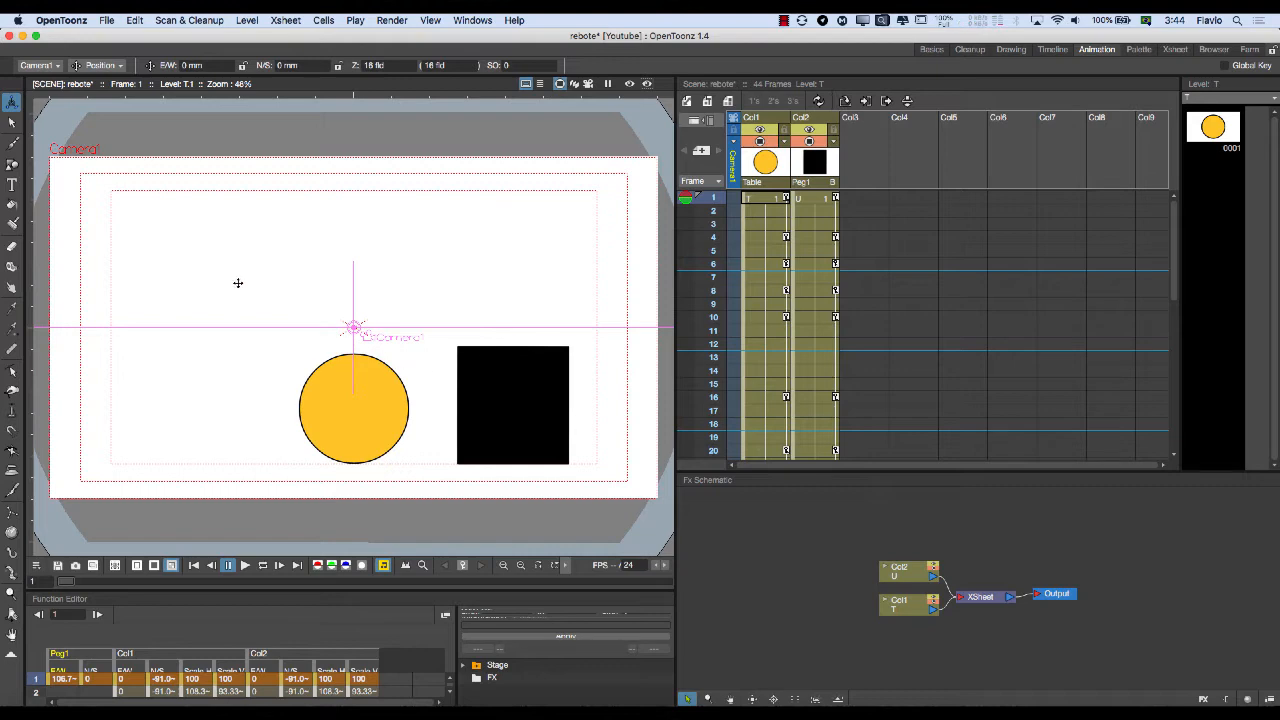
# Play back the bouncing animation of the yellow ball and black square.
pyautogui.click(245, 565)
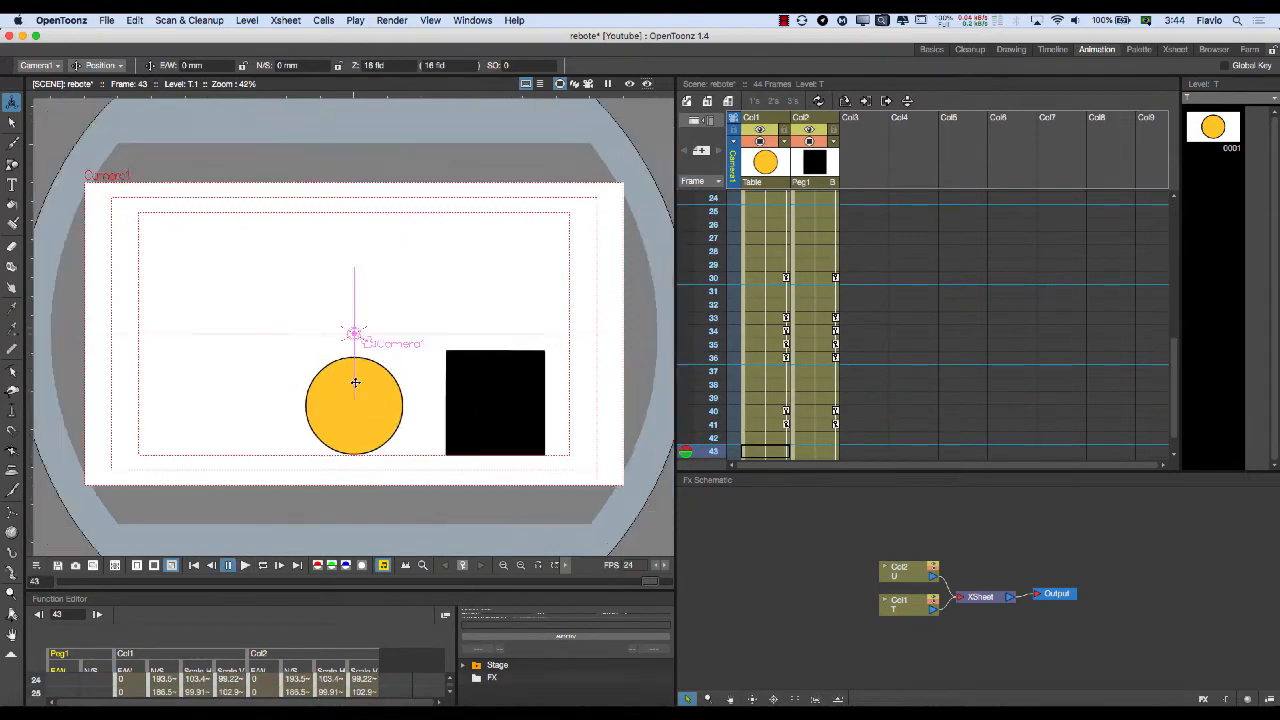
pyautogui.scroll(-2, 463, 309)
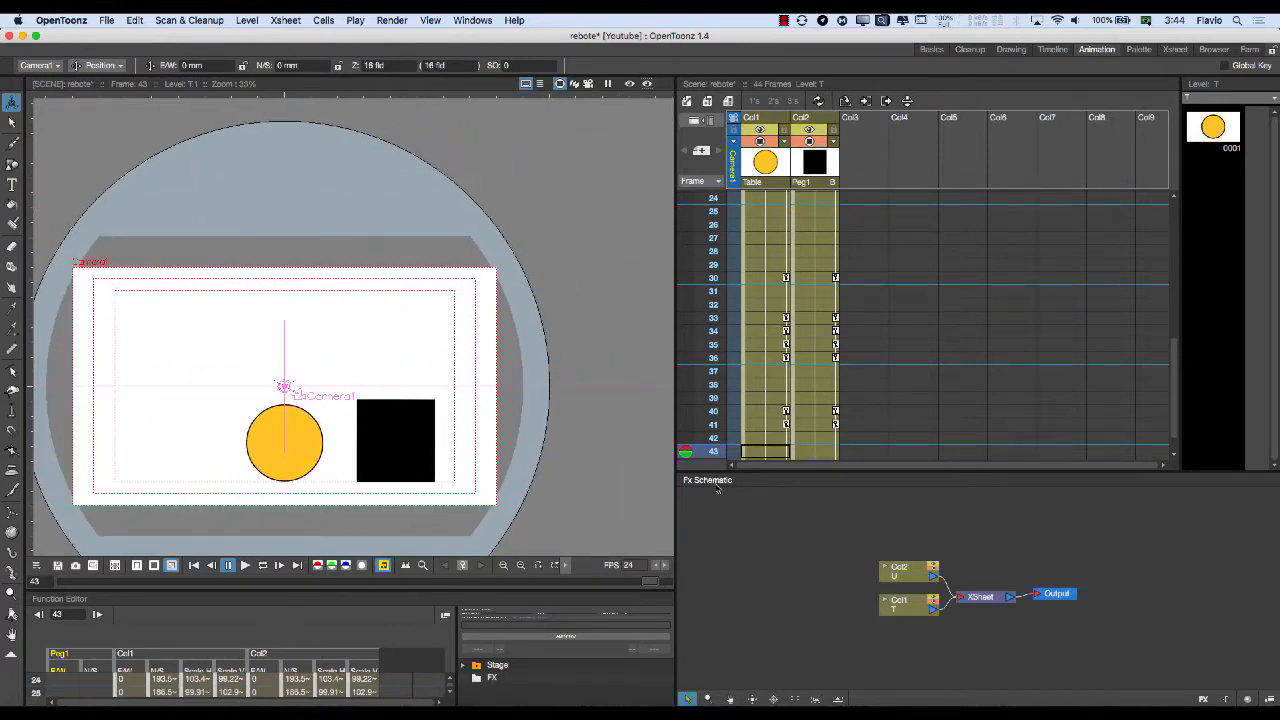
pyautogui.scroll(1, 376, 392)
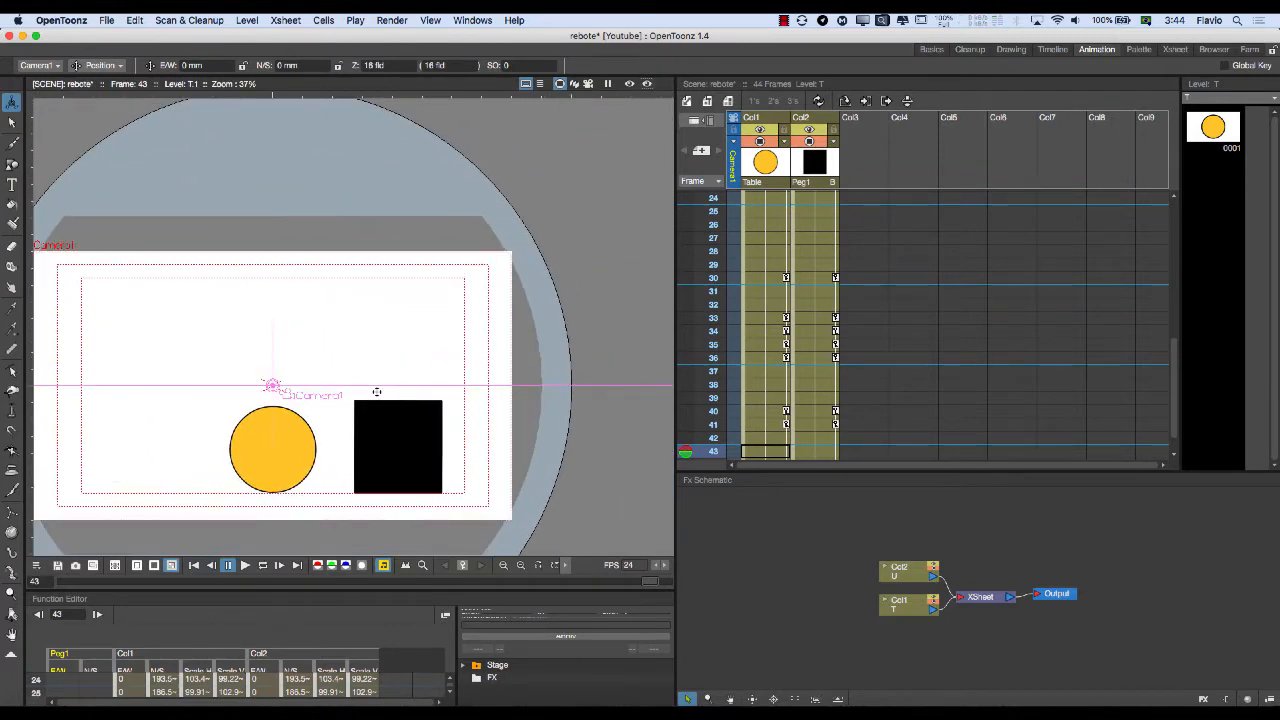
pyautogui.moveTo(374, 391); pyautogui.dragTo(408, 436, button='middle')
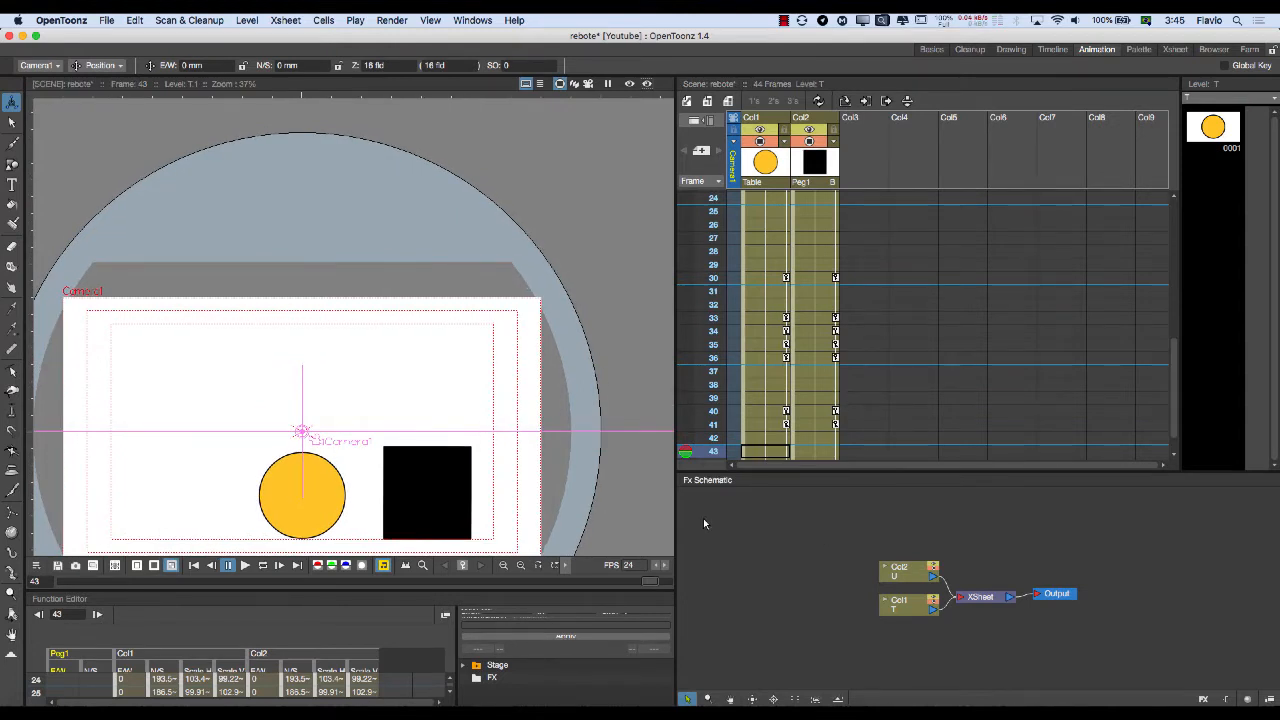
# Enlarge the function editor to examine the position and scale keyframes of Col1 and Col2, and shrink it again.
pyautogui.moveTo(326, 590); pyautogui.dragTo(333, 335)
pyautogui.scroll(-2, 255, 523)
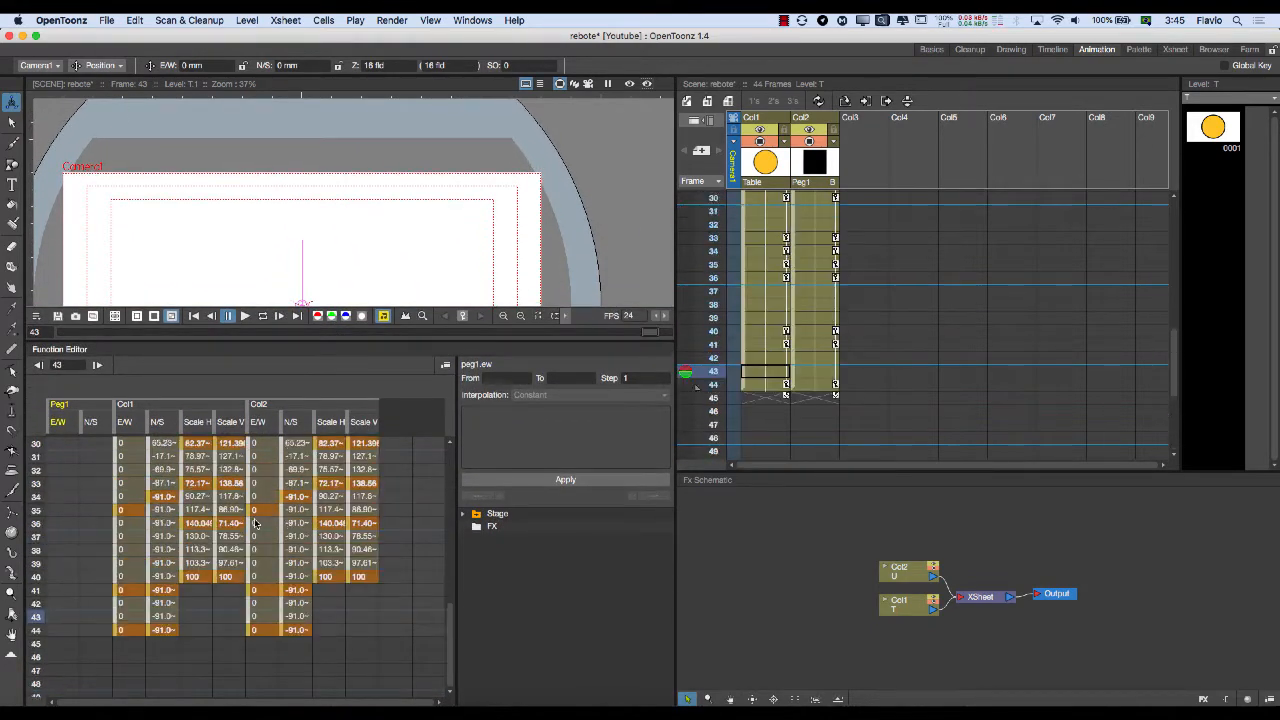
pyautogui.scroll(2, 255, 523)
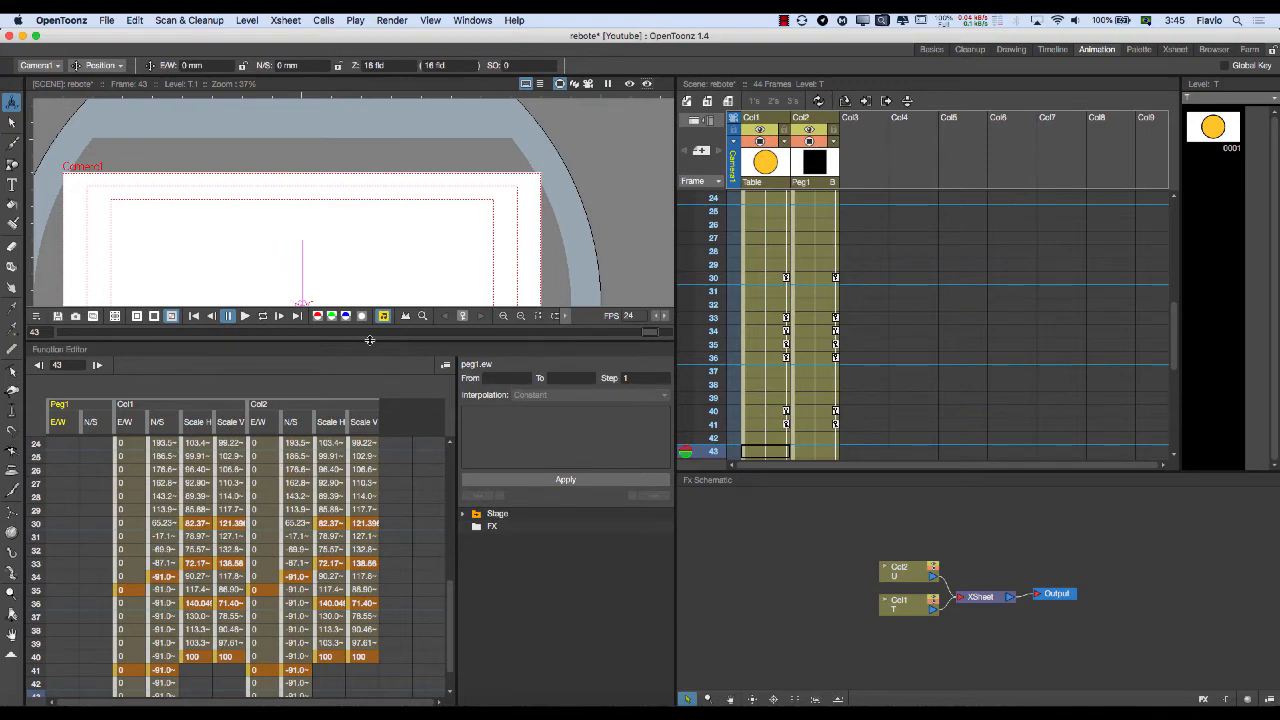
pyautogui.moveTo(369, 341); pyautogui.dragTo(366, 542)
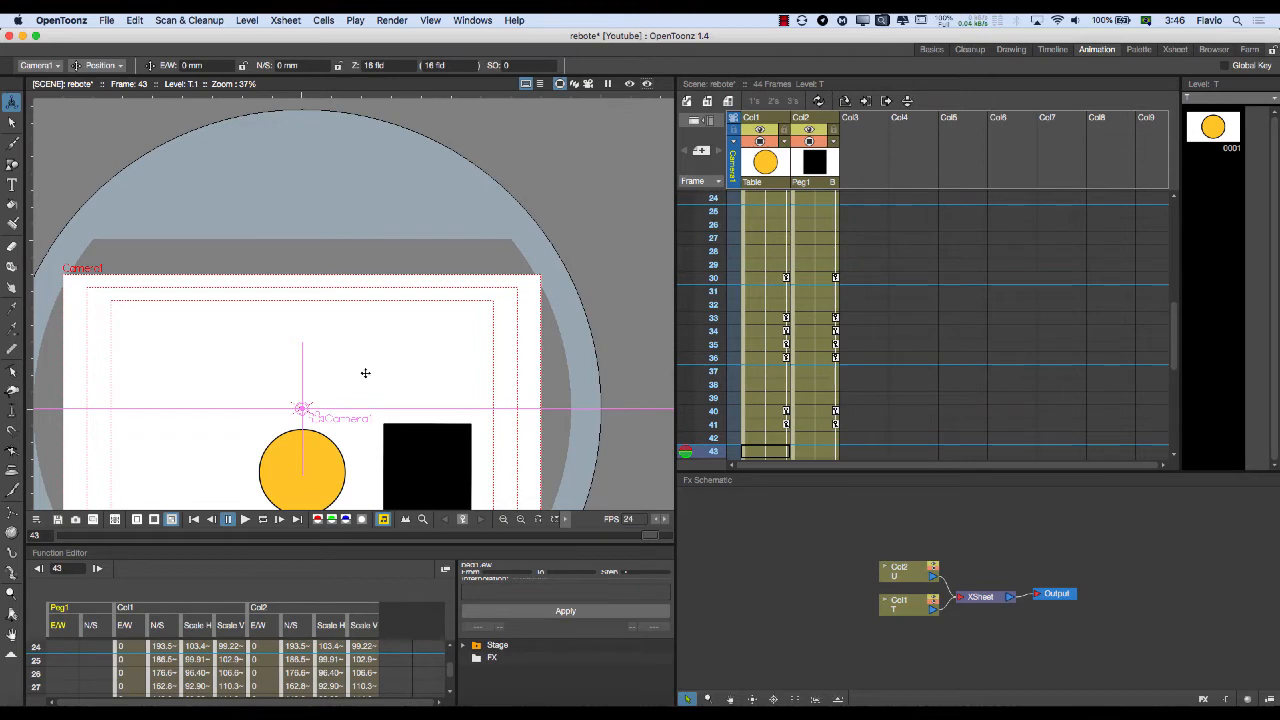
# Replay the ball and square animation several times and stop it at frame 27.
pyautogui.scroll(-1, 363, 371)
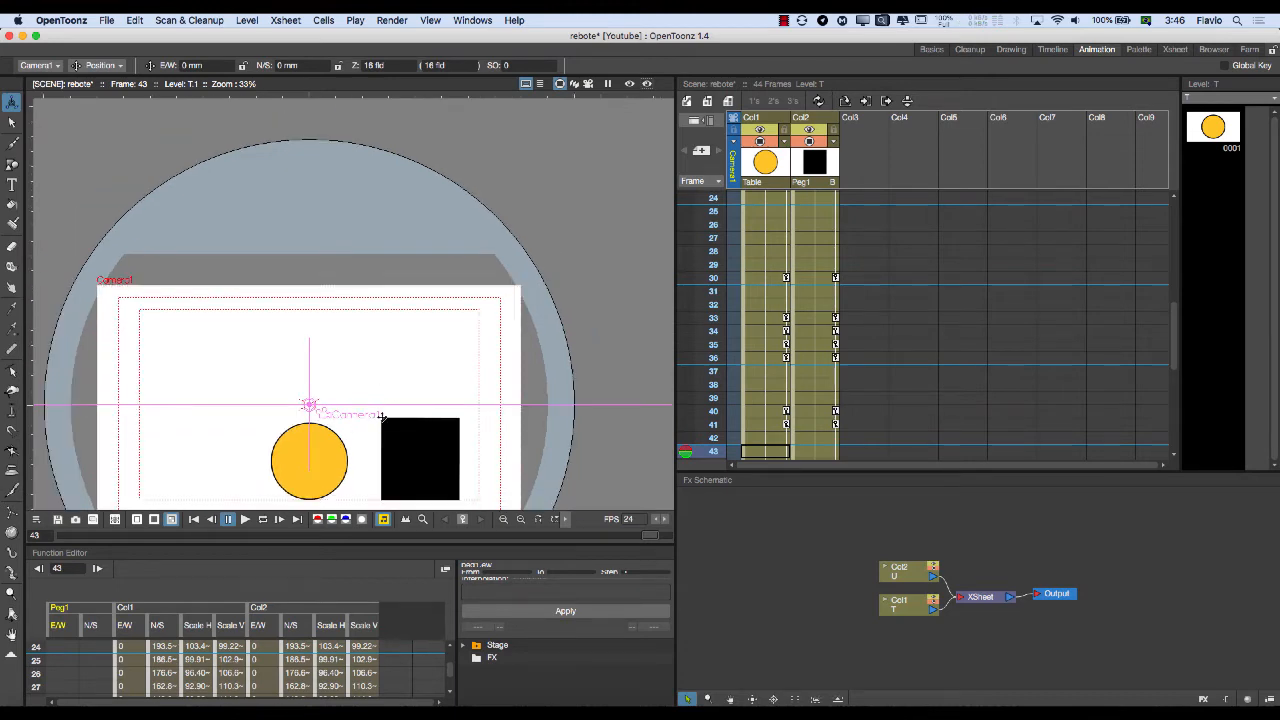
pyautogui.click(261, 518)
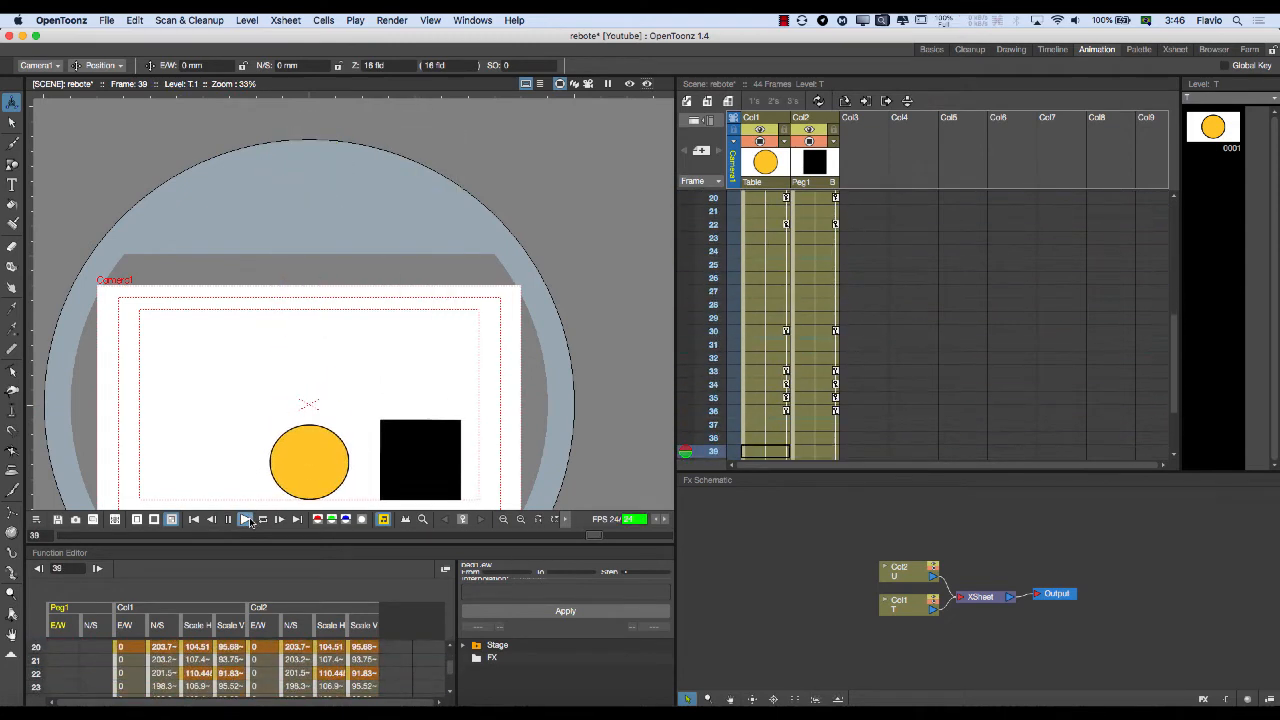
pyautogui.click(246, 520)
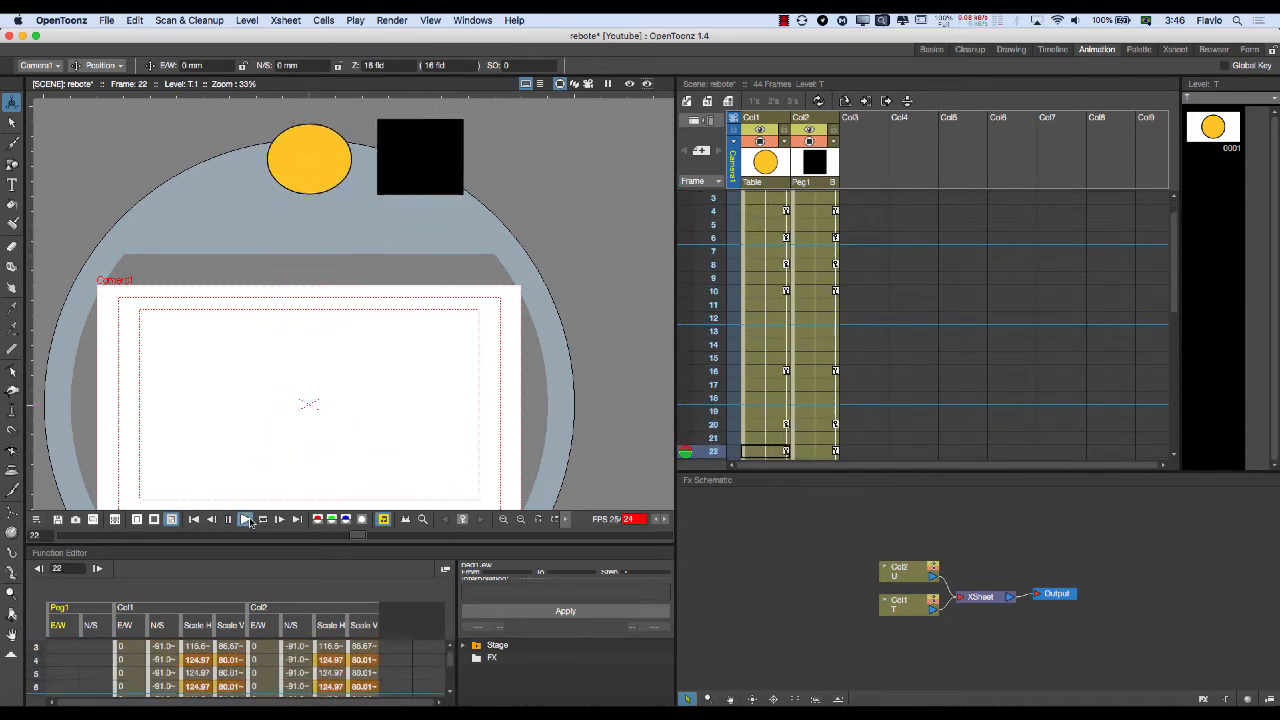
pyautogui.click(246, 520)
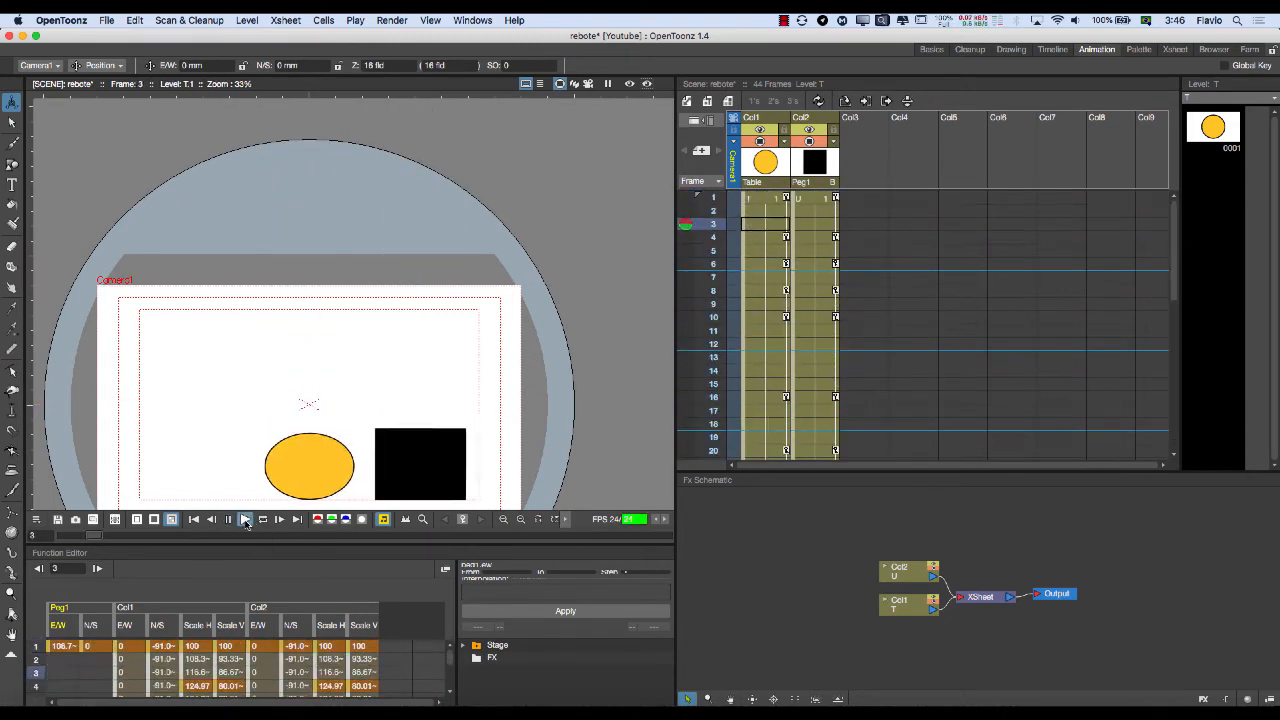
pyautogui.click(246, 520)
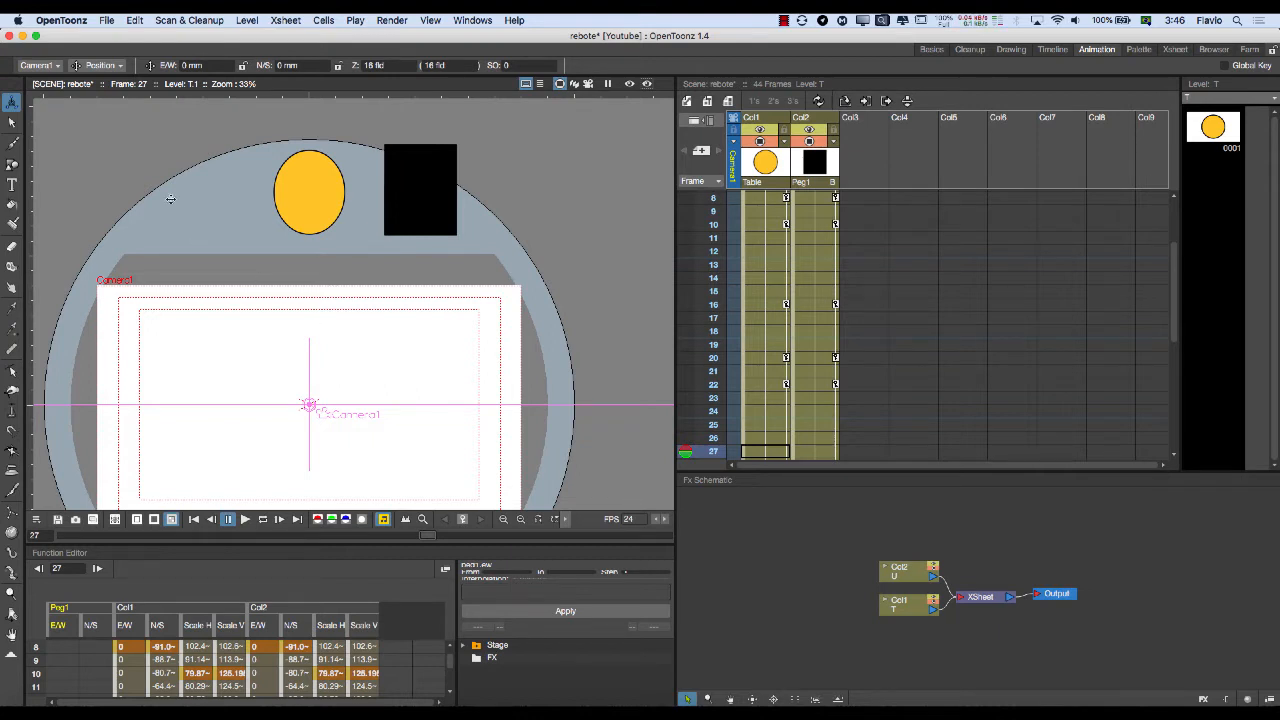
# Open the interface preferences and set the language to Español.
pyautogui.click(62, 20)
pyautogui.click(196, 130)
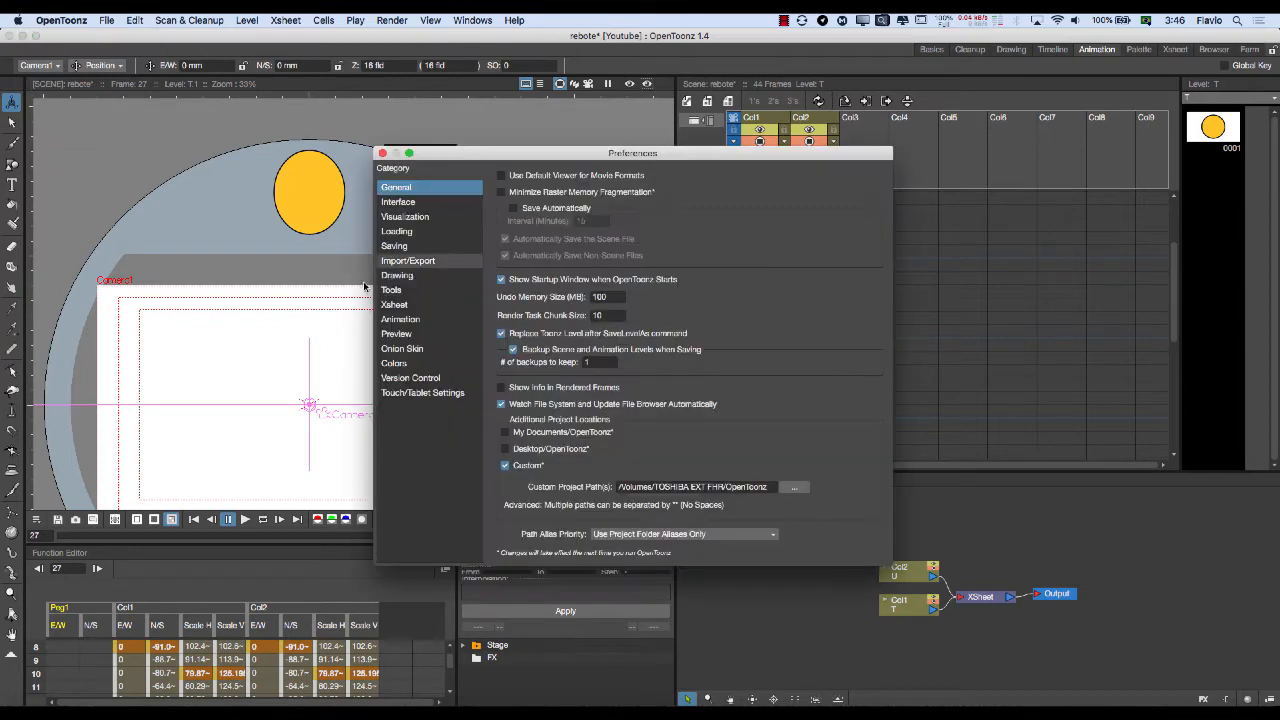
pyautogui.click(400, 202)
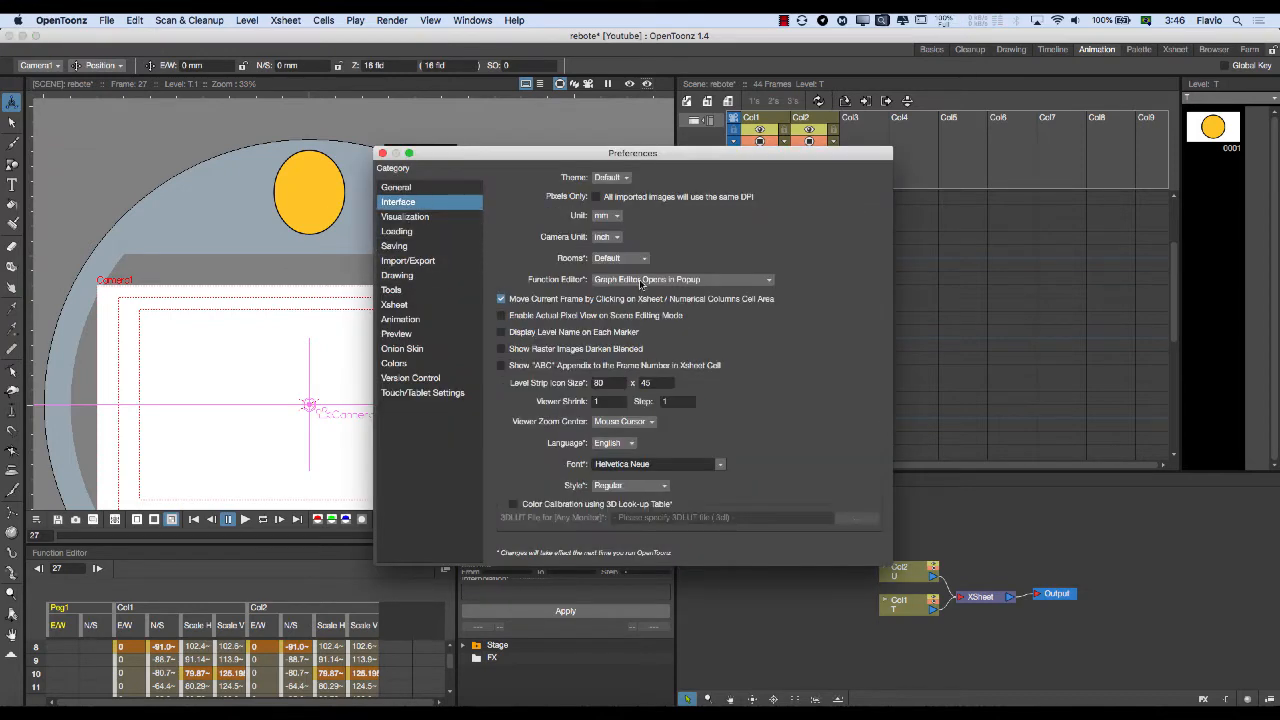
pyautogui.click(628, 445)
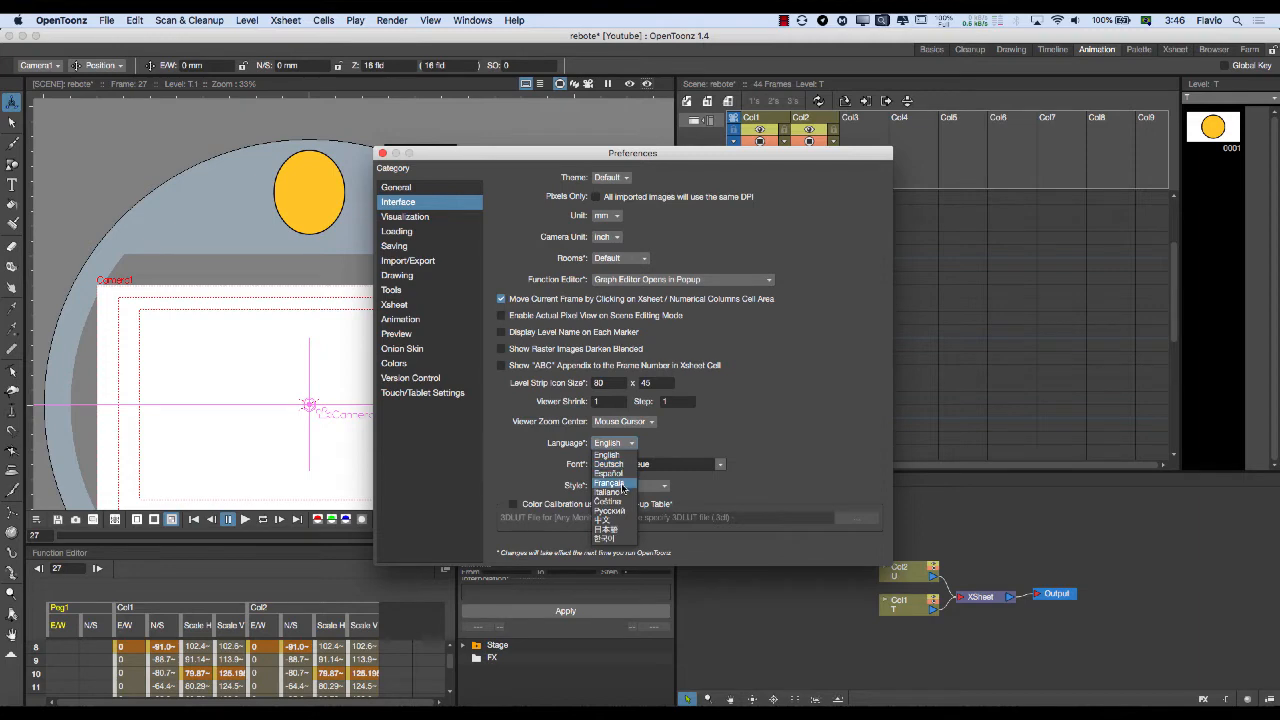
pyautogui.click(621, 474)
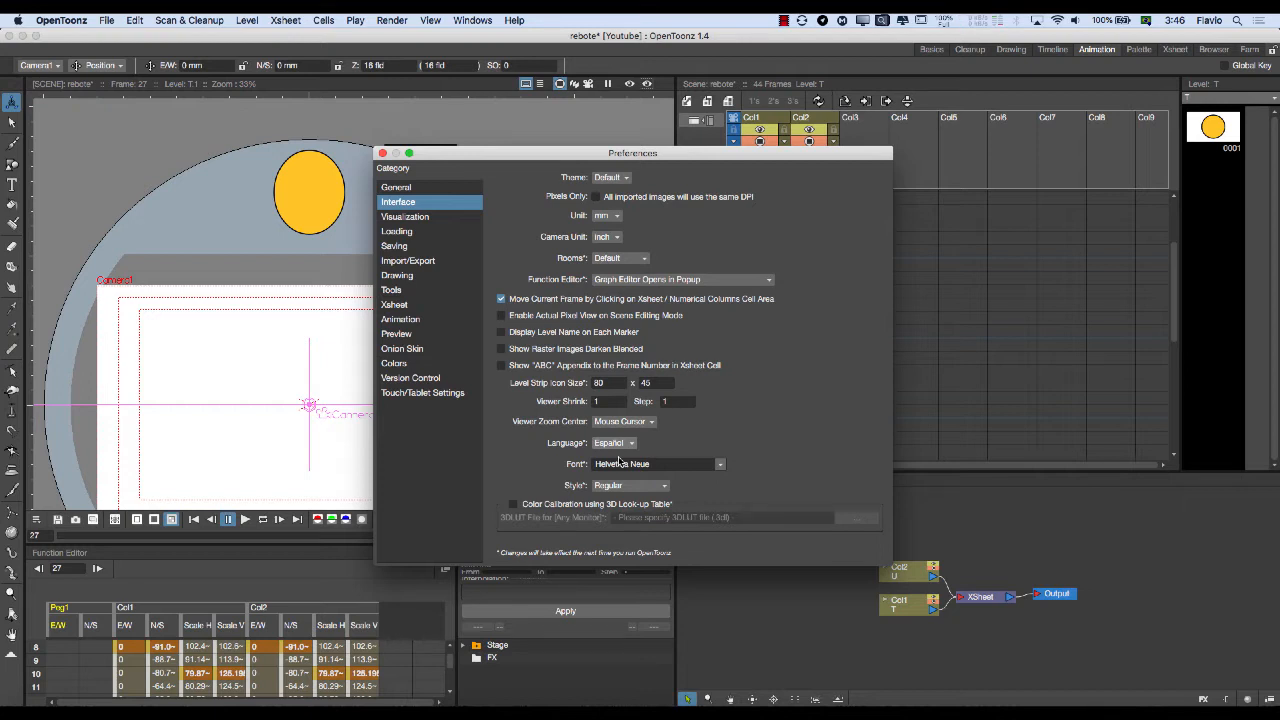
# Set the interface language back to English and review the list of available languages without changing it.
pyautogui.click(618, 445)
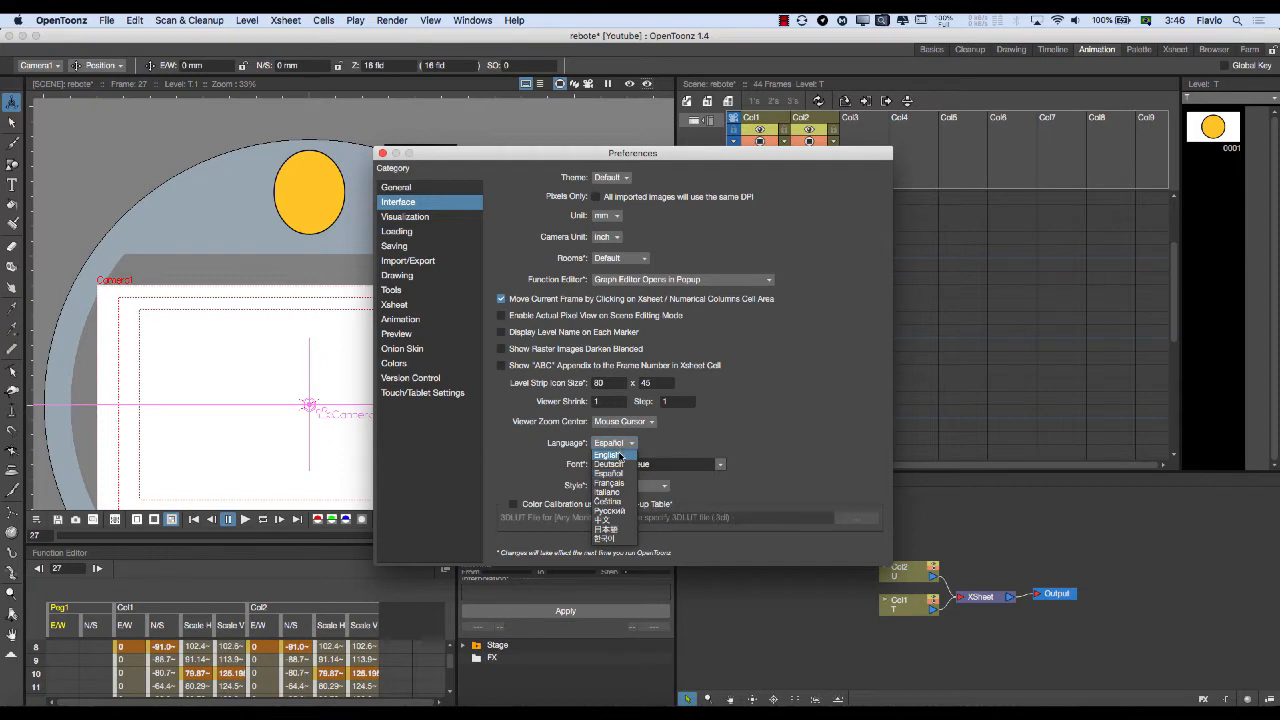
pyautogui.click(619, 455)
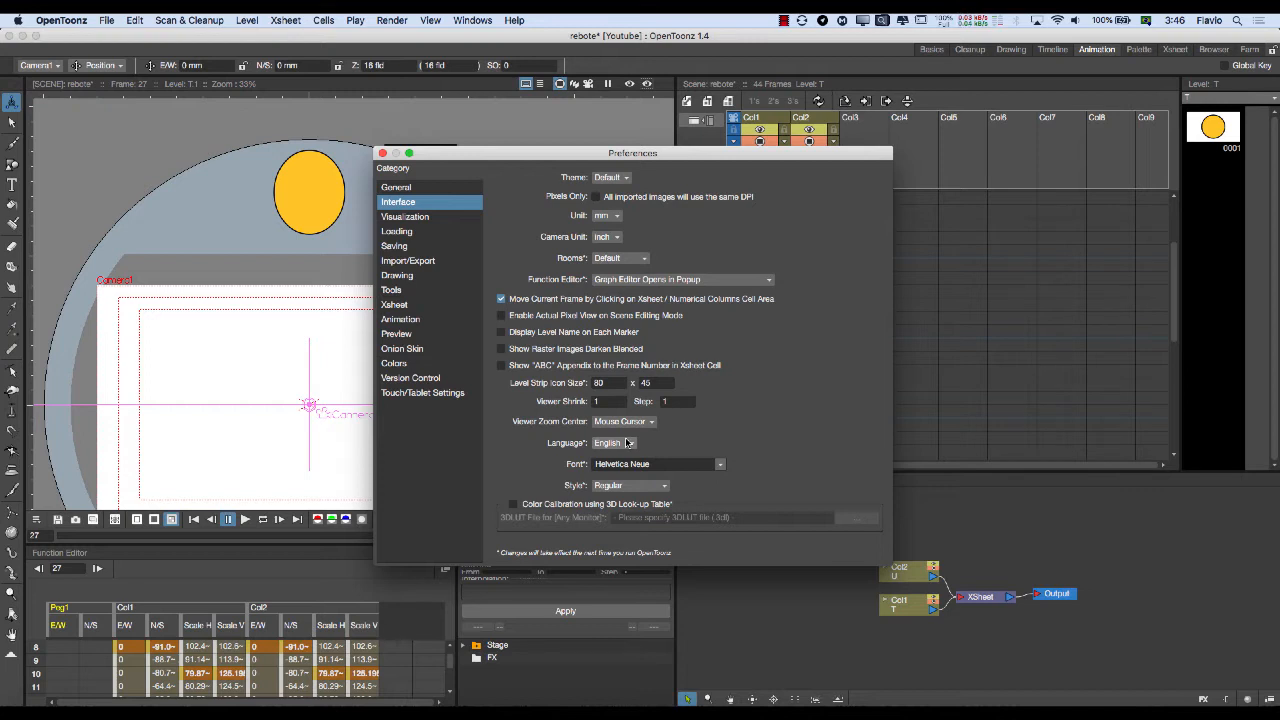
pyautogui.click(628, 443)
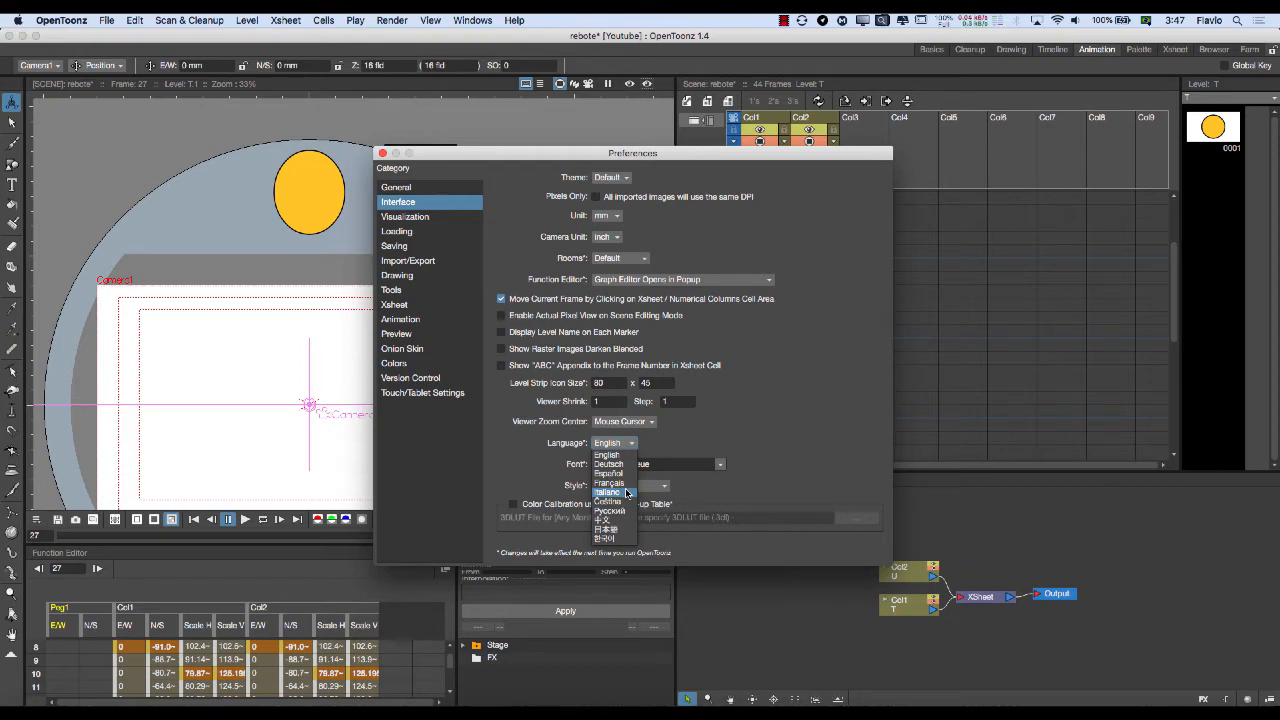
pyautogui.click(652, 449)
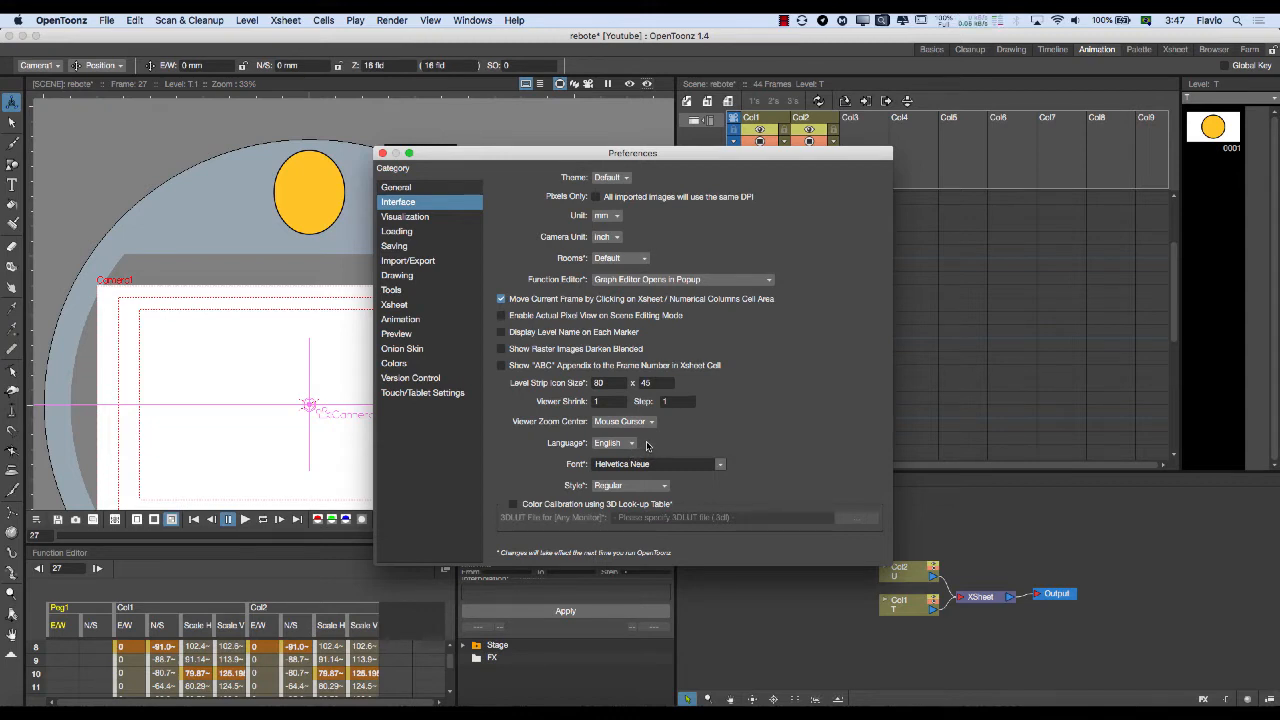
# Switch to Atom with colorfx.ts, bring up the portuguese folder in Finder, and arrange the editor so both windows are visible.
pyautogui.click(737, 700)
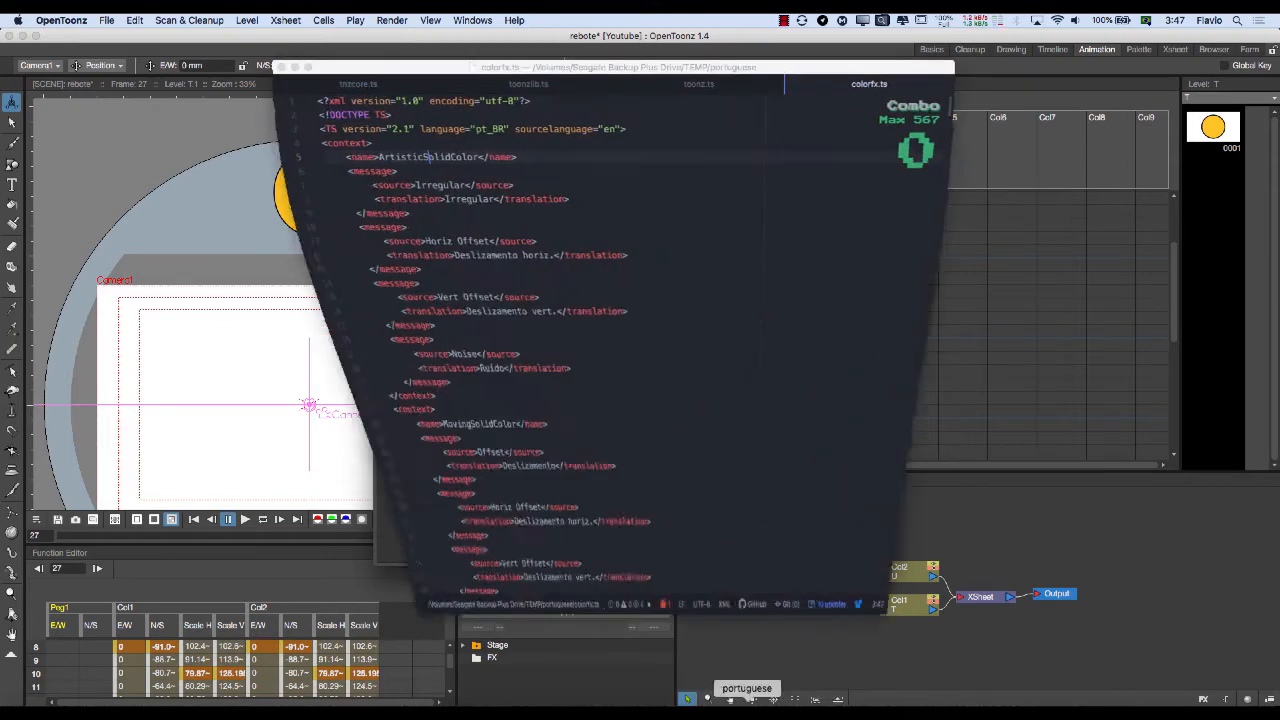
pyautogui.click(748, 710)
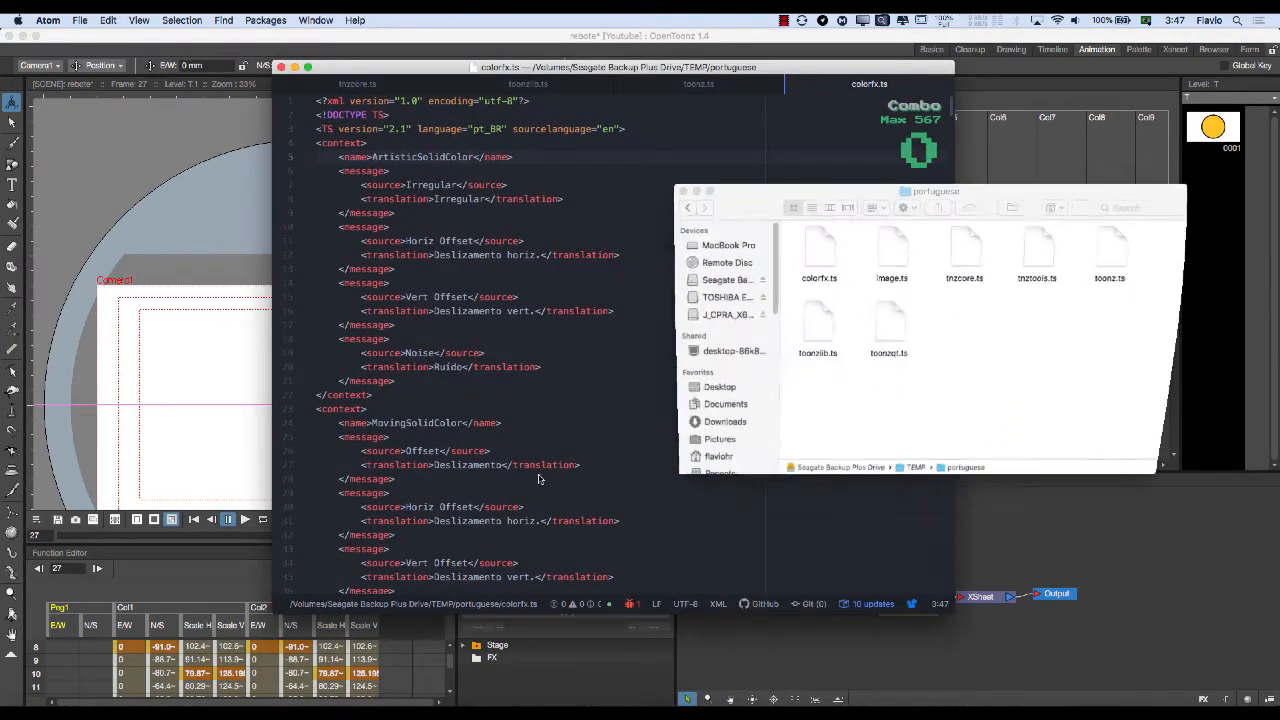
pyautogui.click(639, 211)
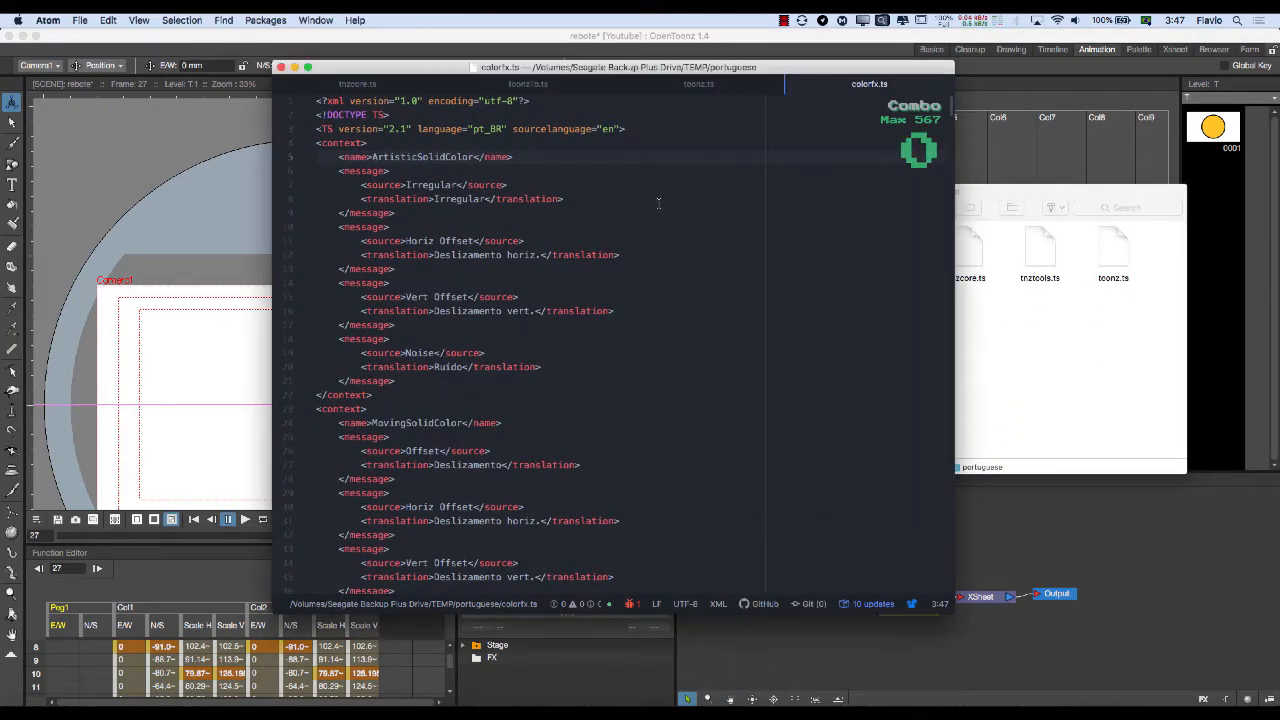
pyautogui.moveTo(690, 70); pyautogui.dragTo(590, 68)
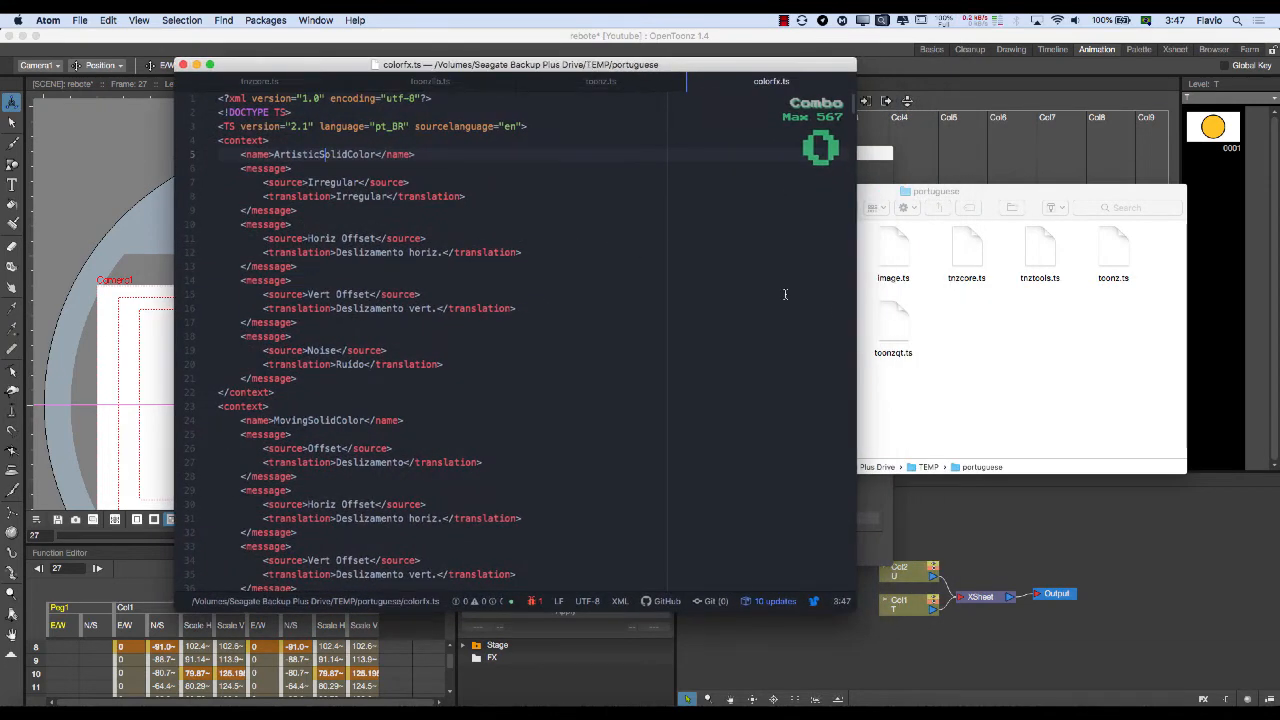
# Look through the source strings and Portuguese translations in colorfx.ts, and the translation files in the portuguese folder.
pyautogui.scroll(-20, 373, 310)
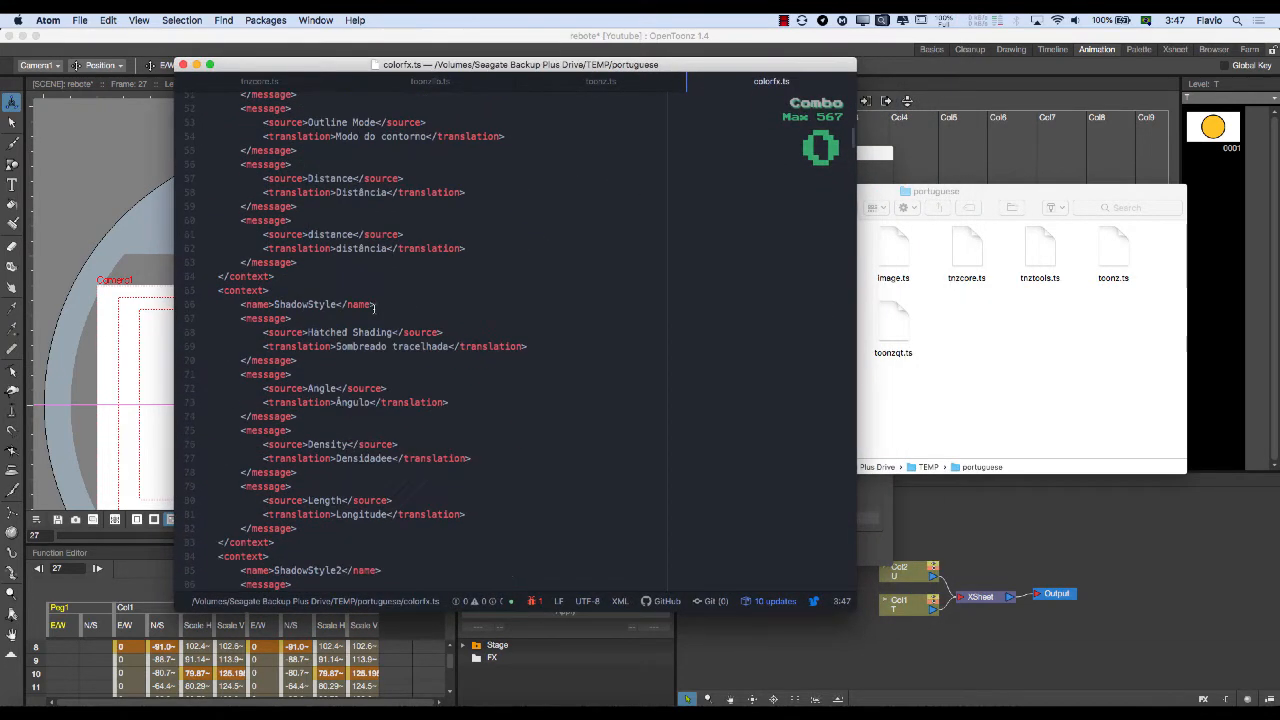
pyautogui.scroll(-20, 373, 310)
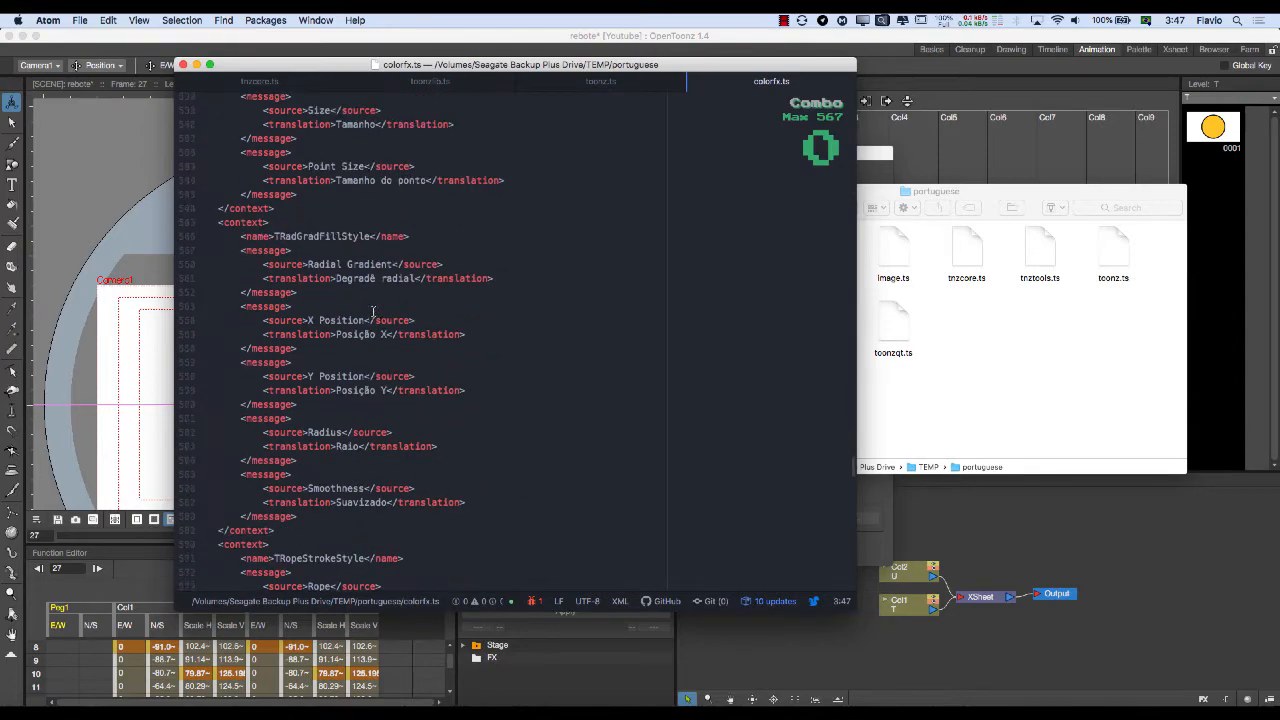
pyautogui.scroll(20, 372, 316)
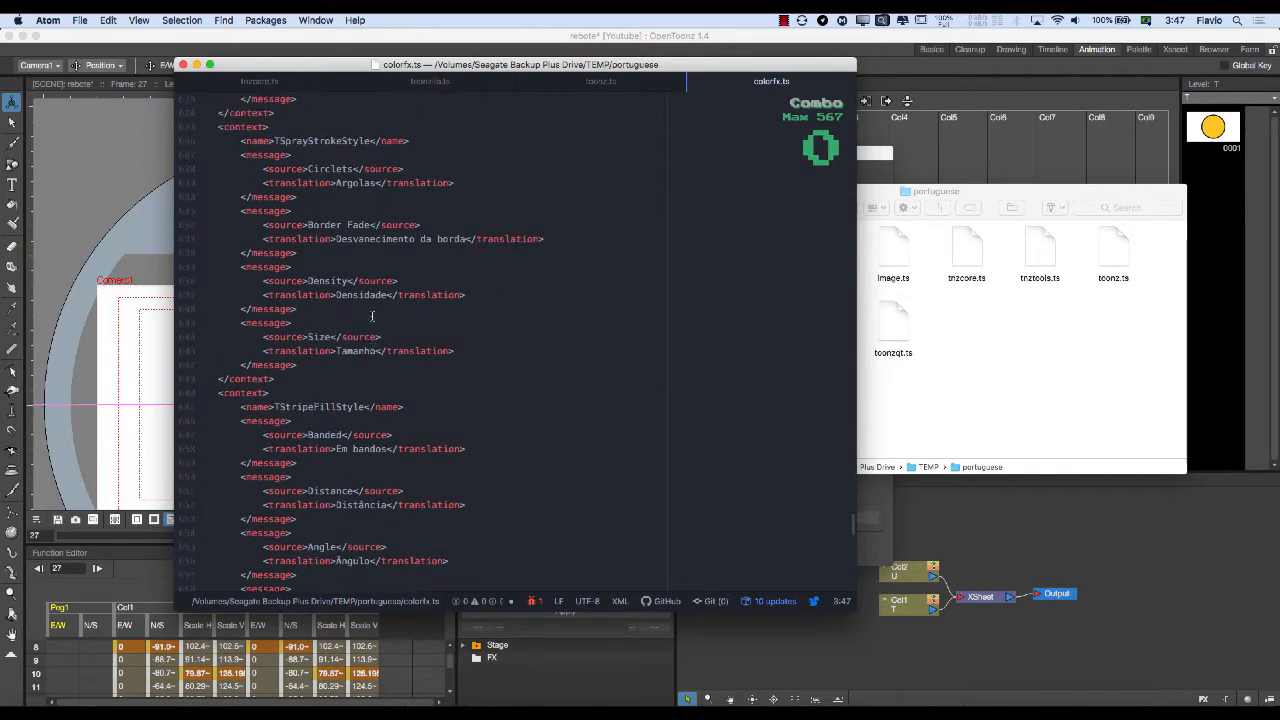
pyautogui.scroll(20, 372, 316)
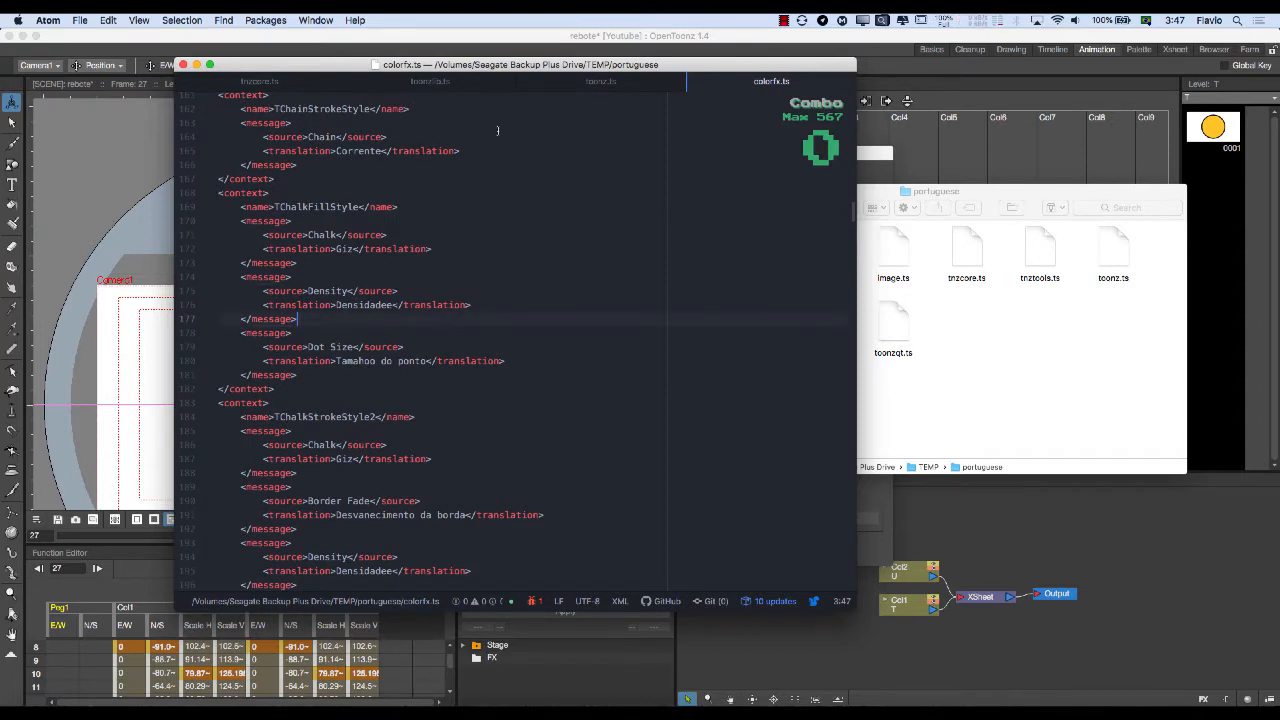
pyautogui.scroll(-20, 432, 260)
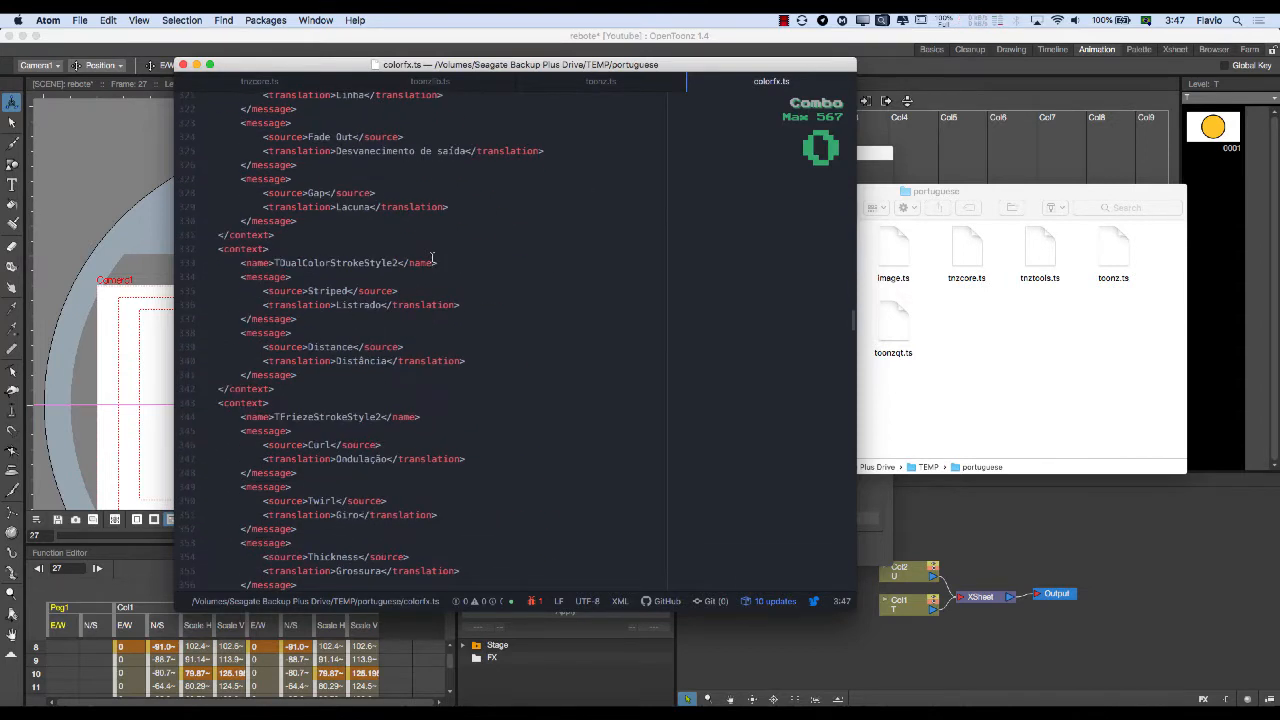
pyautogui.scroll(-16, 432, 260)
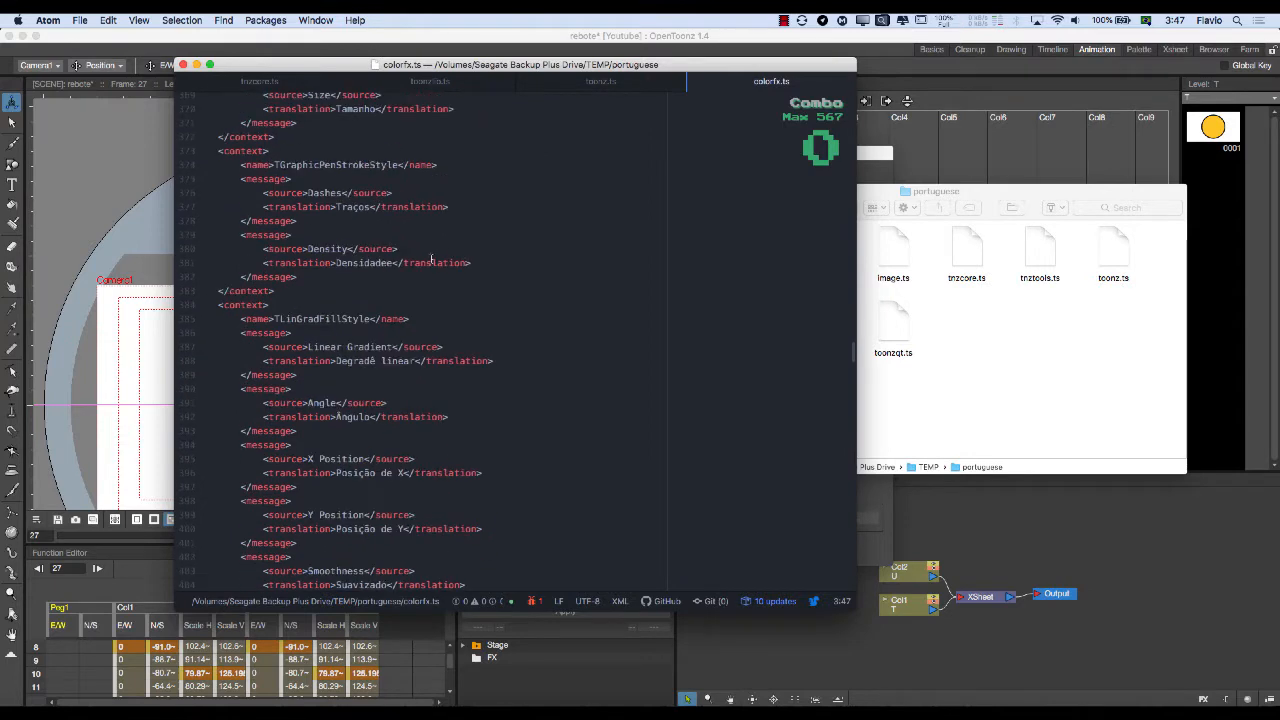
pyautogui.scroll(-12, 433, 287)
pyautogui.click(955, 310)
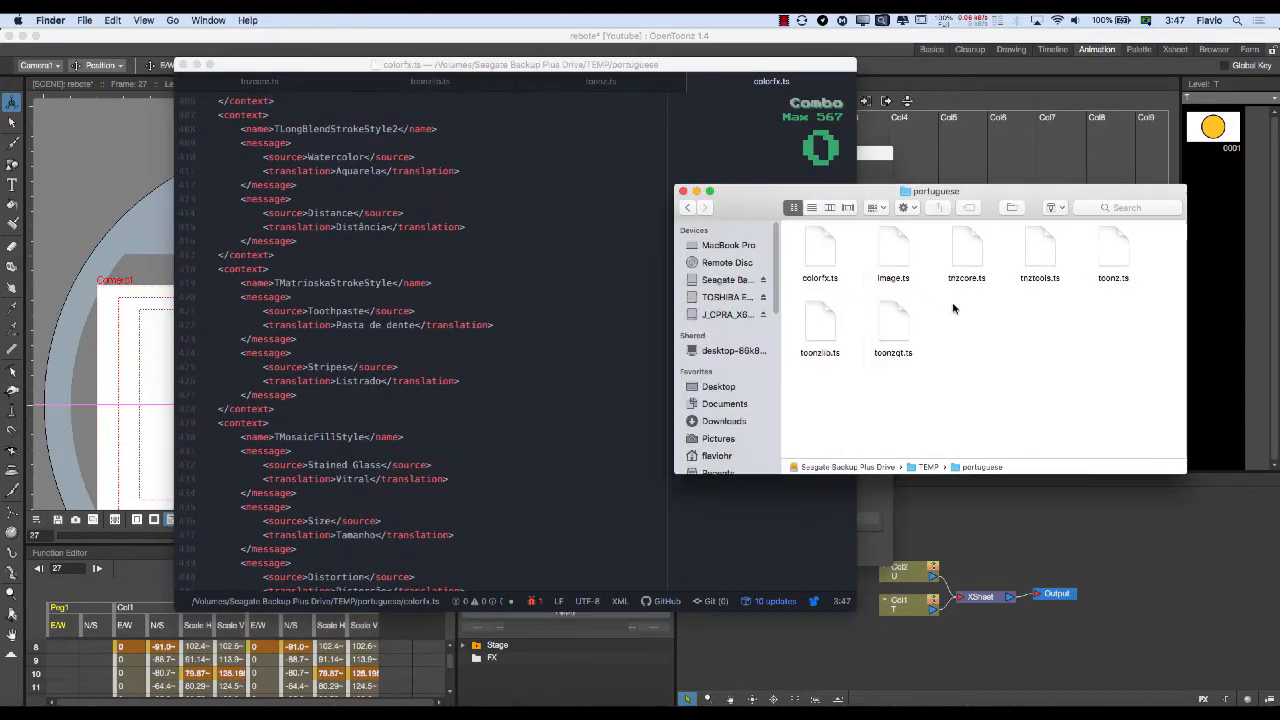
pyautogui.click(375, 131)
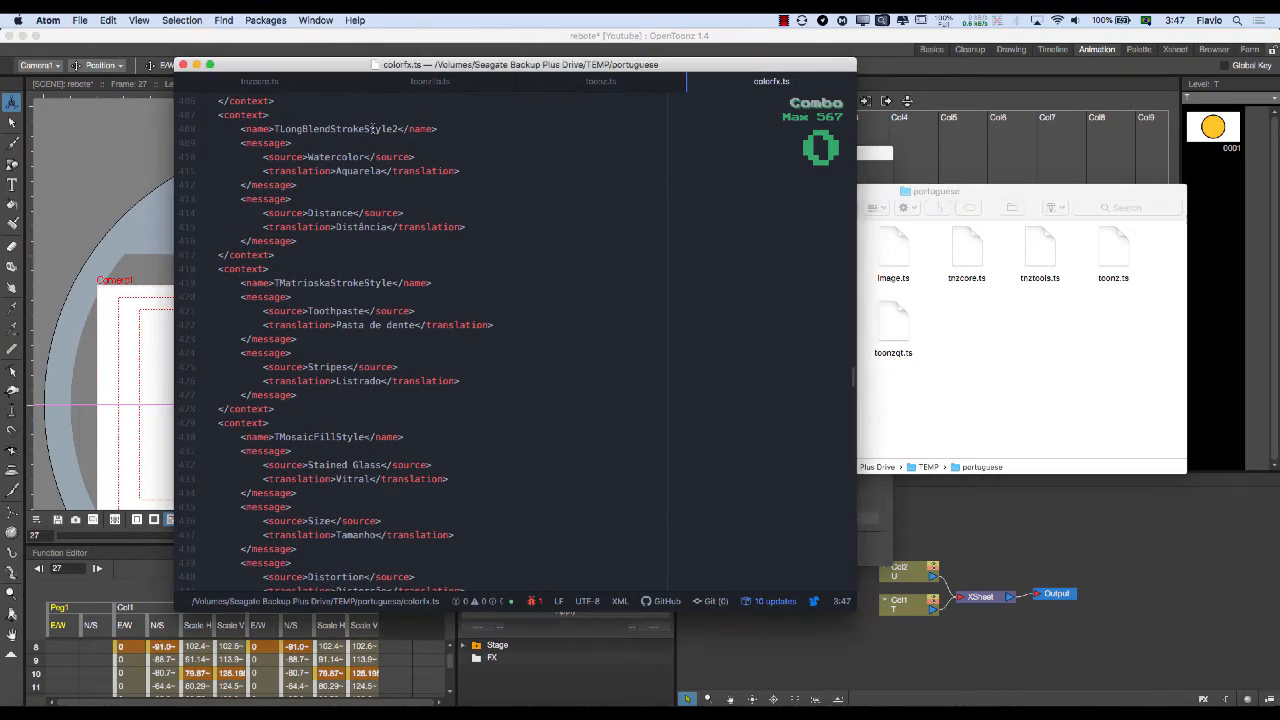
# Examine the Portuguese translations in tnzcore.ts and select the translation text of "8 bits (Greyscale)".
pyautogui.click(270, 81)
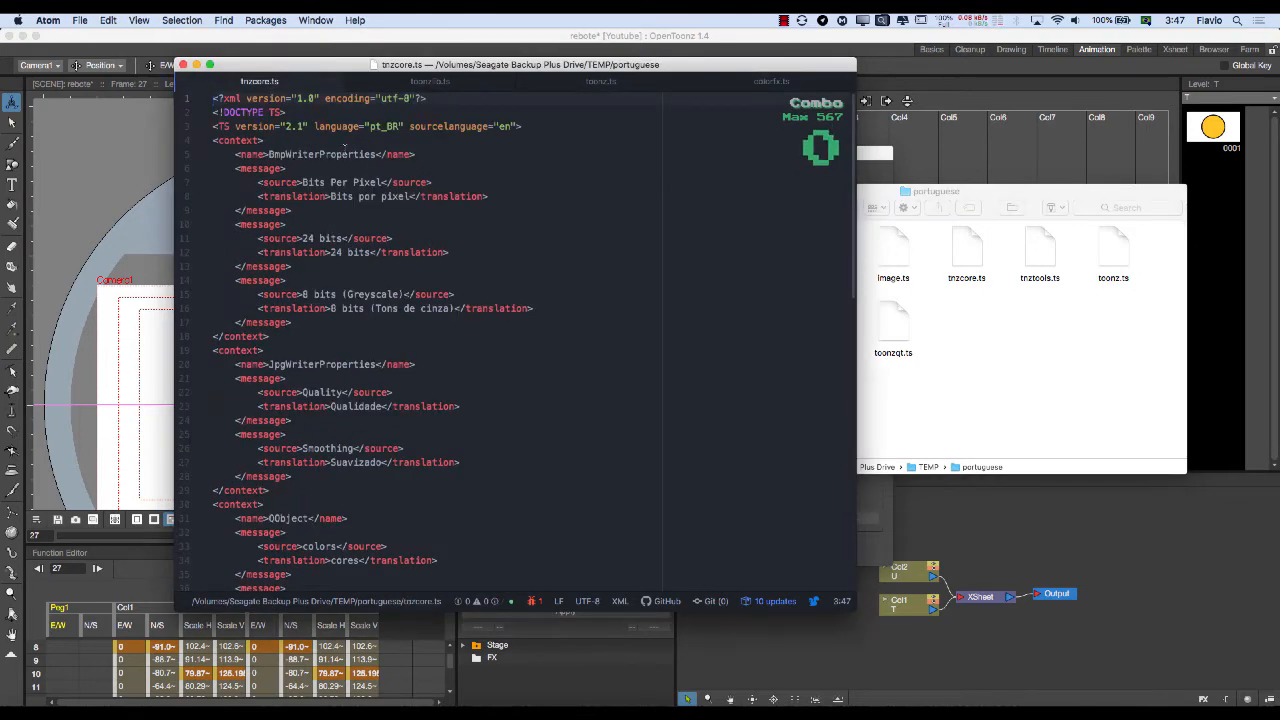
pyautogui.scroll(-10, 355, 289)
pyautogui.scroll(10, 355, 292)
pyautogui.scroll(-2, 365, 300)
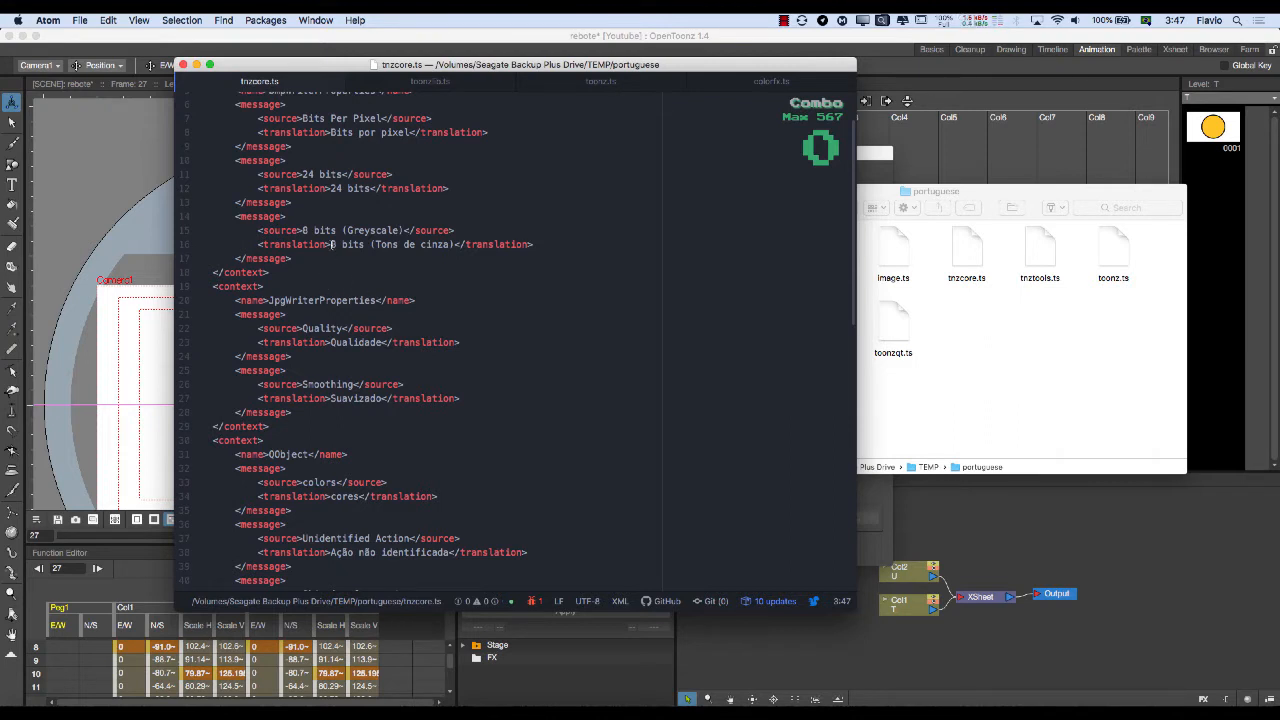
pyautogui.moveTo(331, 244); pyautogui.dragTo(456, 245)
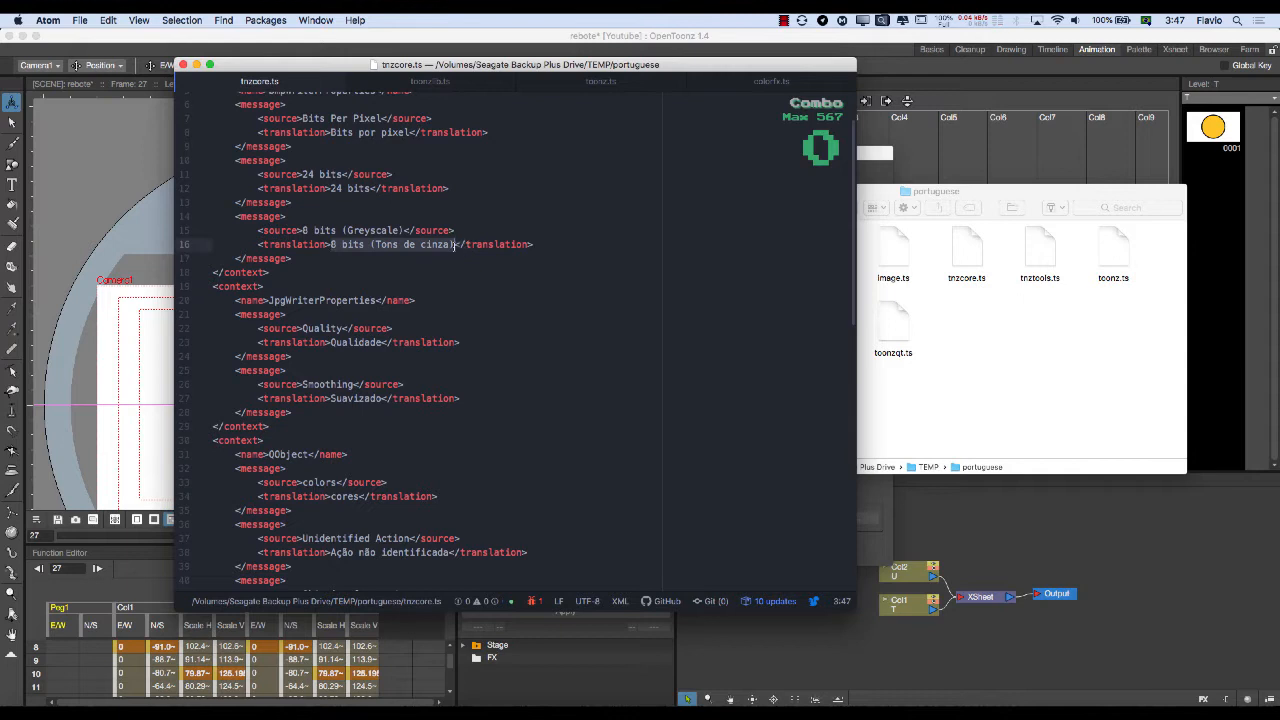
# Highlight the wording "Tons de cinza" and its word "cinza" in the translation of "8 bits (Greyscale)".
pyautogui.click(363, 244)
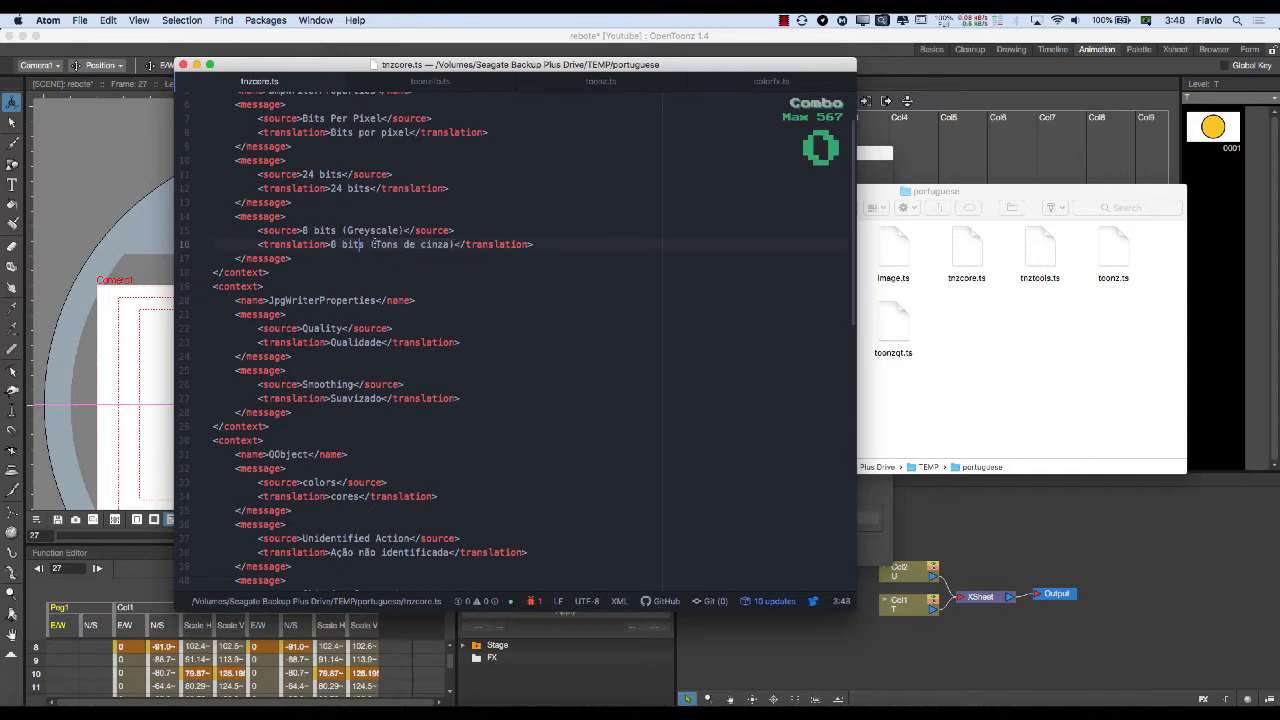
pyautogui.moveTo(374, 244); pyautogui.dragTo(450, 244)
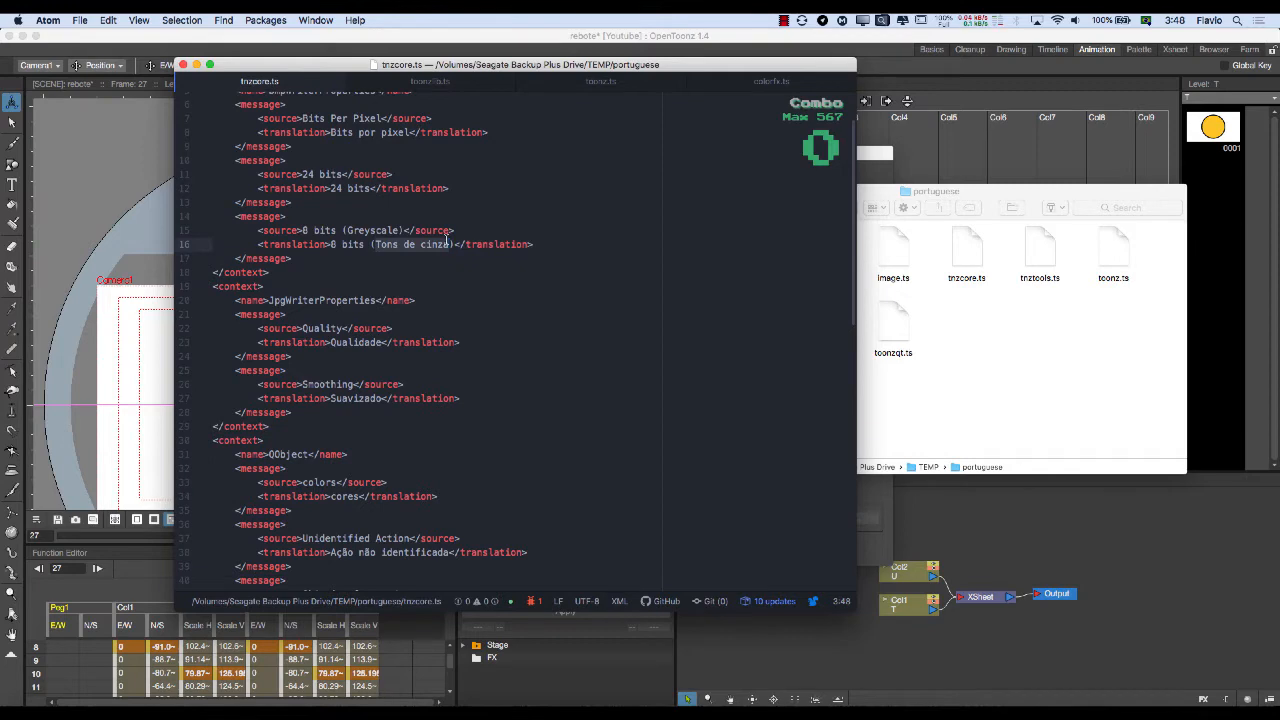
pyautogui.click(422, 243)
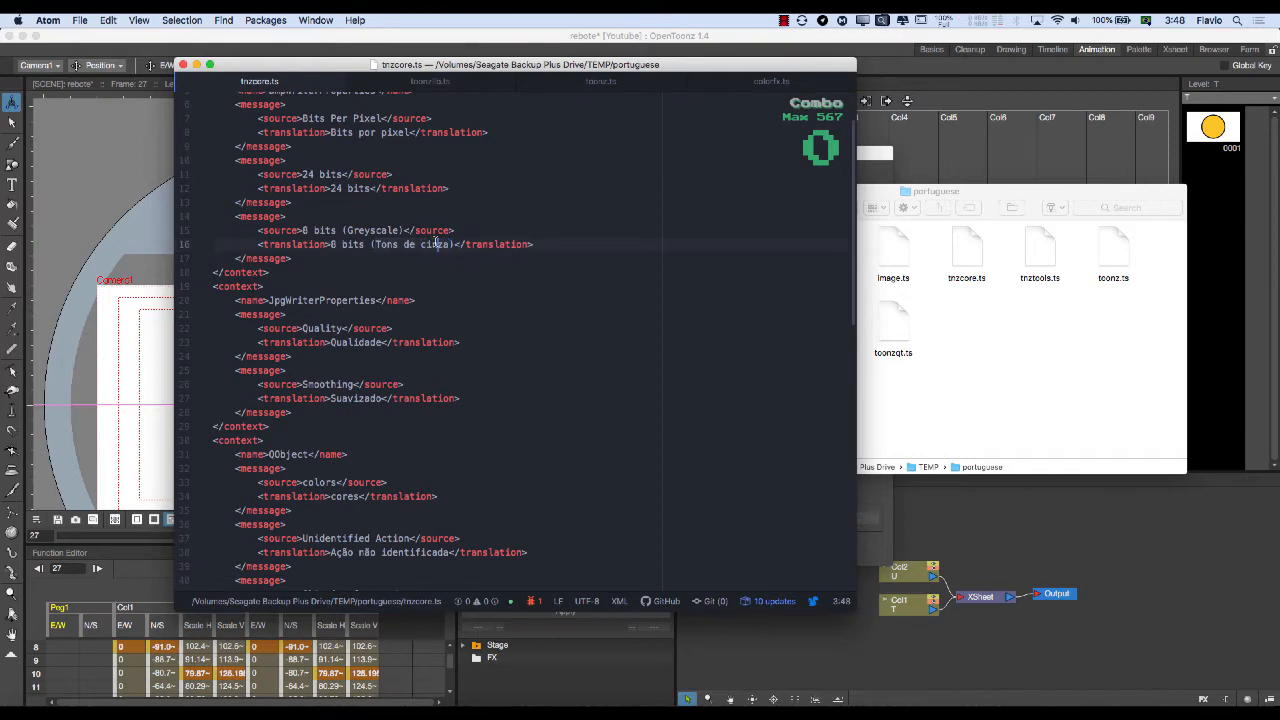
pyautogui.doubleClick(435, 242)
# Read through the rest of tnzcore.ts, marking the word "Omitindo" in the translation of "Skipping frame.", and return to the file's beginning.
pyautogui.scroll(-5, 386, 296)
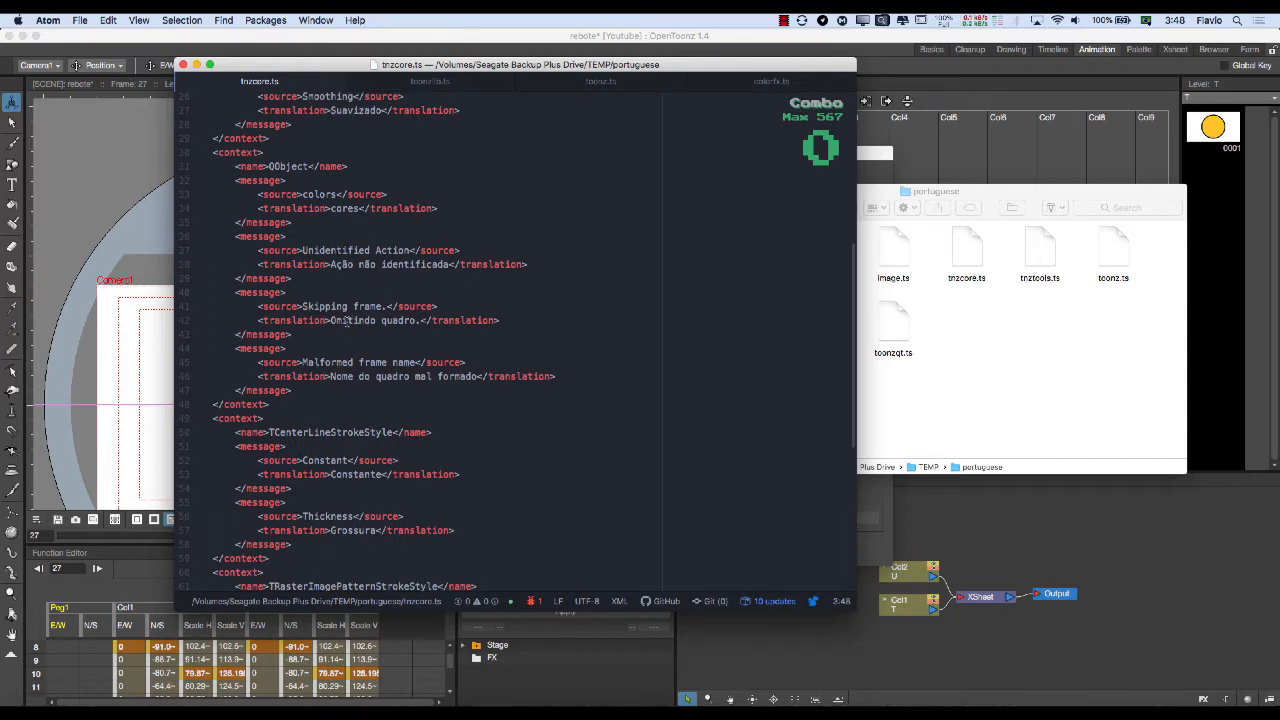
pyautogui.doubleClick(351, 320)
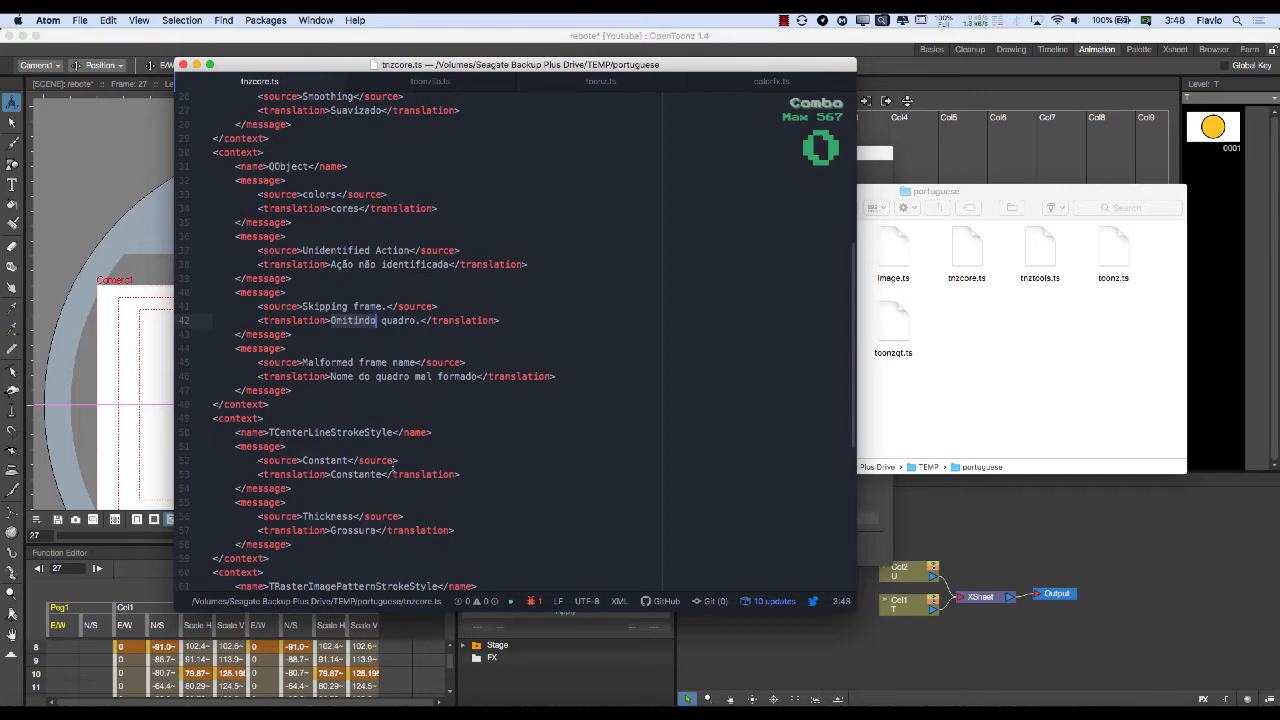
pyautogui.scroll(-3, 349, 452)
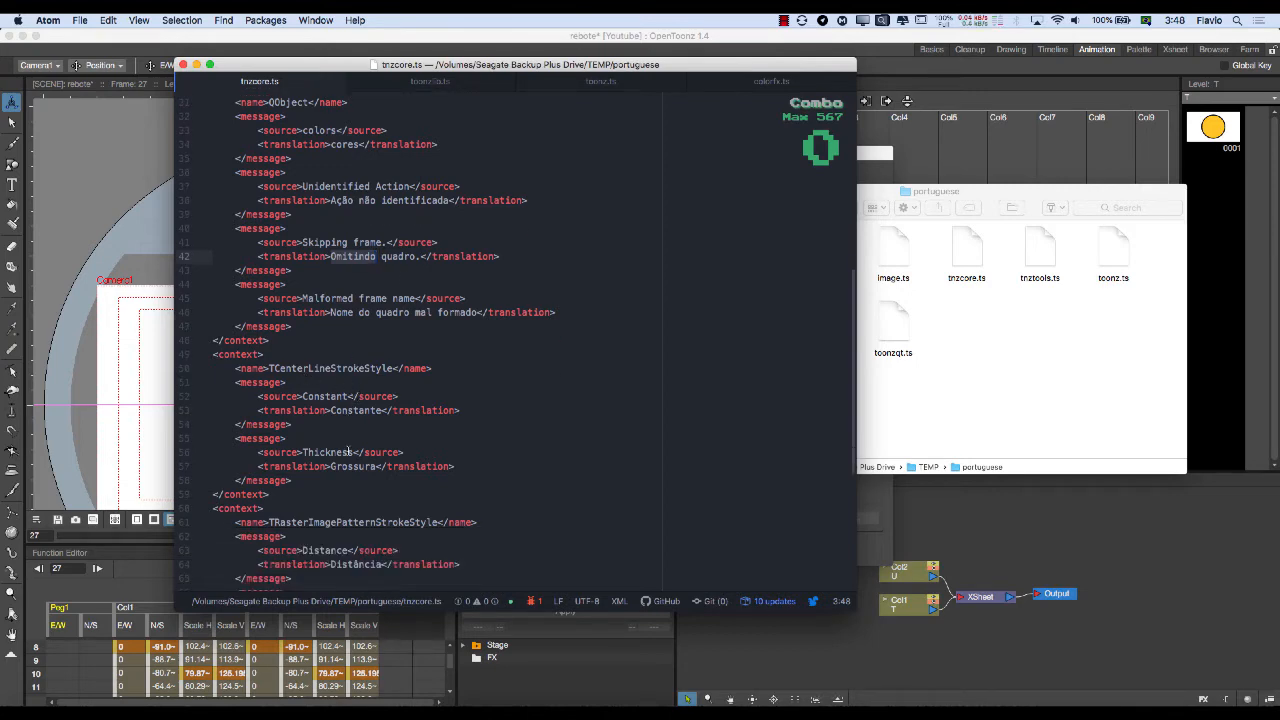
pyautogui.scroll(-5, 349, 452)
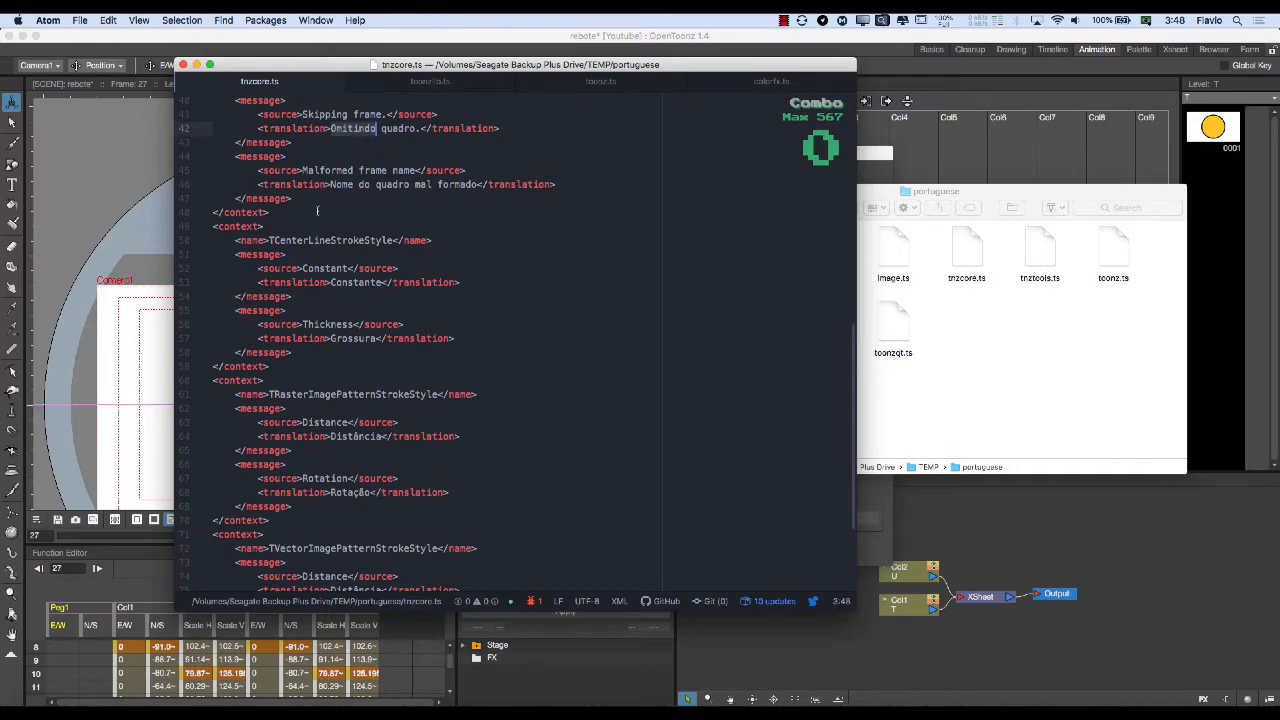
pyautogui.scroll(10, 318, 212)
pyautogui.scroll(-12, 325, 236)
pyautogui.scroll(12, 325, 236)
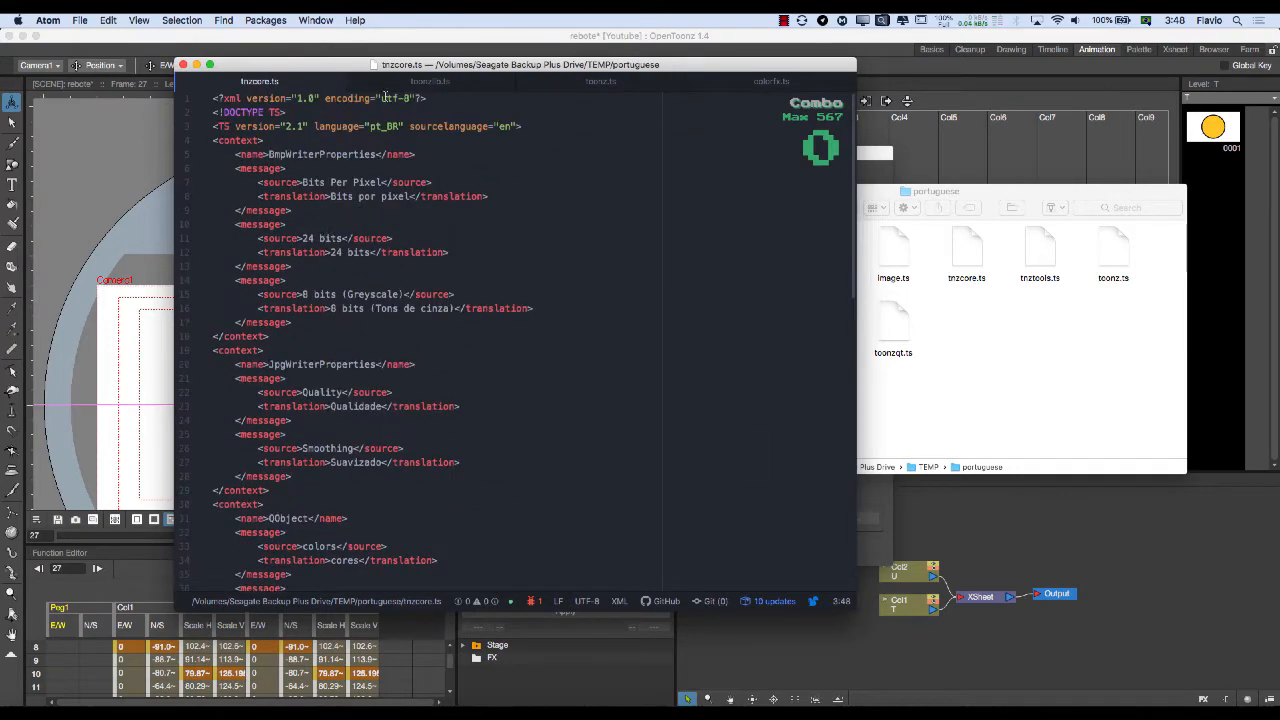
# Bring up toonzlib.ts and look through its Portuguese translations down to the end of the file.
pyautogui.click(428, 81)
pyautogui.scroll(-12, 385, 241)
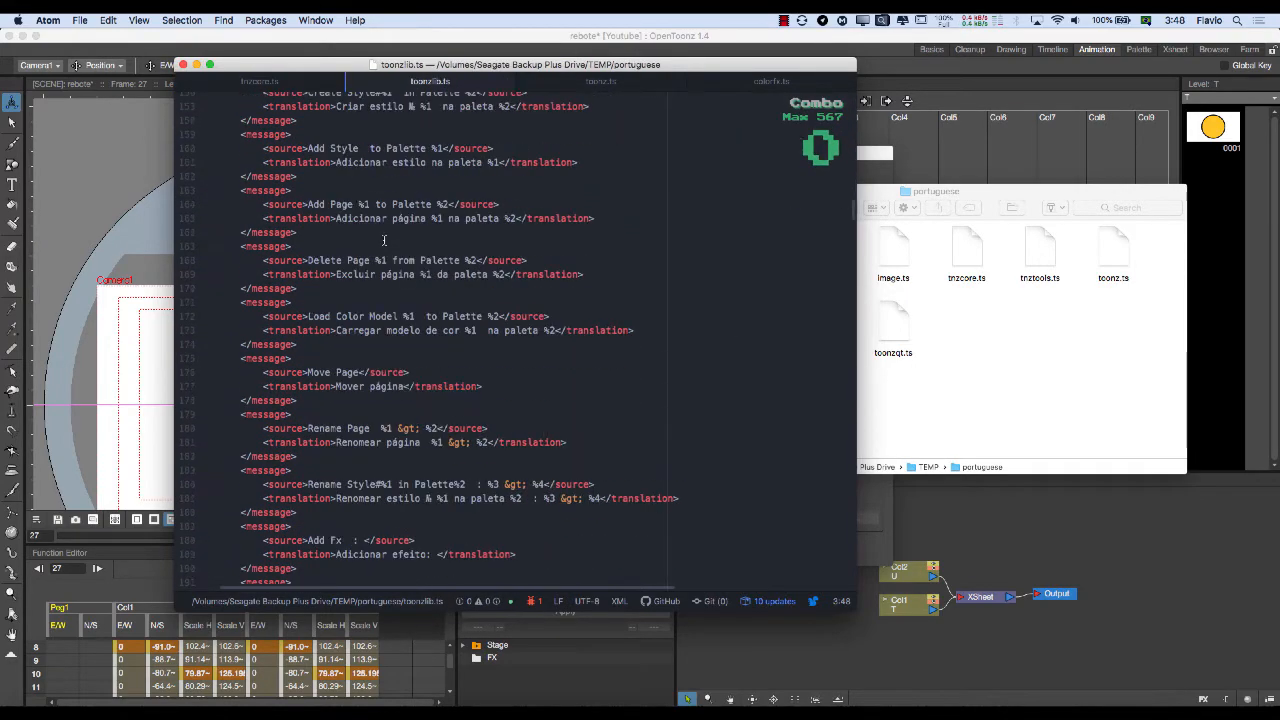
pyautogui.scroll(-20, 383, 241)
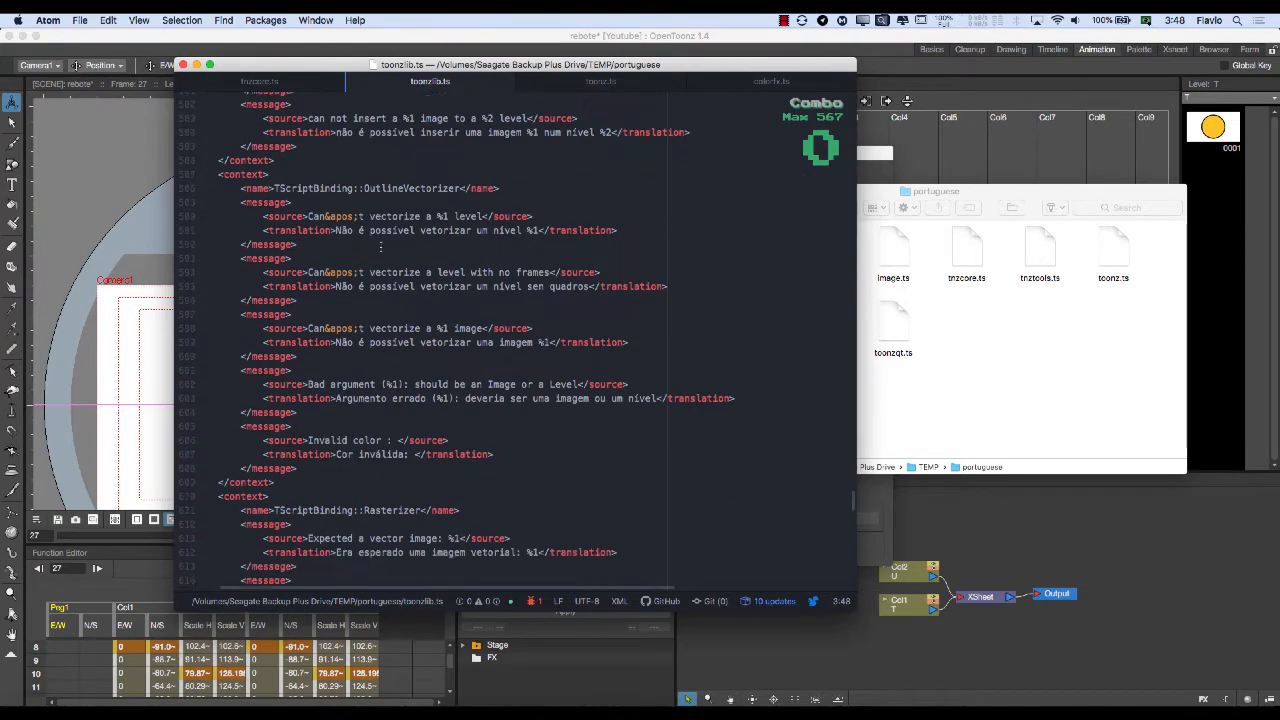
pyautogui.scroll(-8, 381, 246)
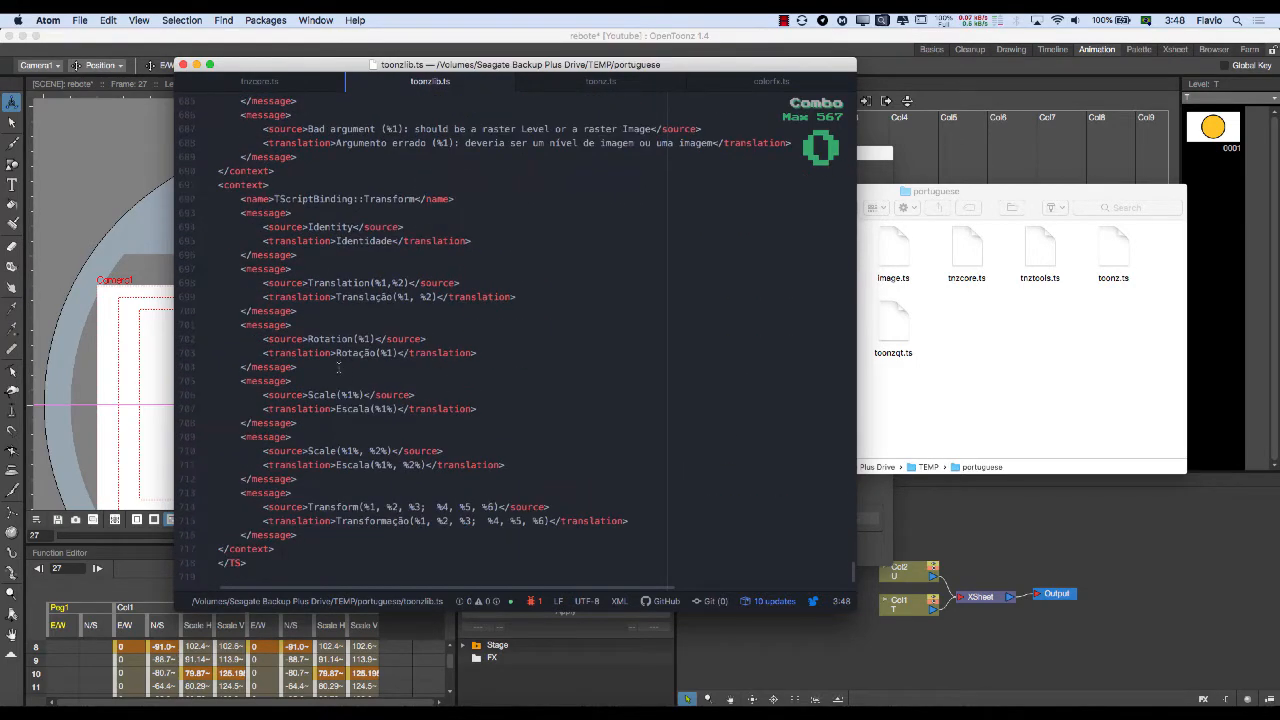
pyautogui.scroll(5, 374, 412)
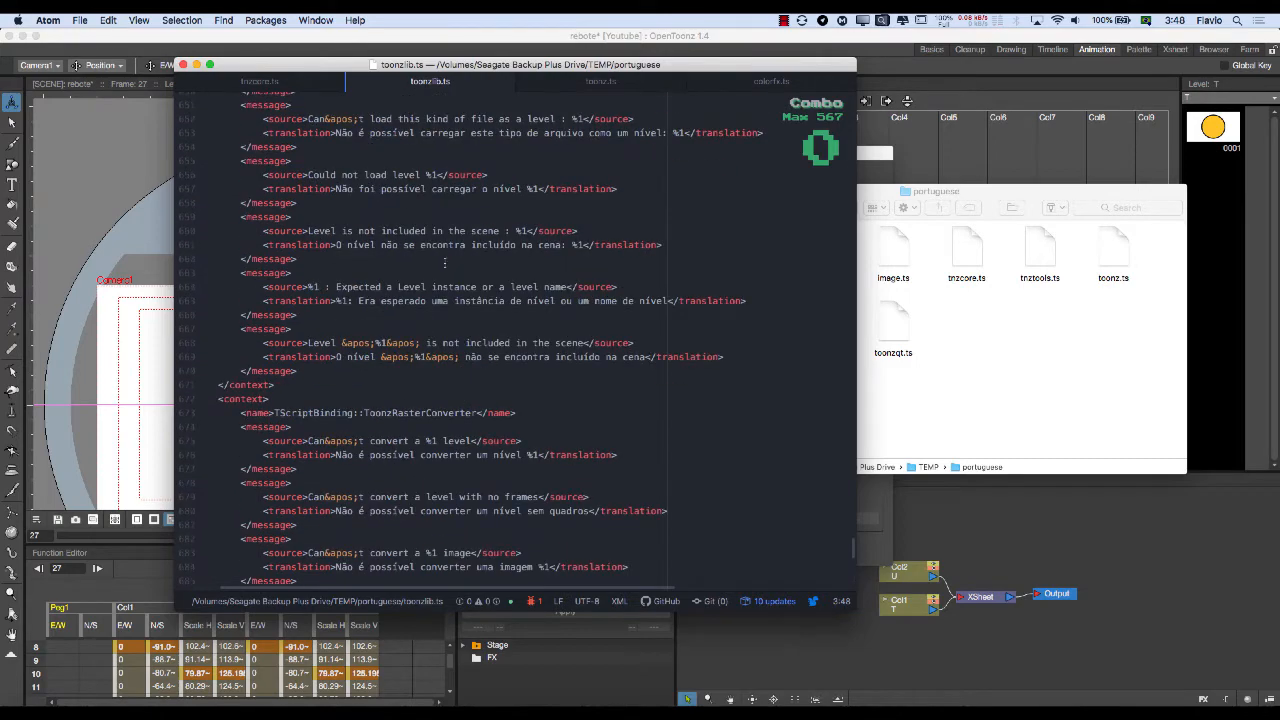
# Bring up toonz.ts and examine its Portuguese translations from the AddFilmstripFramesPopup context down to the DvItemViewerButtonBar context.
pyautogui.click(595, 90)
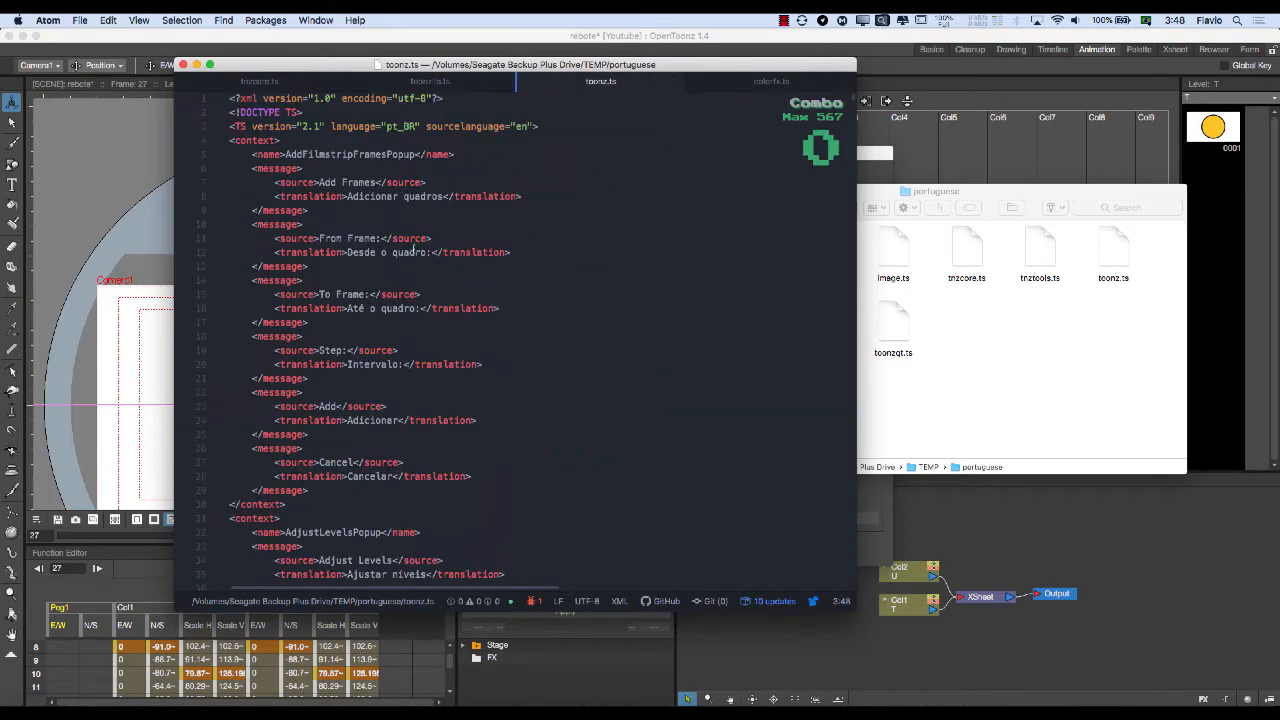
pyautogui.scroll(-15, 418, 246)
pyautogui.scroll(-20, 418, 246)
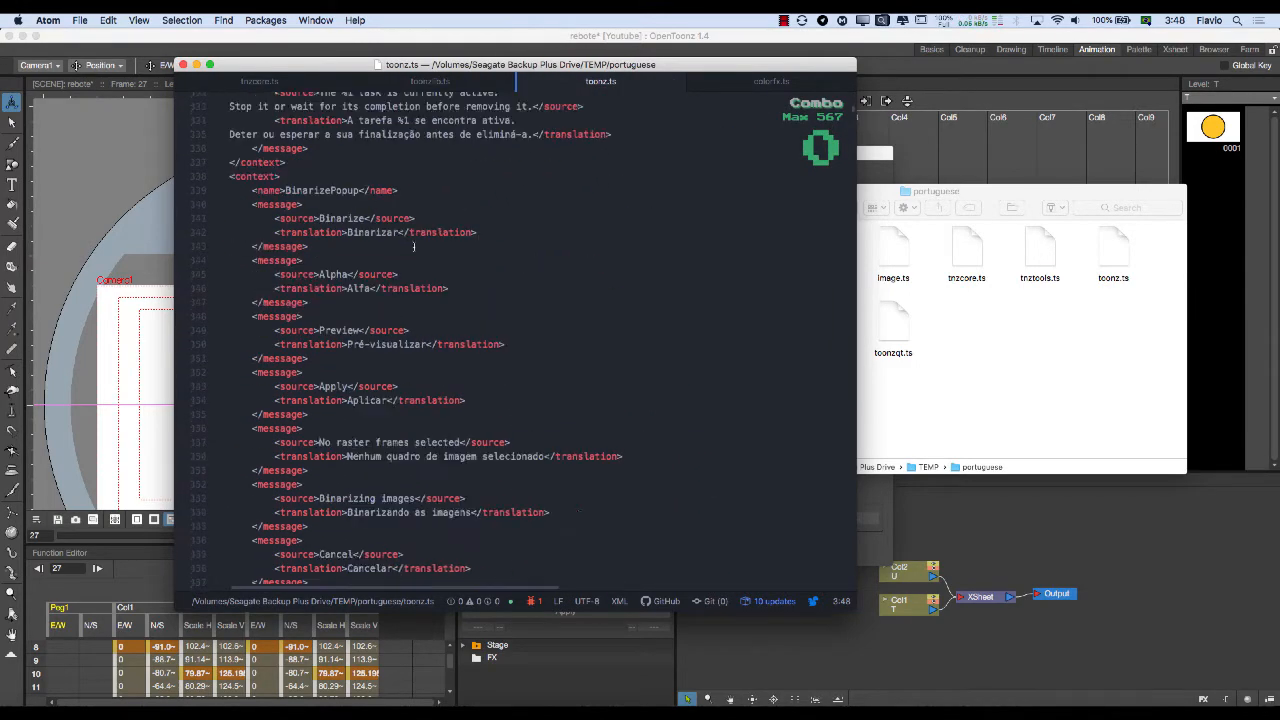
pyautogui.scroll(-20, 414, 246)
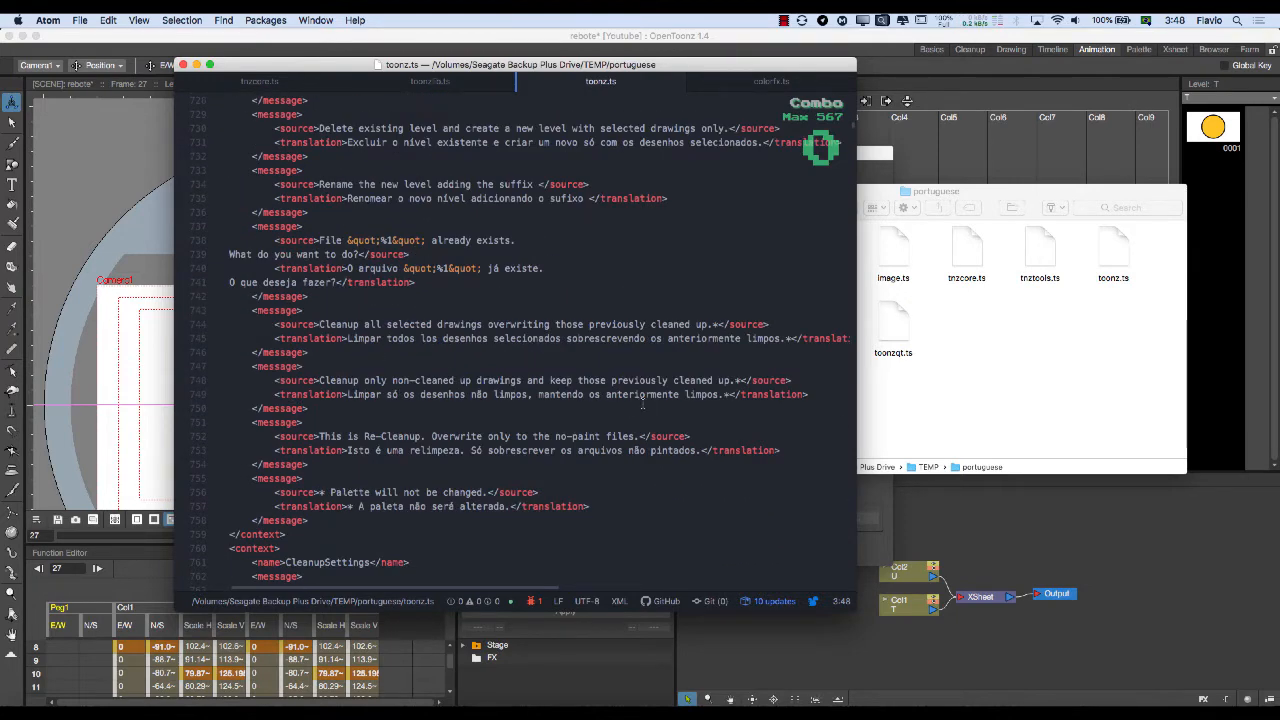
pyautogui.scroll(-6, 660, 397)
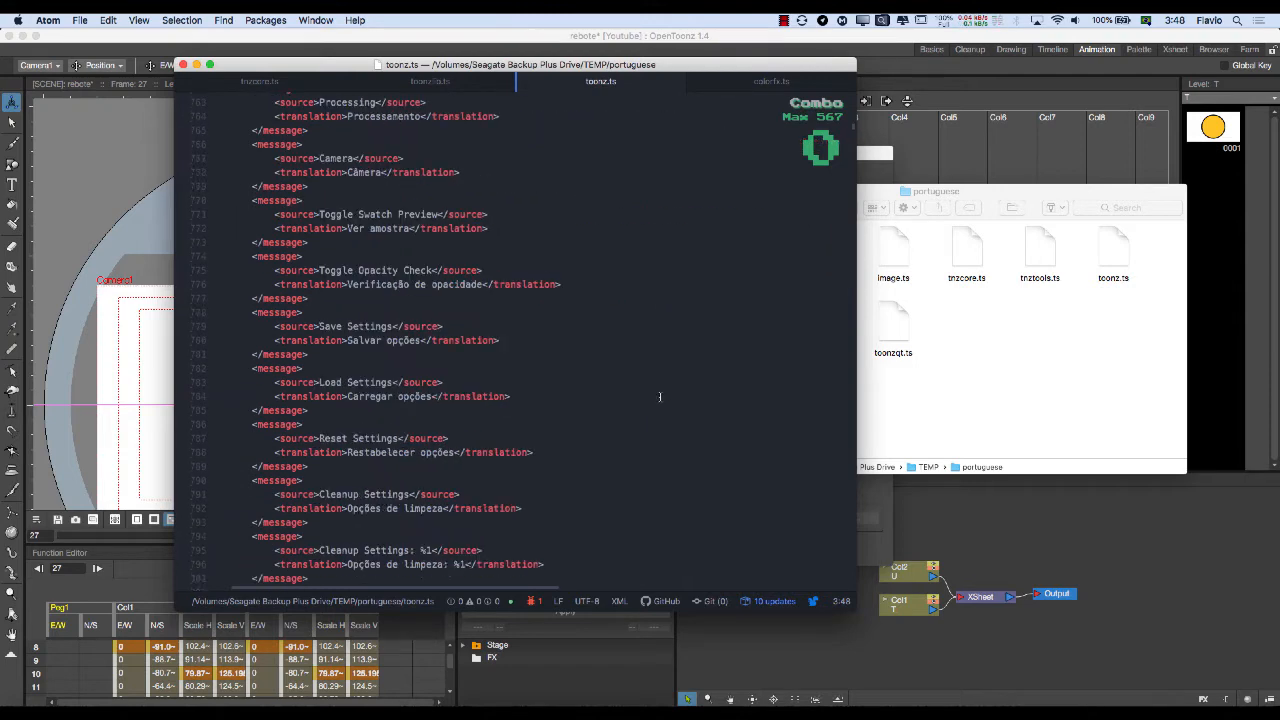
pyautogui.scroll(-8, 660, 397)
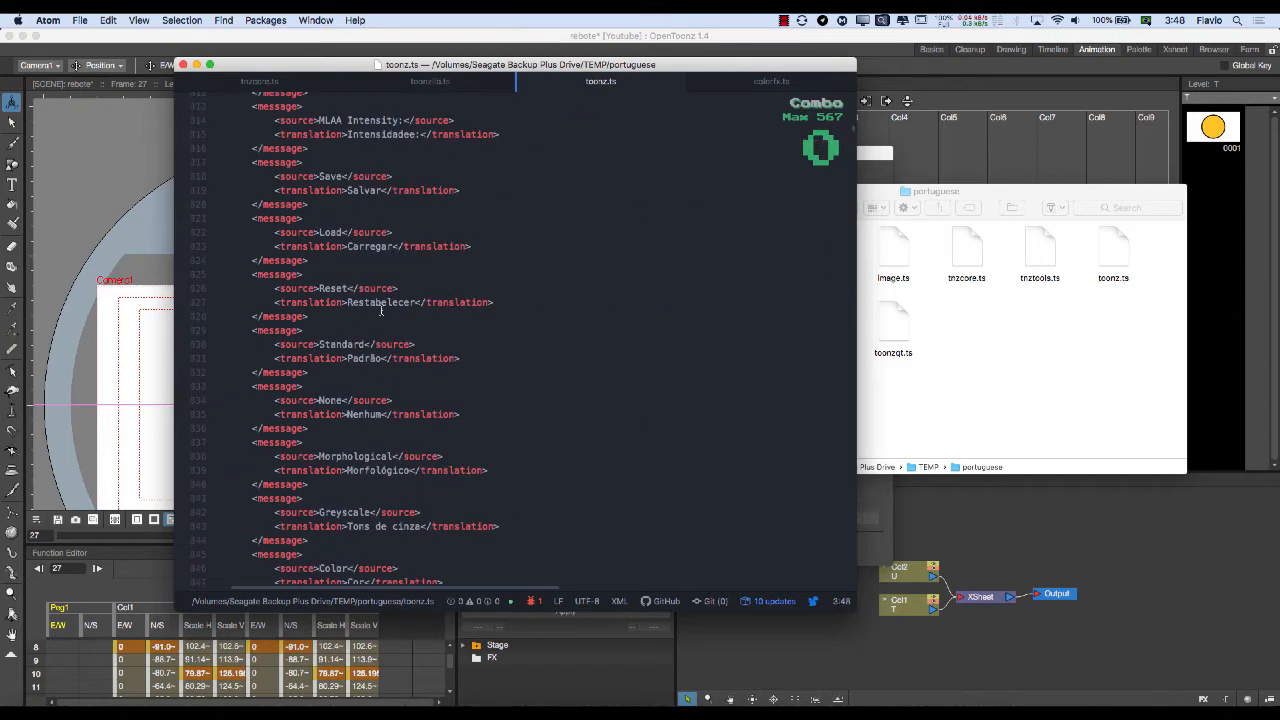
pyautogui.scroll(-2, 390, 312)
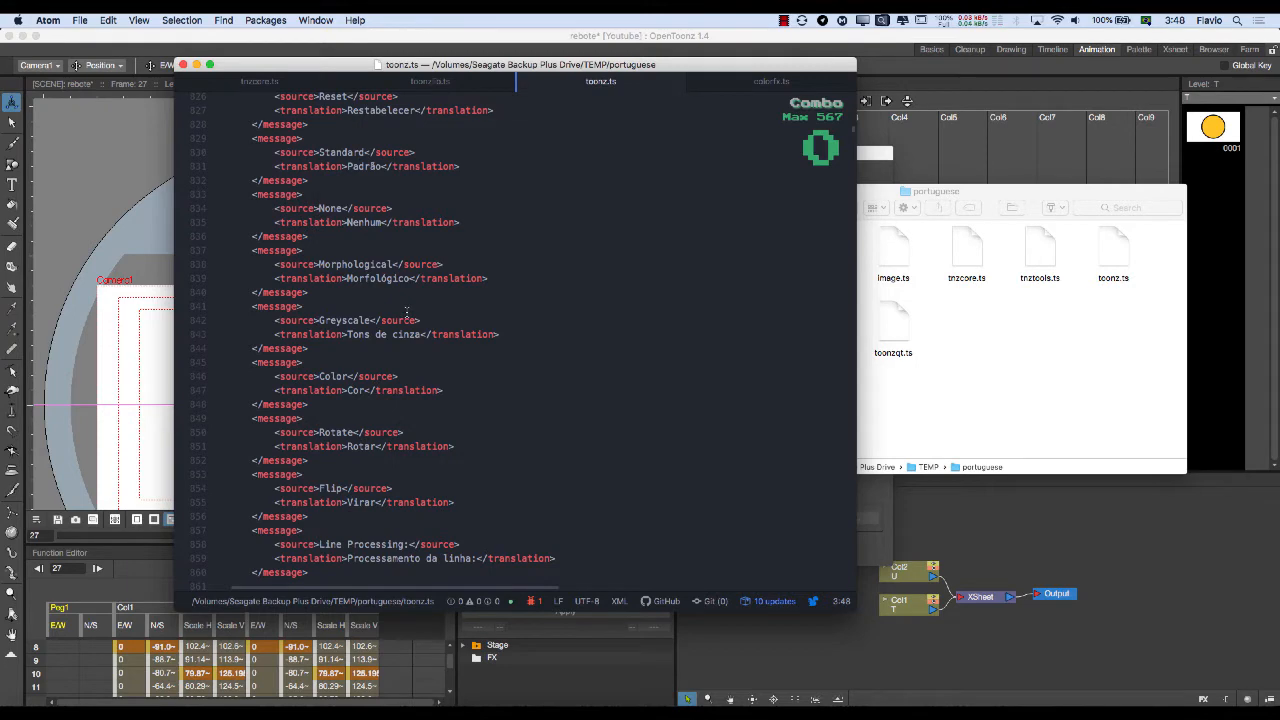
pyautogui.scroll(-1, 412, 320)
pyautogui.scroll(-1, 450, 350)
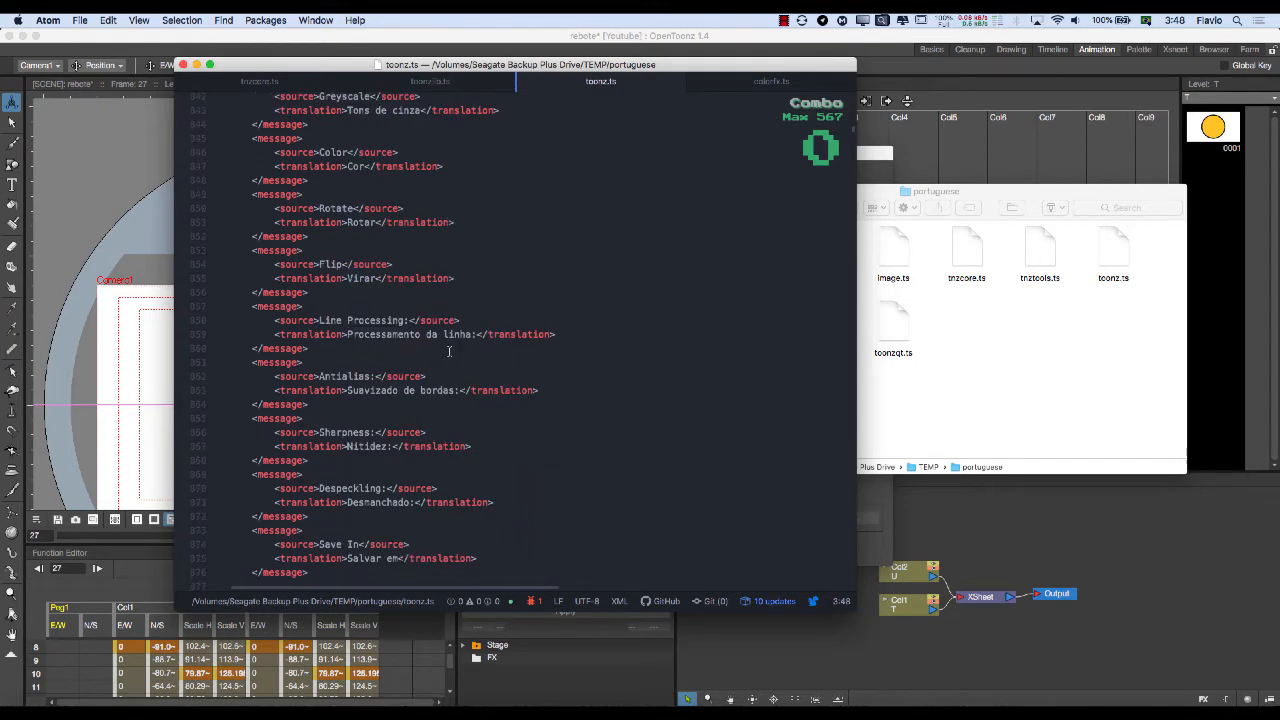
pyautogui.scroll(-6, 449, 351)
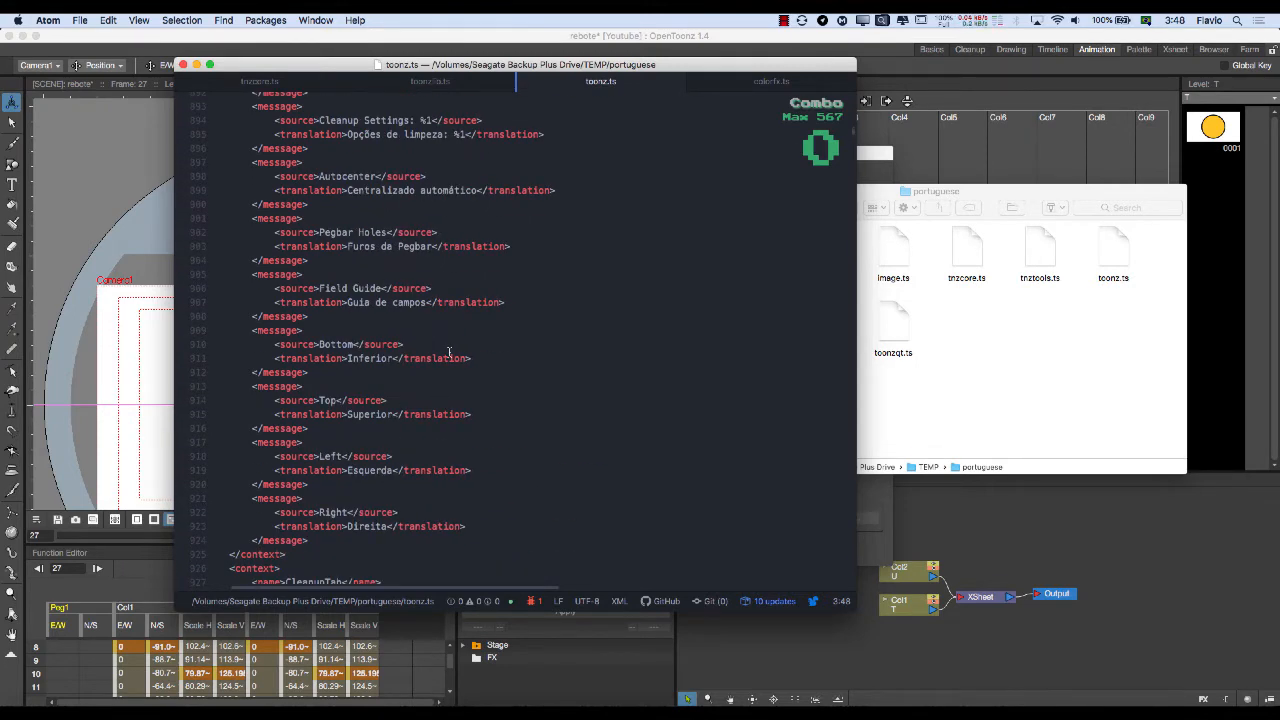
pyautogui.scroll(-10, 449, 351)
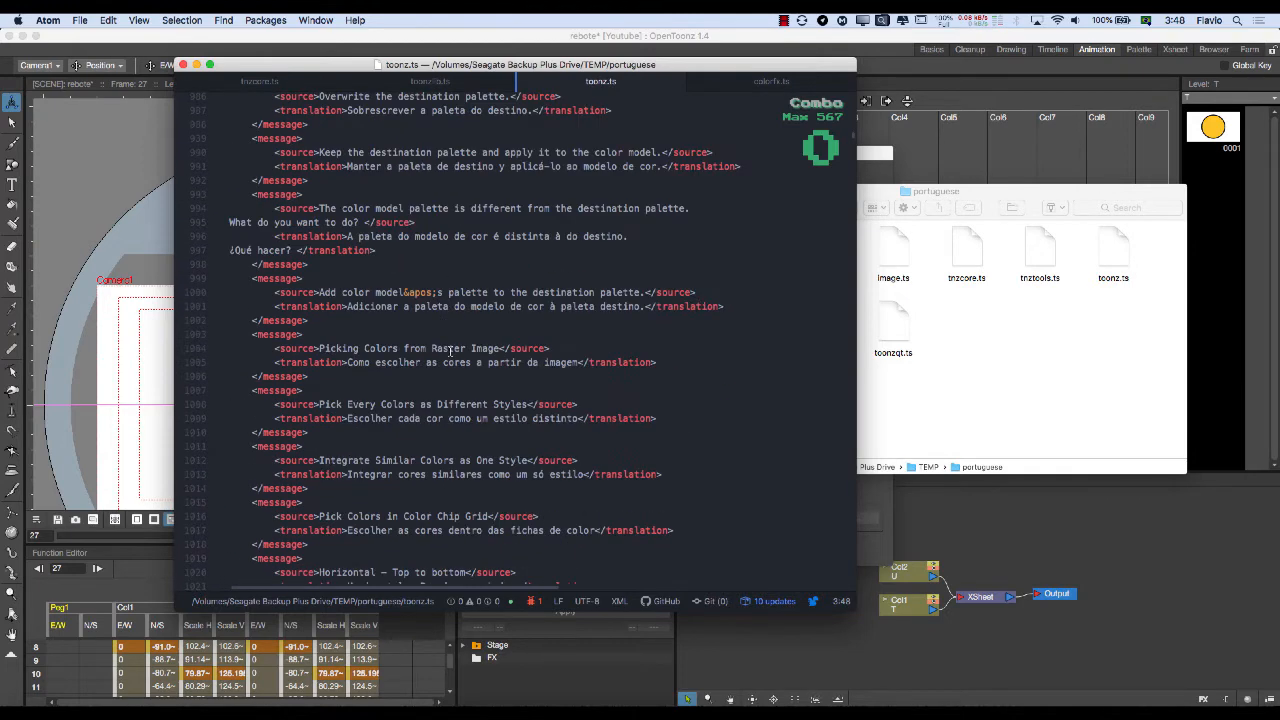
pyautogui.scroll(-15, 450, 350)
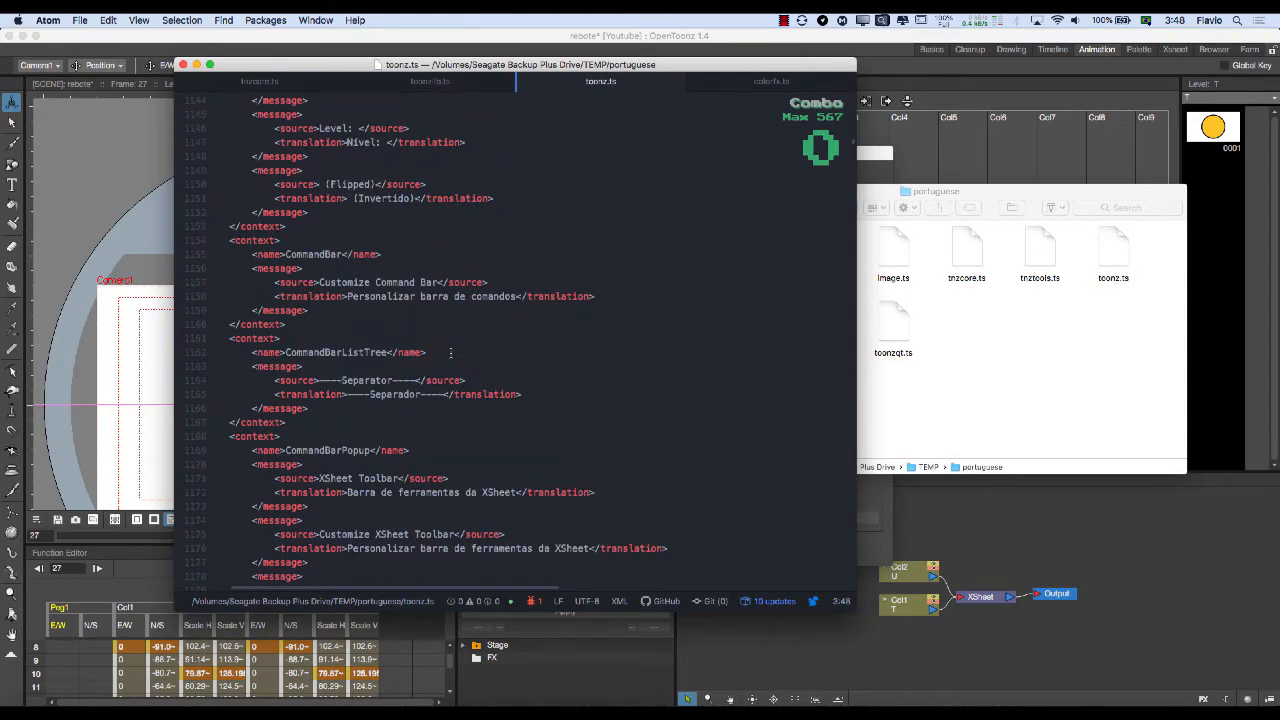
pyautogui.scroll(-20, 450, 353)
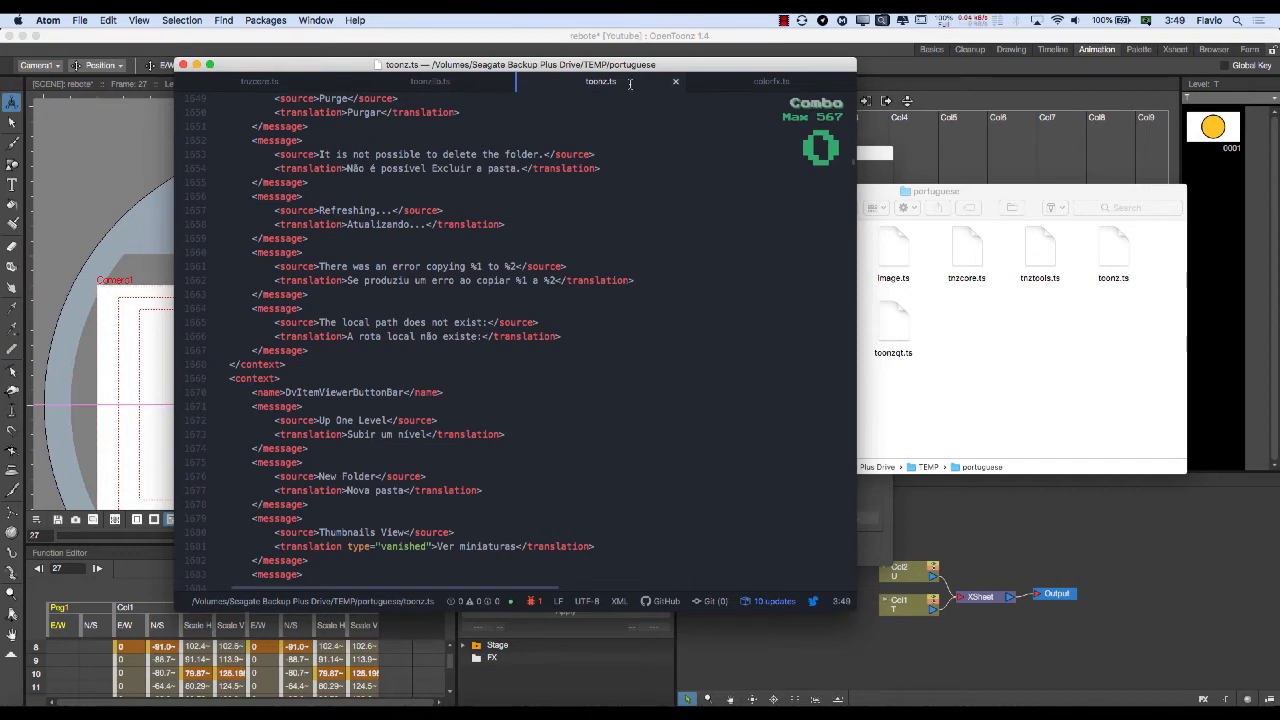
# Minimise the Finder window of the portuguese folder and the Atom editor window.
pyautogui.click(1022, 338)
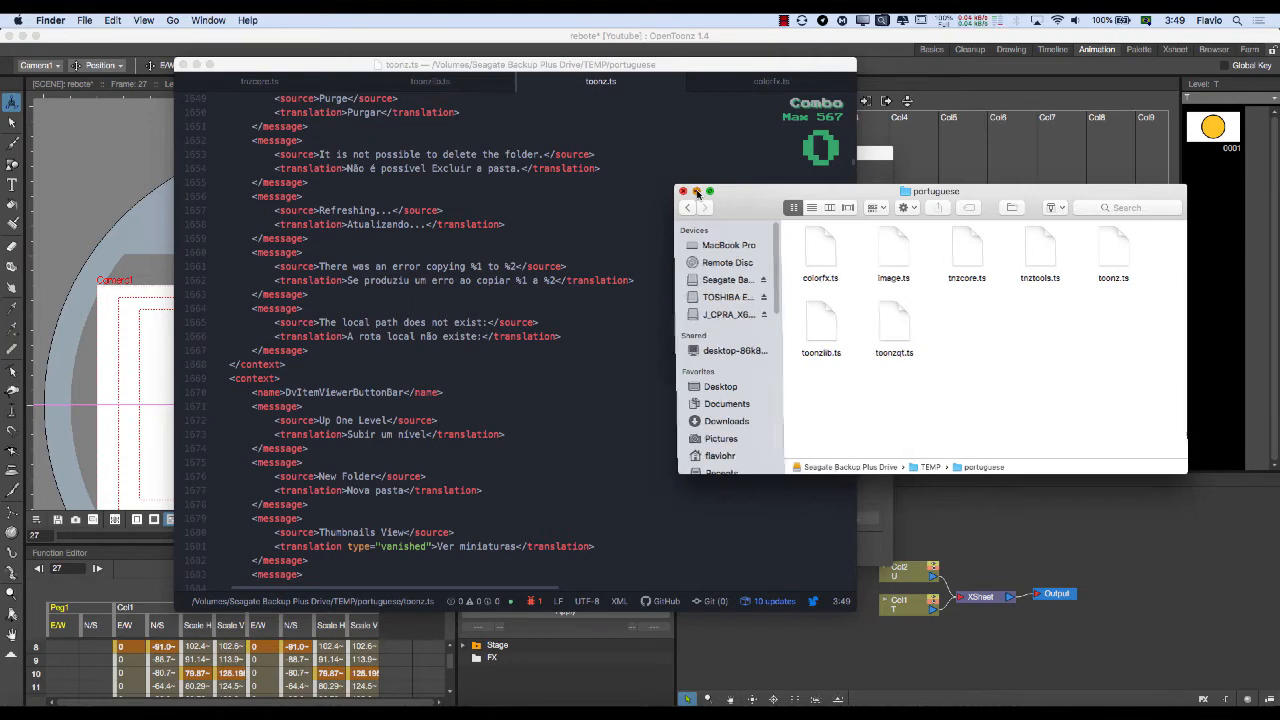
pyautogui.click(697, 192)
pyautogui.click(197, 64)
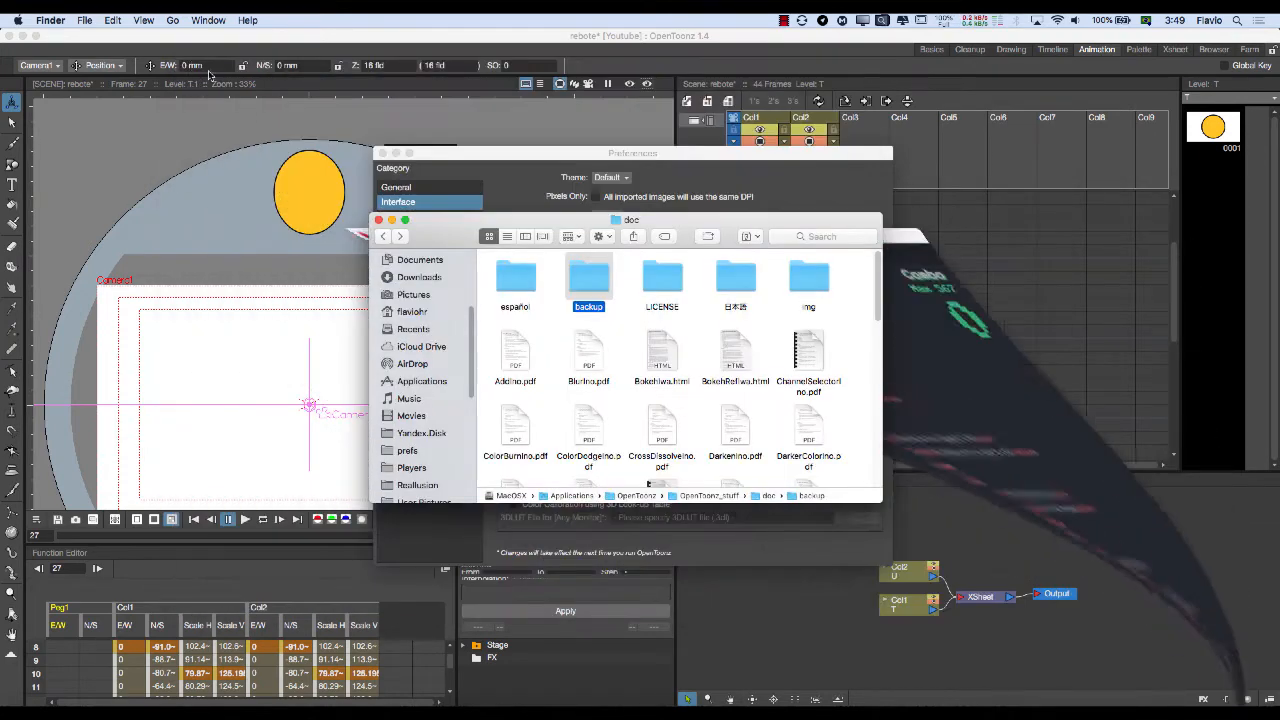
# Switch back to OpenToonz and close the Preferences window.
pyautogui.click(535, 153)
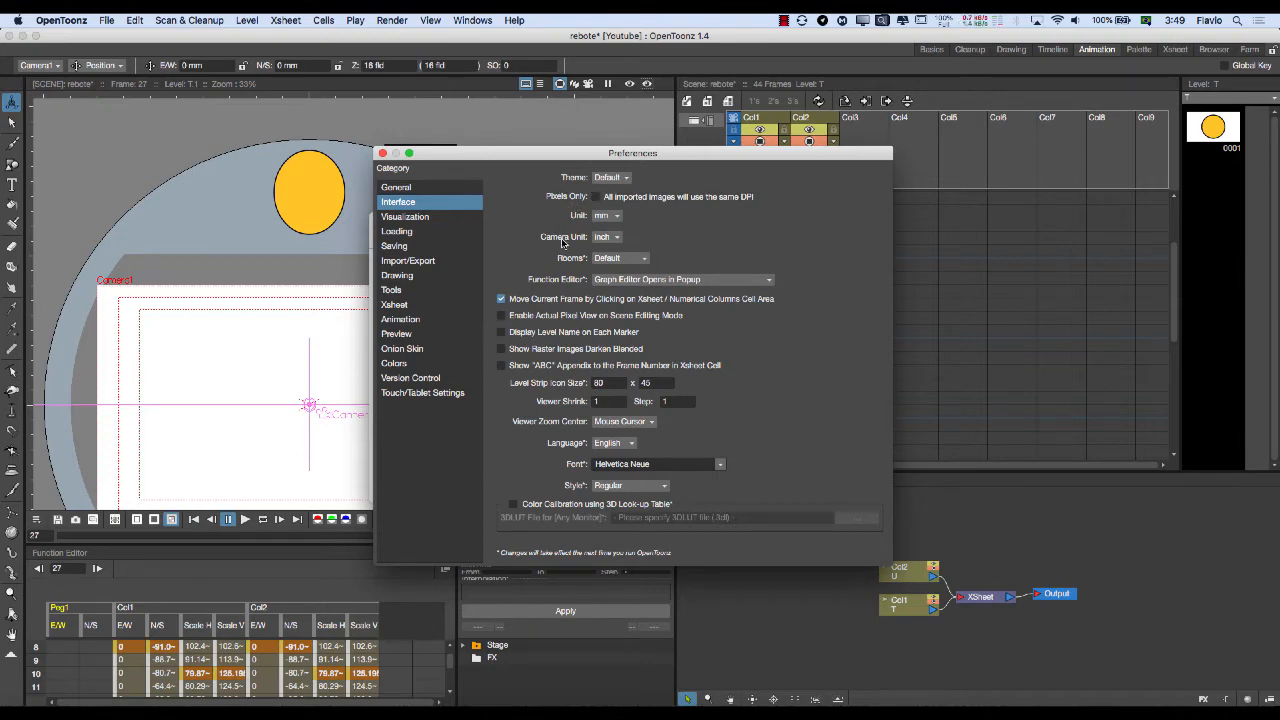
pyautogui.click(597, 198)
pyautogui.click(382, 153)
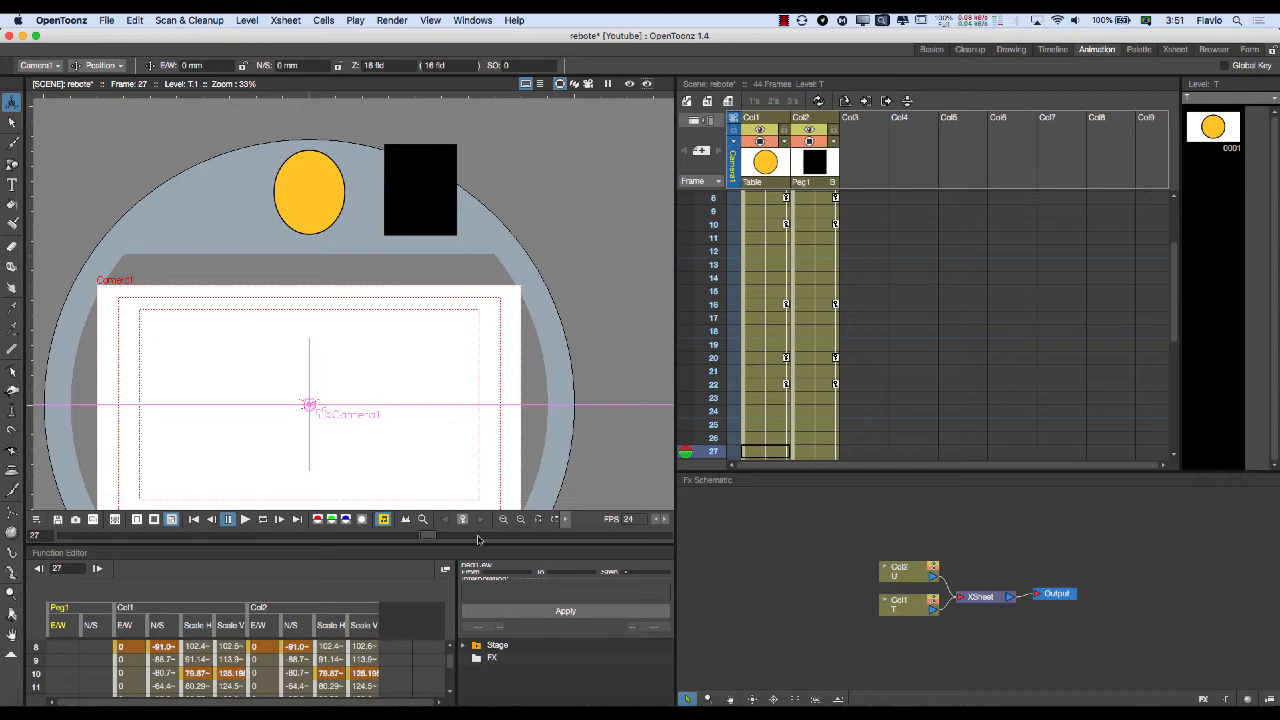
# Adjust the split between the viewer and the Function Editor, and reframe the camera stage at 23% zoom.
pyautogui.moveTo(474, 545); pyautogui.dragTo(461, 422)
pyautogui.scroll(-3, 457, 260)
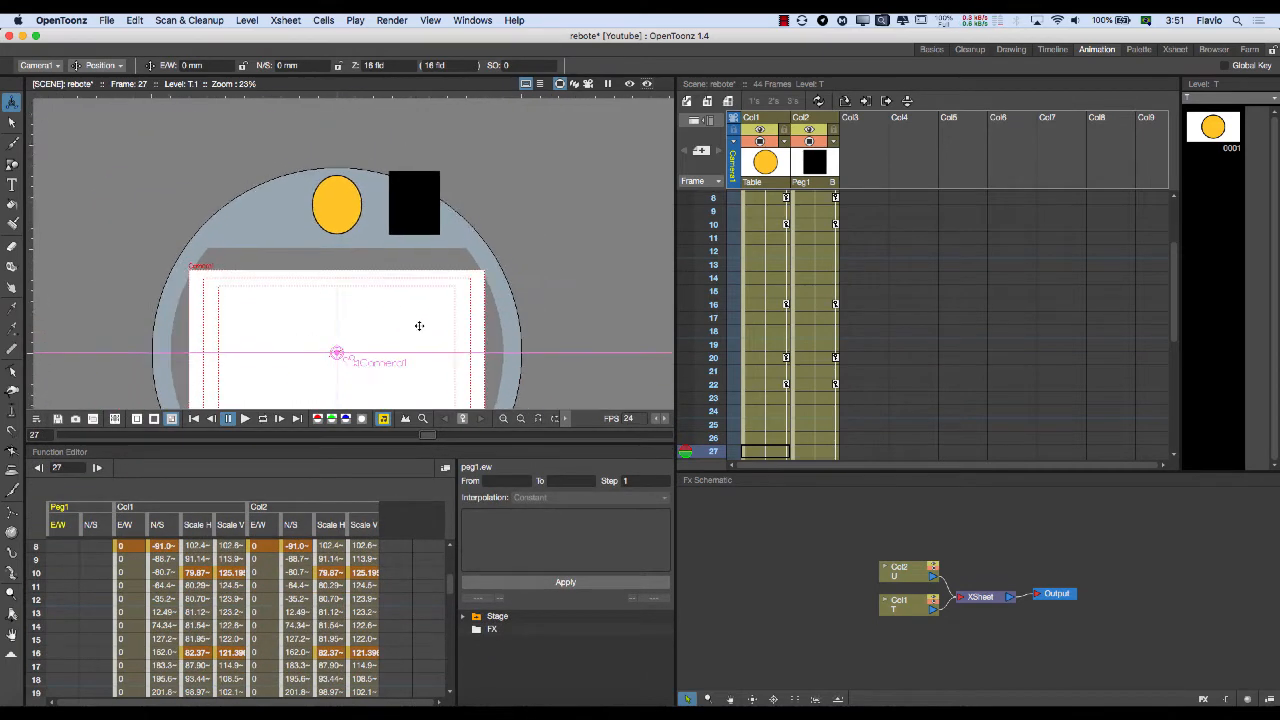
pyautogui.moveTo(419, 326); pyautogui.dragTo(431, 280, button='middle')
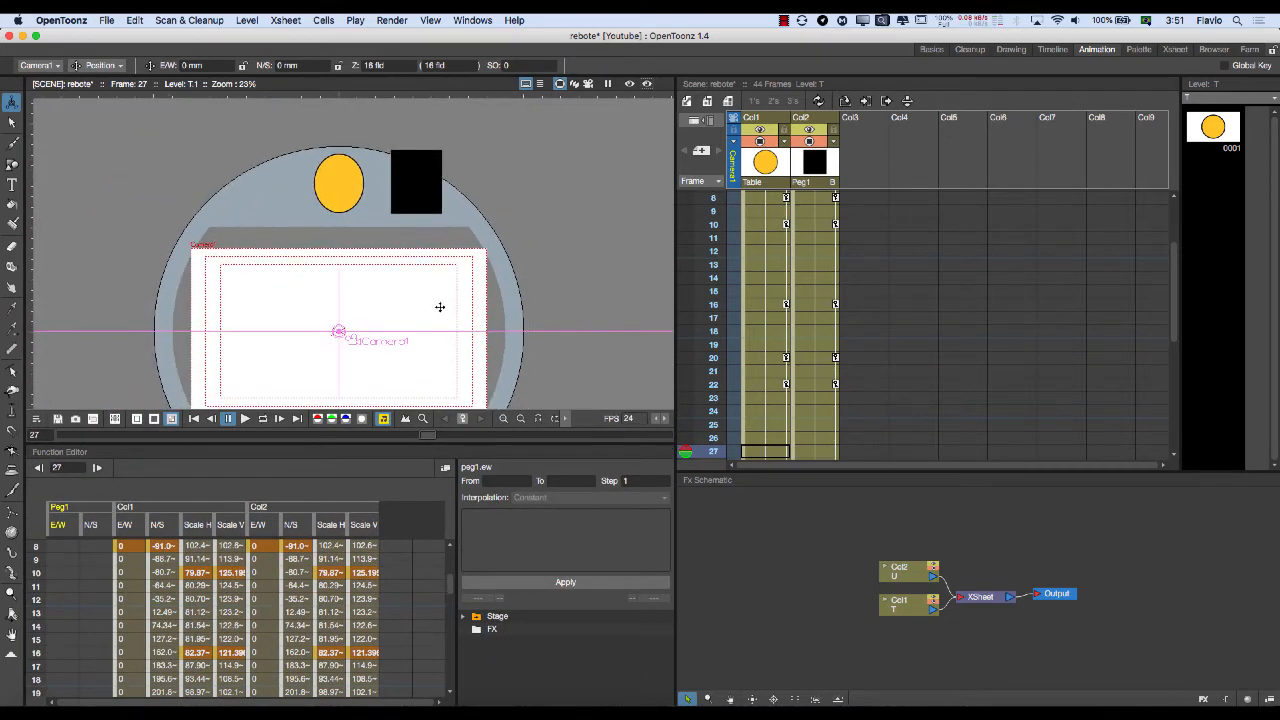
pyautogui.moveTo(512, 444); pyautogui.dragTo(514, 519)
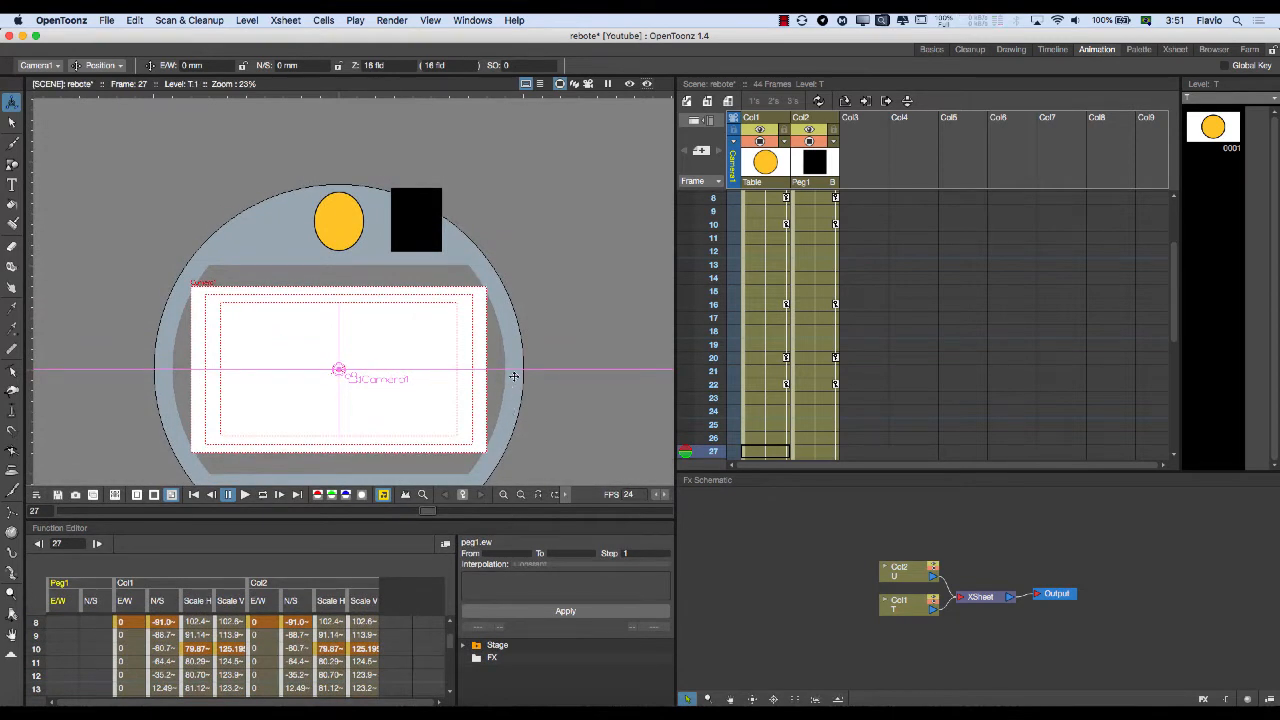
pyautogui.moveTo(511, 374); pyautogui.dragTo(505, 424, button='middle')
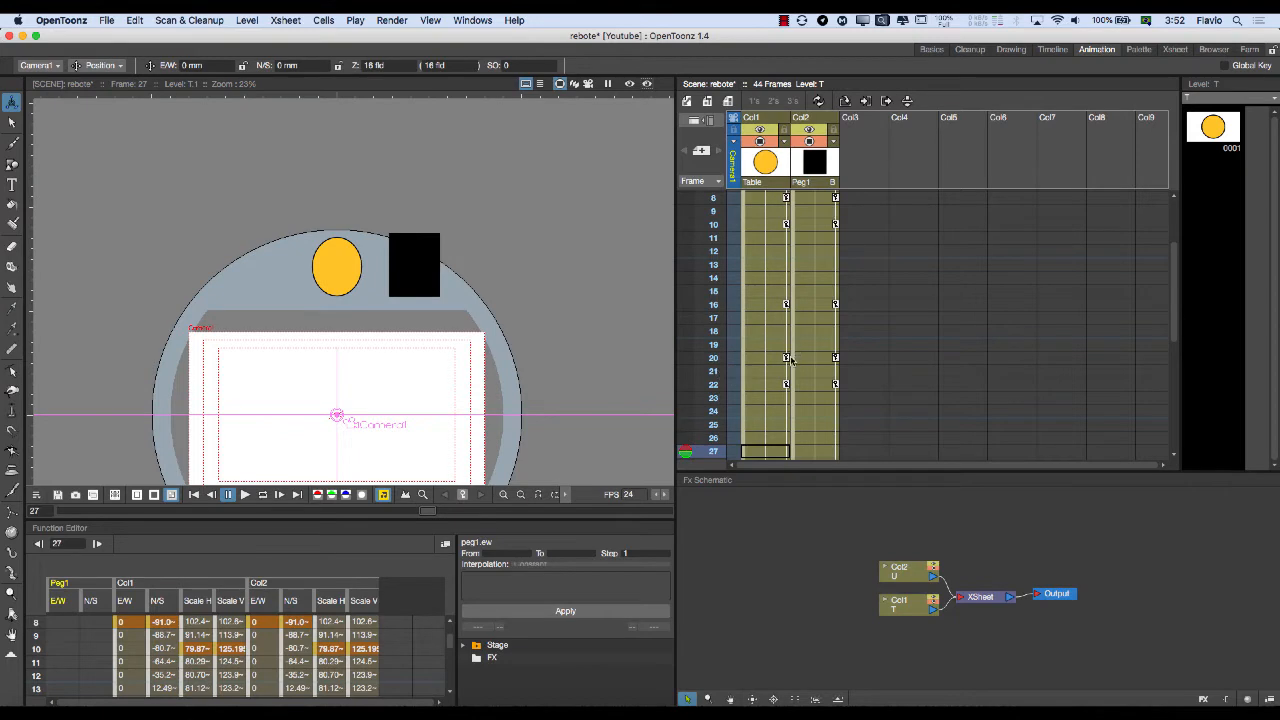
# Open the Function Editor window from Col2's keyframe at frame 16, reposition it, and expand Col2 to show its channels.
pyautogui.doubleClick(834, 304)
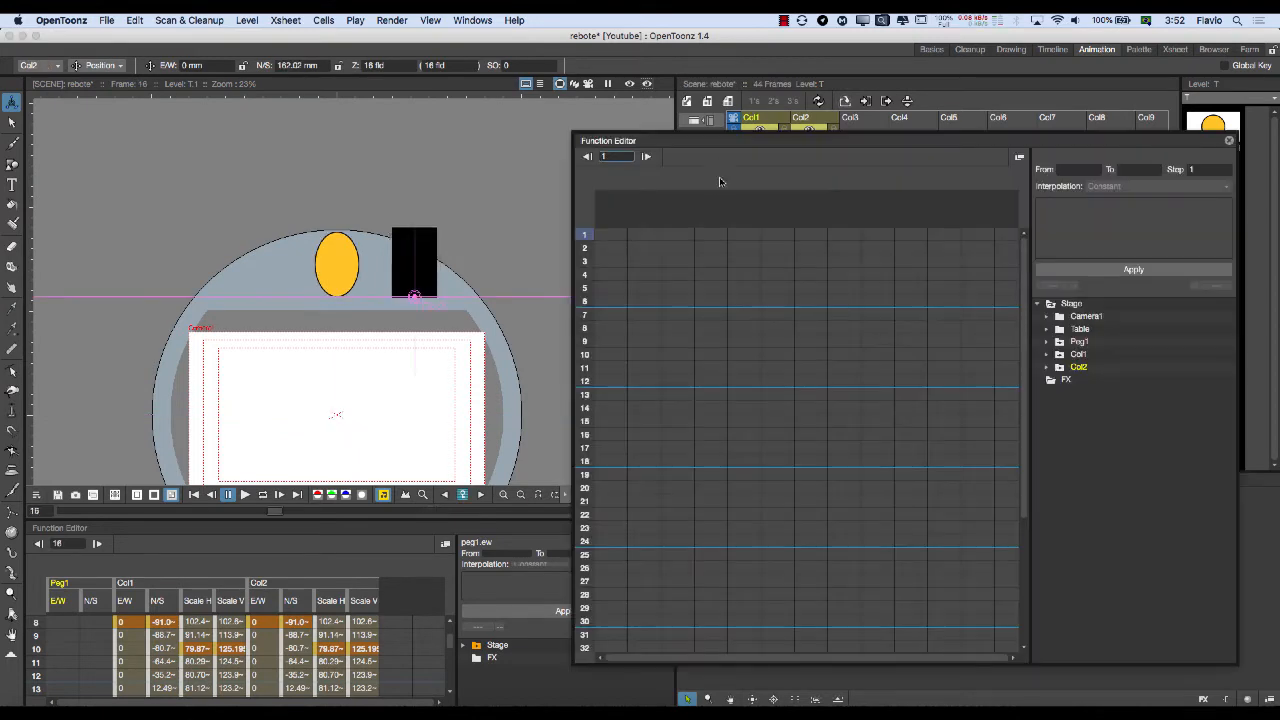
pyautogui.moveTo(737, 145); pyautogui.dragTo(394, 126)
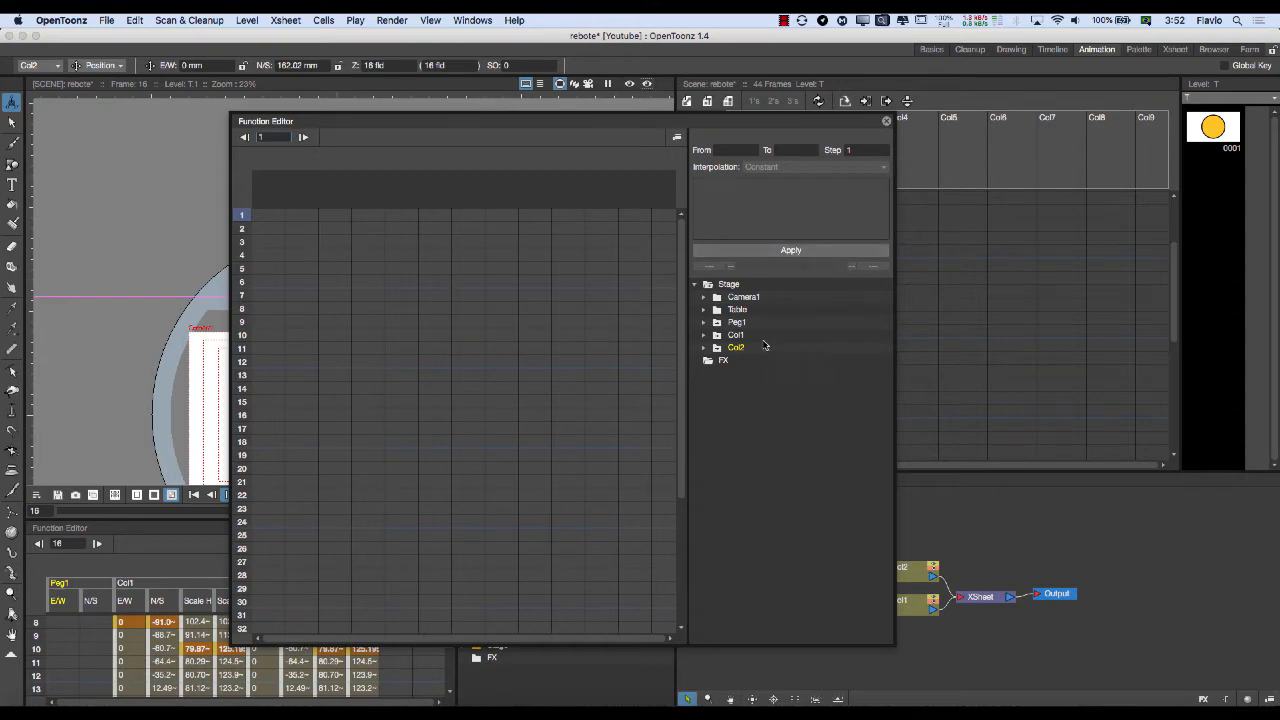
pyautogui.click(705, 347)
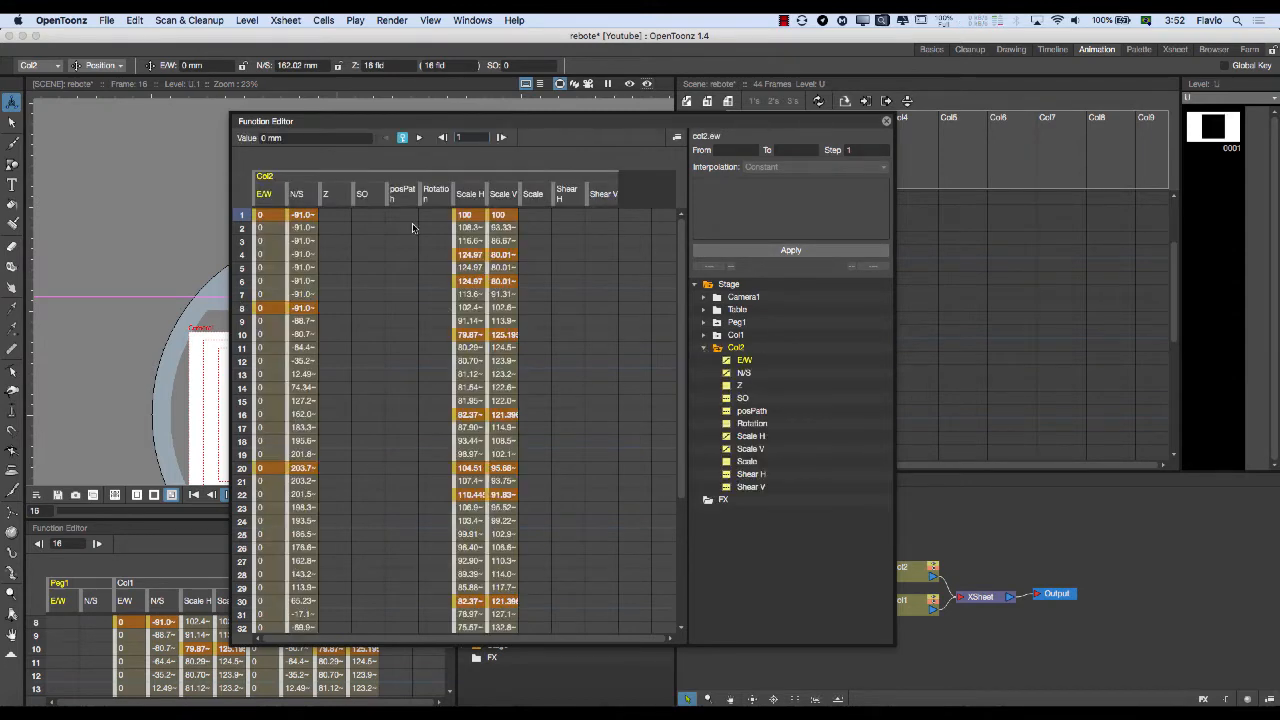
# Look through Col2's keyframe values and select the Scale H segment from frame 10 to 16.
pyautogui.scroll(-6, 400, 441)
pyautogui.scroll(6, 400, 444)
pyautogui.click(454, 400)
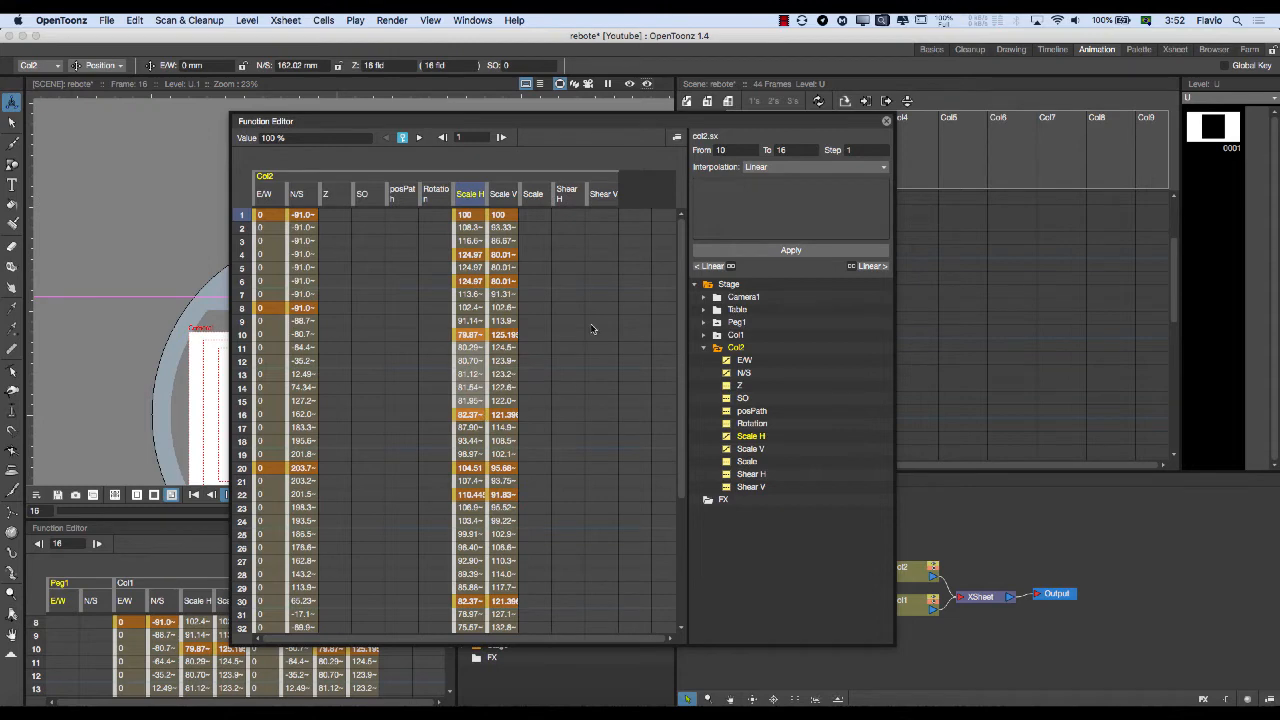
# Look over the interpolation types for the Scale H segment, and open the Function Curves window to examine Col2's curves.
pyautogui.click(766, 168)
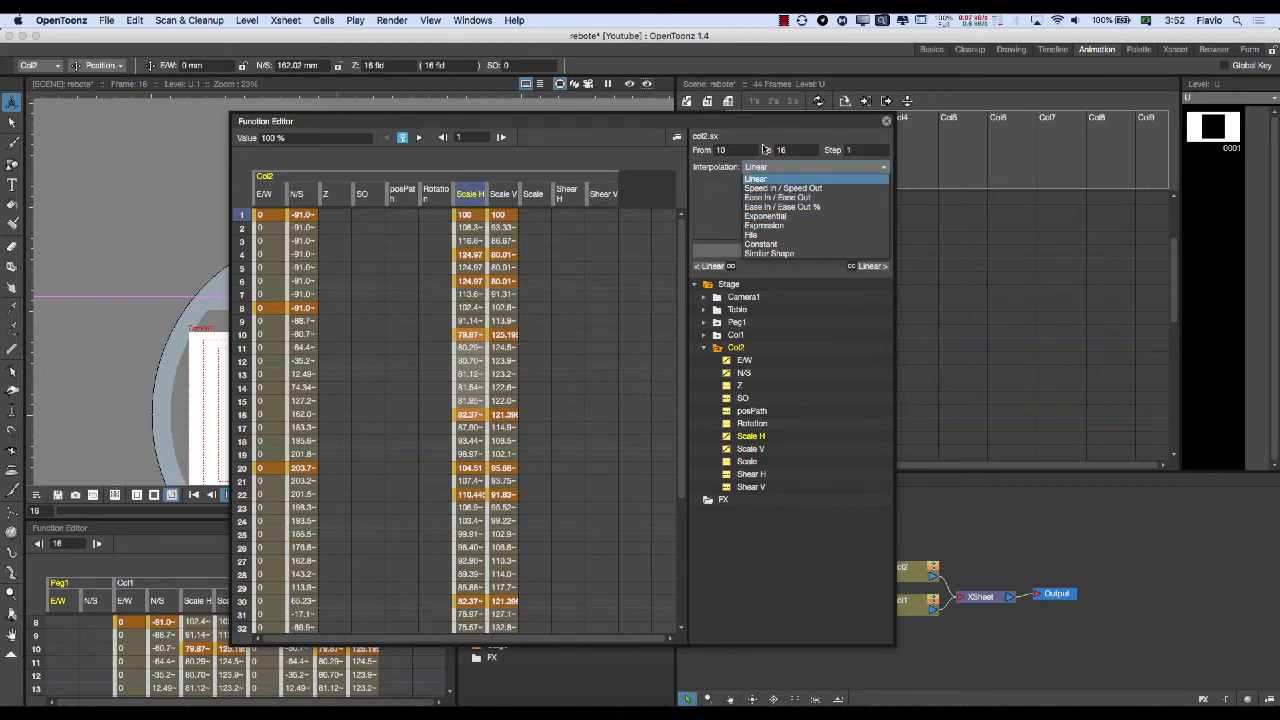
pyautogui.click(764, 145)
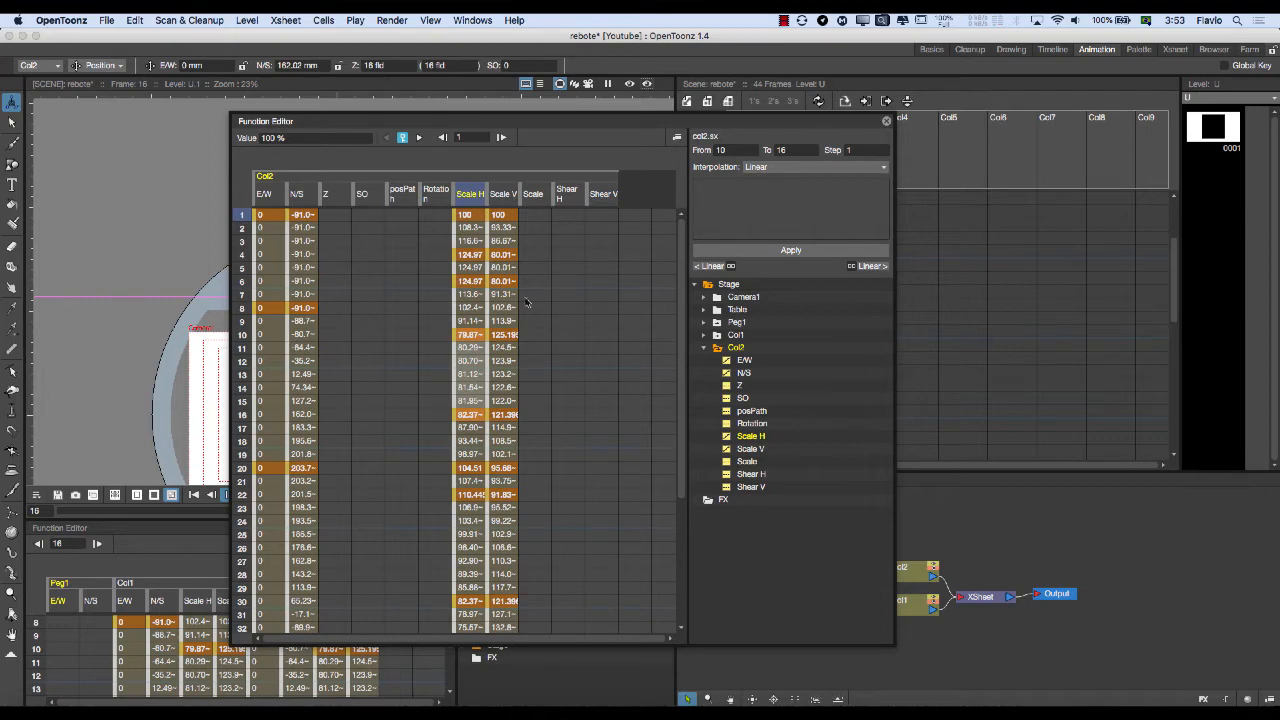
pyautogui.click(677, 137)
pyautogui.scroll(10, 882, 195)
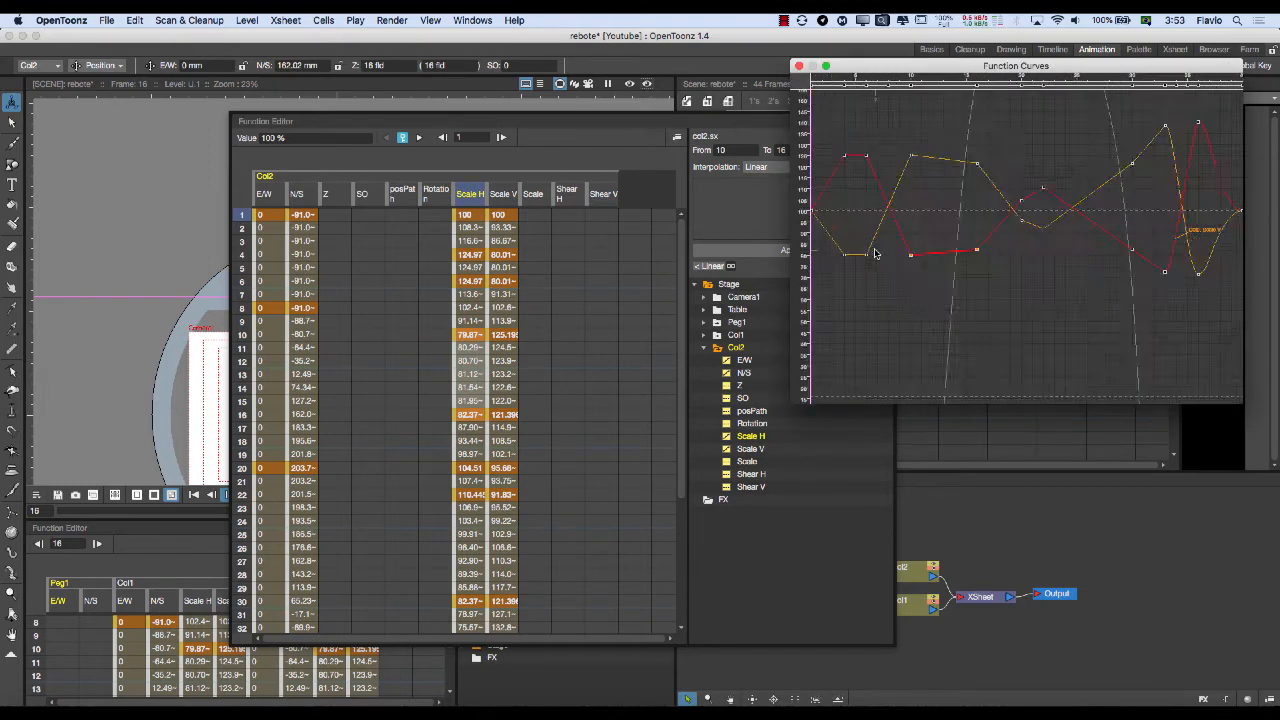
pyautogui.scroll(-4, 895, 265)
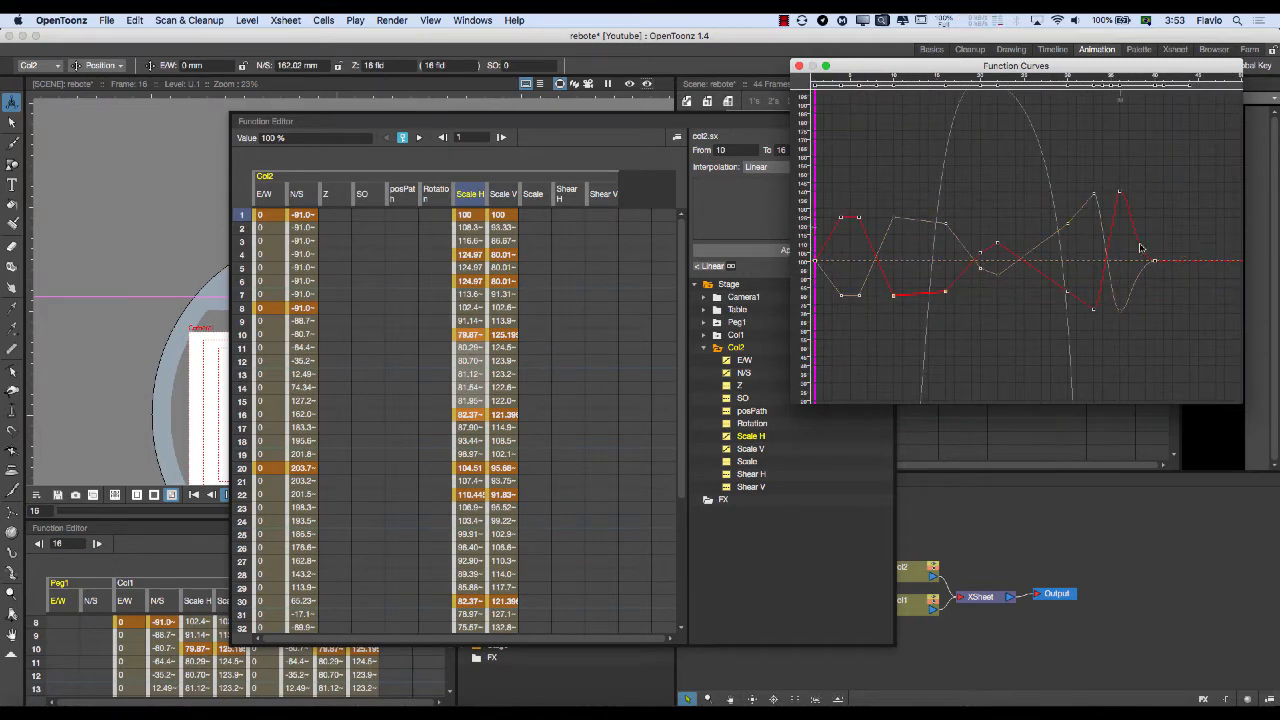
pyautogui.scroll(-6, 966, 244)
pyautogui.scroll(2, 922, 262)
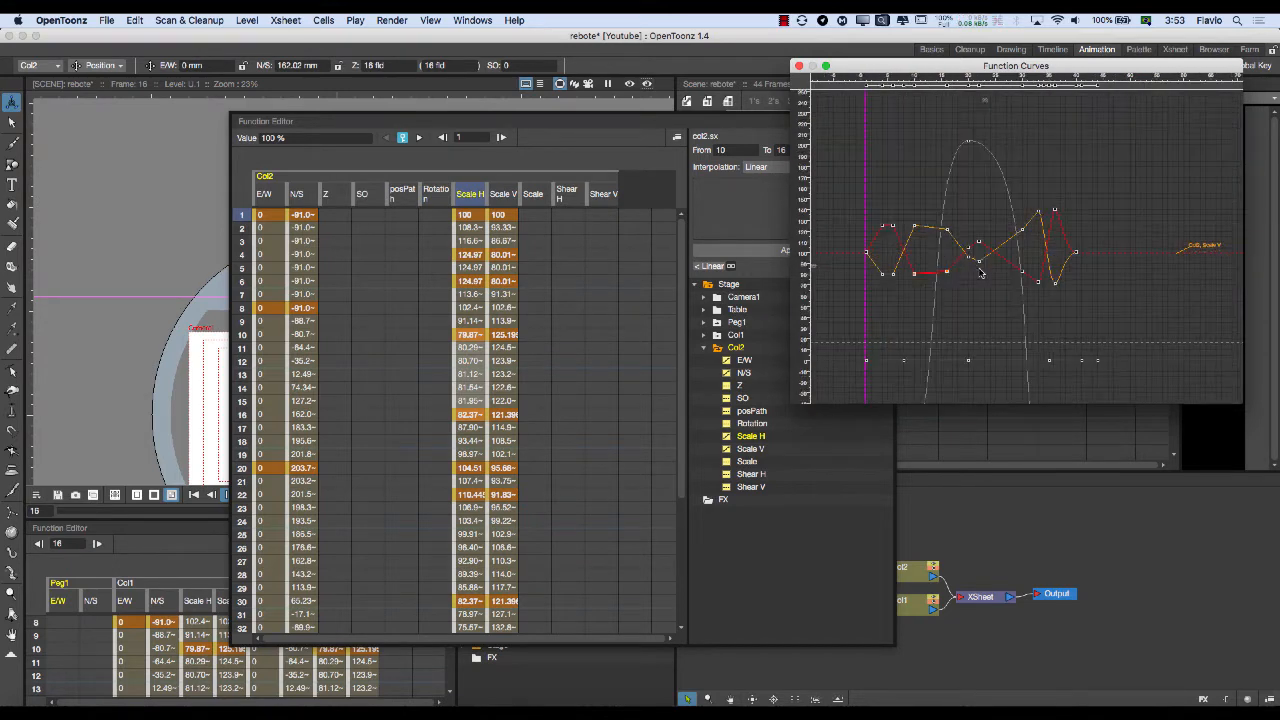
pyautogui.moveTo(937, 303); pyautogui.dragTo(916, 270, button='middle')
pyautogui.scroll(3, 908, 222)
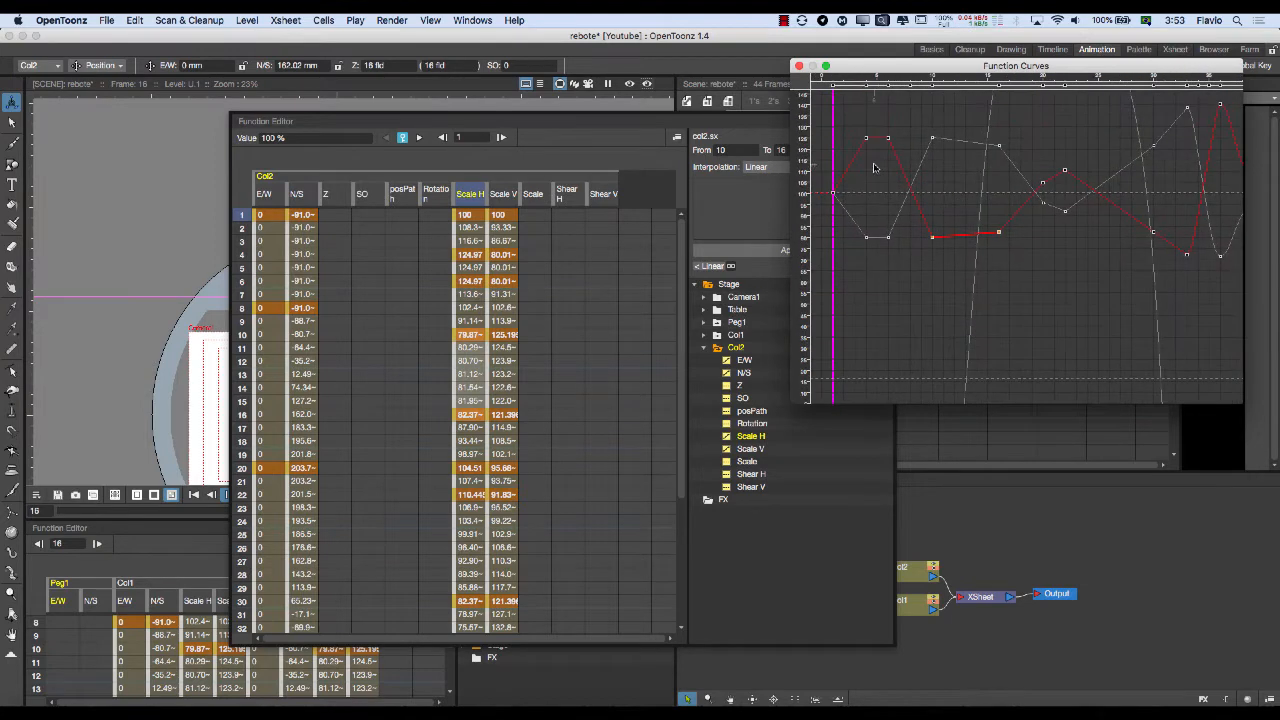
pyautogui.scroll(2, 872, 160)
# Apply Speed In / Speed Out interpolation to Col2's Scale H segments at frames 6–10 and 1–4, and close the Function Curves window.
pyautogui.click(897, 122)
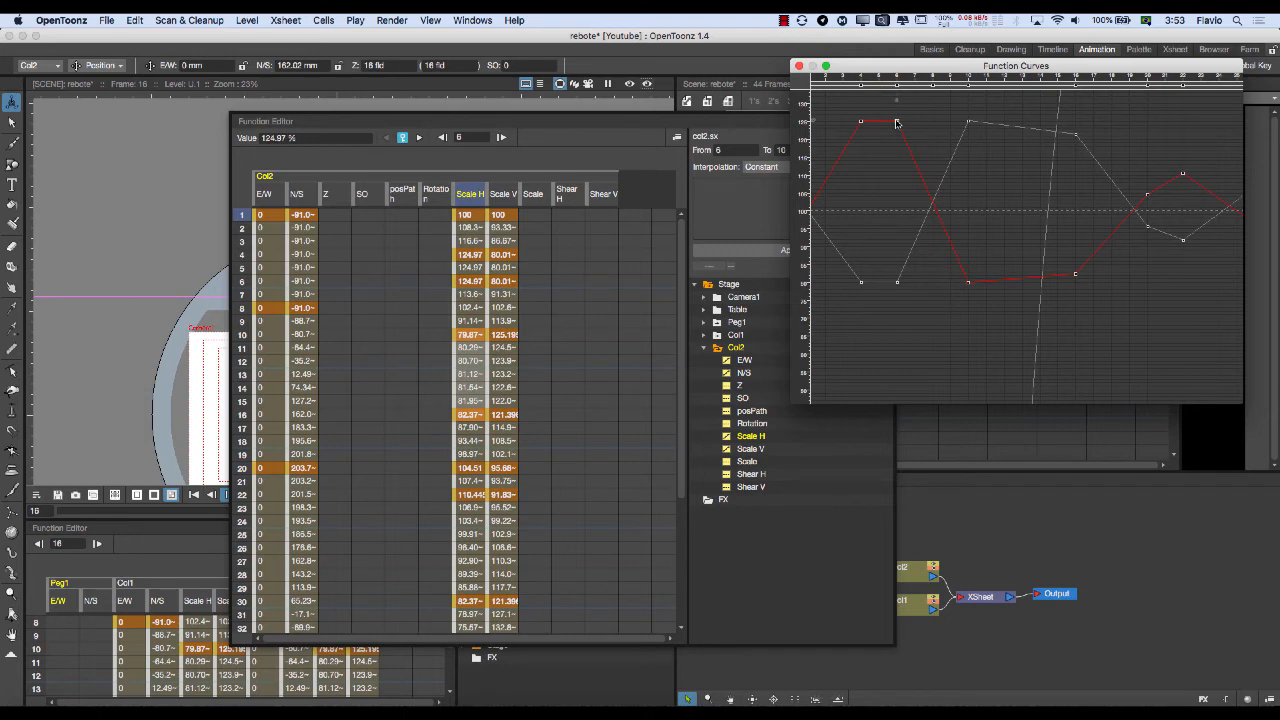
pyautogui.rightClick(897, 122)
pyautogui.click(905, 142)
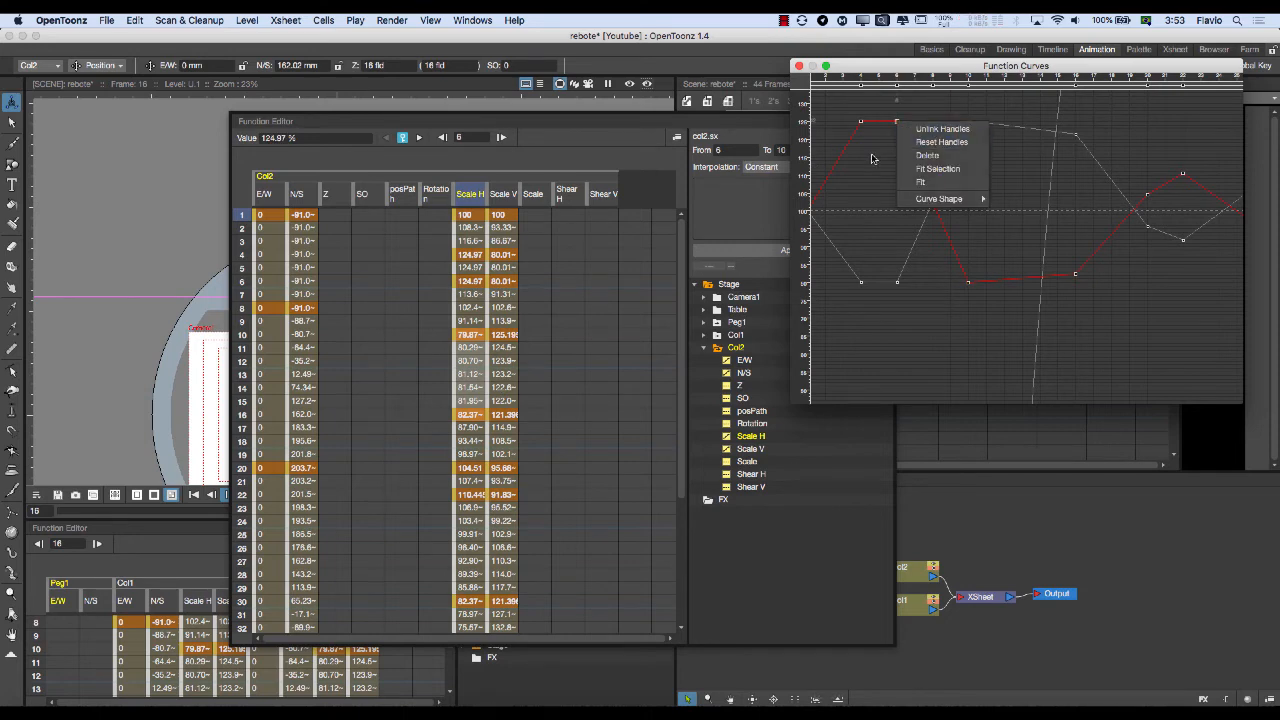
pyautogui.rightClick(903, 139)
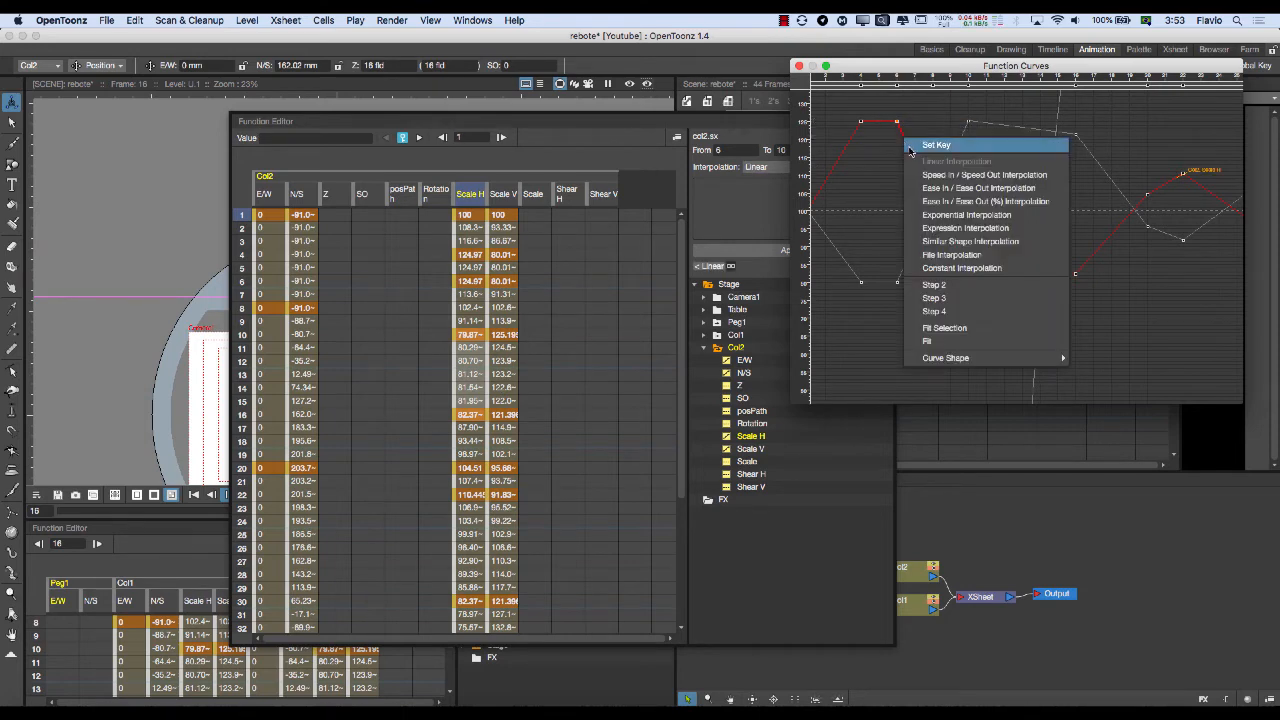
pyautogui.click(915, 186)
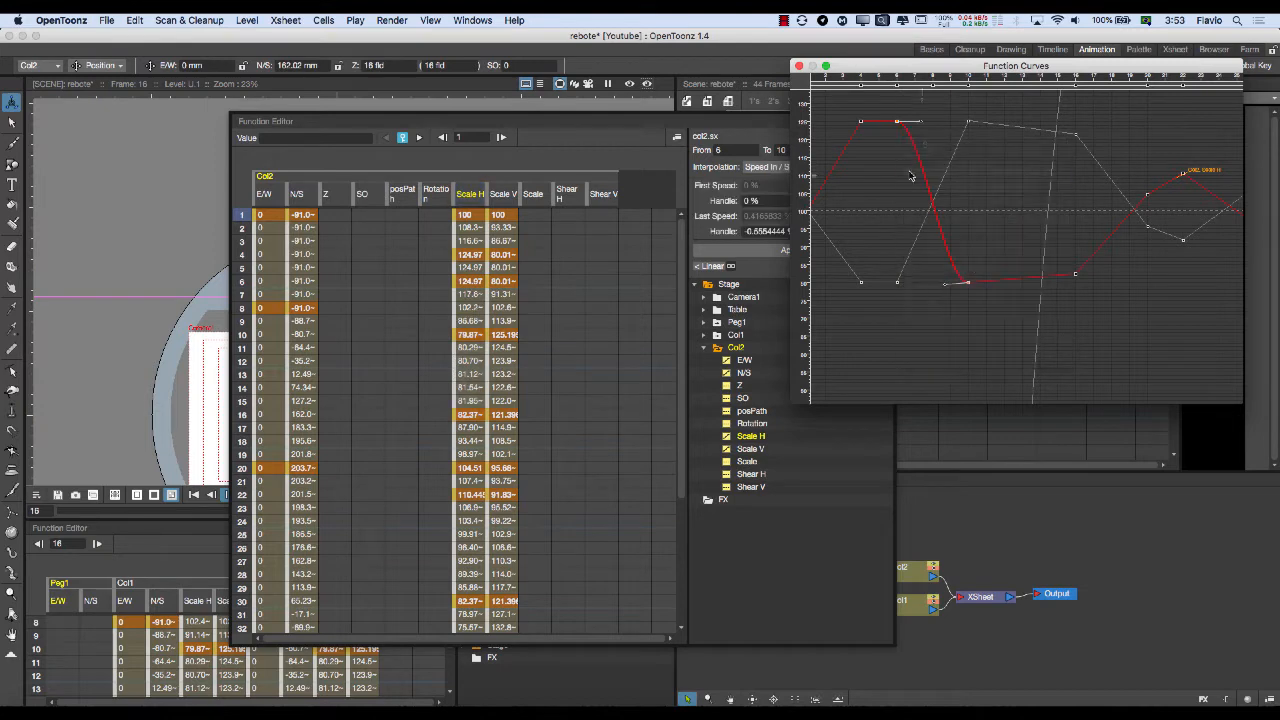
pyautogui.rightClick(857, 141)
pyautogui.click(895, 178)
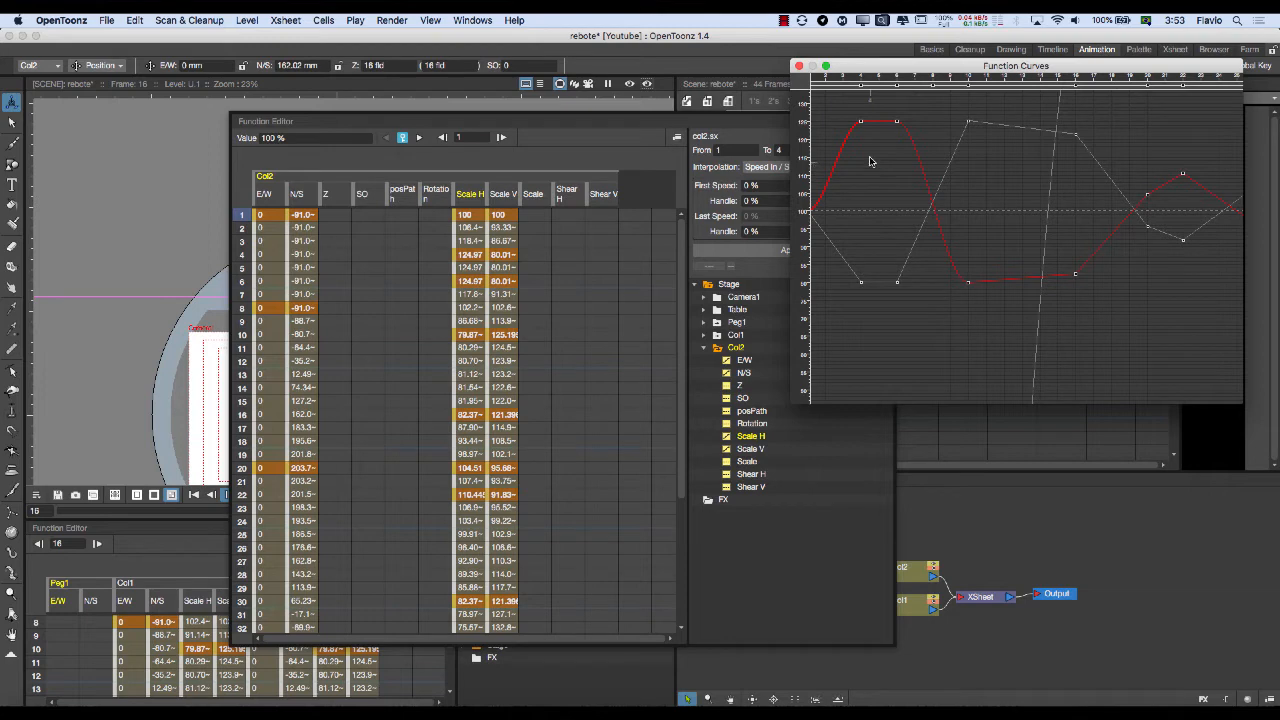
pyautogui.click(799, 66)
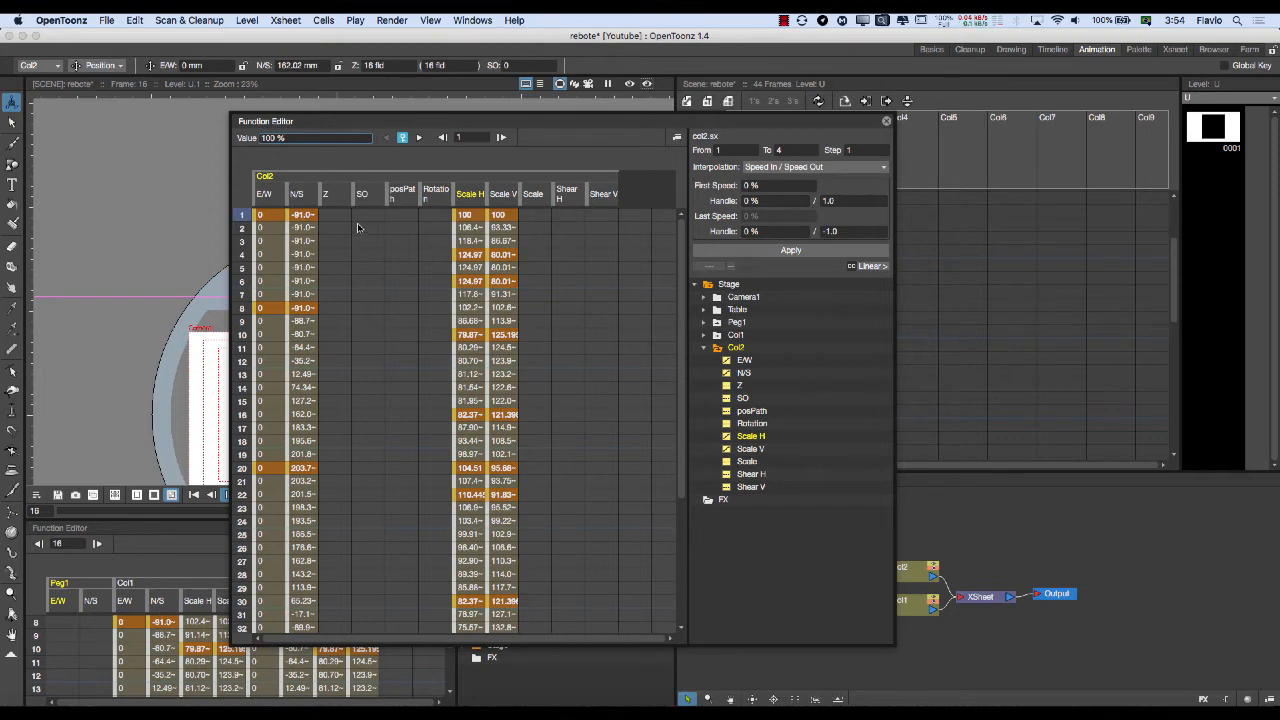
# Inspect Col2's Z, SO, posPath, Rotation, Scale, Shear H and Shear V channels at frame 1, and close the floating Function Editor.
pyautogui.click(335, 221)
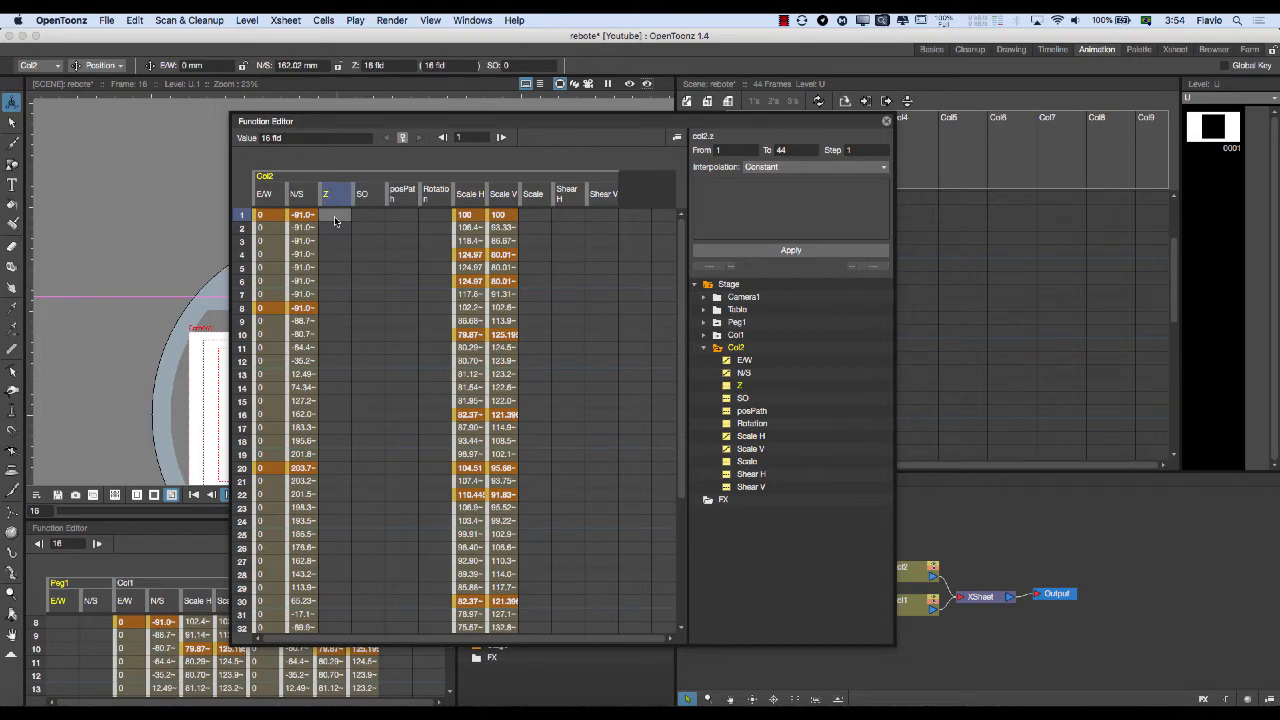
pyautogui.click(364, 216)
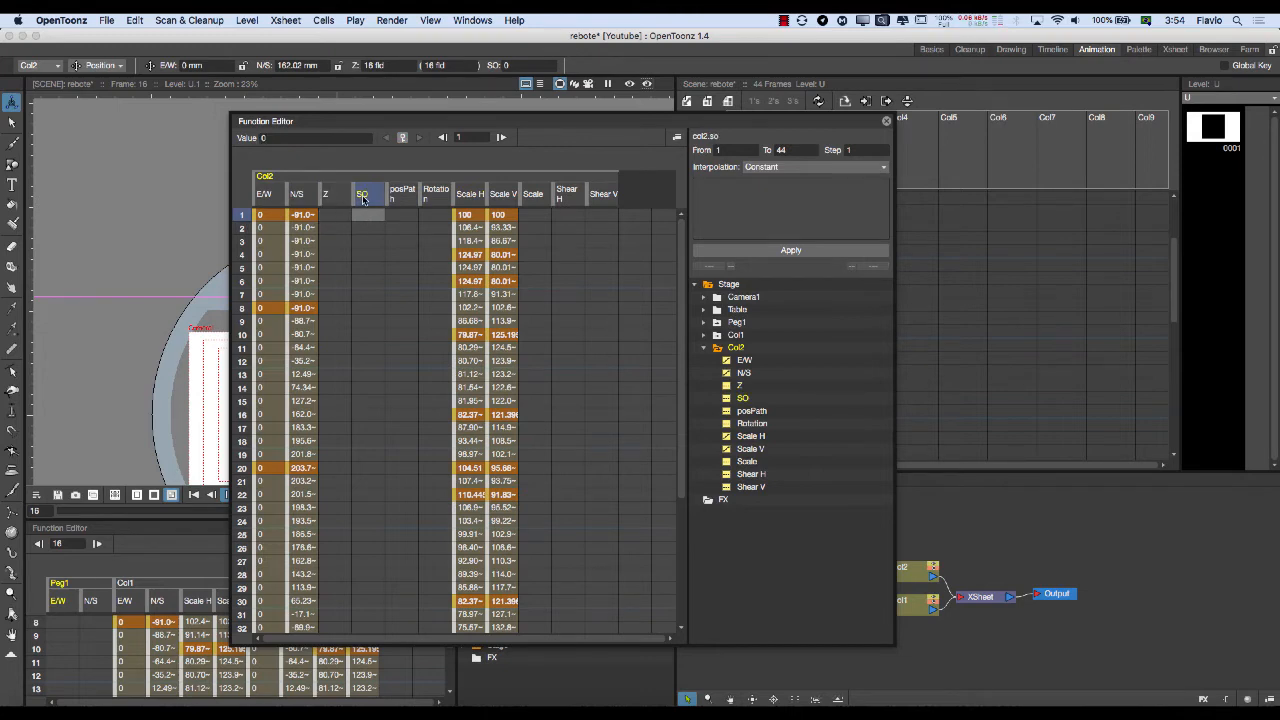
pyautogui.click(395, 215)
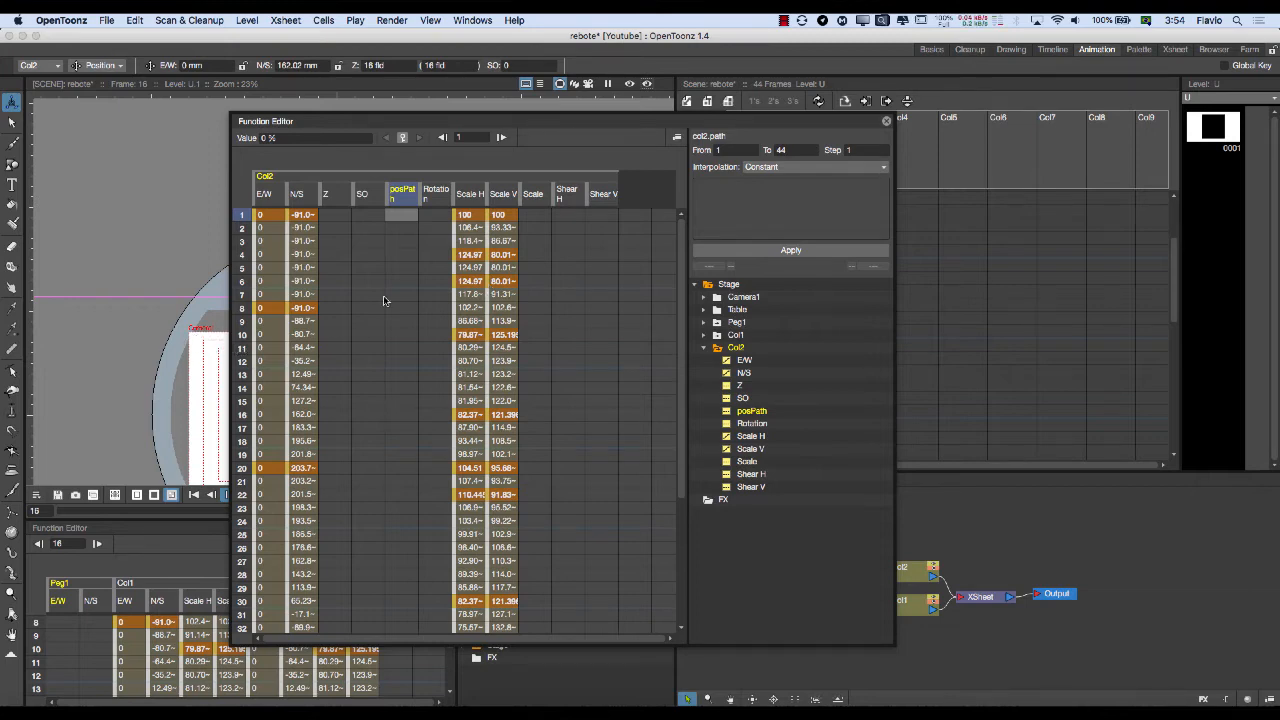
pyautogui.click(436, 216)
pyautogui.click(534, 217)
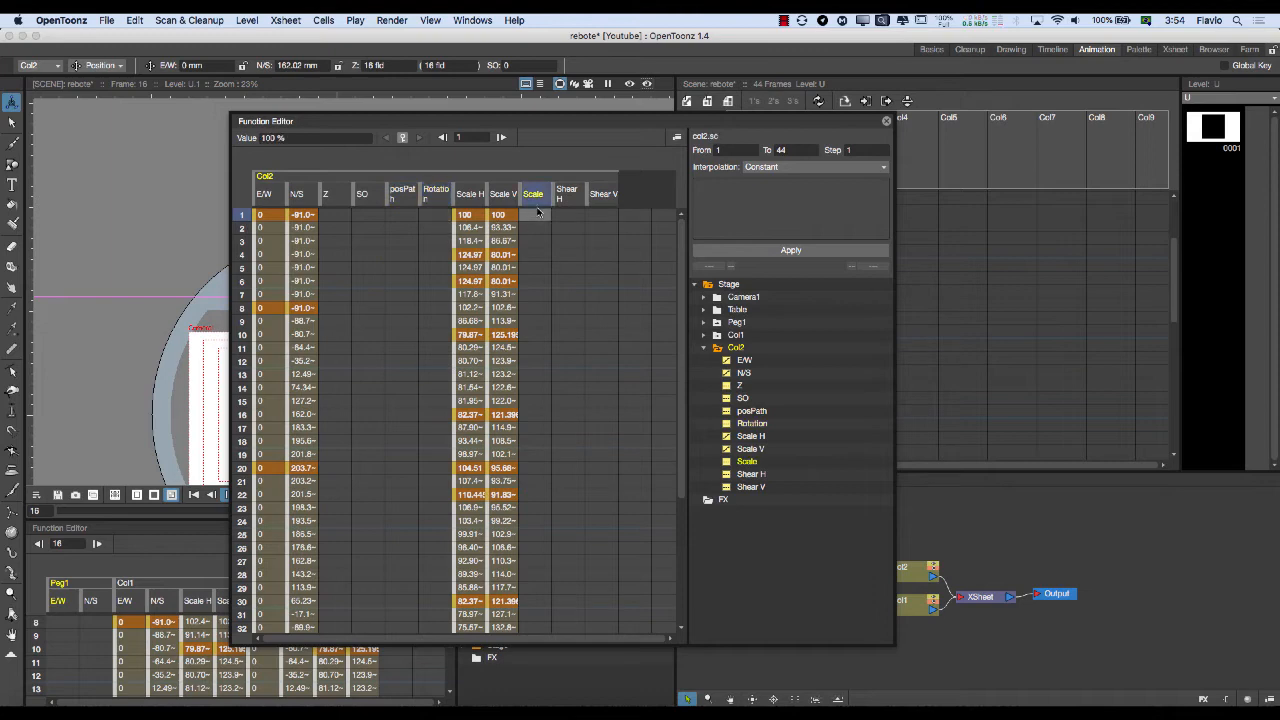
pyautogui.click(568, 216)
pyautogui.hscroll(5, 602, 219)
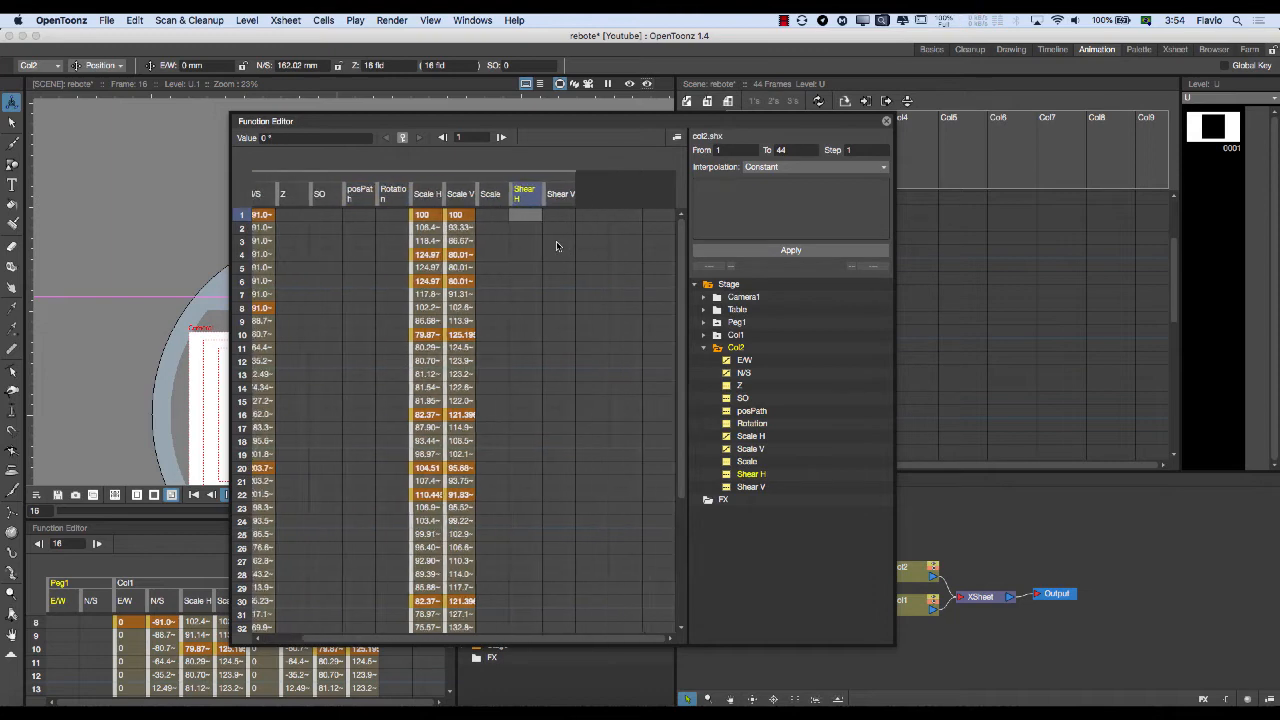
pyautogui.click(514, 214)
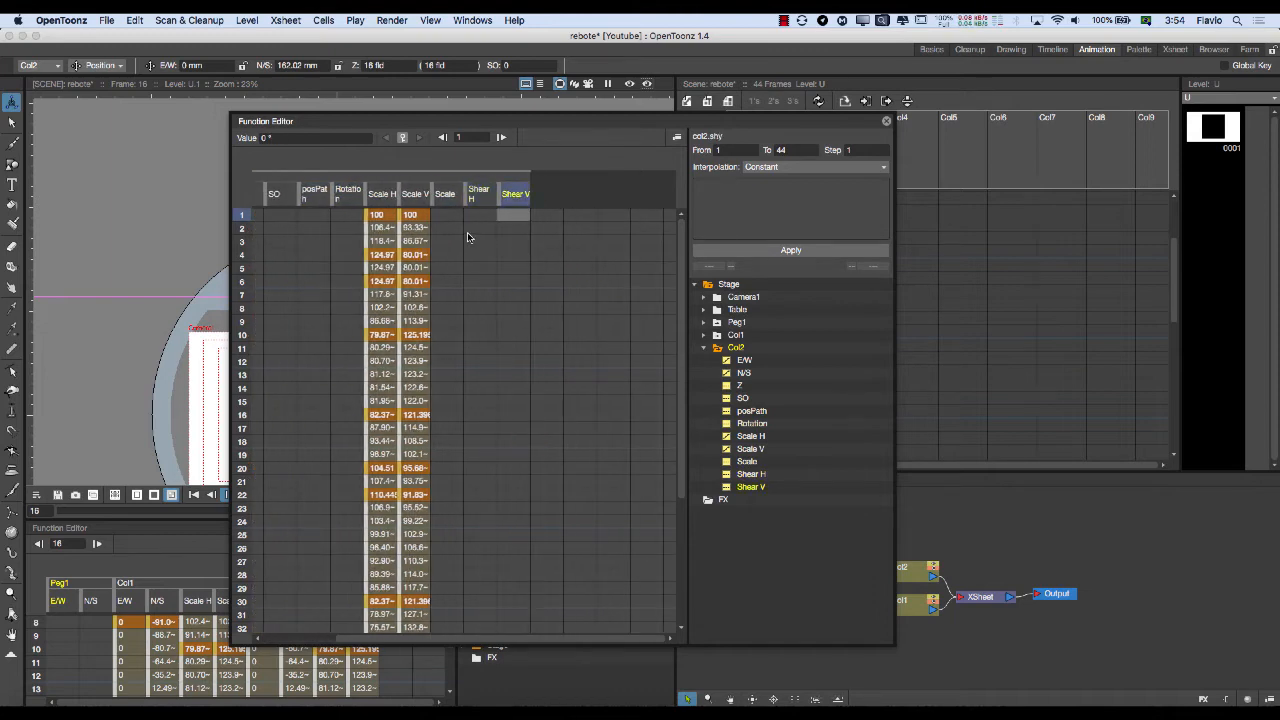
pyautogui.hscroll(-5, 578, 294)
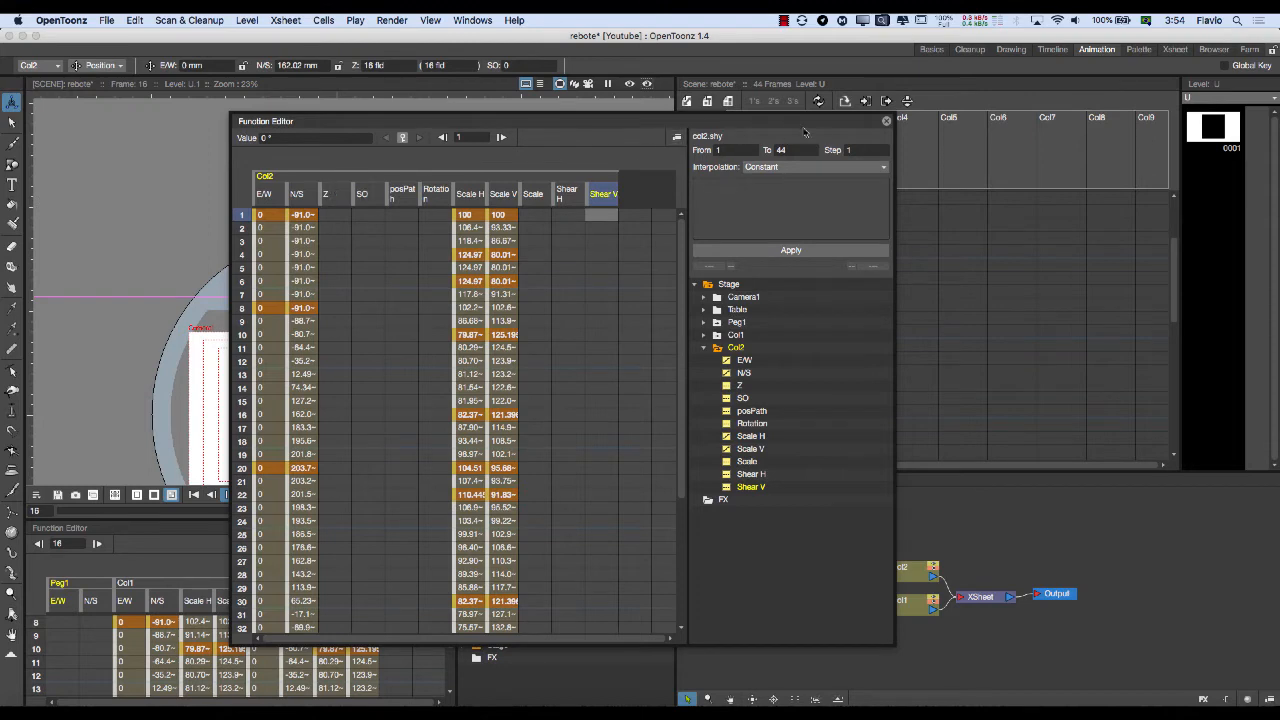
pyautogui.click(885, 122)
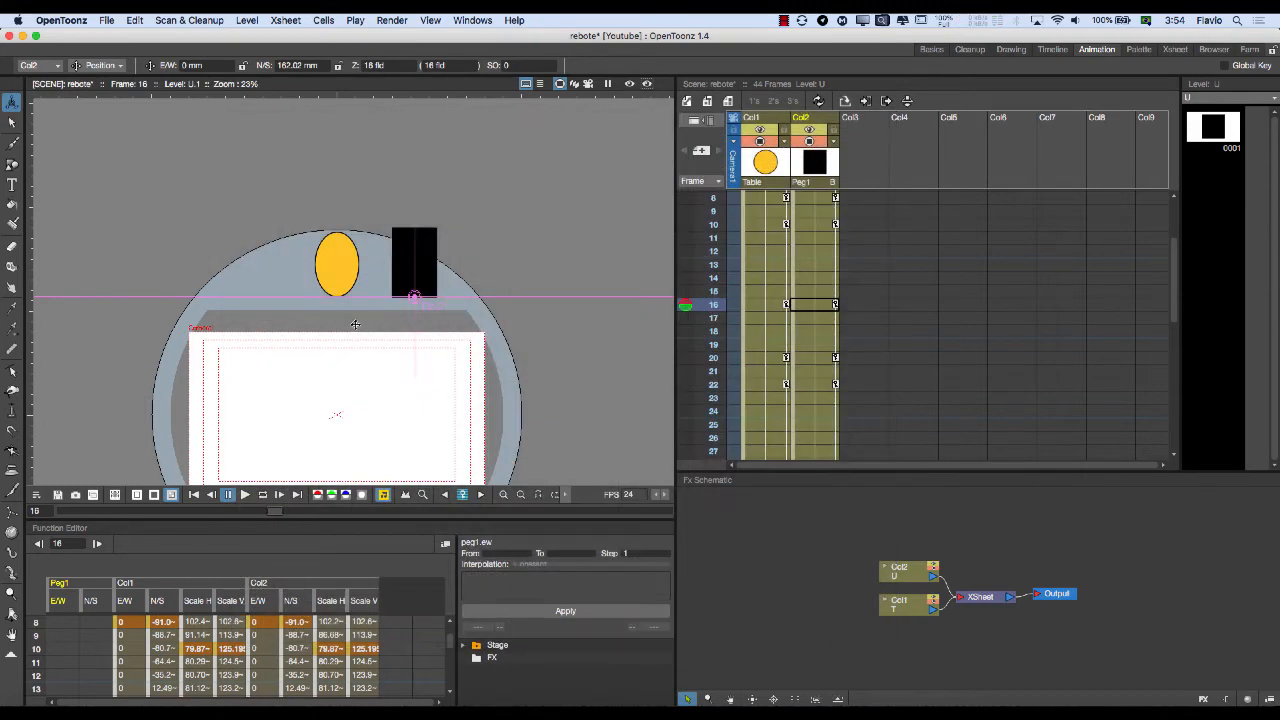
pyautogui.scroll(-2, 354, 305)
pyautogui.moveTo(364, 346)
pyautogui.mouseDown(button='middle')
pyautogui.moveTo(357, 309)
pyautogui.moveTo(362, 343)
pyautogui.mouseUp(button='middle')
pyautogui.scroll(1, 357, 312)
pyautogui.scroll(1, 362, 343)
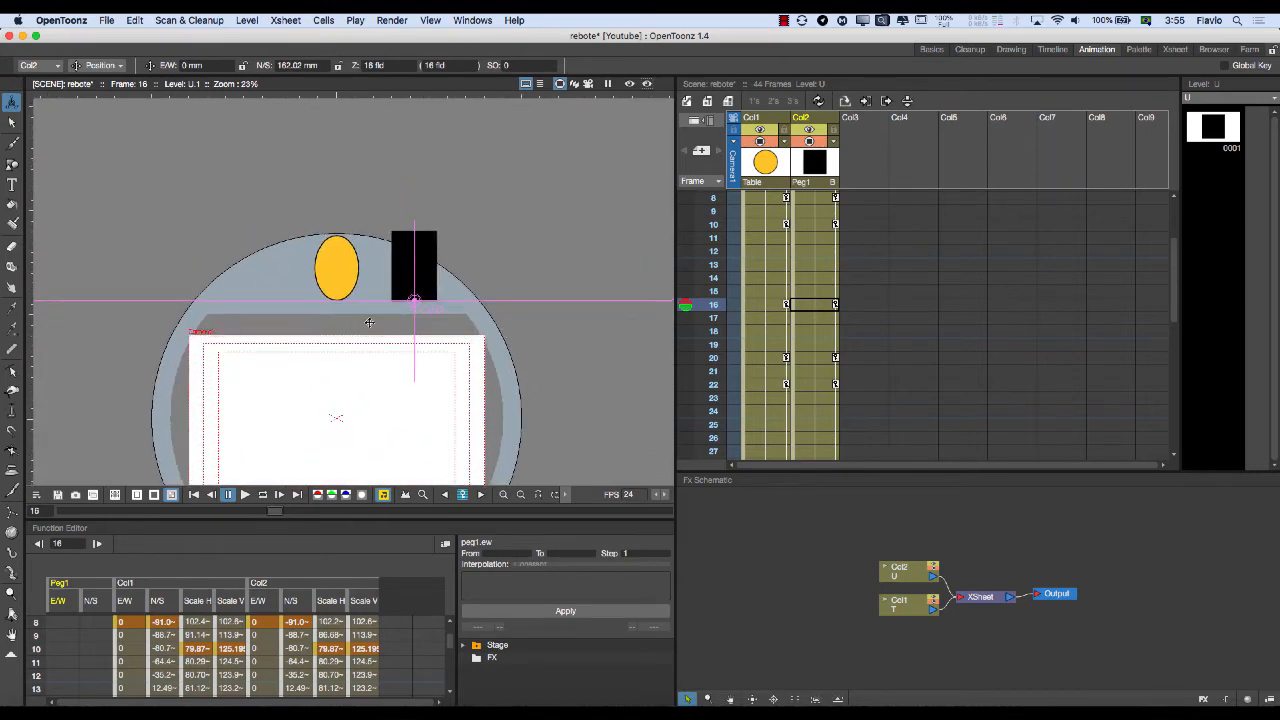
pyautogui.moveTo(369, 333); pyautogui.dragTo(365, 323, button='middle')
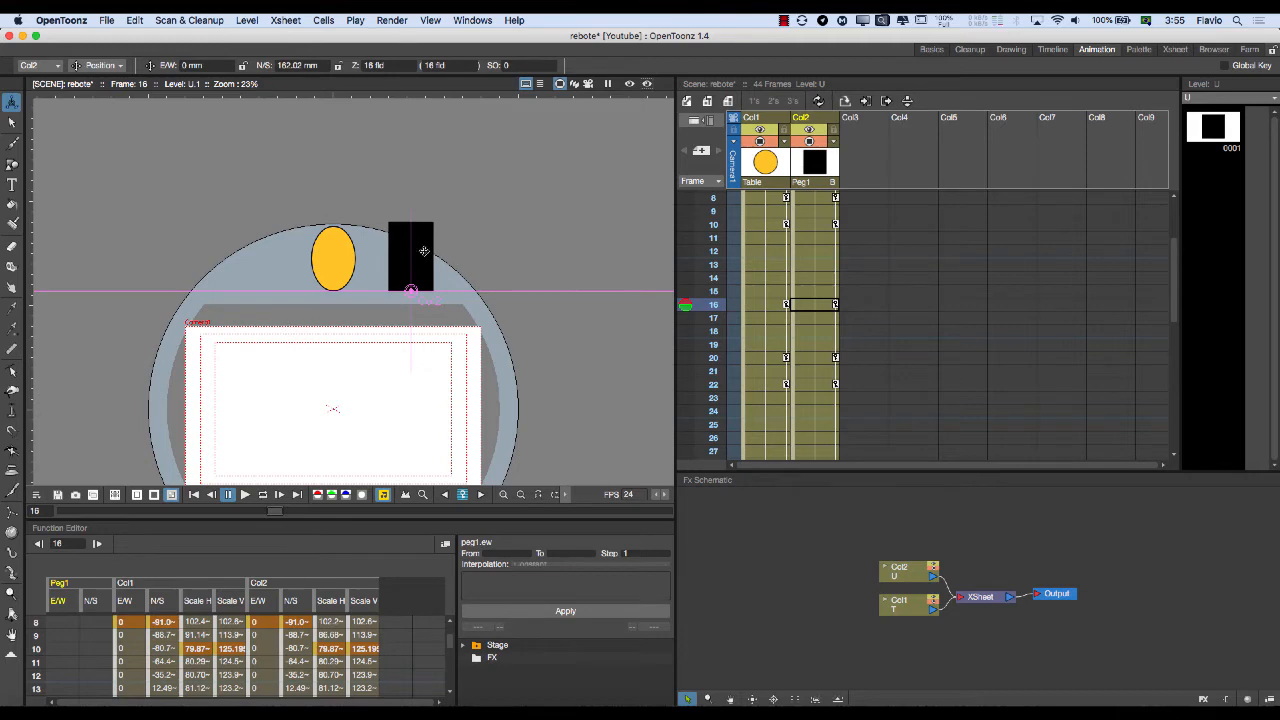
pyautogui.scroll(2, 331, 338)
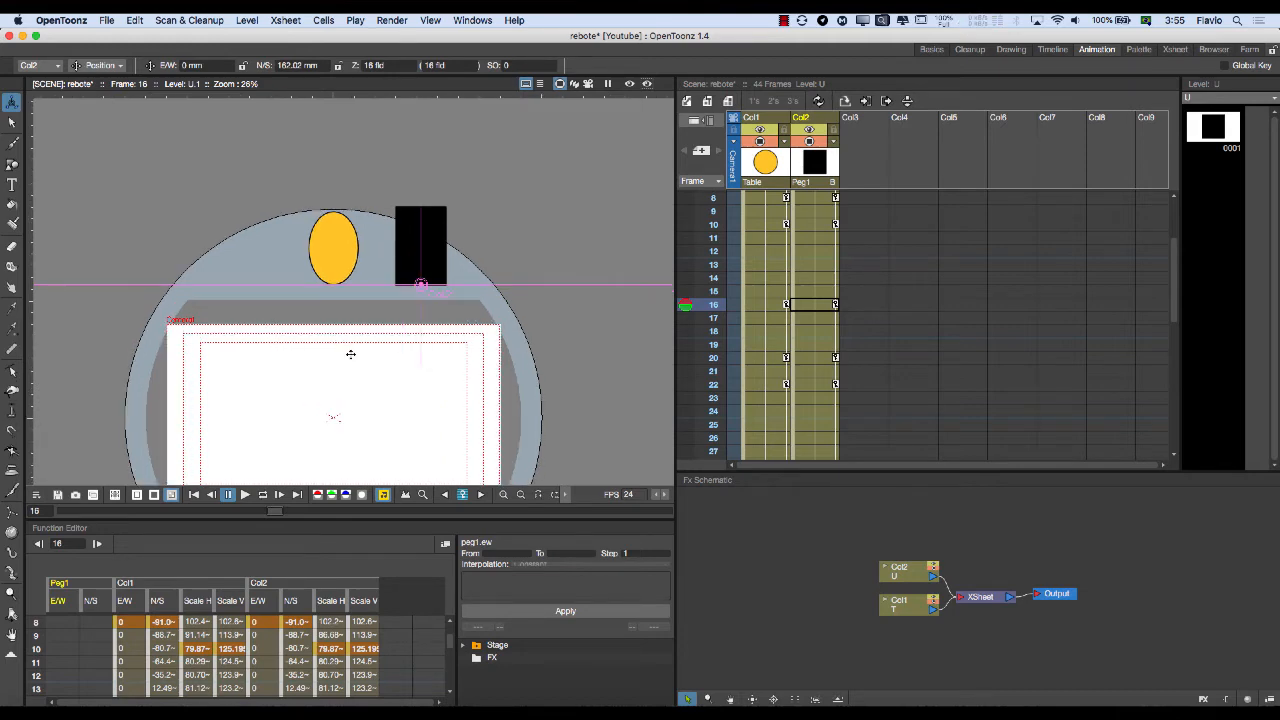
pyautogui.moveTo(346, 335); pyautogui.dragTo(344, 339, button='middle')
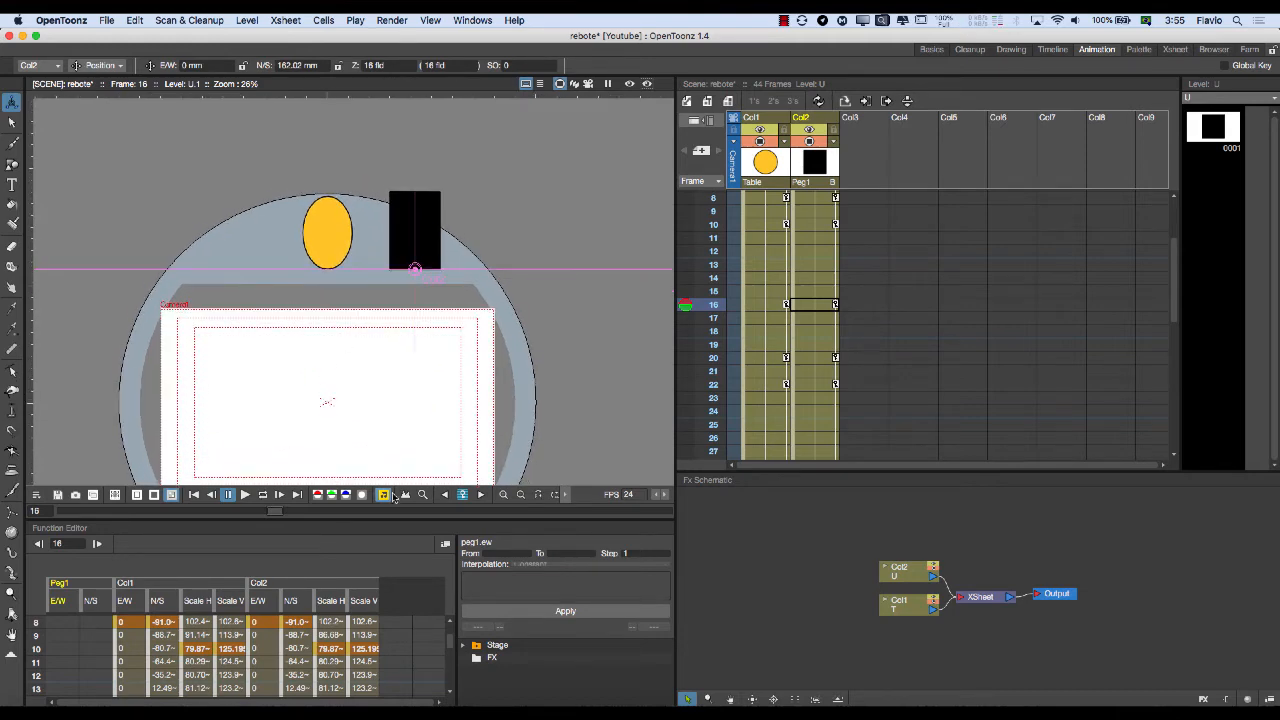
pyautogui.moveTo(403, 424); pyautogui.dragTo(401, 428, button='middle')
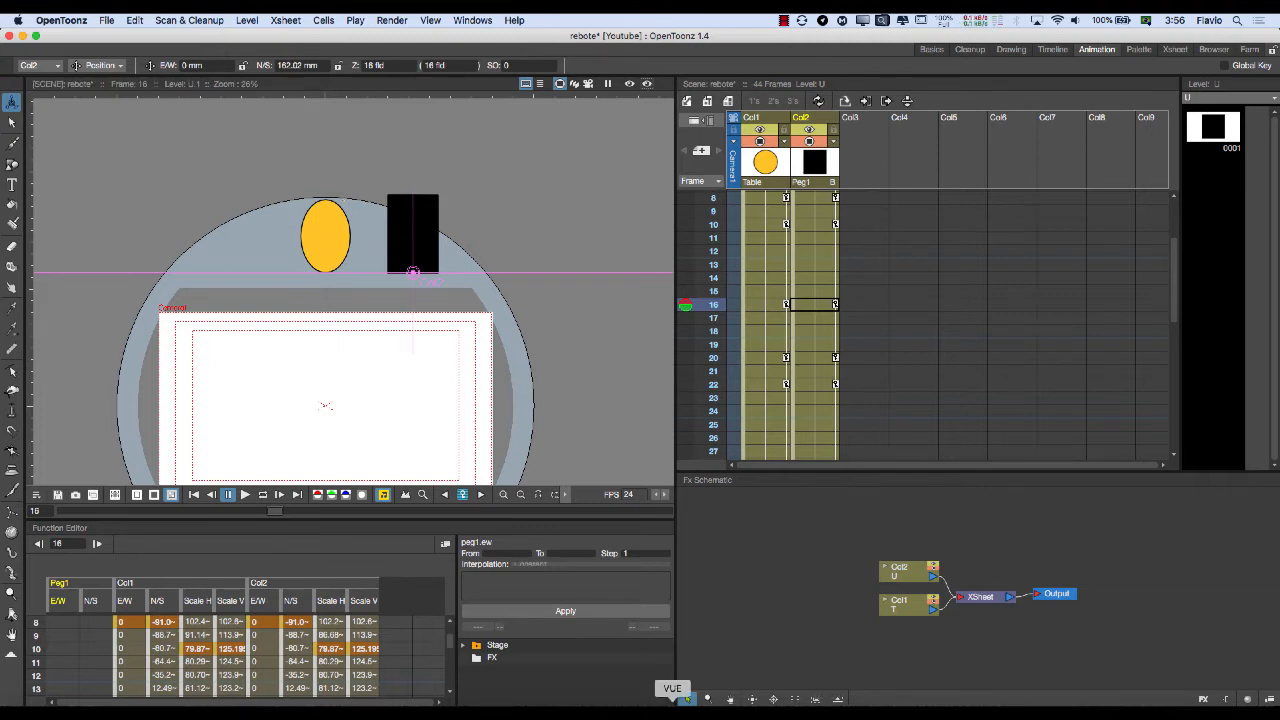
# Switch to VUE with the salar.fsvue scene and enlarge the Side View to show the clouds and sun.
pyautogui.click(686, 698)
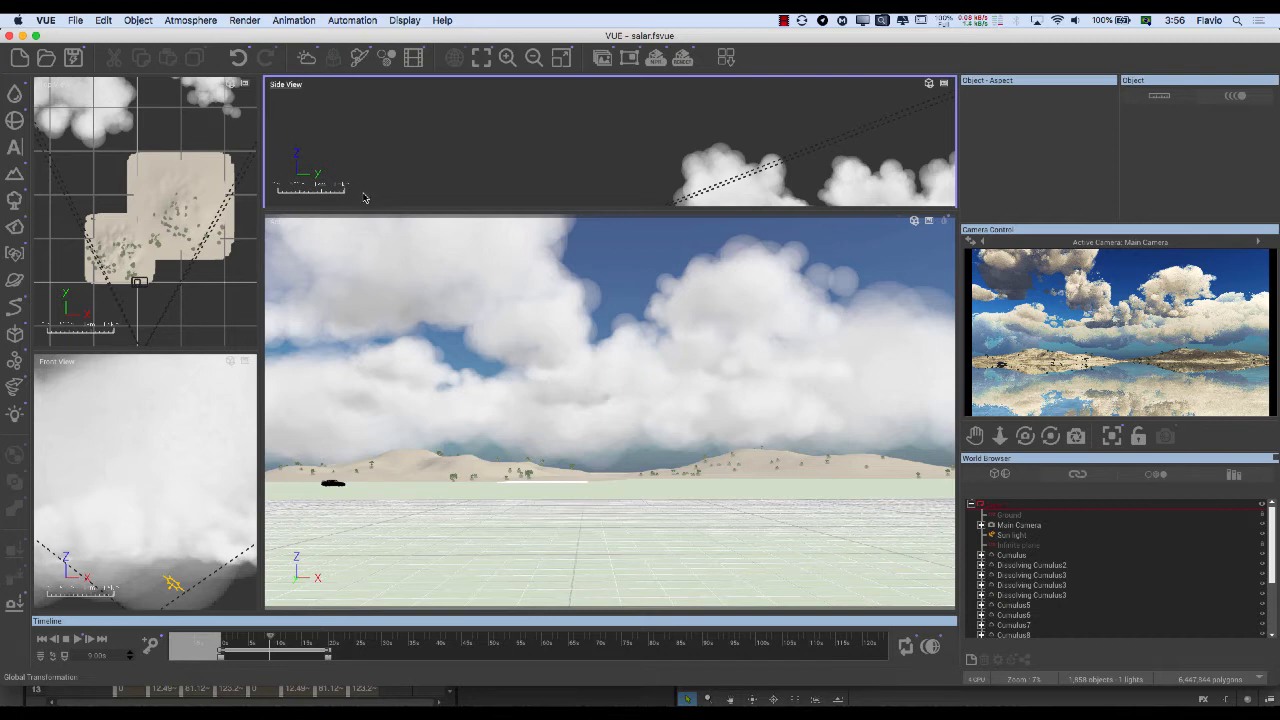
pyautogui.moveTo(368, 211); pyautogui.dragTo(366, 315)
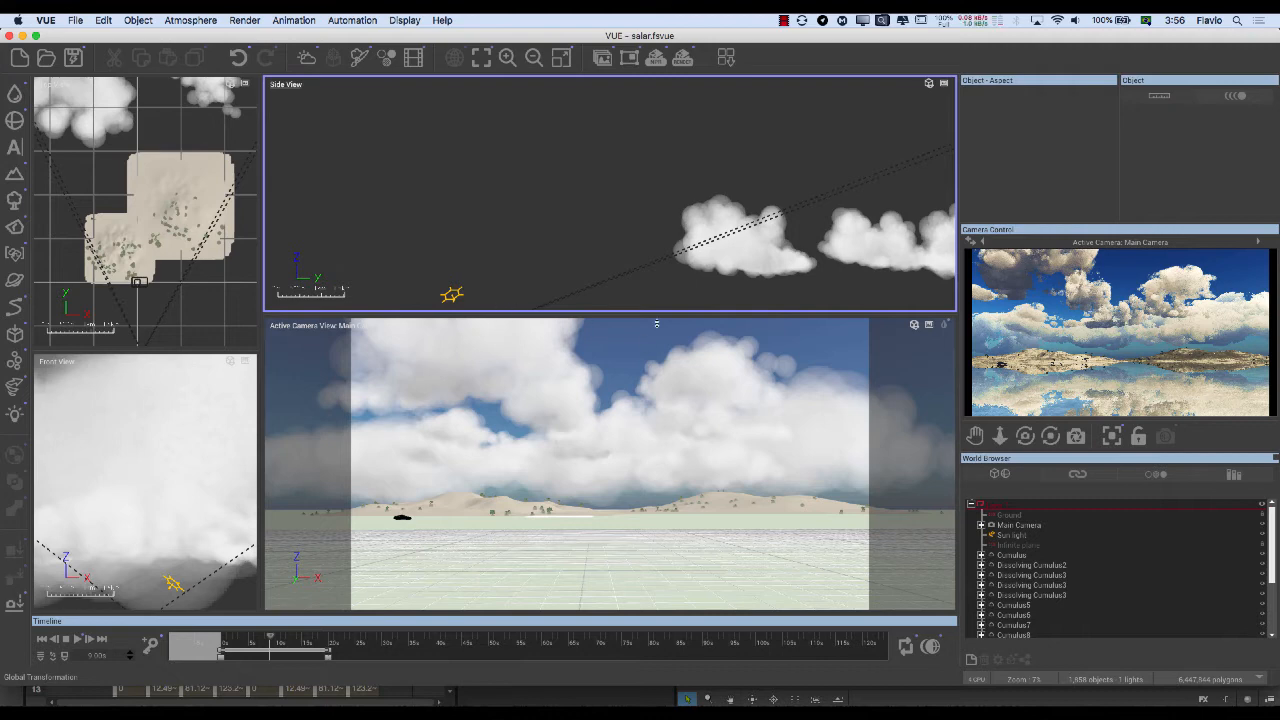
pyautogui.scroll(-2, 527, 257)
pyautogui.scroll(-3, 526, 257)
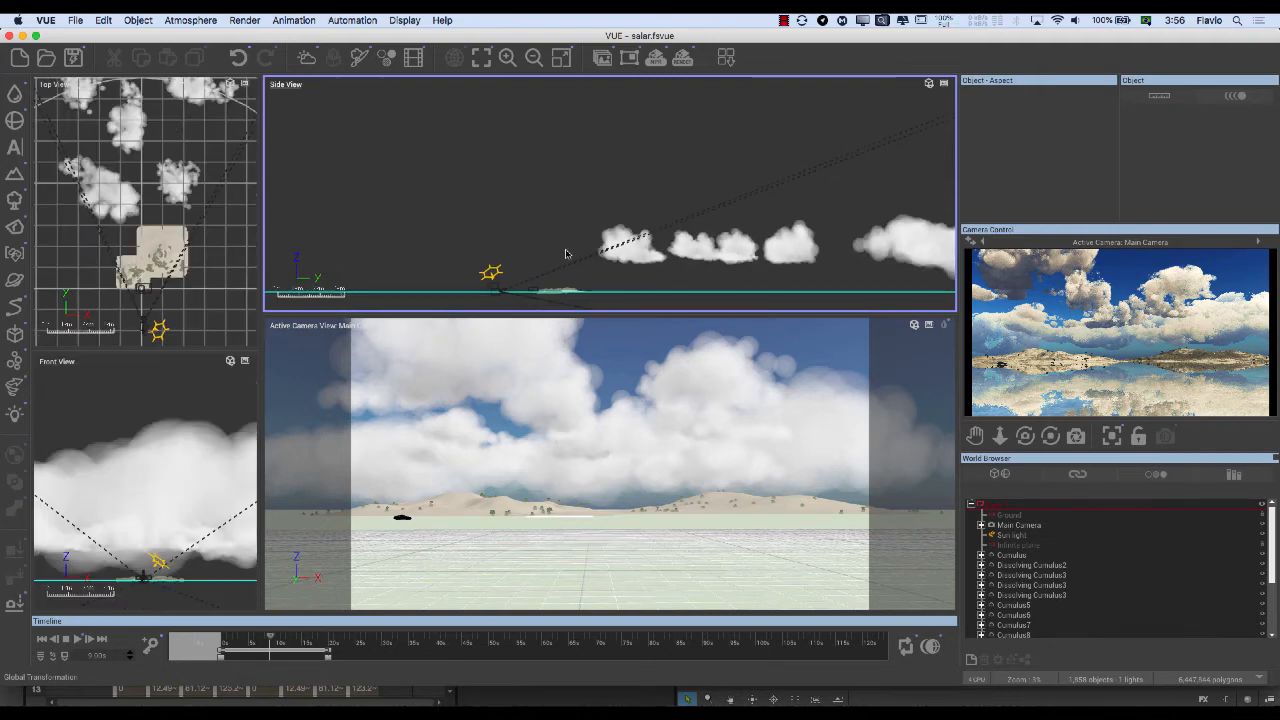
pyautogui.scroll(4, 636, 300)
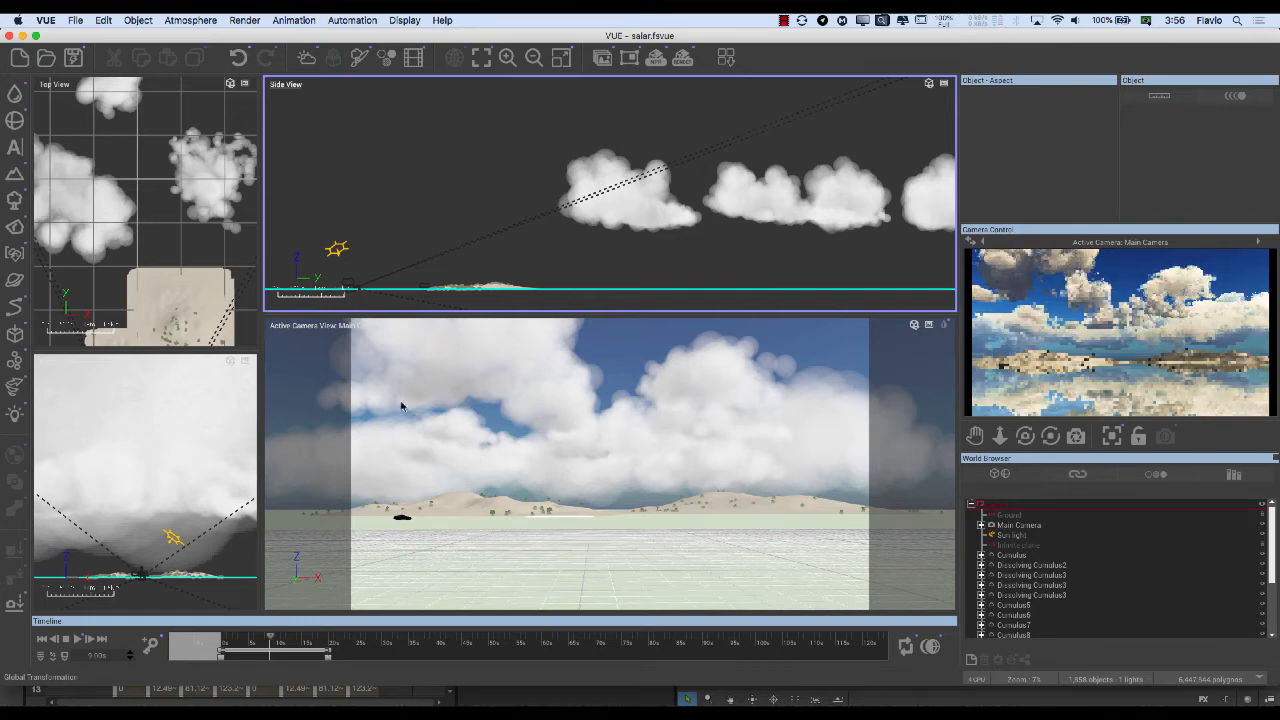
# Try repositioning the Dissolving Cumulus2 cloud in the Side View, and undo the move.
pyautogui.click(589, 414)
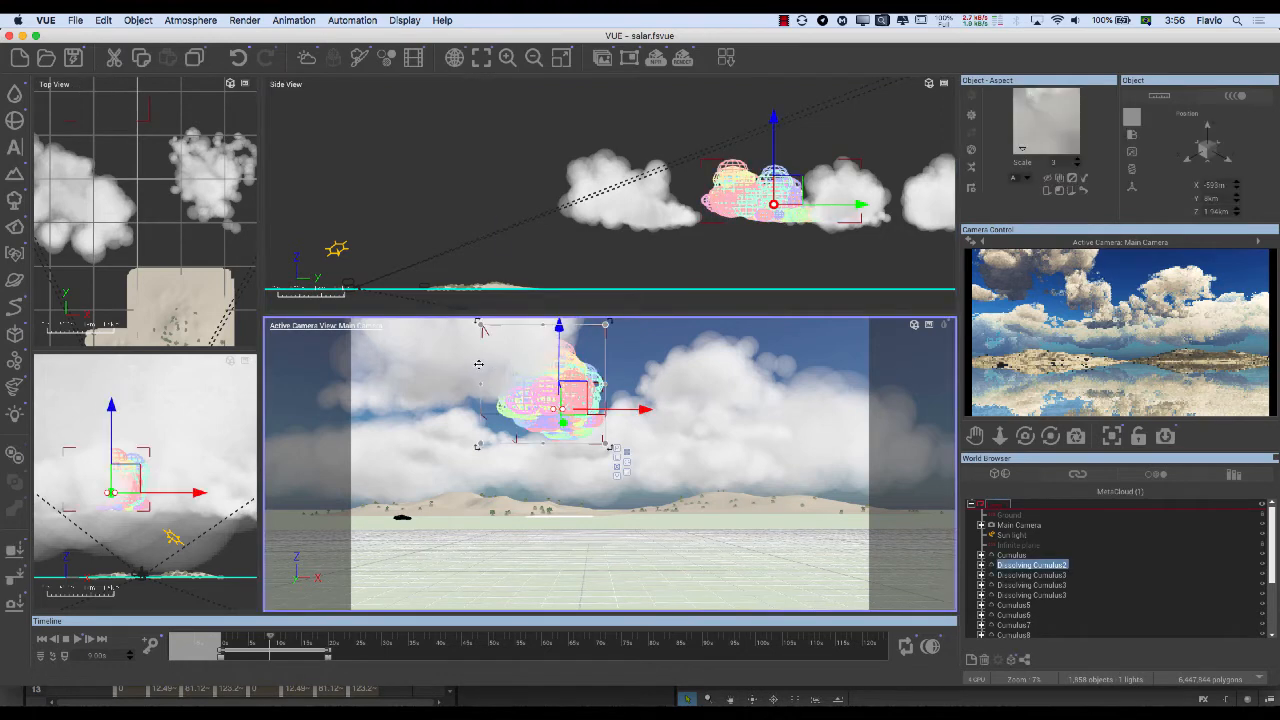
pyautogui.click(773, 210)
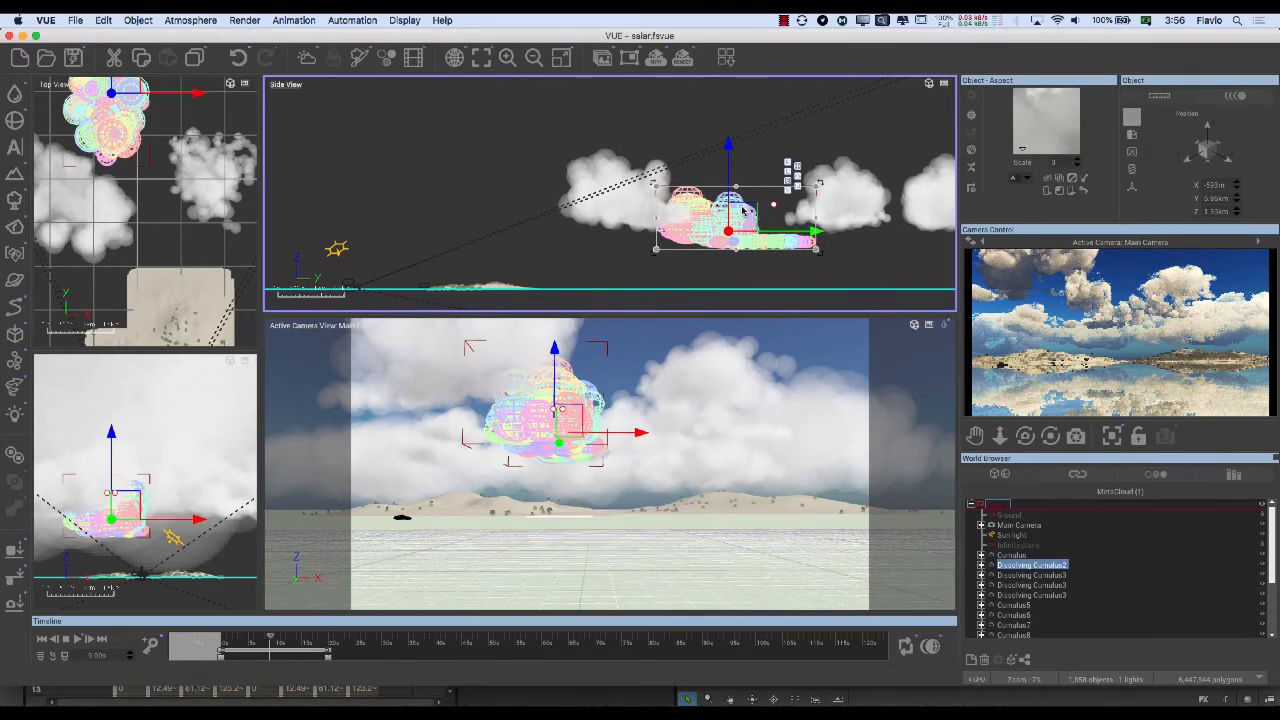
pyautogui.moveTo(773, 216); pyautogui.dragTo(800, 174)
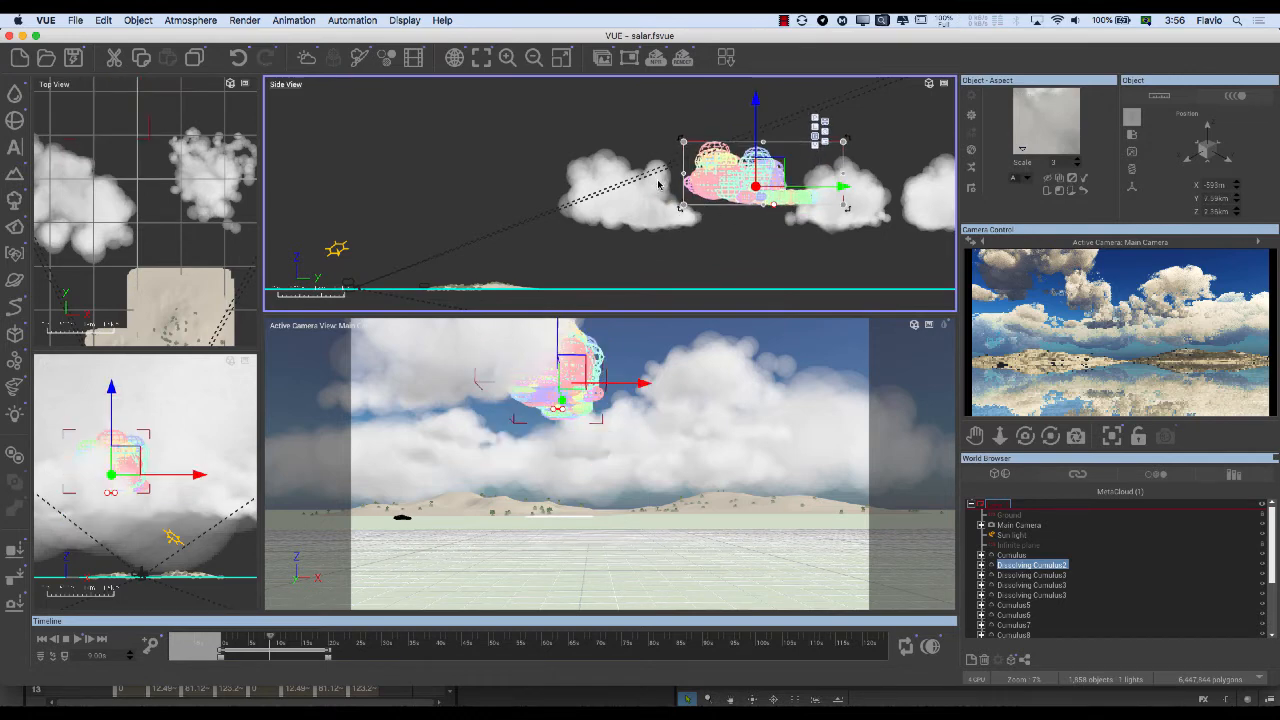
pyautogui.press('super+z')
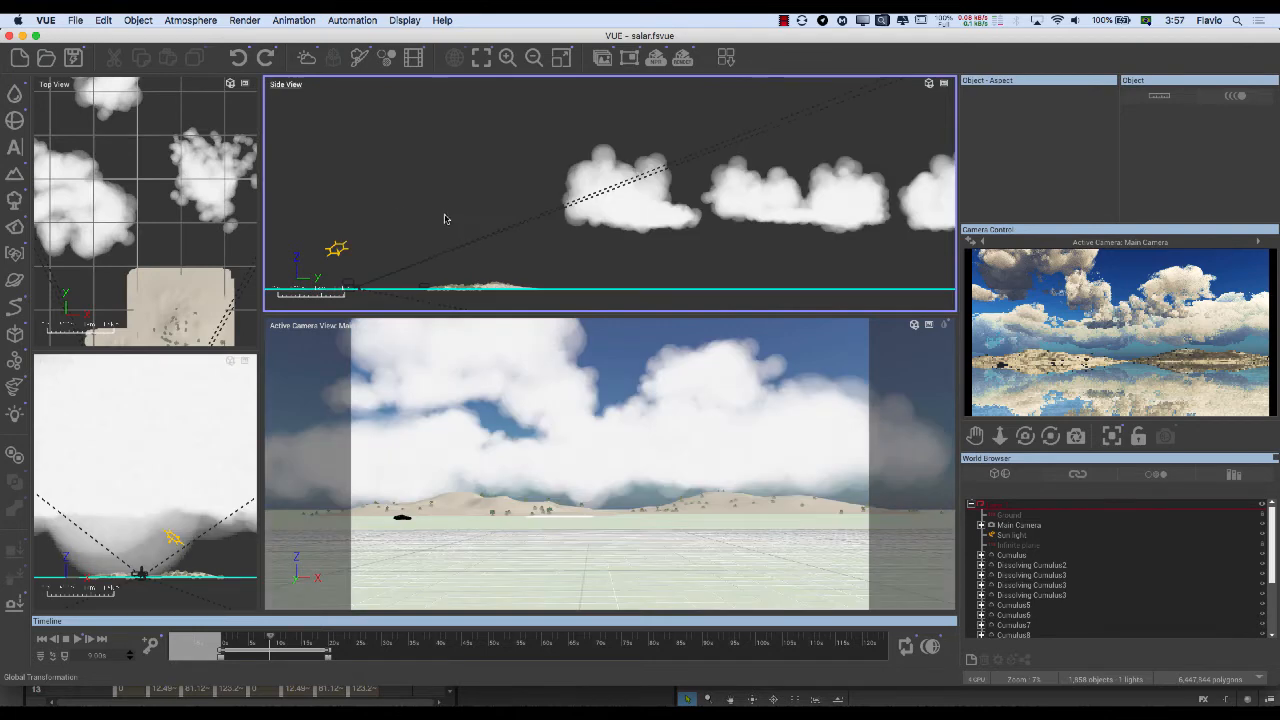
# Check the interface language choices in the VUE preferences, keep English, and close the options without saving changes.
pyautogui.click(45, 20)
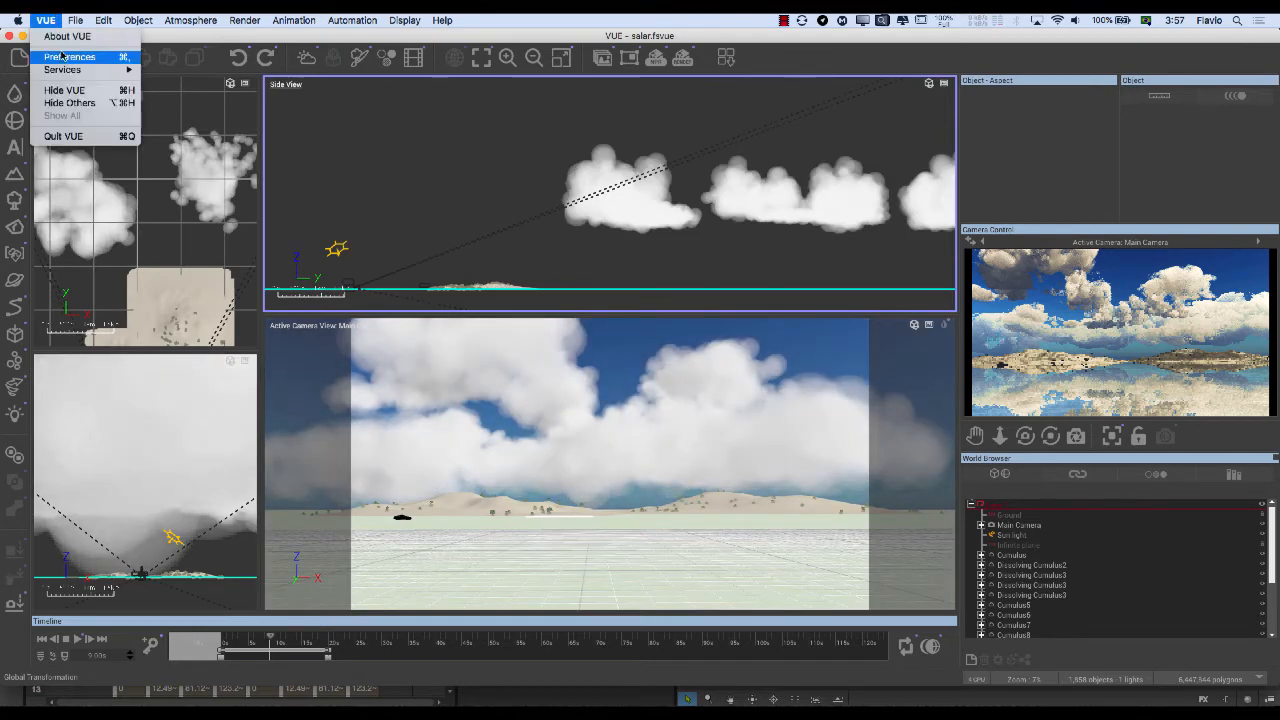
pyautogui.click(66, 56)
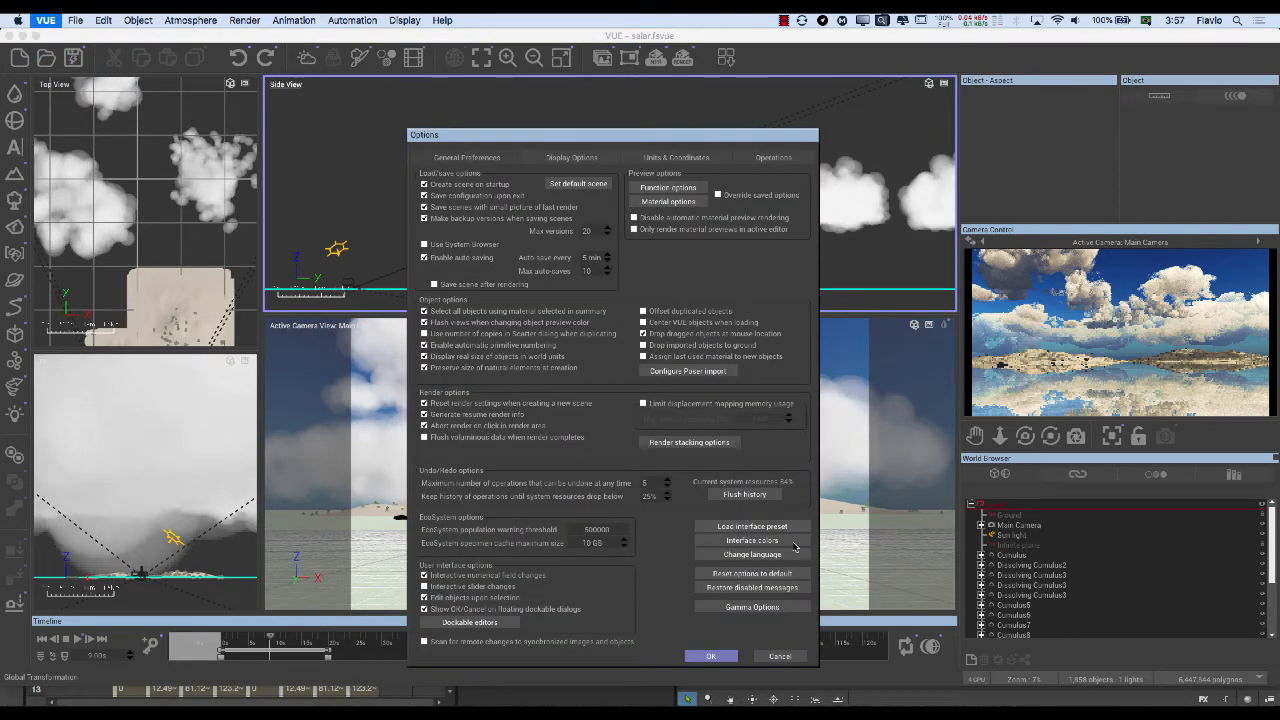
pyautogui.click(752, 554)
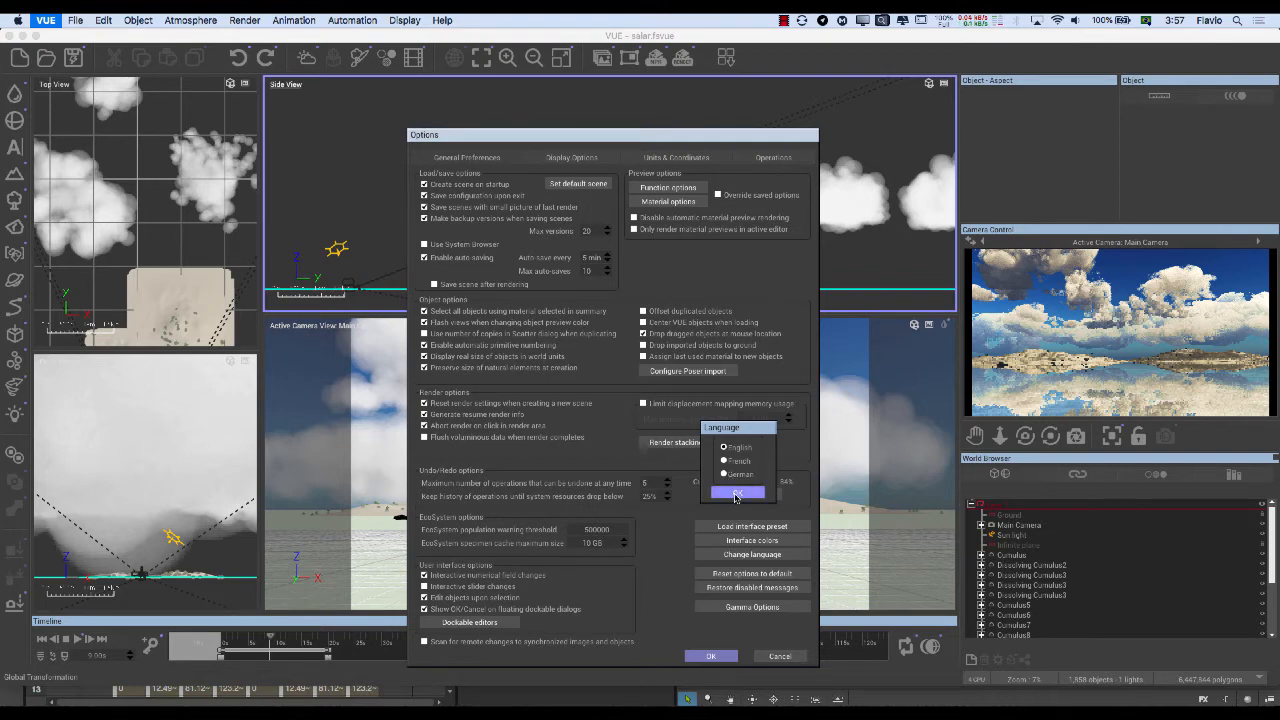
pyautogui.click(735, 494)
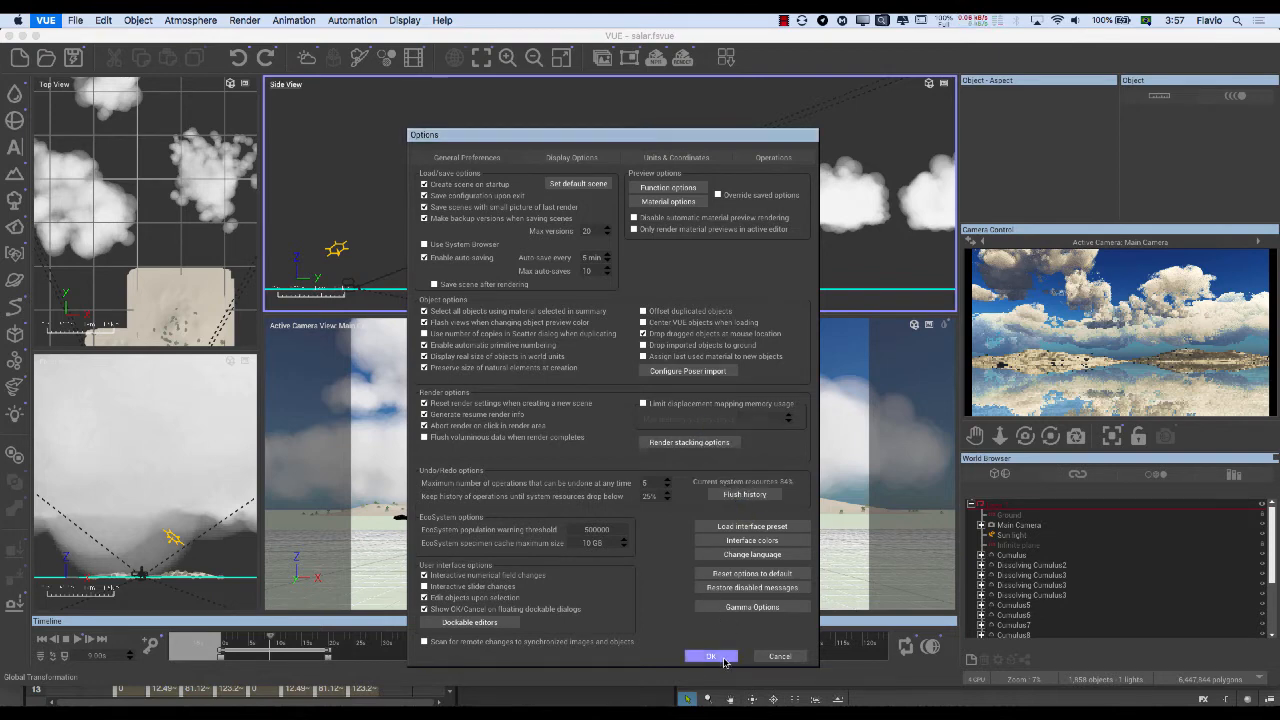
pyautogui.click(780, 657)
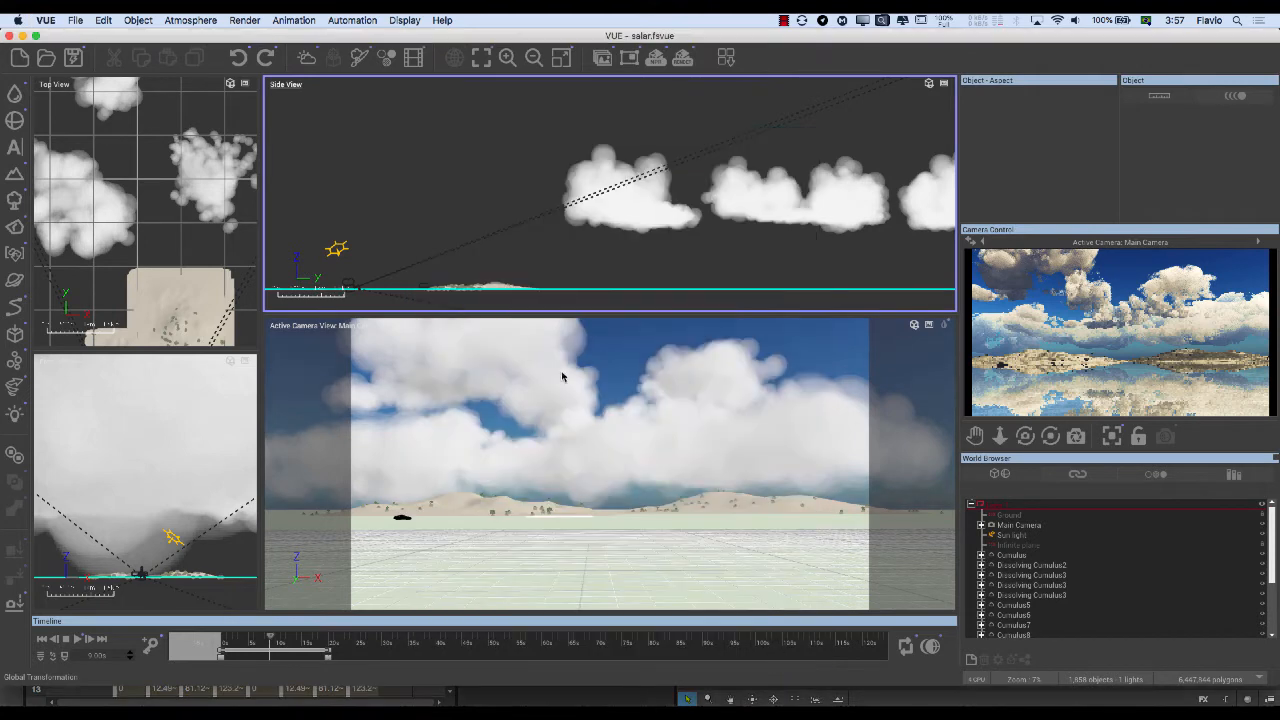
# Examine the Atmosphere and Render commands and the Render Options settings, and close the options without changing anything.
pyautogui.click(314, 19)
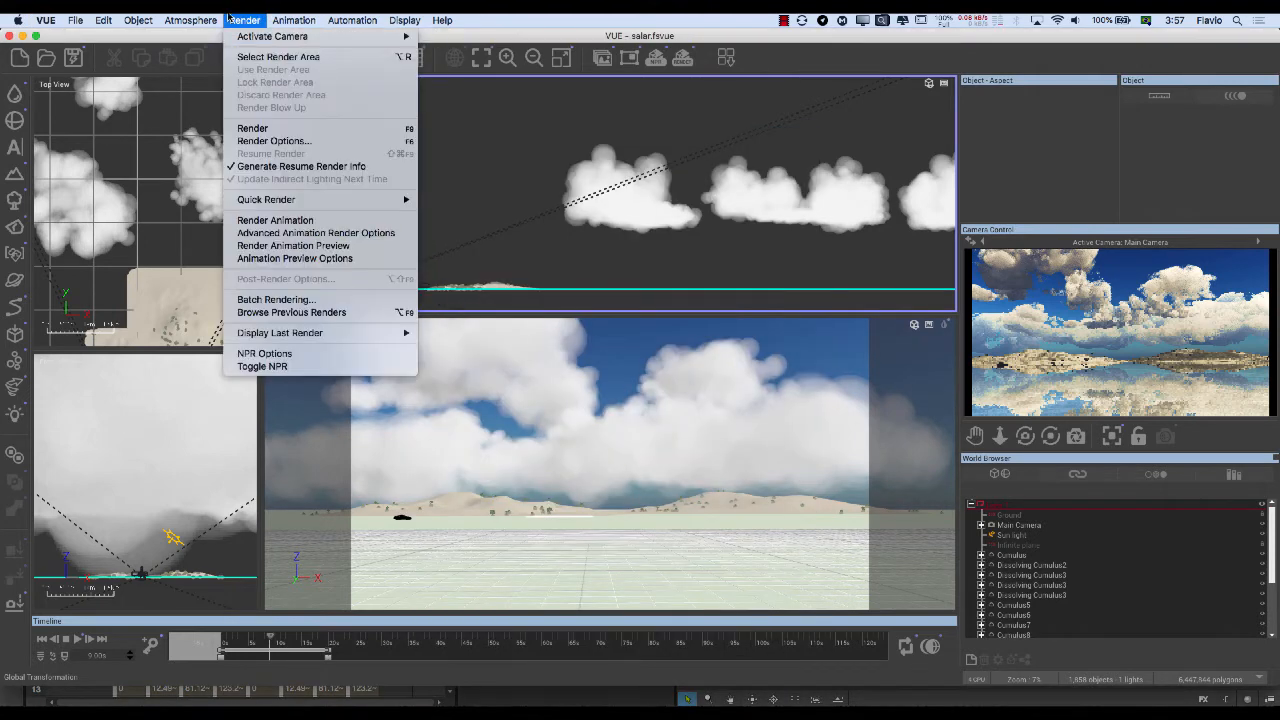
pyautogui.moveTo(138, 19)
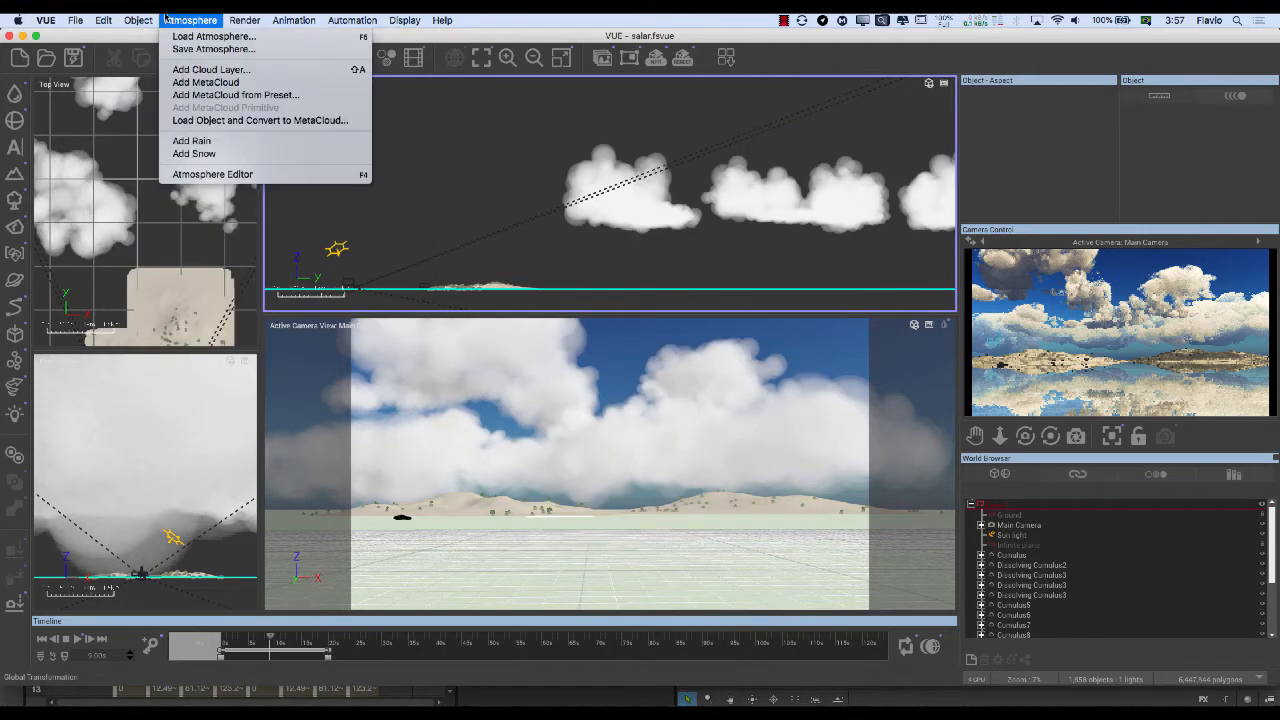
pyautogui.moveTo(245, 19)
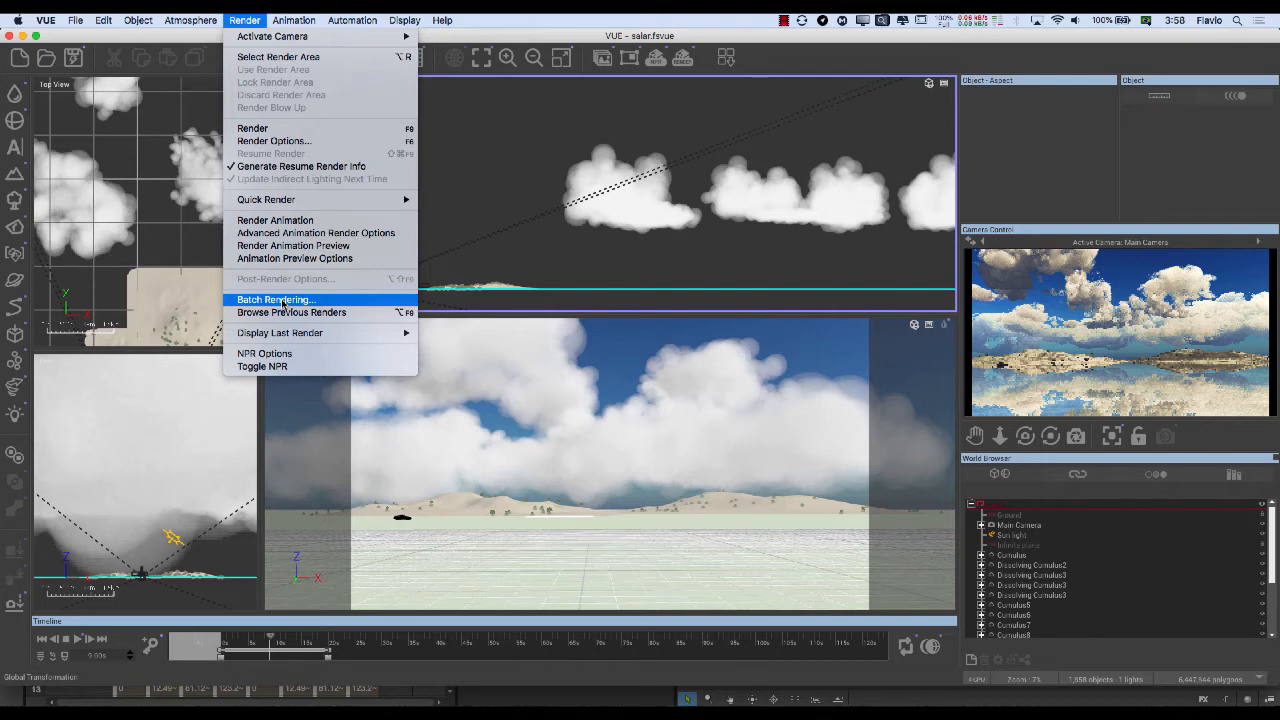
pyautogui.moveTo(313, 203)
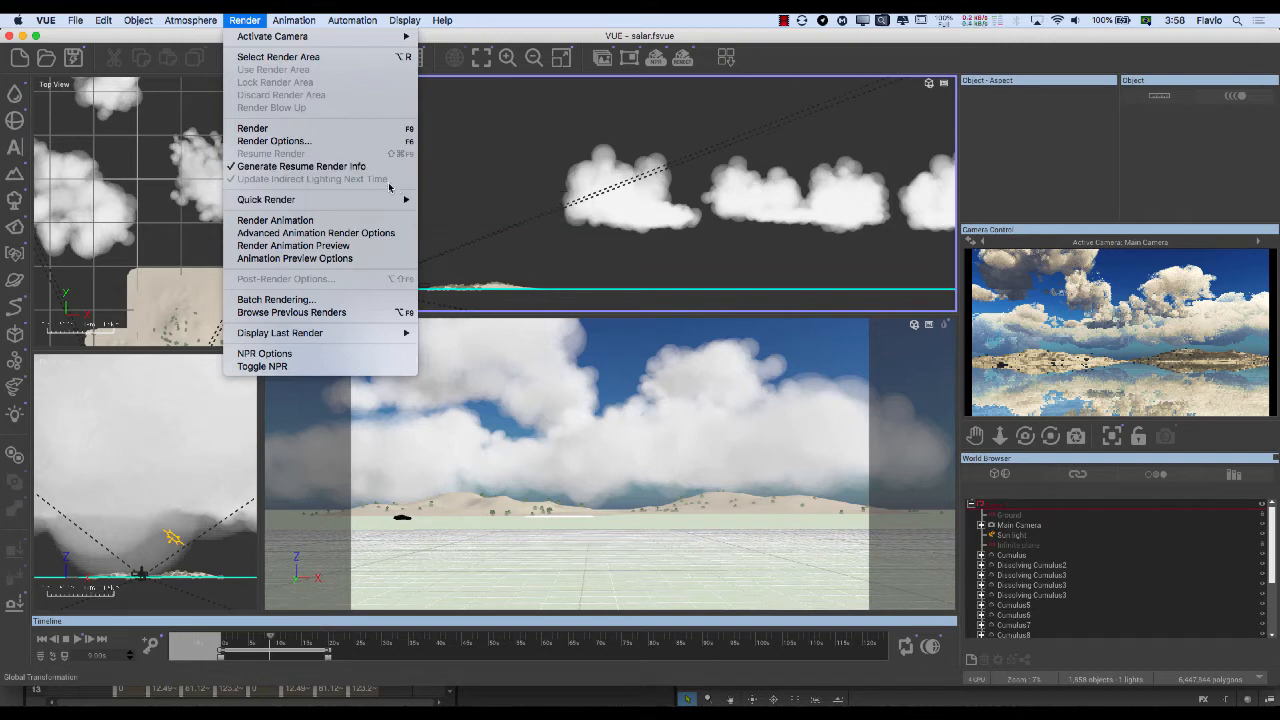
pyautogui.click(355, 141)
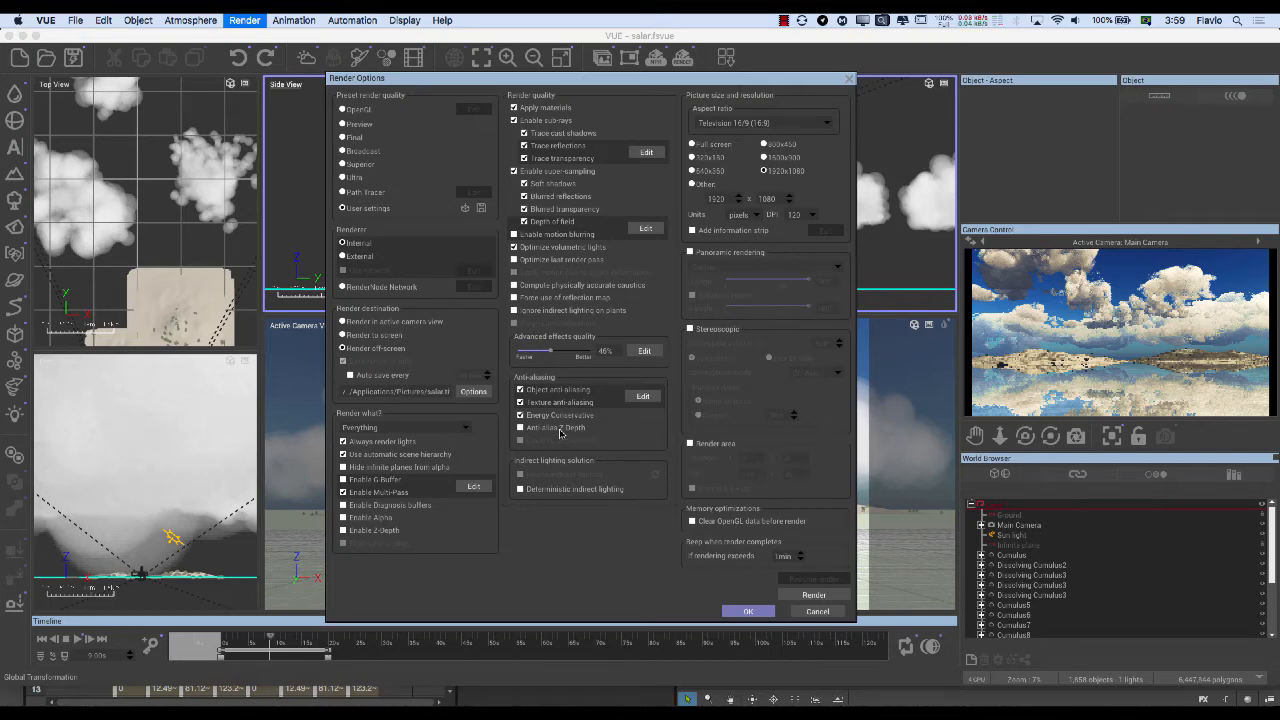
pyautogui.click(810, 613)
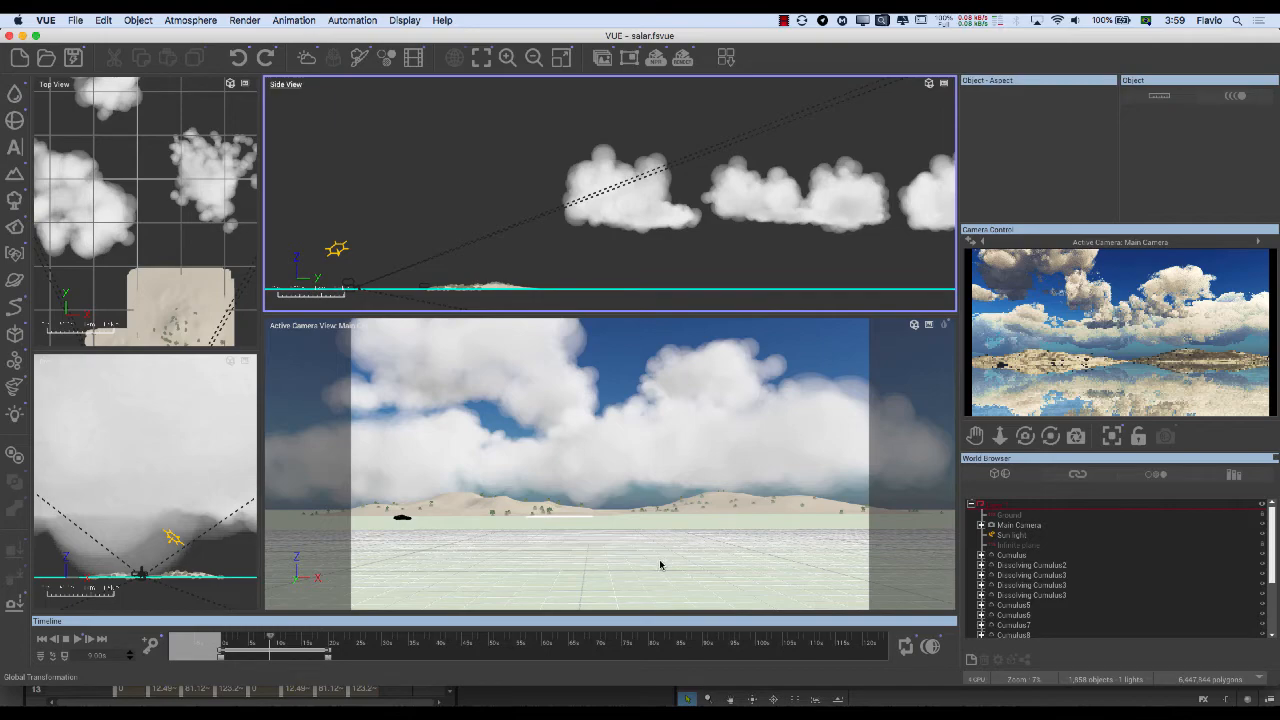
# Switch to Natron and move the ColorCorrect1 and Grade1 nodes higher in the node graph, connecting ColorCorrect1 to Viewer1.
pyautogui.click(709, 714)
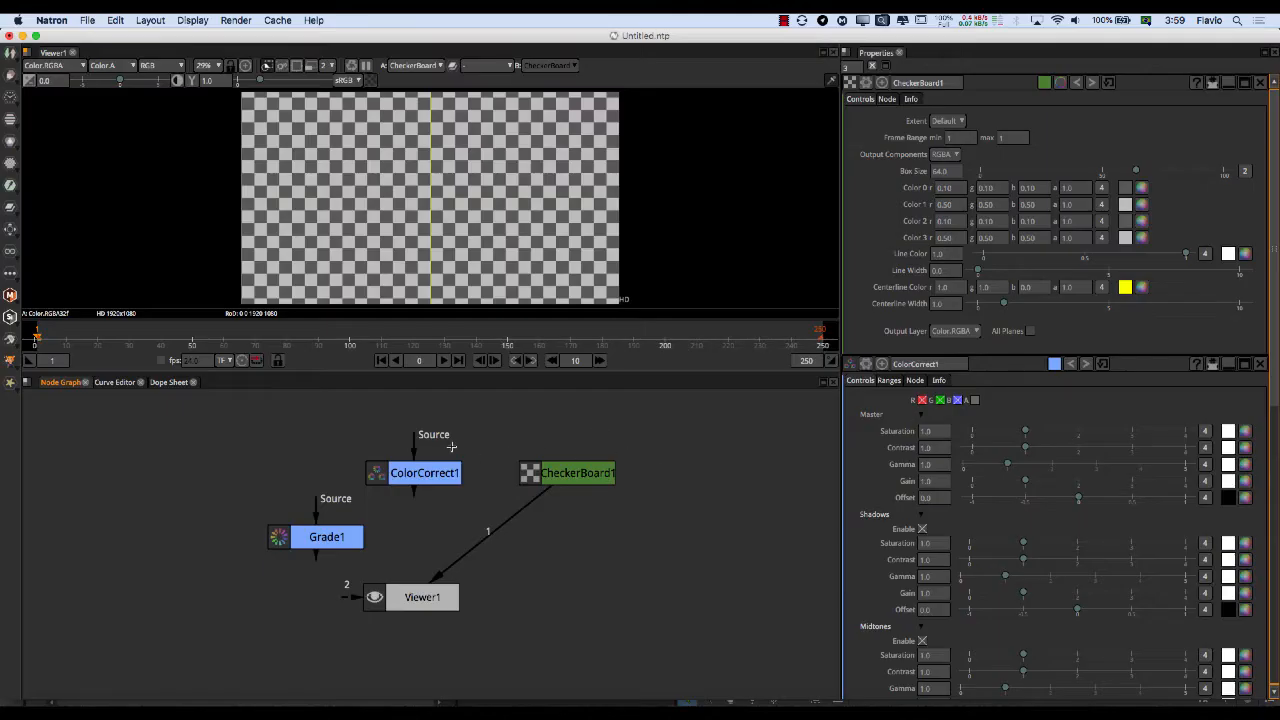
pyautogui.scroll(-3, 488, 457)
pyautogui.moveTo(501, 470); pyautogui.dragTo(510, 522, button='middle')
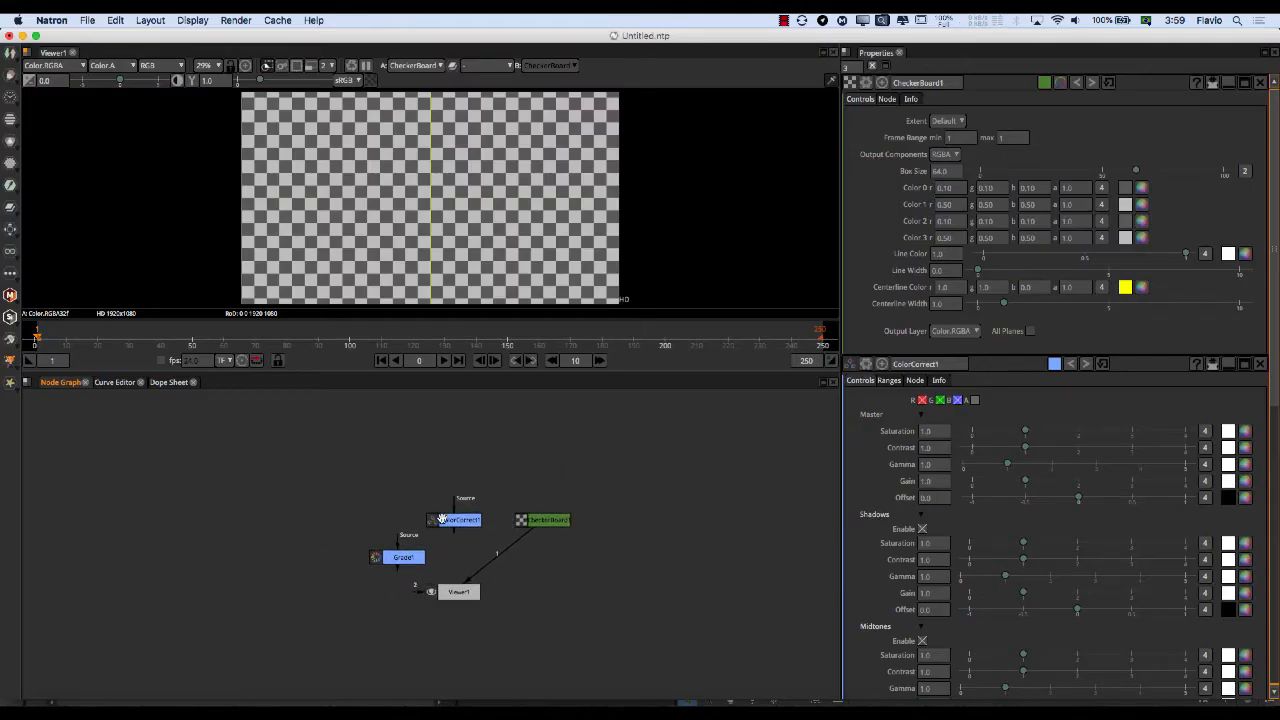
pyautogui.moveTo(441, 519); pyautogui.dragTo(455, 474)
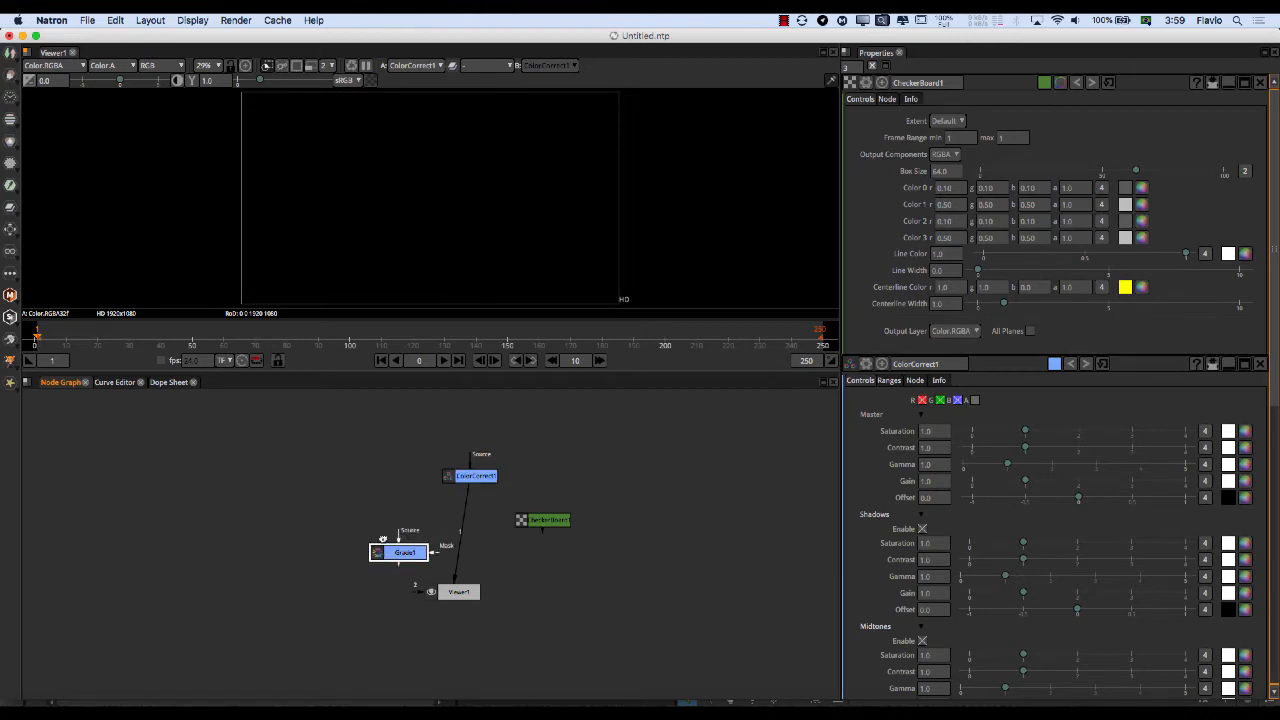
pyautogui.moveTo(383, 539); pyautogui.dragTo(376, 520)
pyautogui.click(403, 485)
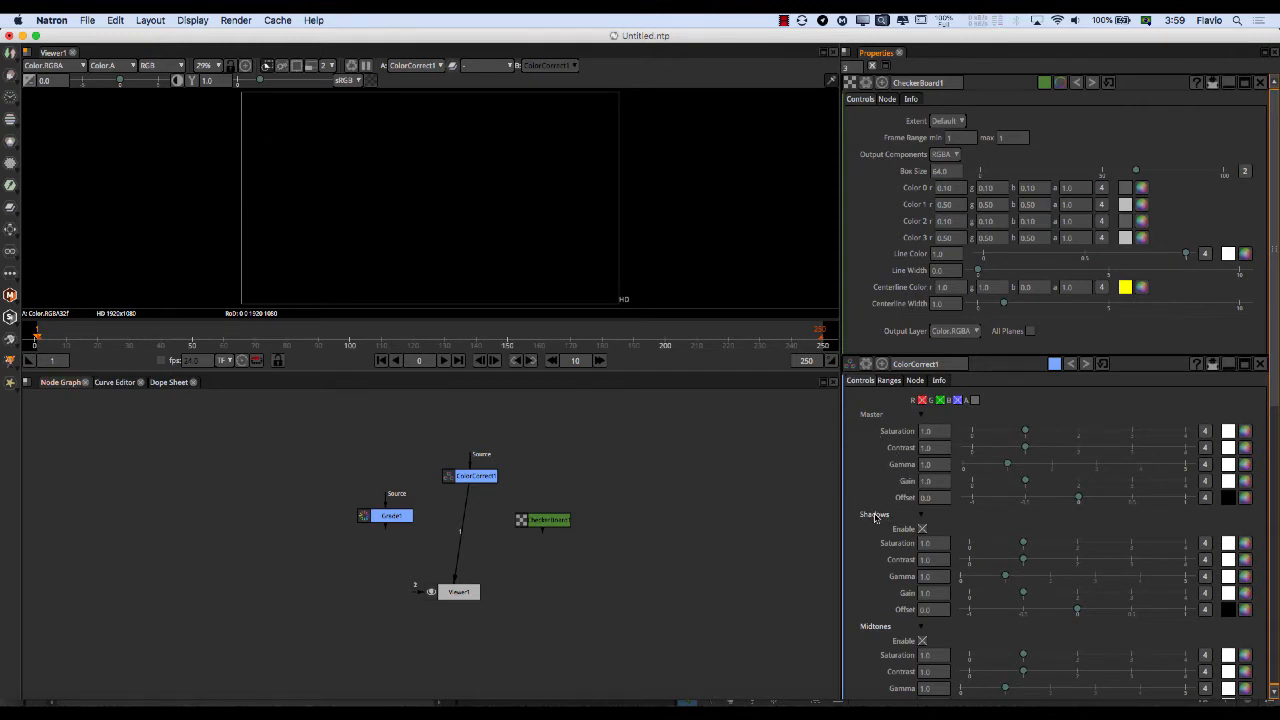
# Examine ColorCorrect1's master, shadows, midtones and highlights controls, and open the Grade1 node's properties to view its parameters.
pyautogui.scroll(-4, 875, 512)
pyautogui.scroll(-2, 875, 517)
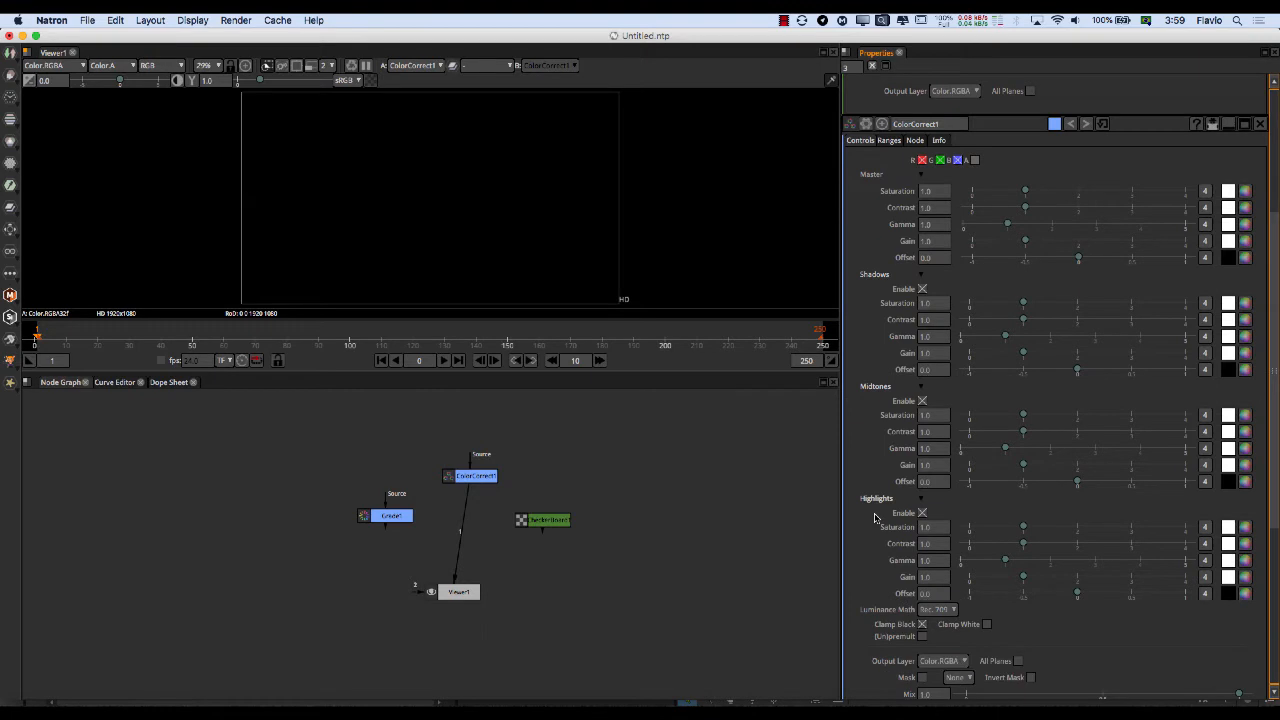
pyautogui.scroll(5, 875, 517)
pyautogui.doubleClick(390, 515)
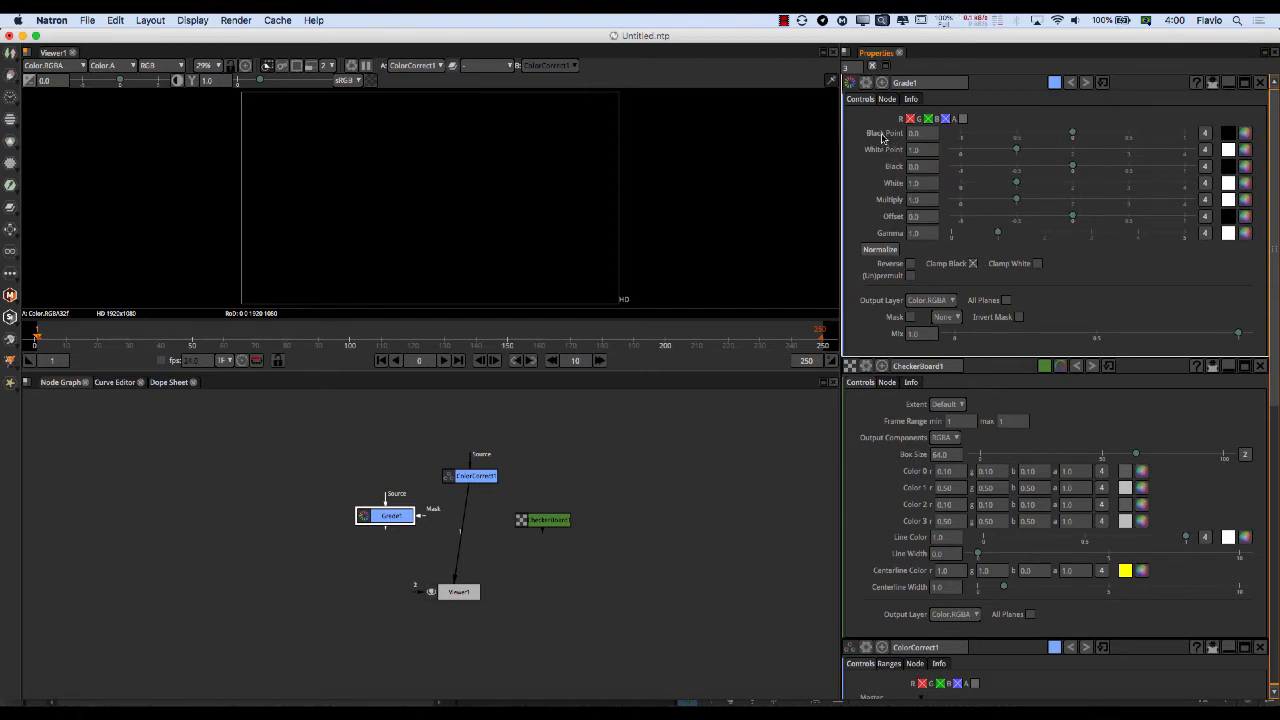
pyautogui.click(926, 148)
# Add a Merge node to the node graph and place it above the CheckerBoard1 node.
pyautogui.click(576, 432)
pyautogui.press('m')
pyautogui.moveTo(604, 446); pyautogui.dragTo(552, 450)
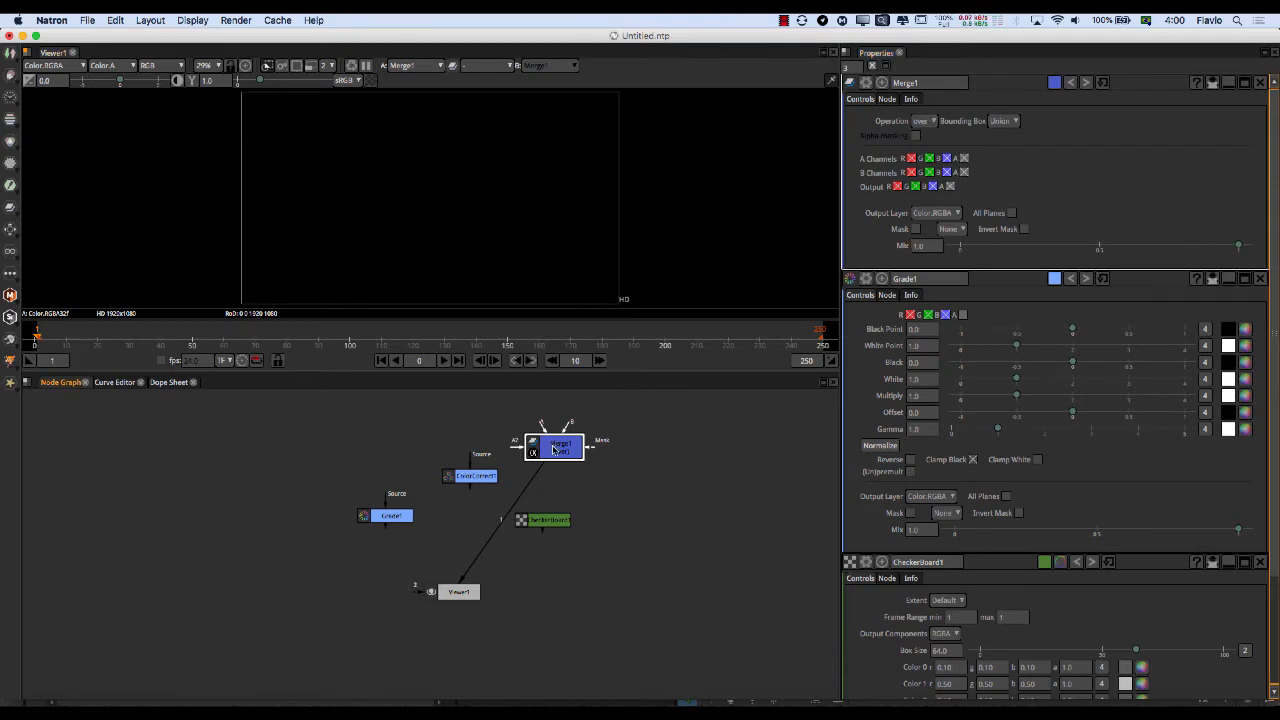
# Examine the blend operations available for the Merge1 node, keeping the operation set to over.
pyautogui.click(922, 121)
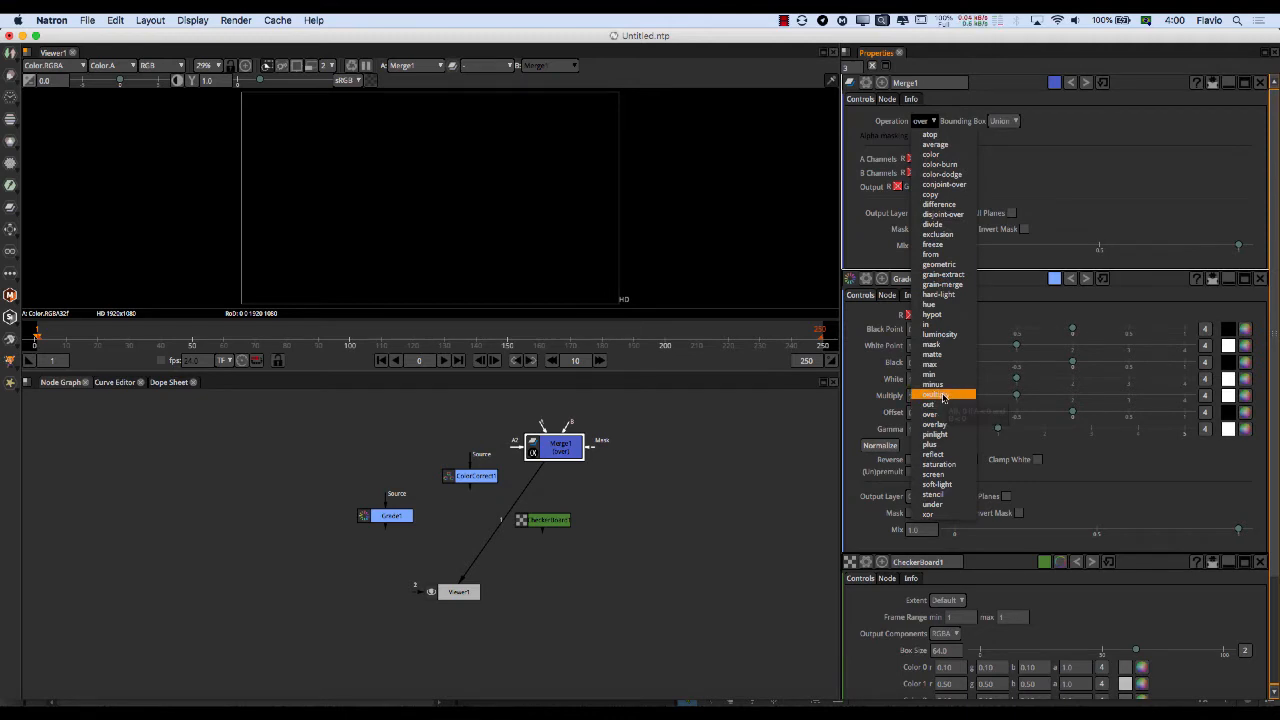
pyautogui.click(878, 396)
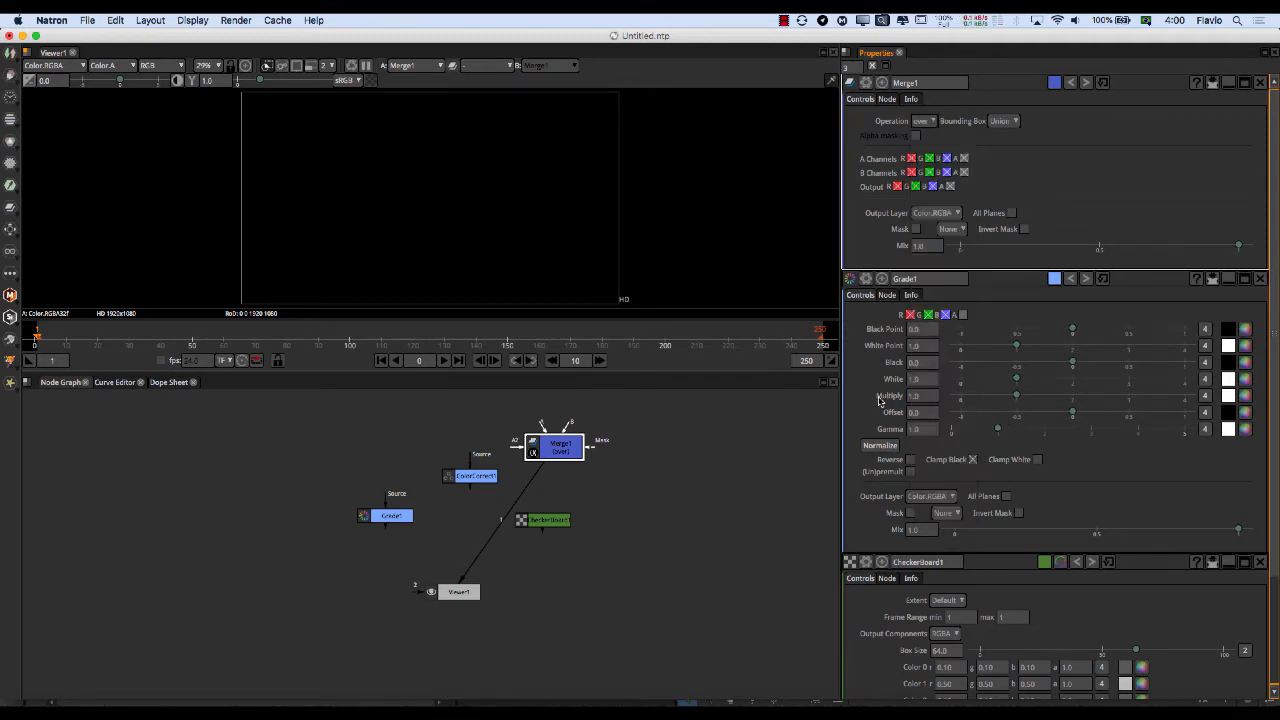
pyautogui.click(922, 120)
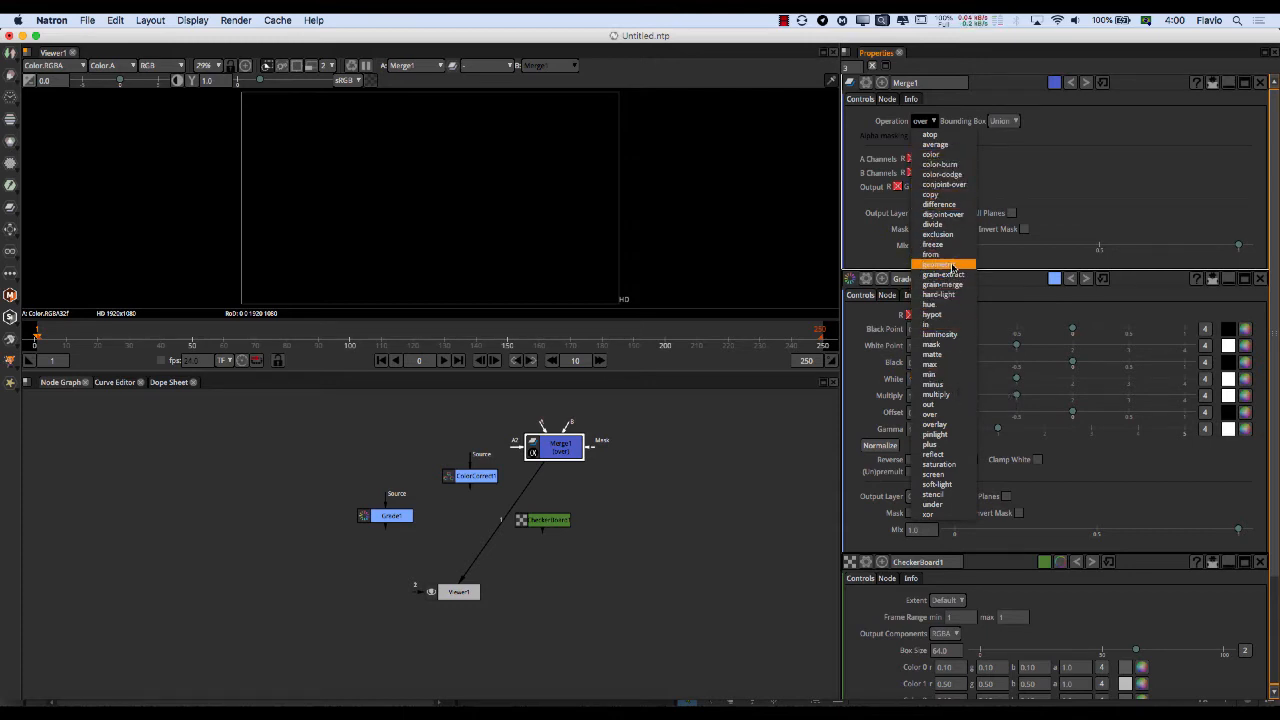
pyautogui.click(918, 121)
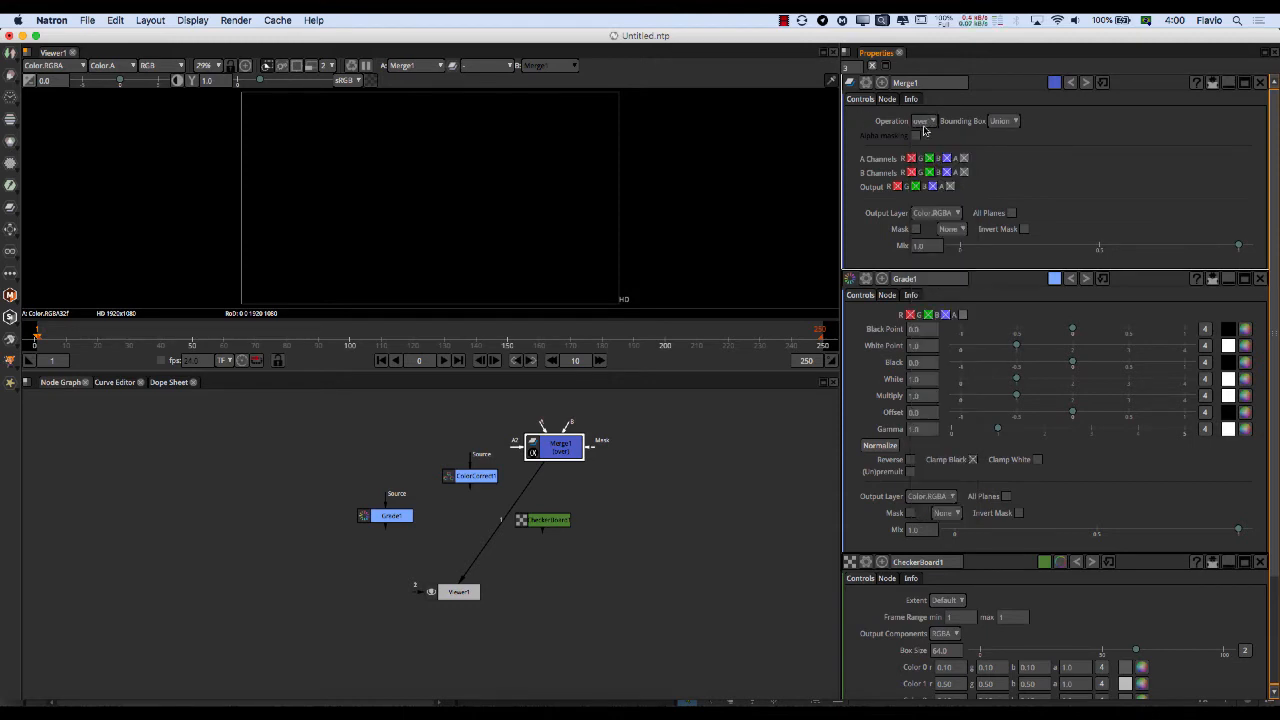
pyautogui.click(922, 122)
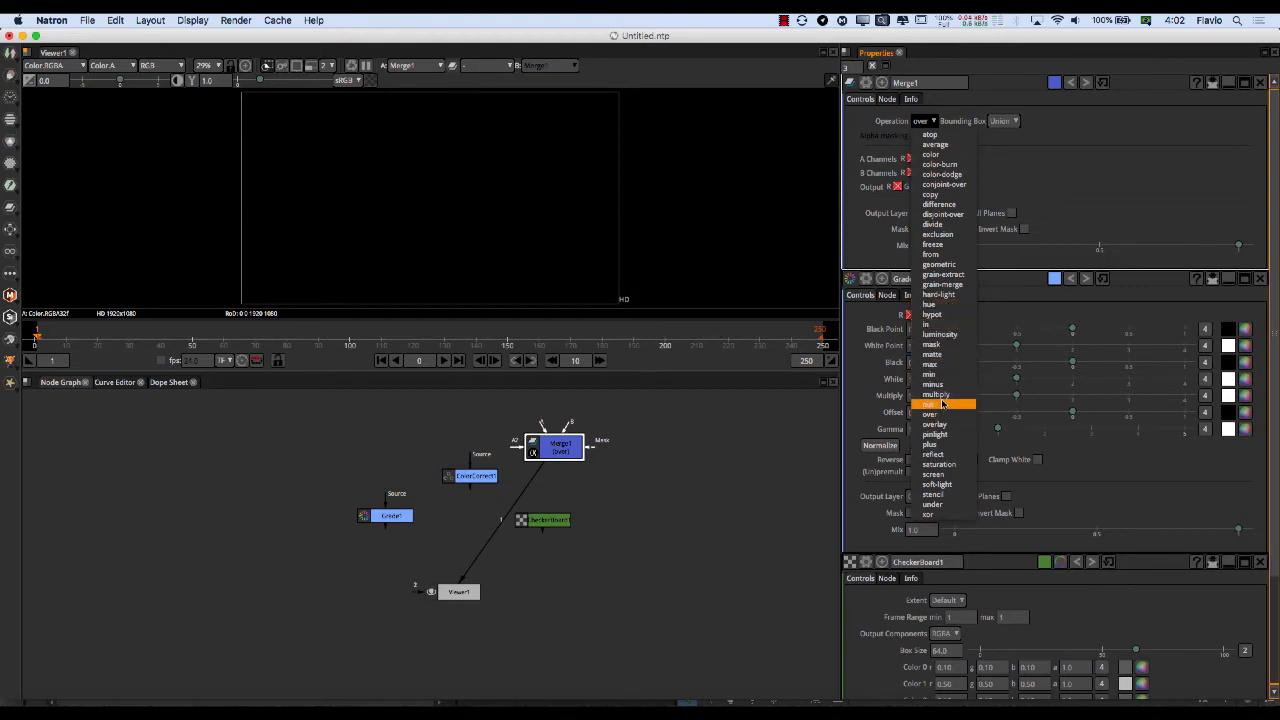
pyautogui.click(783, 453)
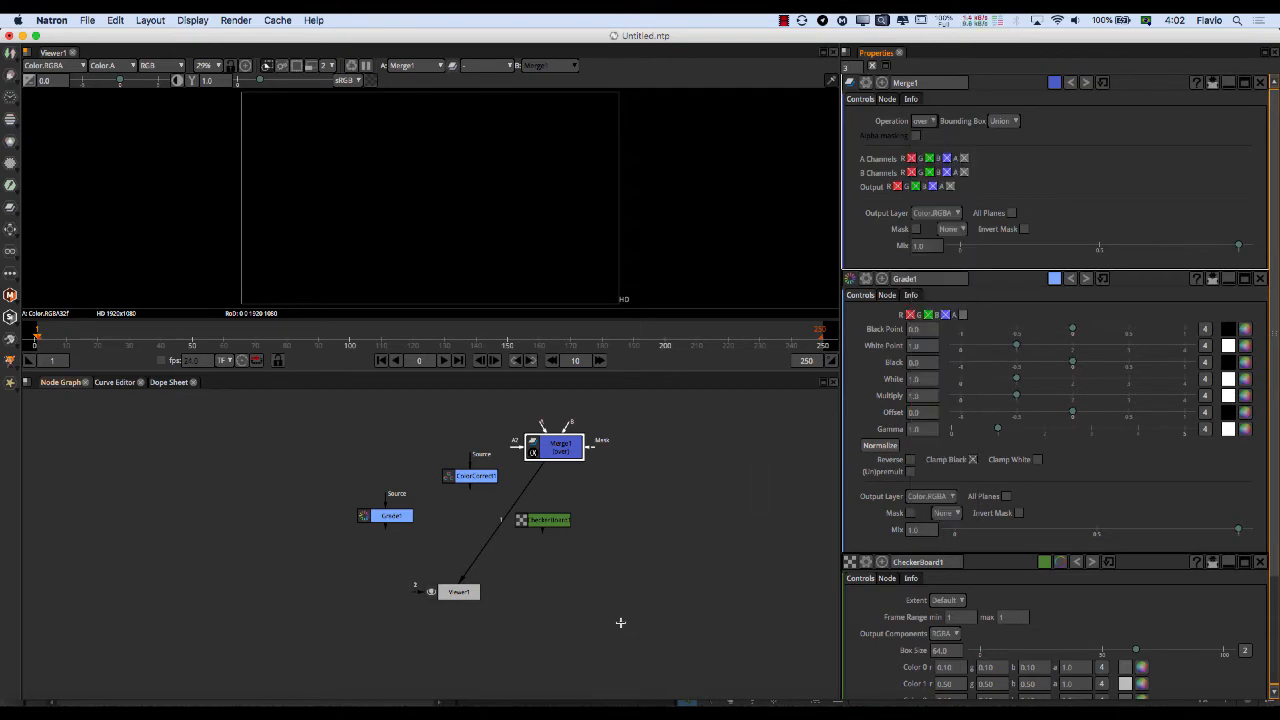
# Switch to OpenToonz and add an Over effect from the Layer_Blending category to the FX Schematic.
pyautogui.click(340, 710)
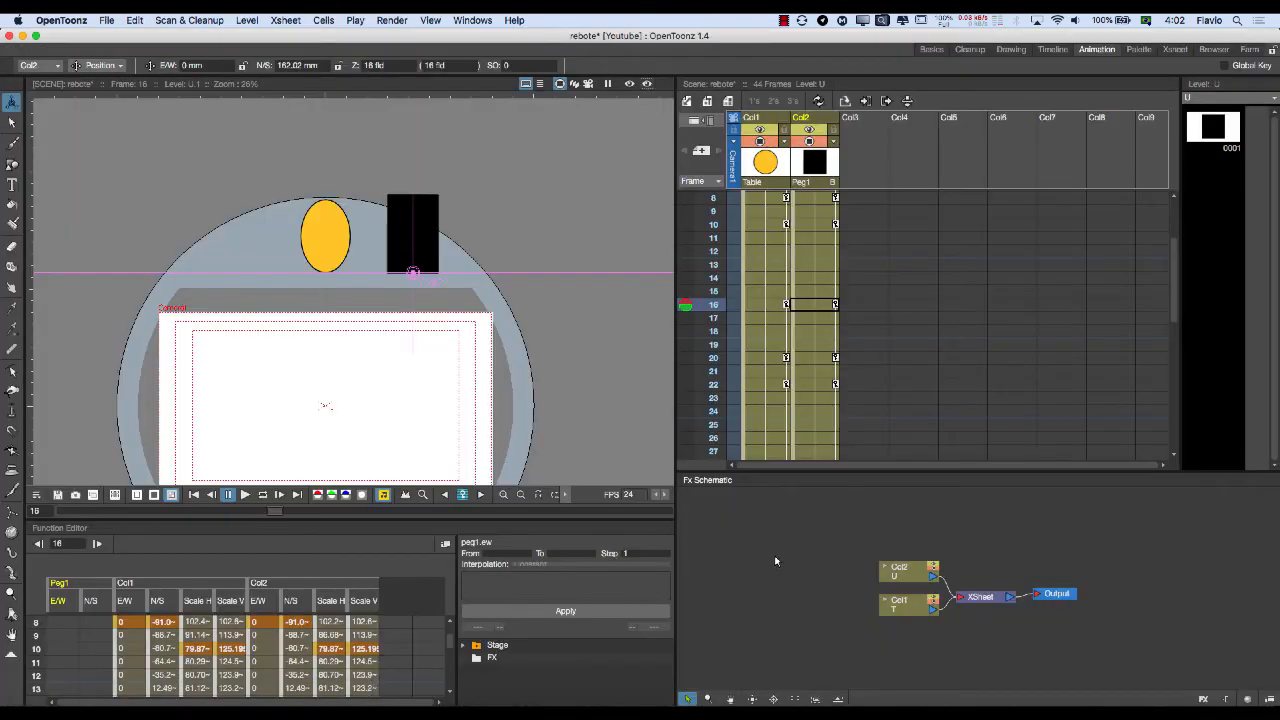
pyautogui.rightClick(792, 526)
pyautogui.moveTo(850, 537)
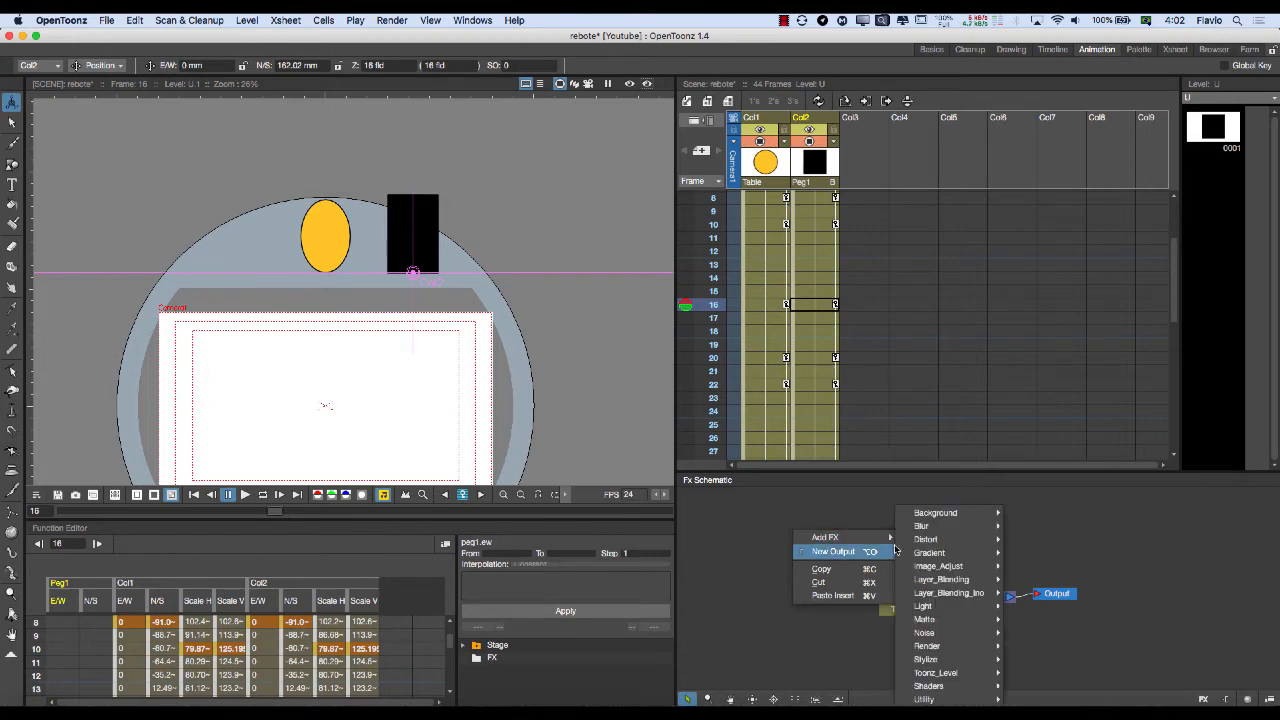
pyautogui.moveTo(952, 582)
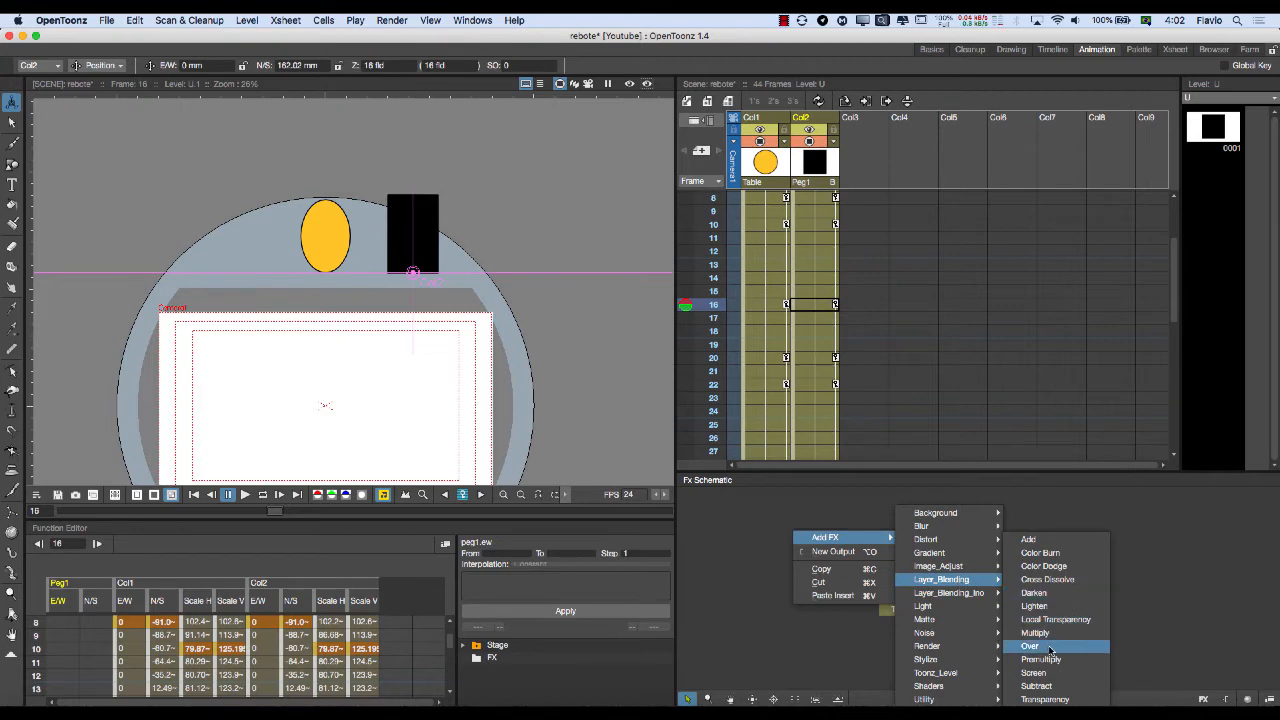
pyautogui.click(1049, 648)
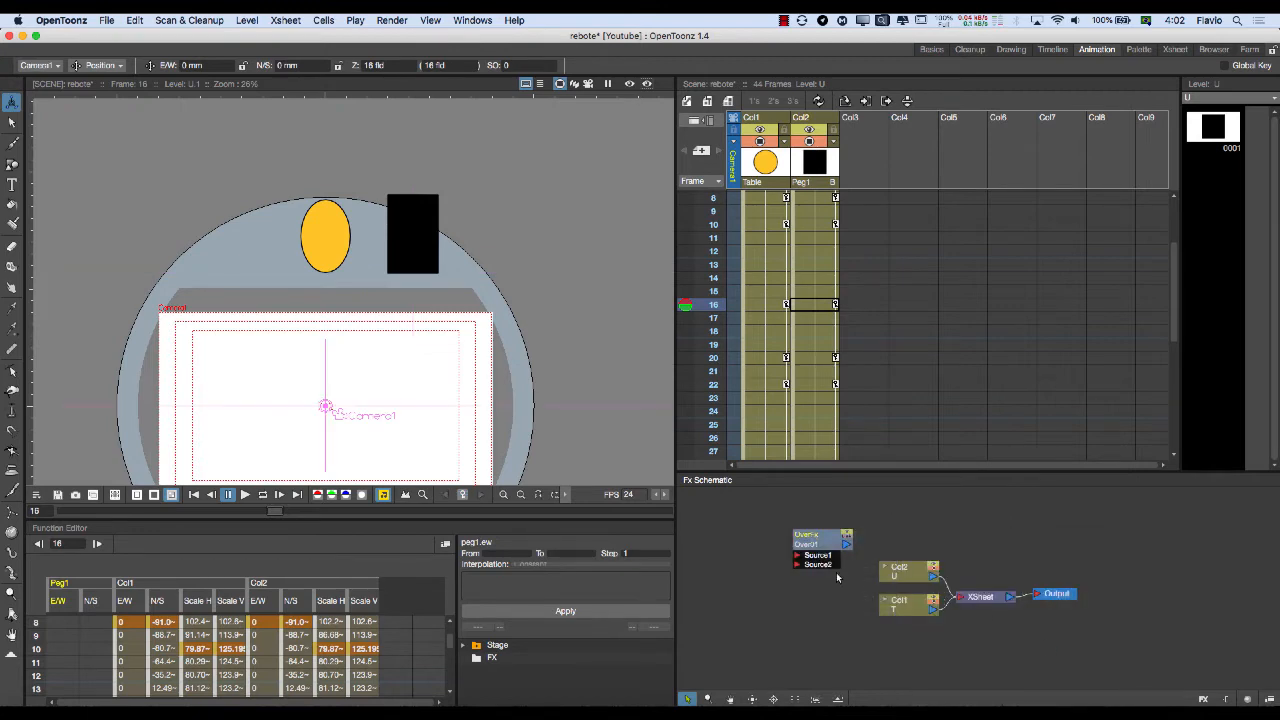
# Add a Despeckle effect from the Image_Adjust category to the FX Schematic and place its node below the Over node.
pyautogui.rightClick(740, 532)
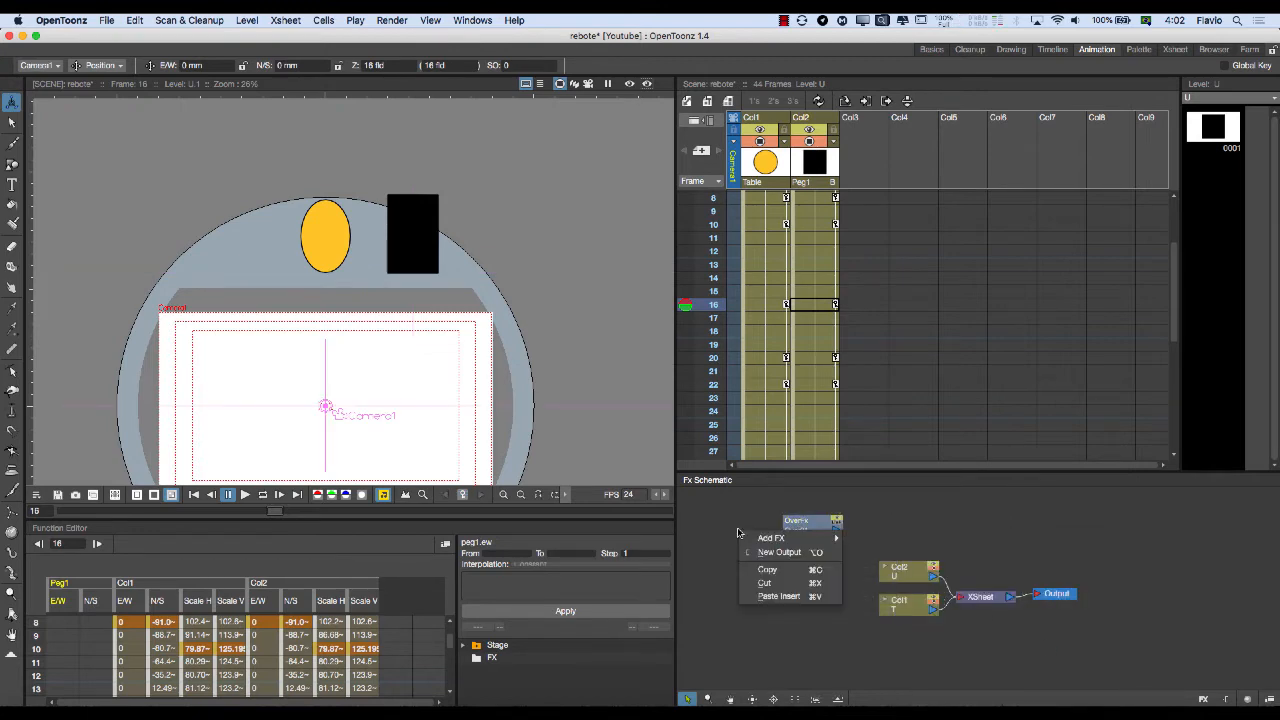
pyautogui.moveTo(772, 541)
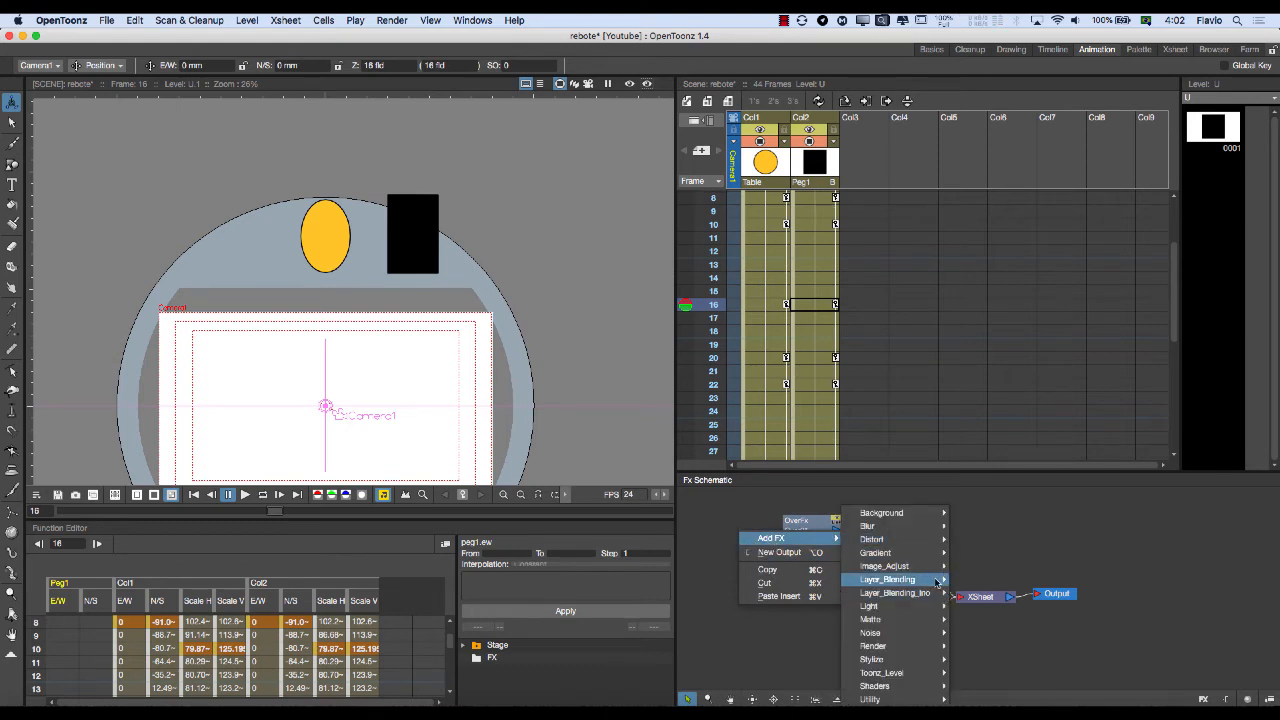
pyautogui.moveTo(936, 582)
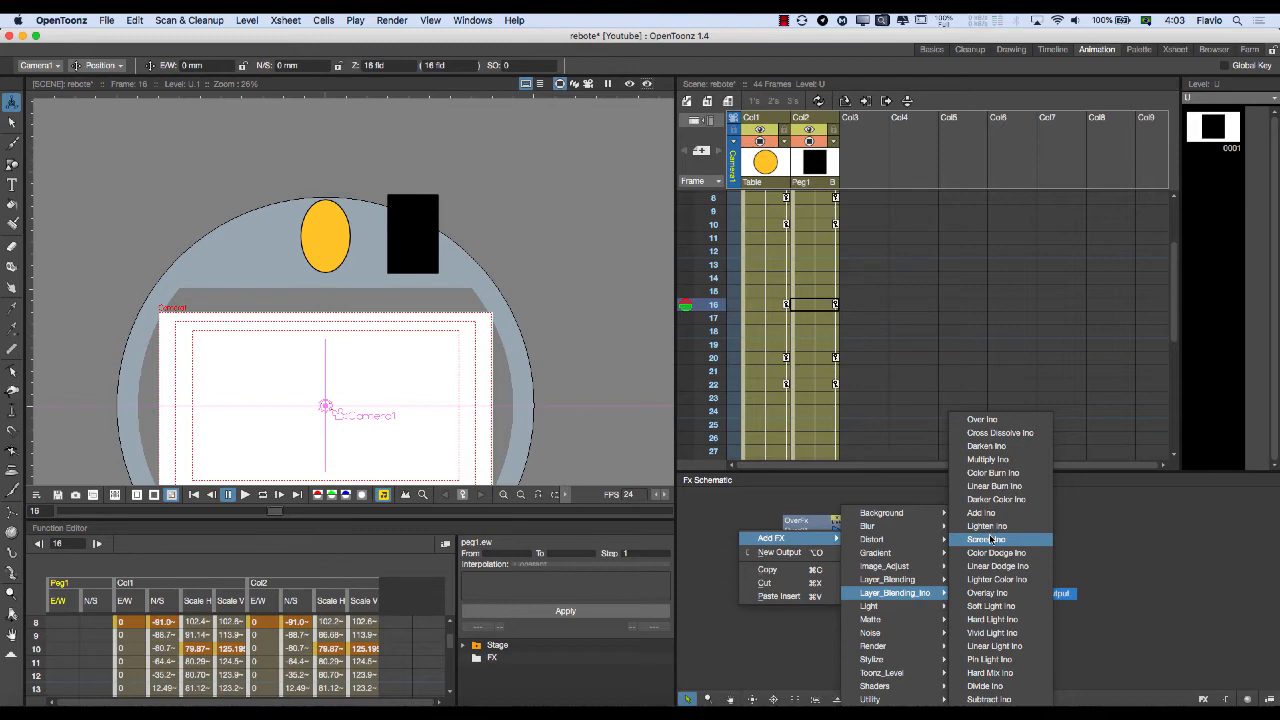
pyautogui.click(990, 539)
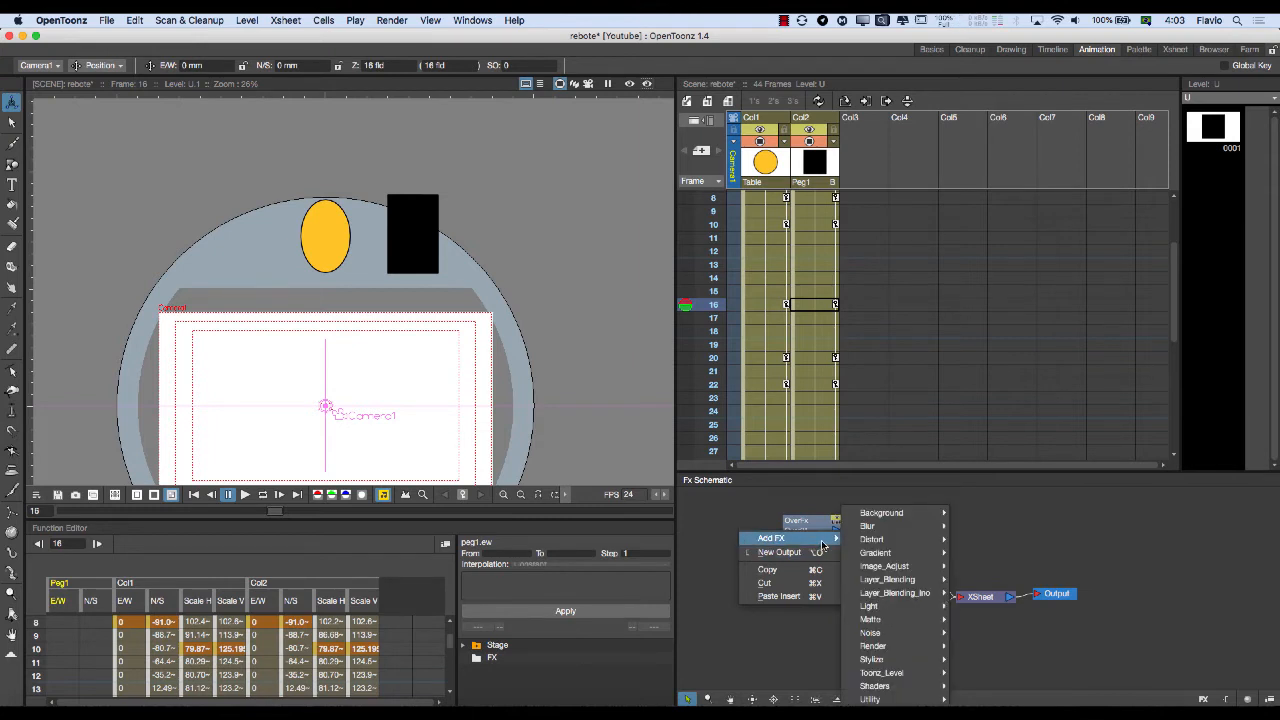
pyautogui.moveTo(903, 540)
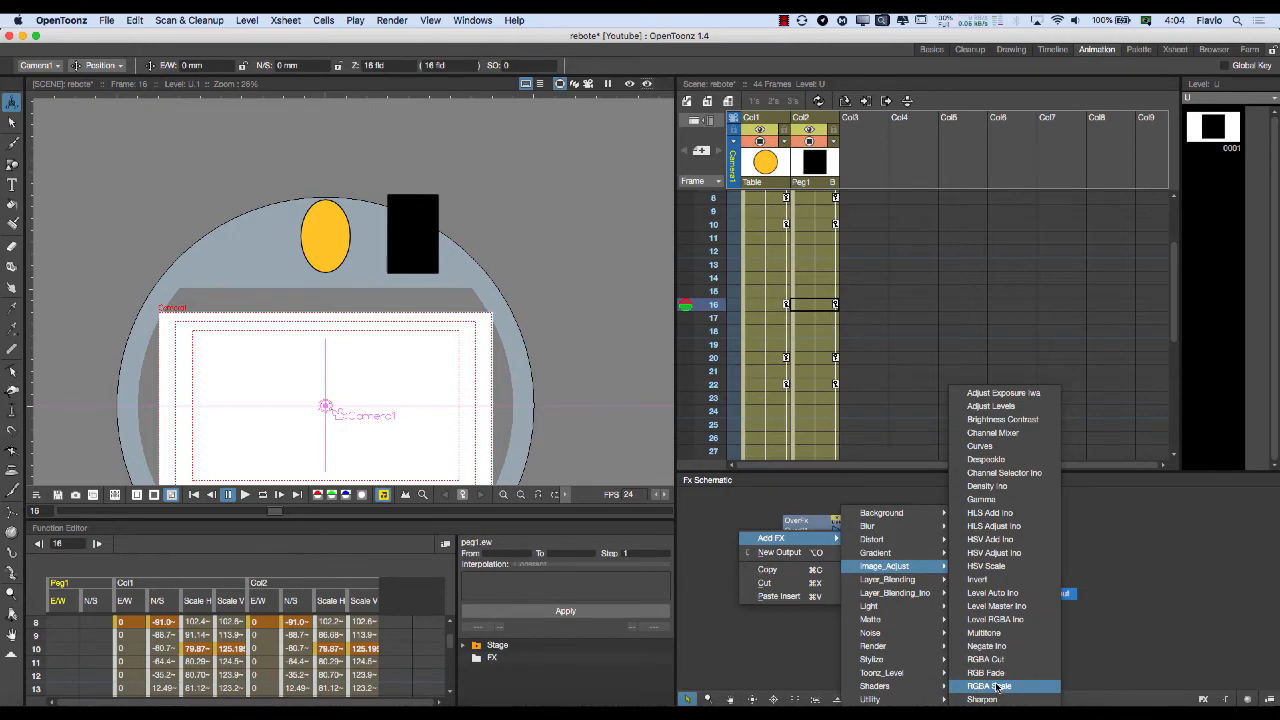
pyautogui.click(986, 459)
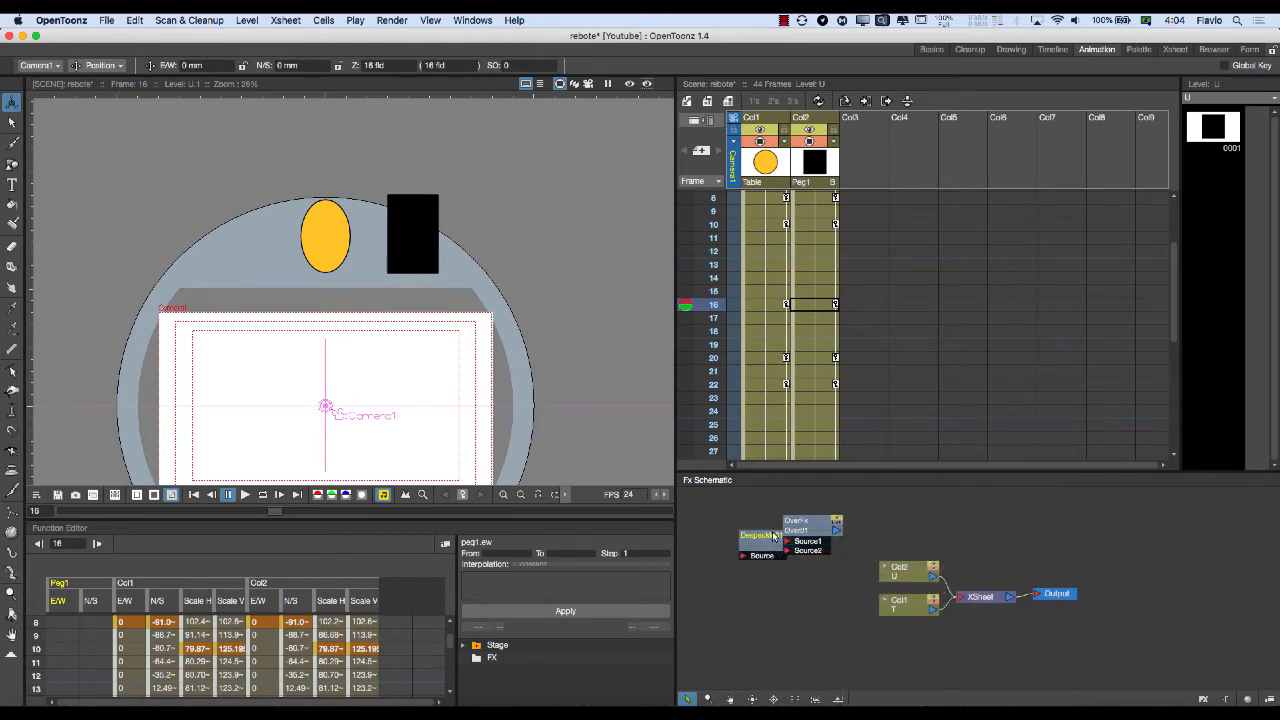
pyautogui.moveTo(773, 537); pyautogui.dragTo(781, 584)
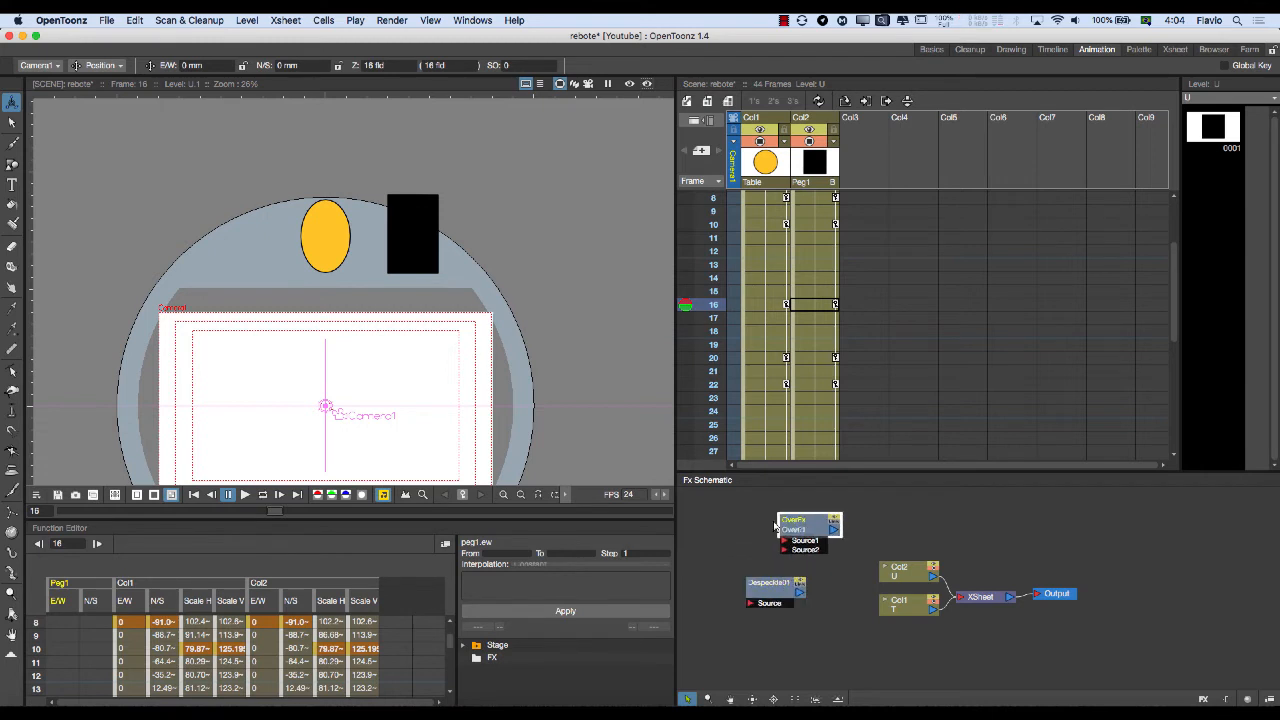
# Separate the Over and Despeckle nodes horizontally in the FX Schematic and try to connect Over's output to Despeckle's source.
pyautogui.moveTo(776, 526); pyautogui.dragTo(680, 528)
pyautogui.moveTo(775, 590); pyautogui.dragTo(814, 526)
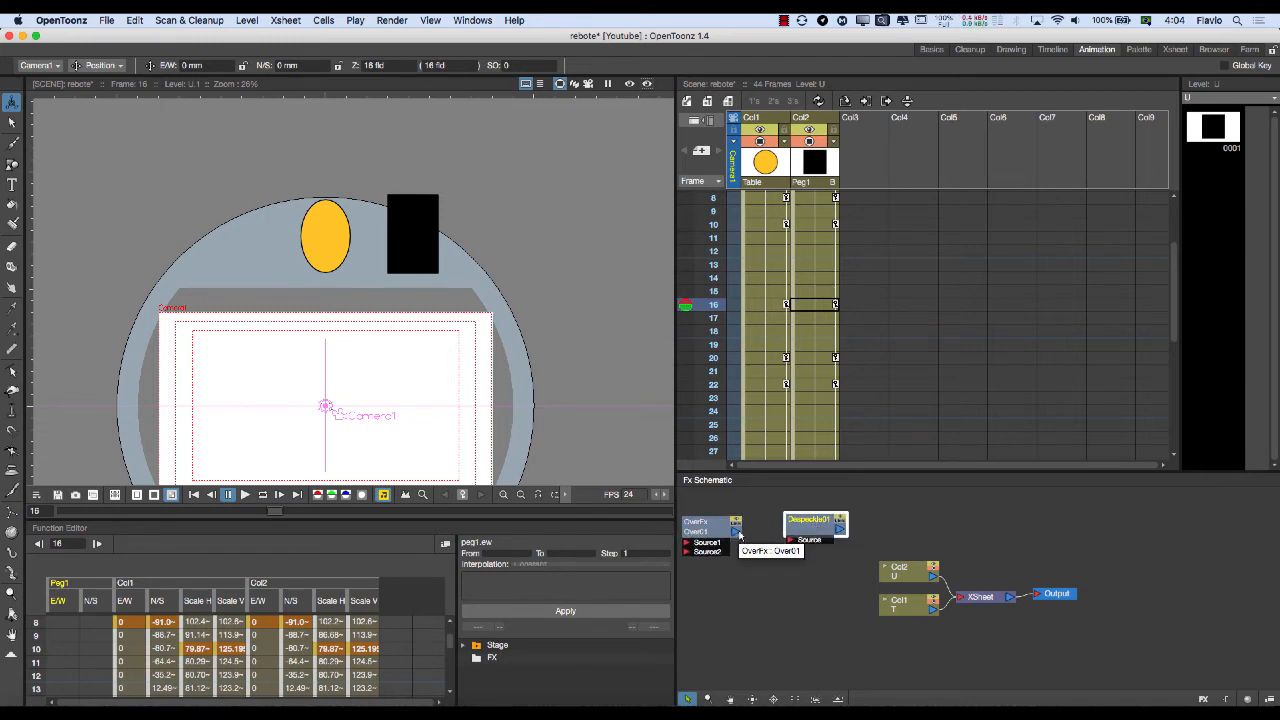
pyautogui.moveTo(737, 531); pyautogui.dragTo(792, 540)
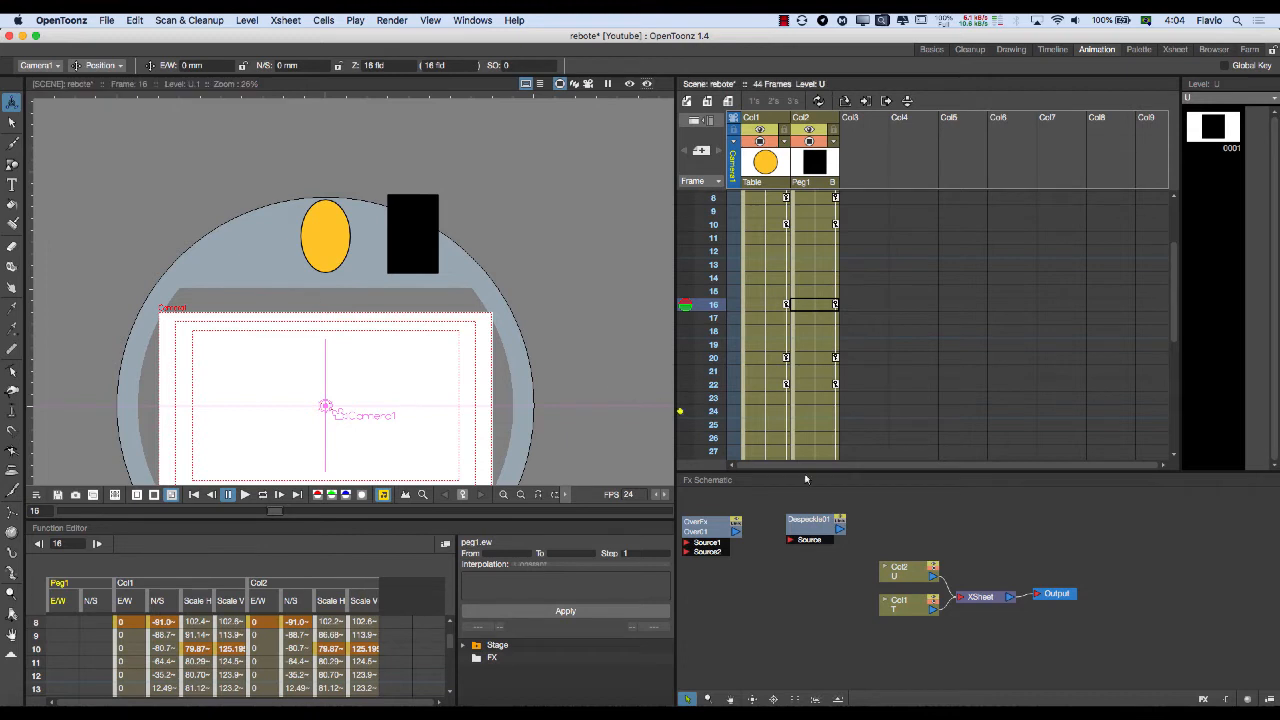
pyautogui.rightClick(811, 528)
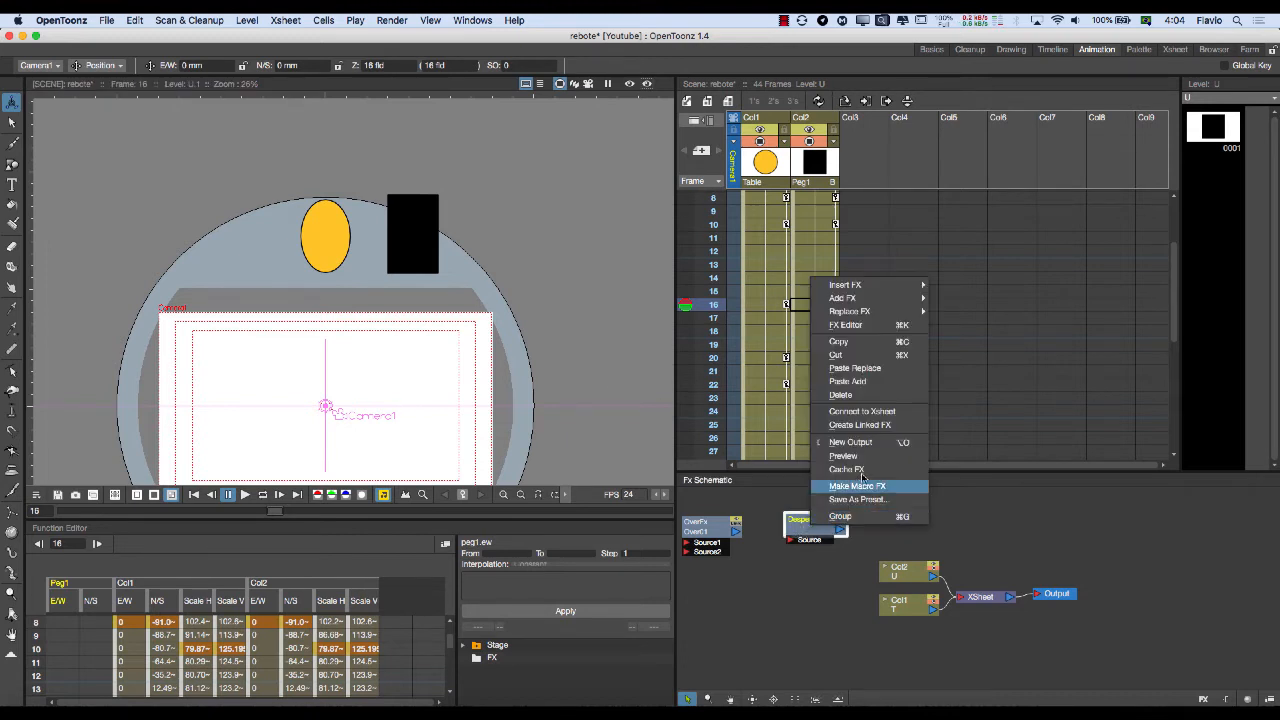
pyautogui.click(808, 569)
pyautogui.rightClick(808, 569)
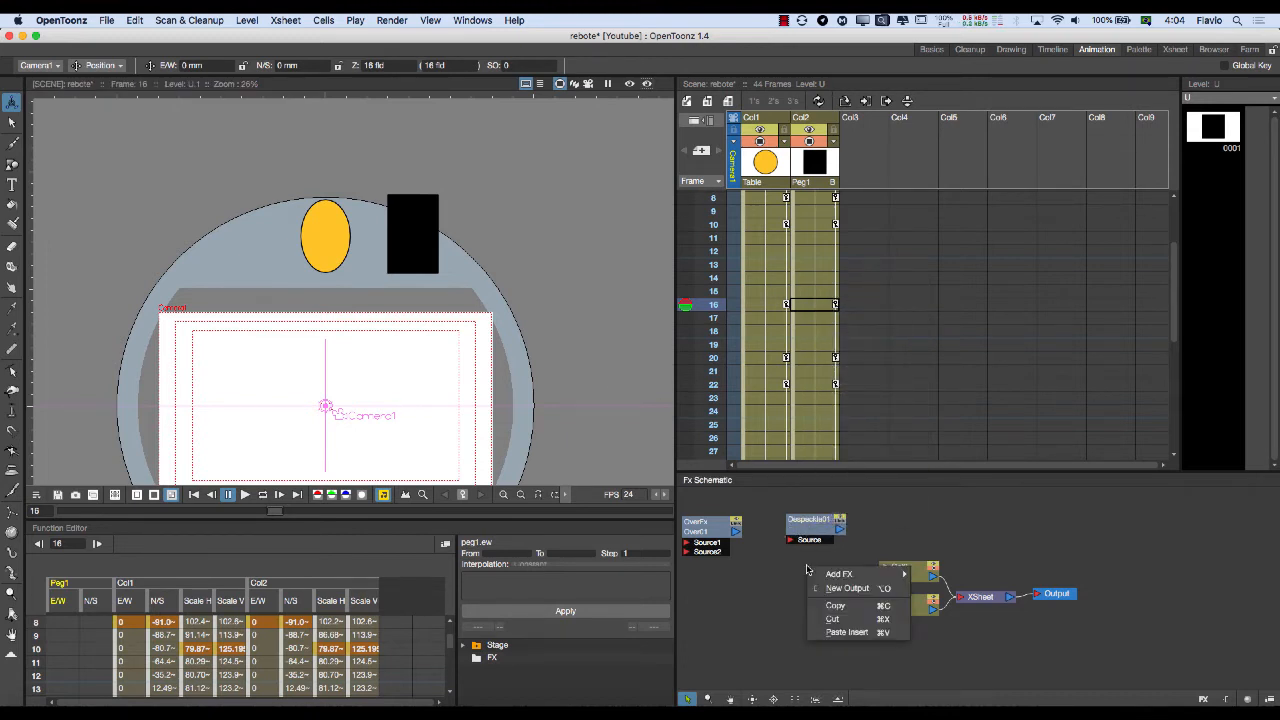
pyautogui.moveTo(826, 574)
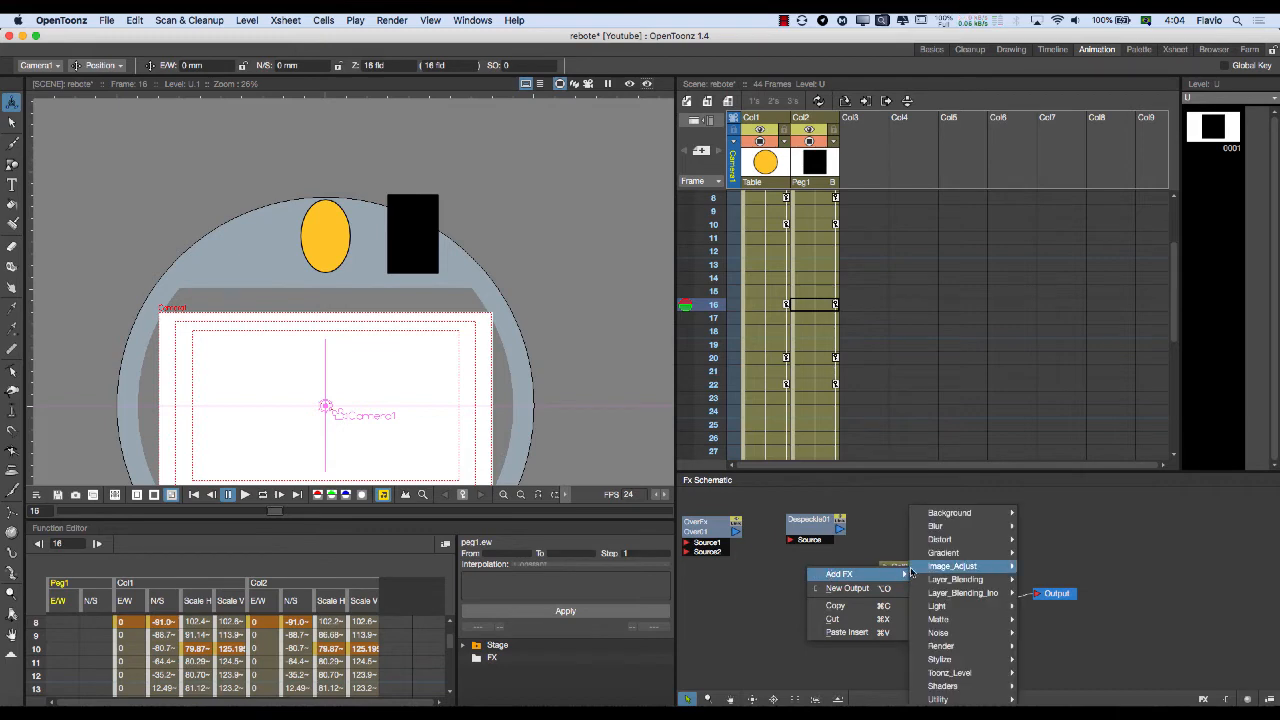
pyautogui.click(816, 525)
# Add a Ripple effect from the Distort category and place its node directly below the Despeckle node.
pyautogui.rightClick(784, 562)
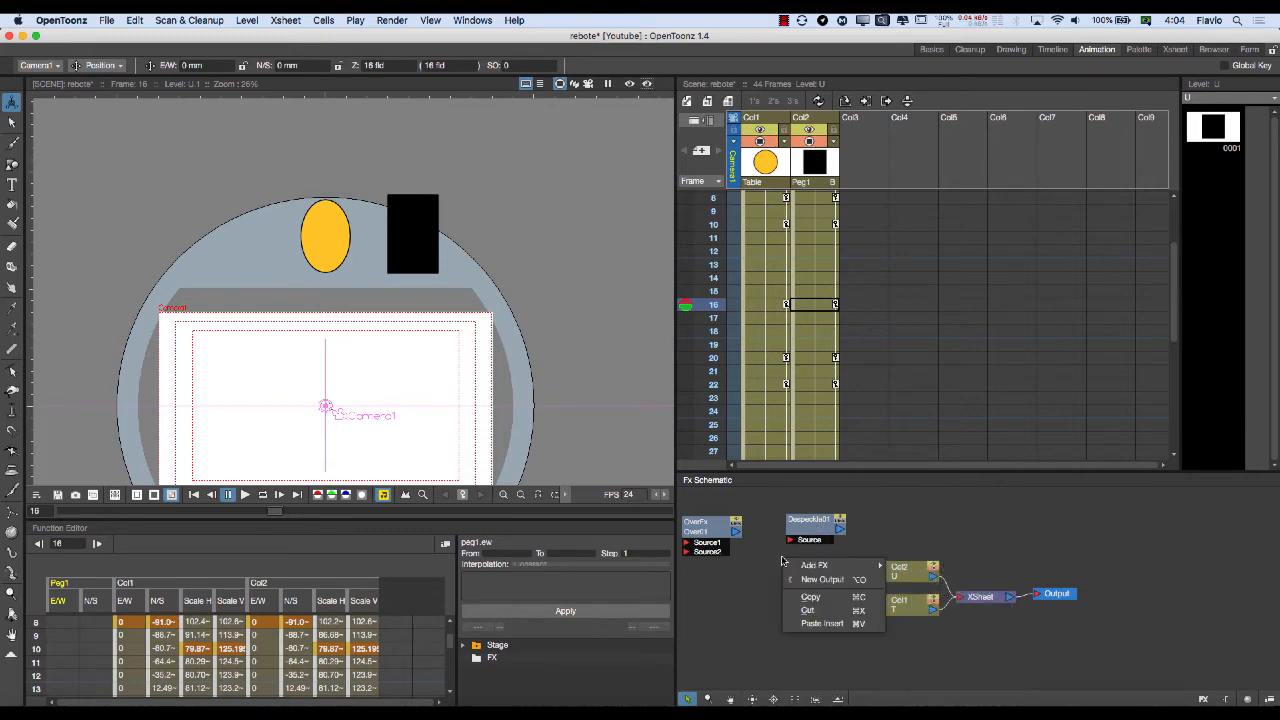
pyautogui.moveTo(812, 567)
pyautogui.moveTo(957, 569)
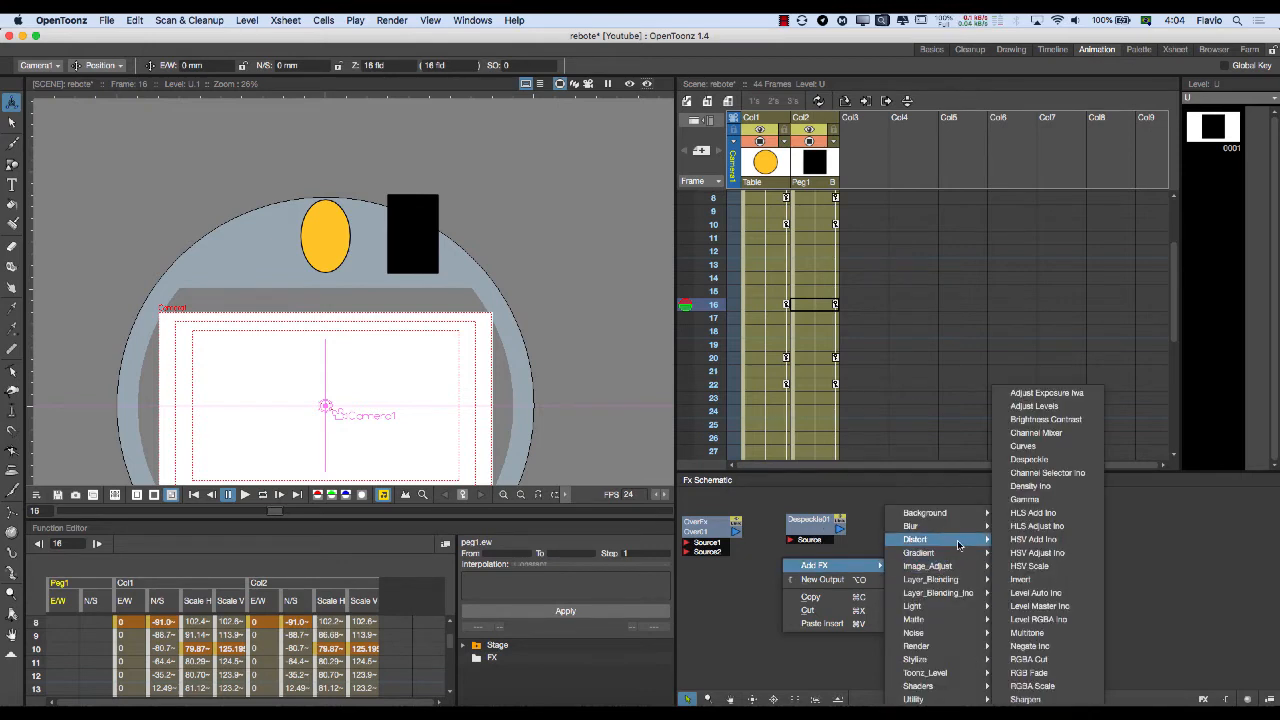
pyautogui.moveTo(930, 540)
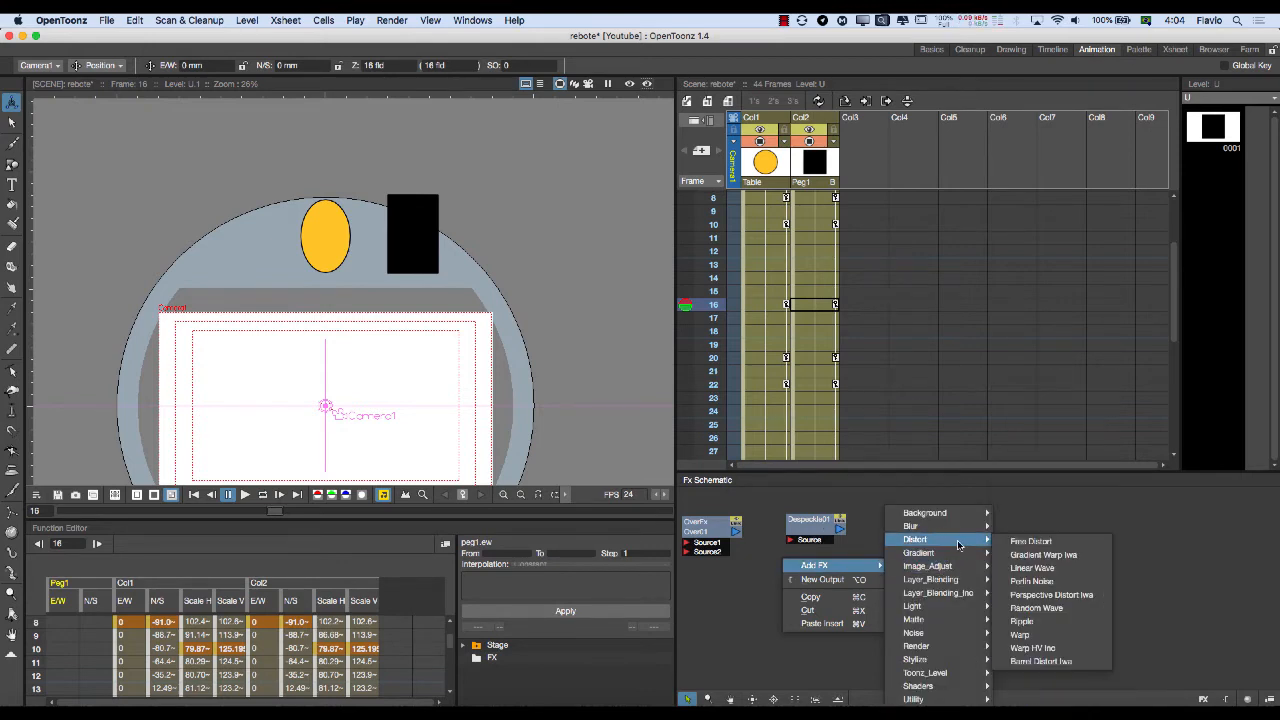
pyautogui.click(1024, 621)
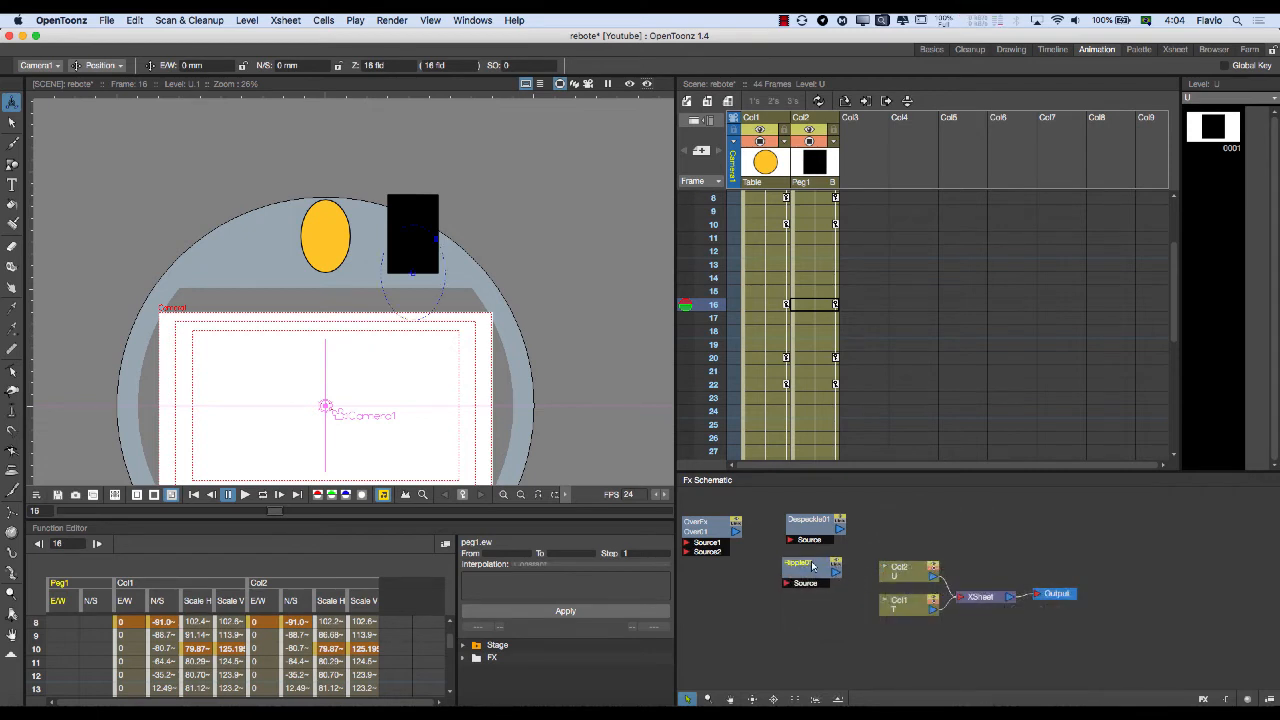
pyautogui.moveTo(814, 566); pyautogui.dragTo(820, 569)
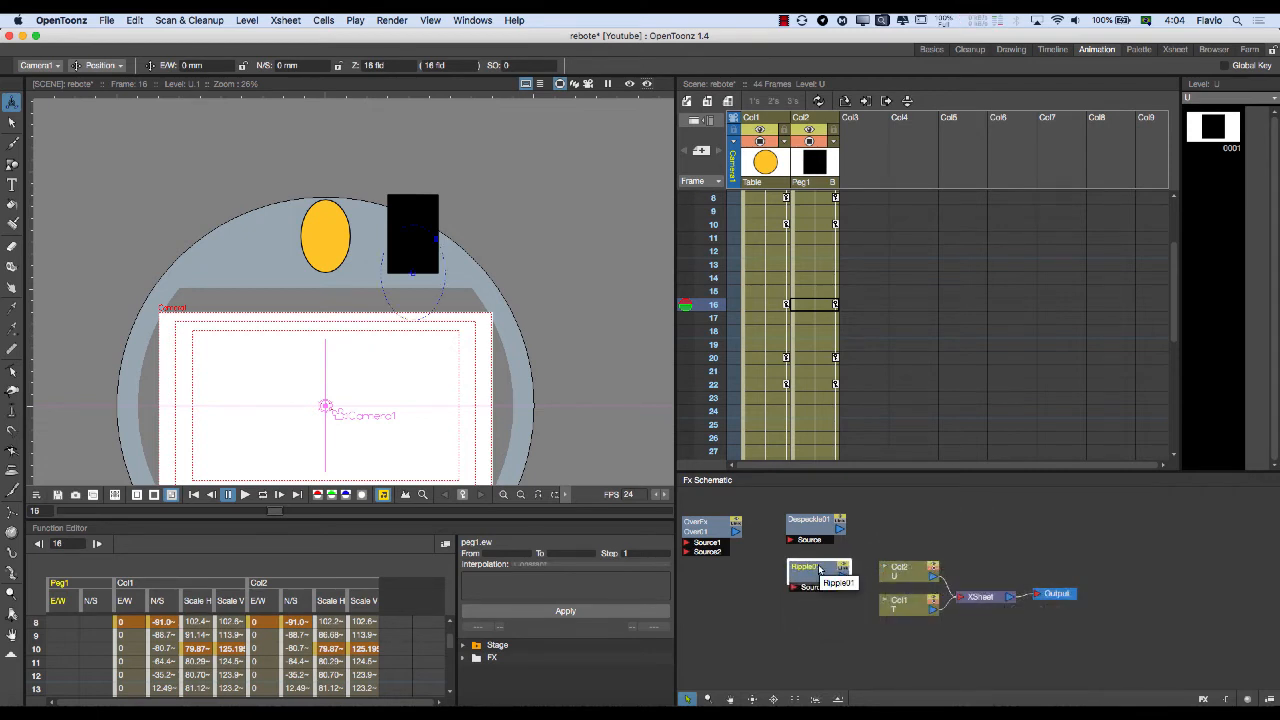
pyautogui.moveTo(819, 569); pyautogui.dragTo(815, 572)
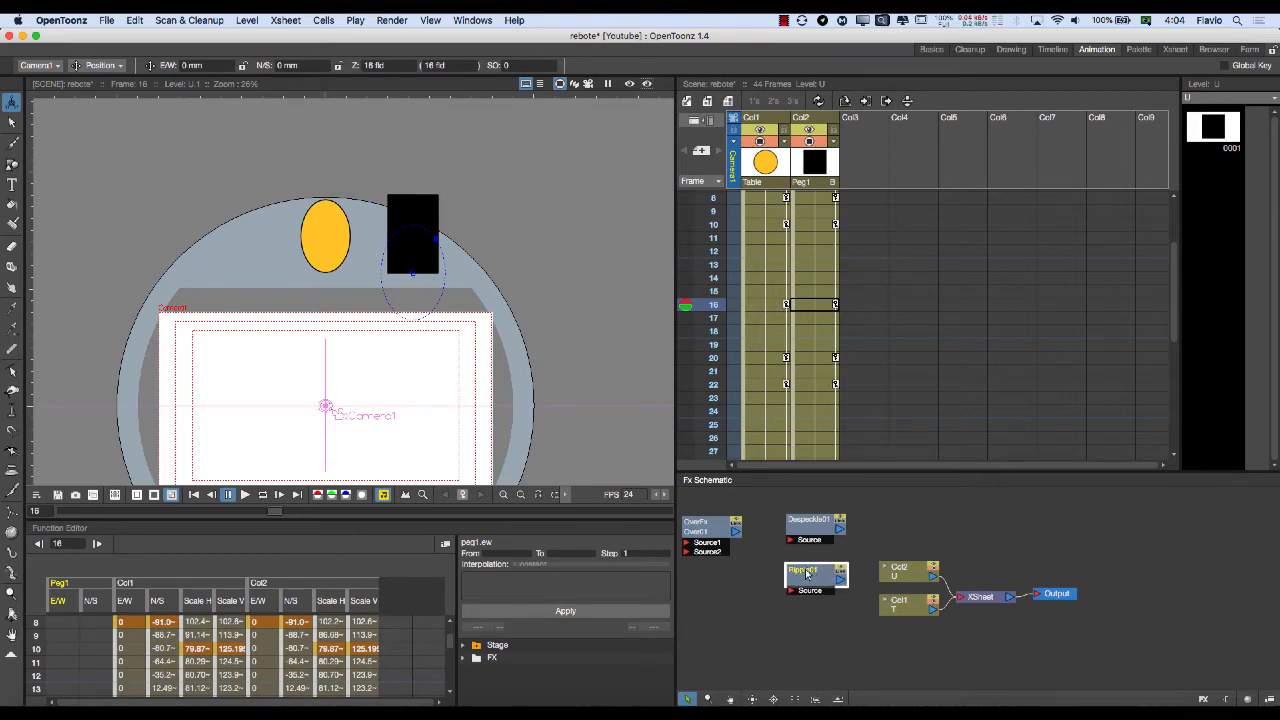
# Add a Glow effect from the Light category and place its node below the Ripple node.
pyautogui.rightClick(869, 510)
pyautogui.moveTo(967, 515)
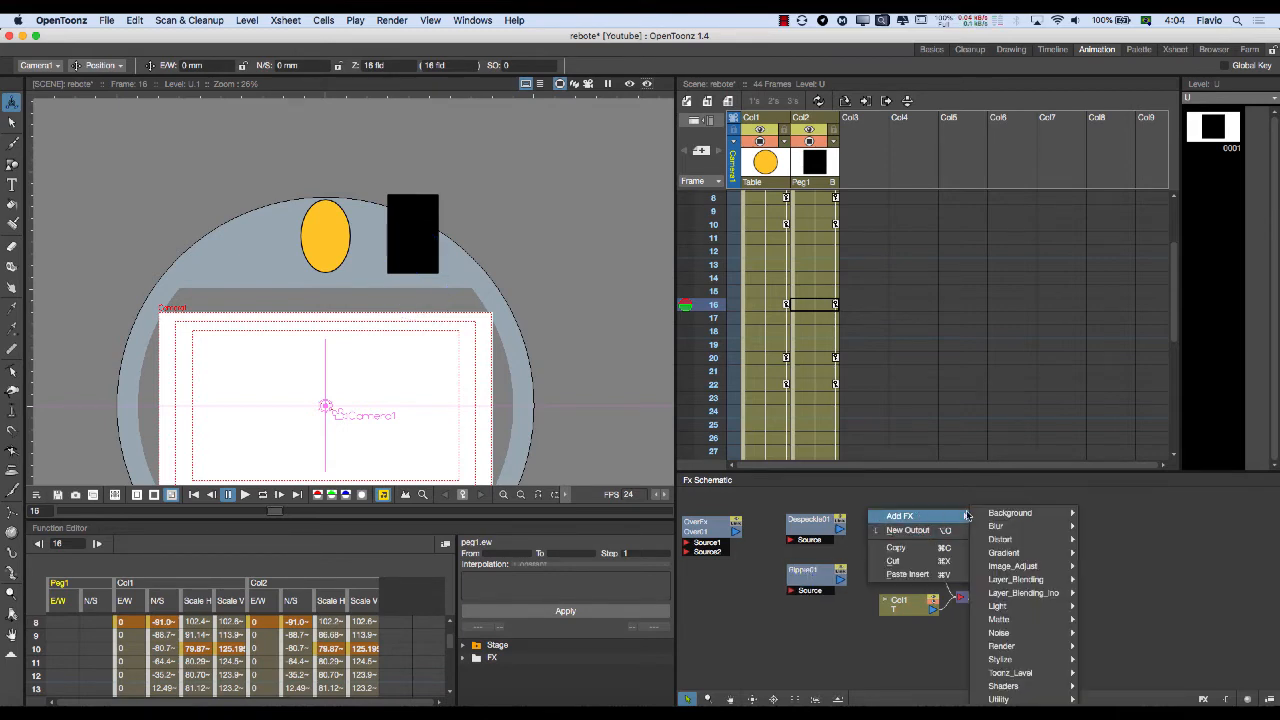
pyautogui.moveTo(1048, 610)
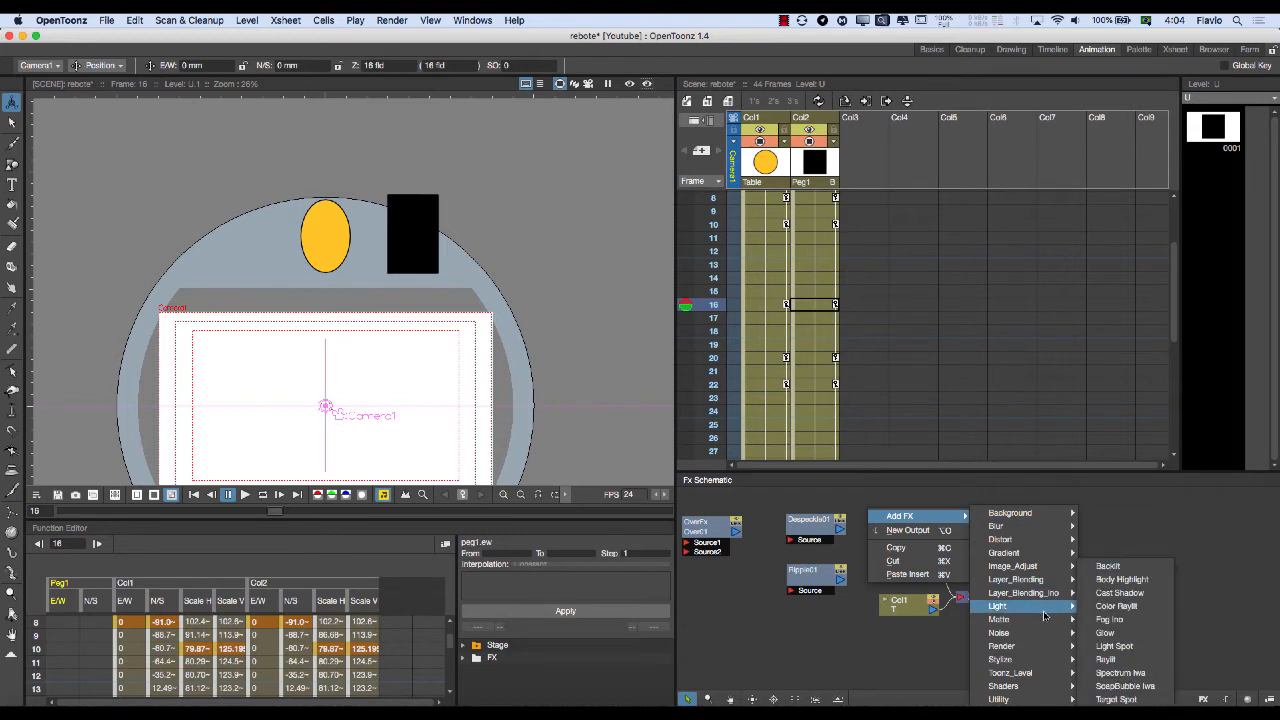
pyautogui.click(1133, 634)
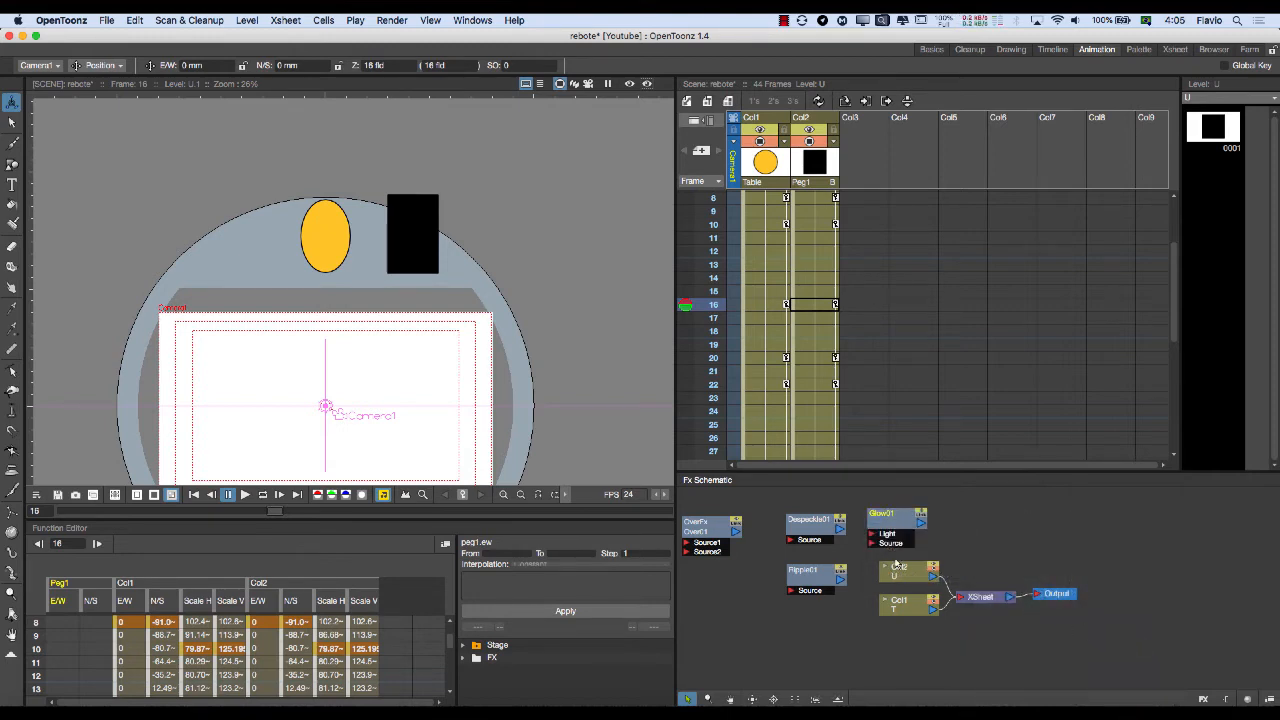
pyautogui.moveTo(895, 529); pyautogui.dragTo(818, 635)
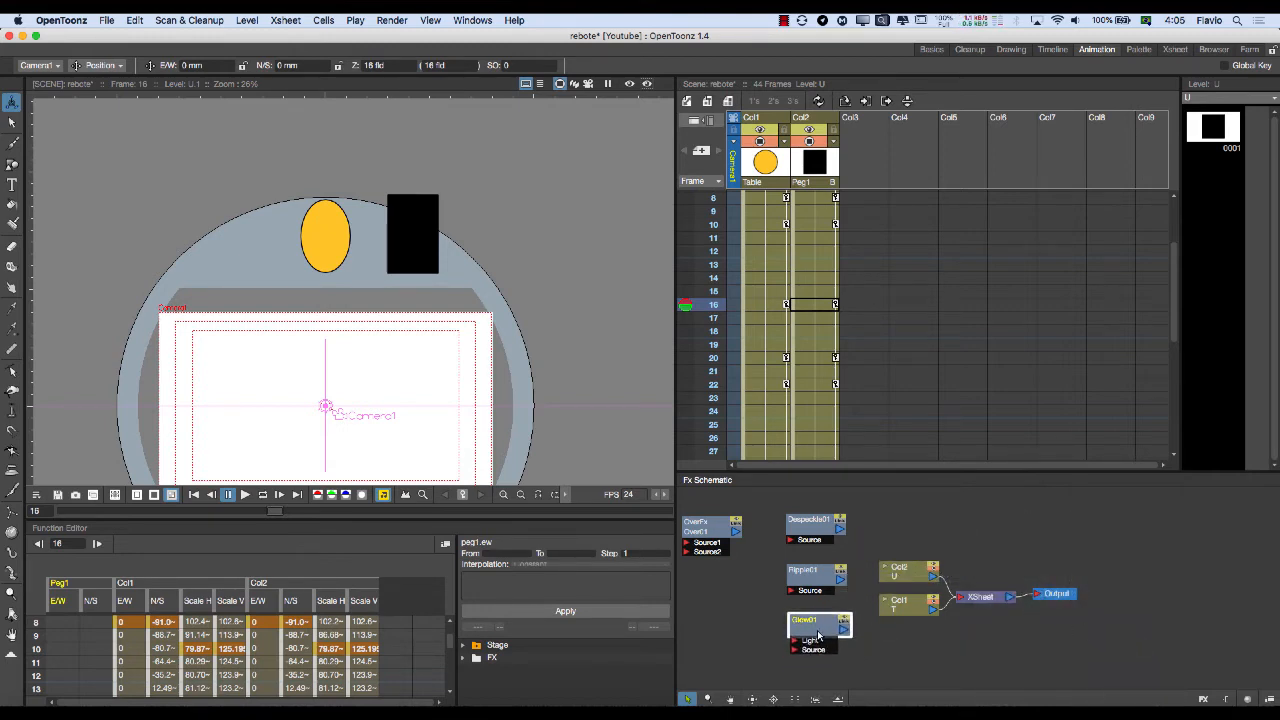
# Connect the Over node's output to the Despeckle source, Ripple source and Glow Light inputs, and move Over level with Ripple.
pyautogui.click(734, 537)
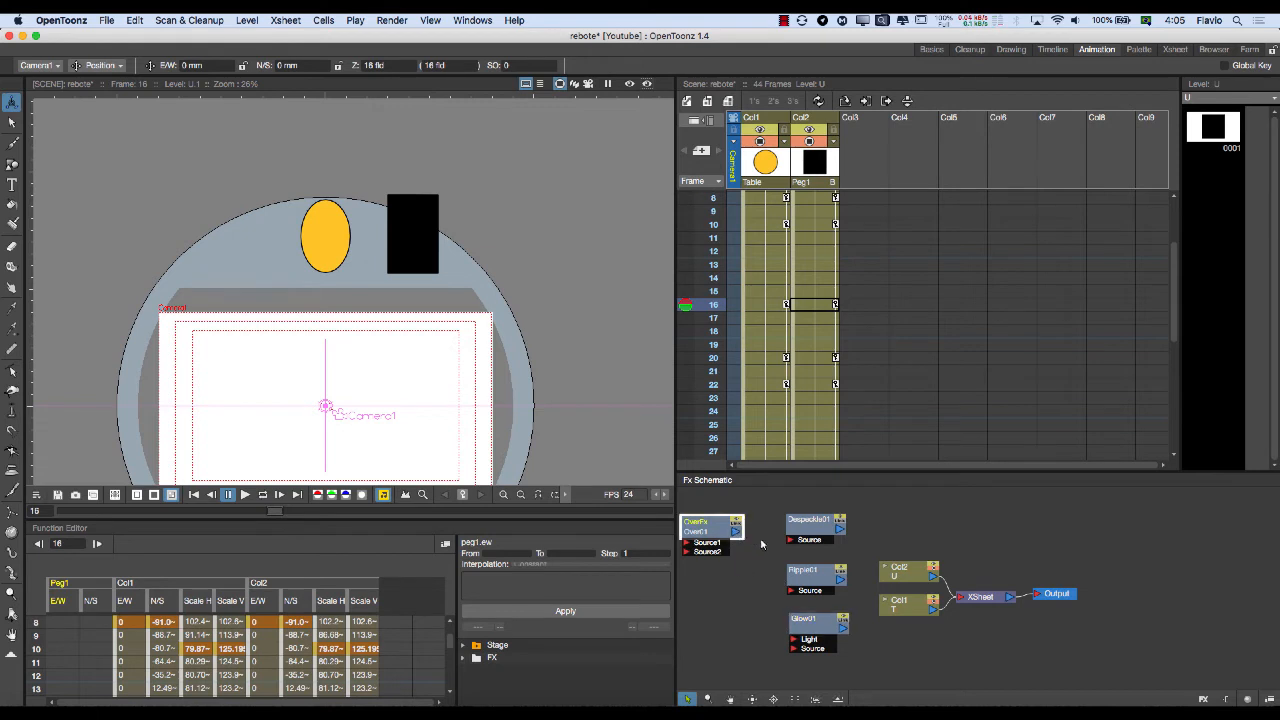
pyautogui.moveTo(761, 544); pyautogui.dragTo(790, 591)
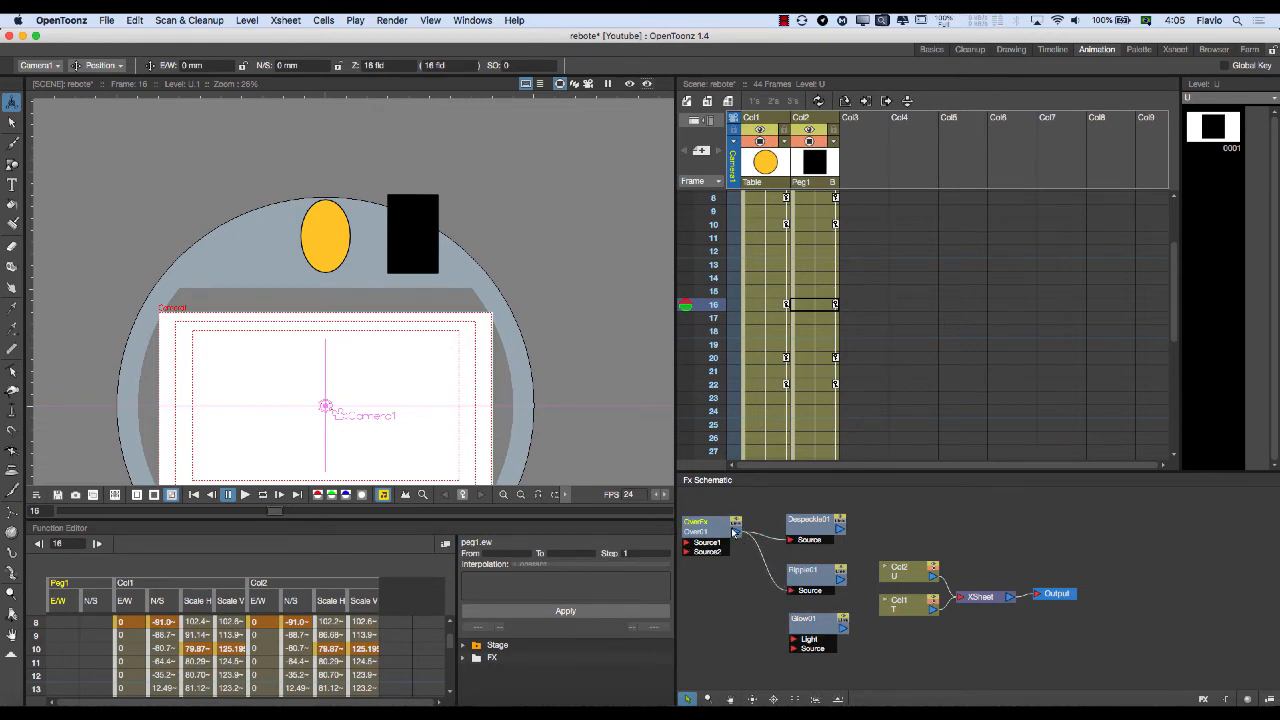
pyautogui.moveTo(734, 532); pyautogui.dragTo(795, 639)
pyautogui.moveTo(731, 540); pyautogui.dragTo(704, 578)
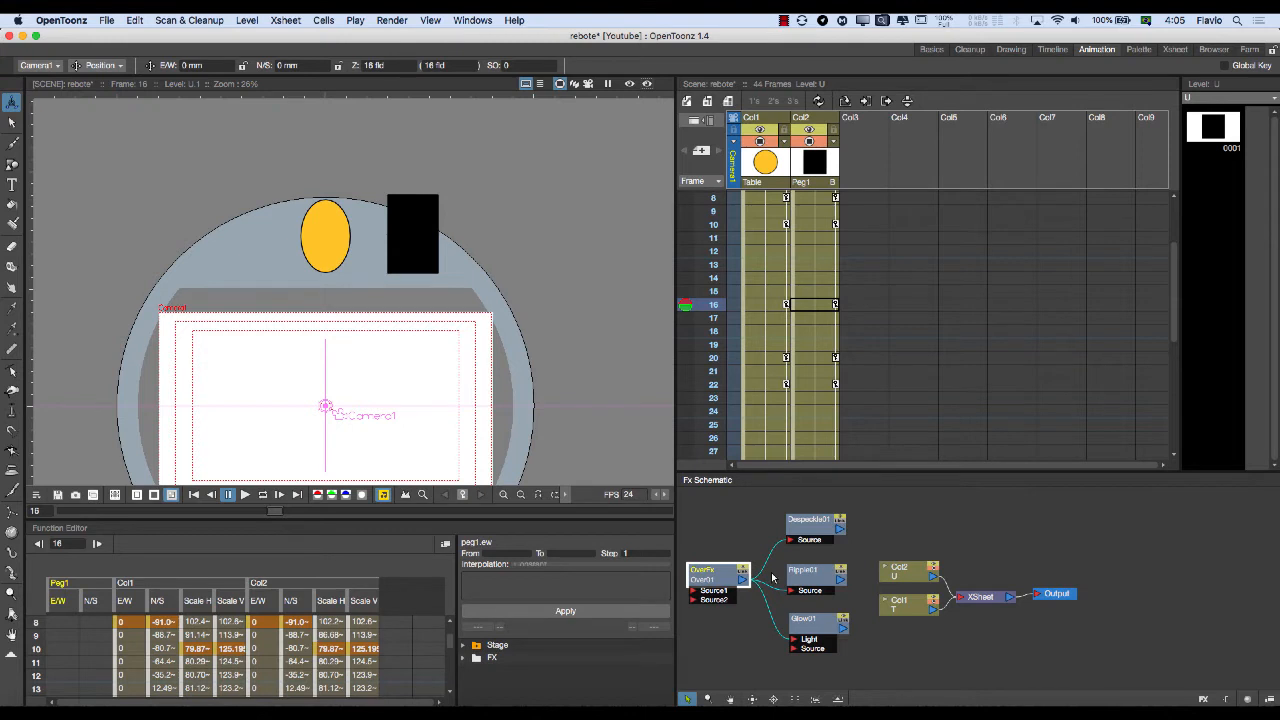
# Check the Over effect's settings, close them and shift its node slightly further from the three connected effects.
pyautogui.doubleClick(707, 578)
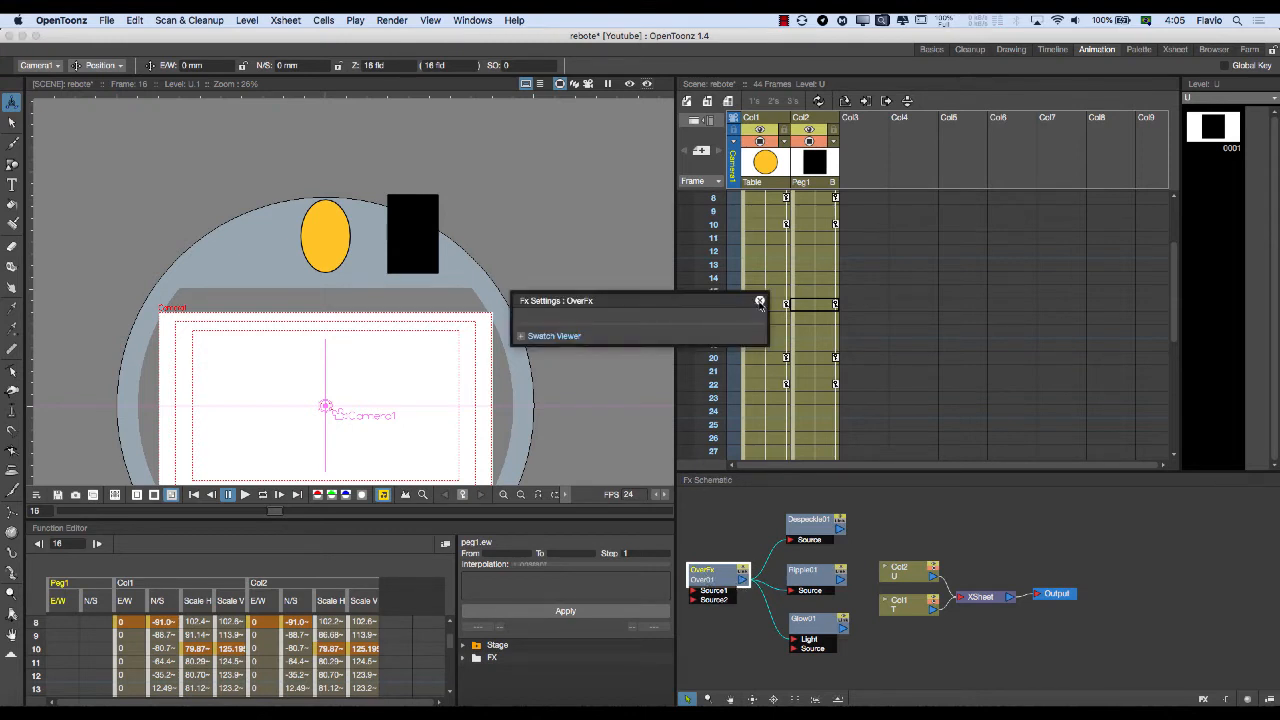
pyautogui.click(760, 301)
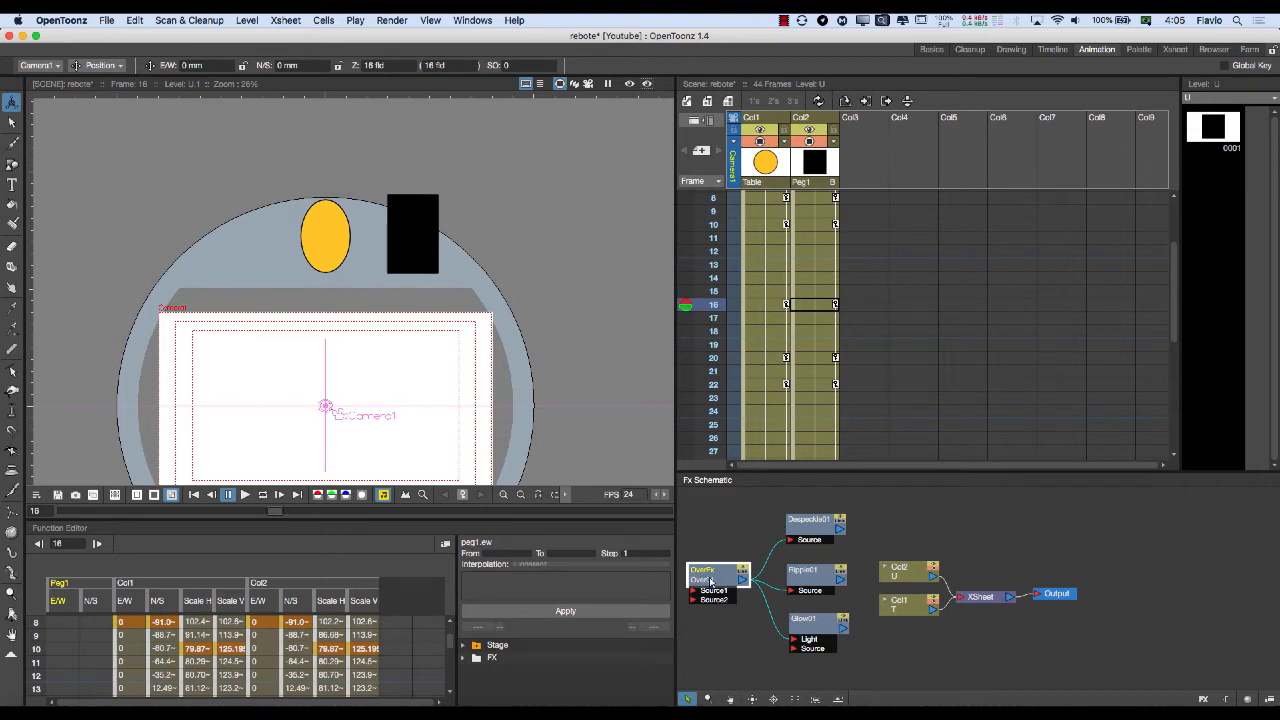
pyautogui.moveTo(710, 581); pyautogui.dragTo(706, 590)
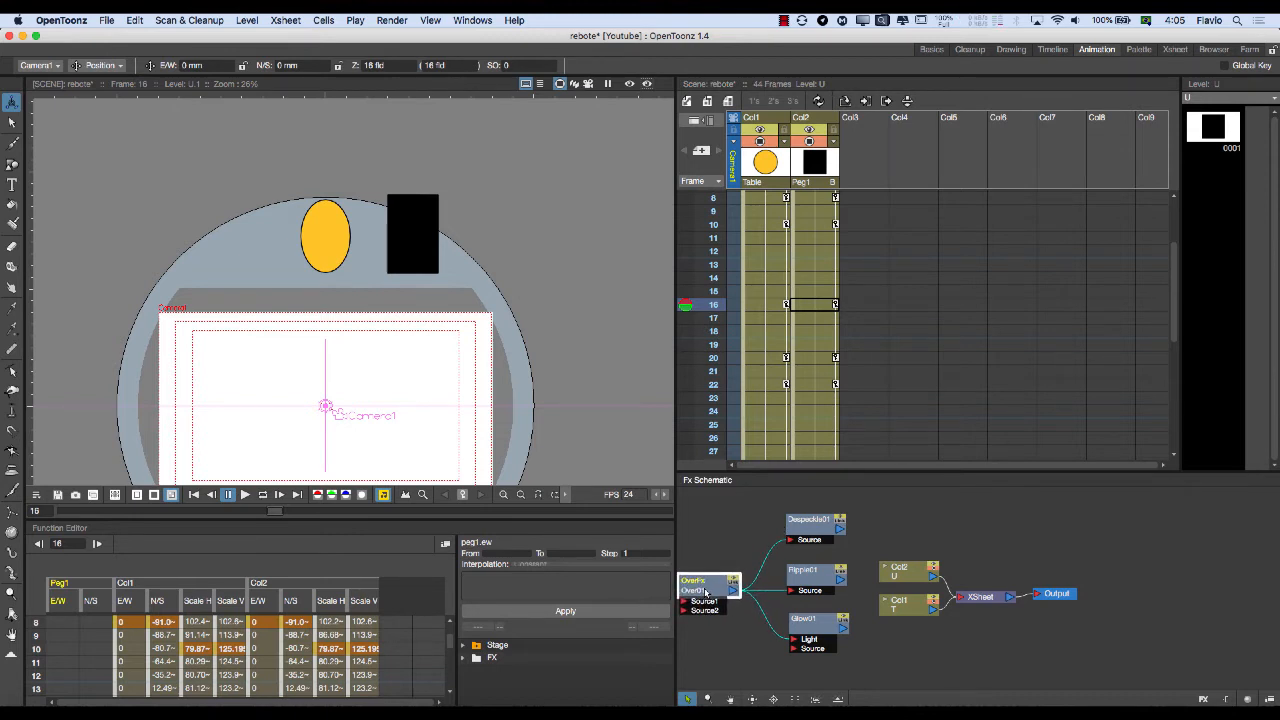
# Spread the Glow node slightly down and the Despeckle node slightly up, away from the Ripple node.
pyautogui.click(816, 622)
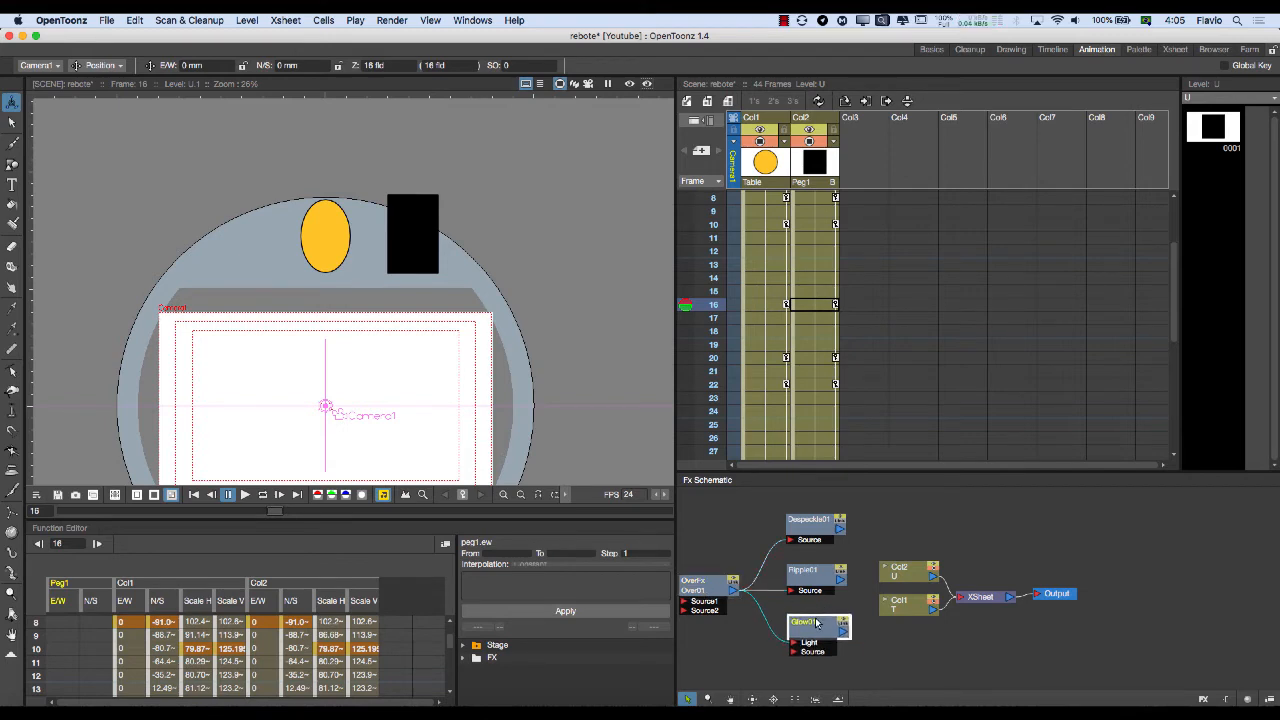
pyautogui.moveTo(816, 622); pyautogui.dragTo(816, 623)
pyautogui.click(692, 526)
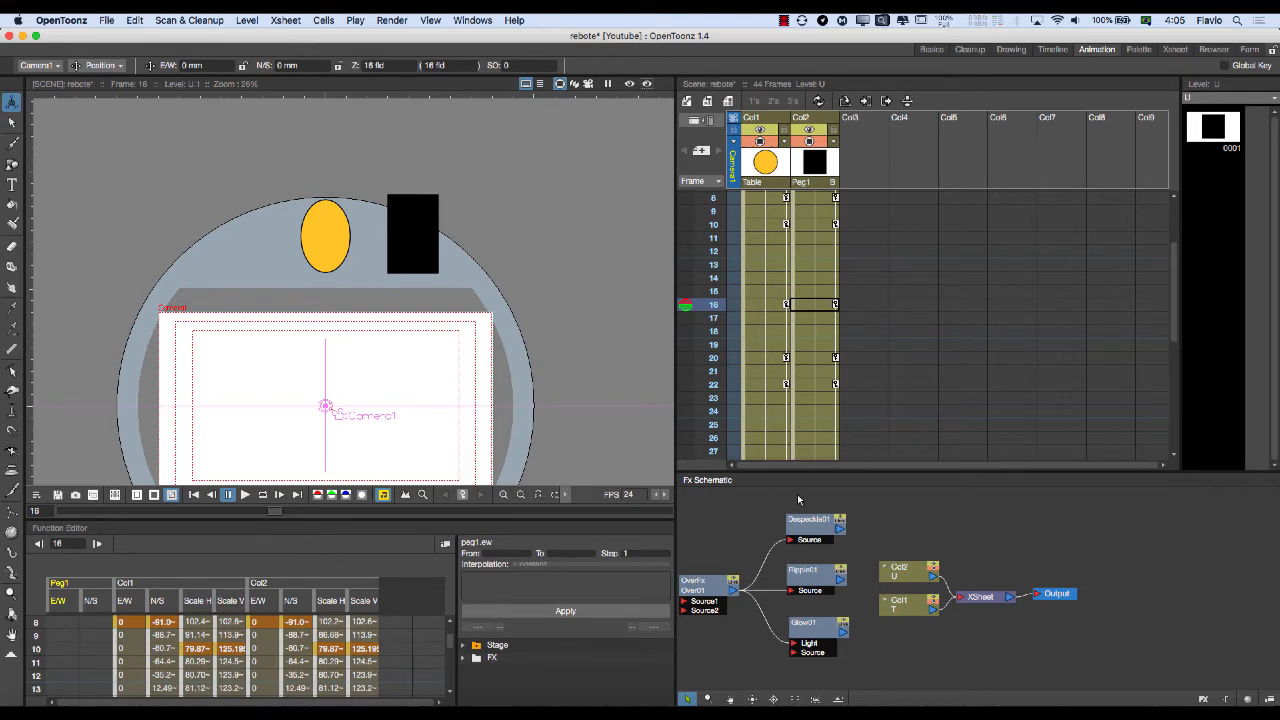
pyautogui.click(808, 521)
pyautogui.click(752, 519)
pyautogui.click(812, 528)
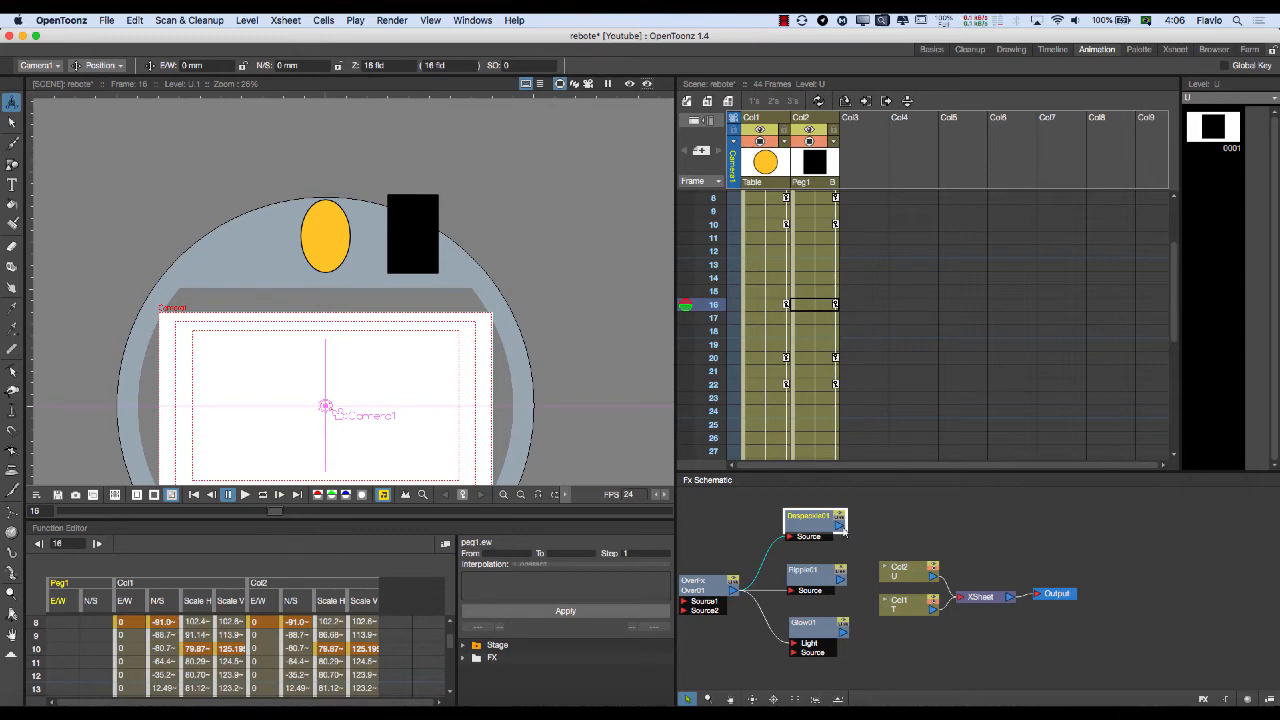
# Move the Col1, Col2, XSheet and Output nodes together, slightly further away from the effect nodes.
pyautogui.moveTo(1090, 540); pyautogui.dragTo(893, 647)
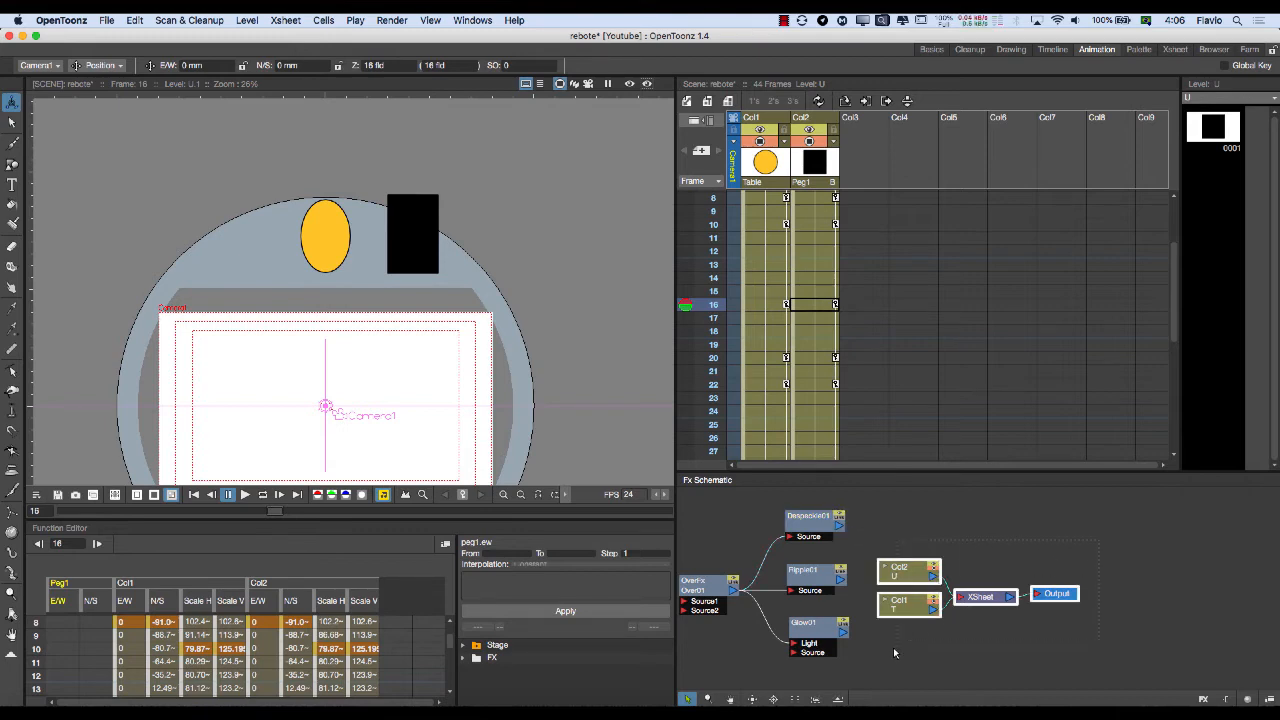
pyautogui.moveTo(903, 575); pyautogui.dragTo(925, 589)
pyautogui.click(880, 557)
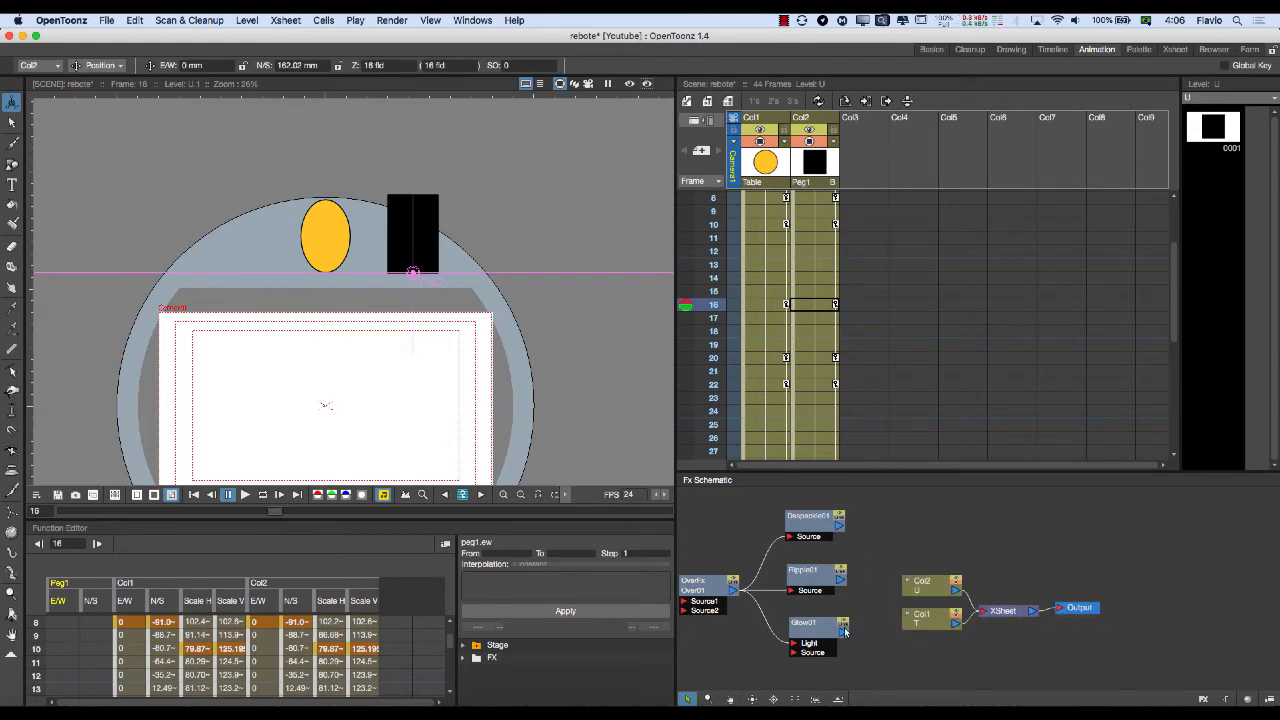
# Try to link the Glow node to Col2, toggle Col2's thumbnail, and connect the Ripple output to the XSheet node.
pyautogui.moveTo(845, 622); pyautogui.dragTo(907, 584)
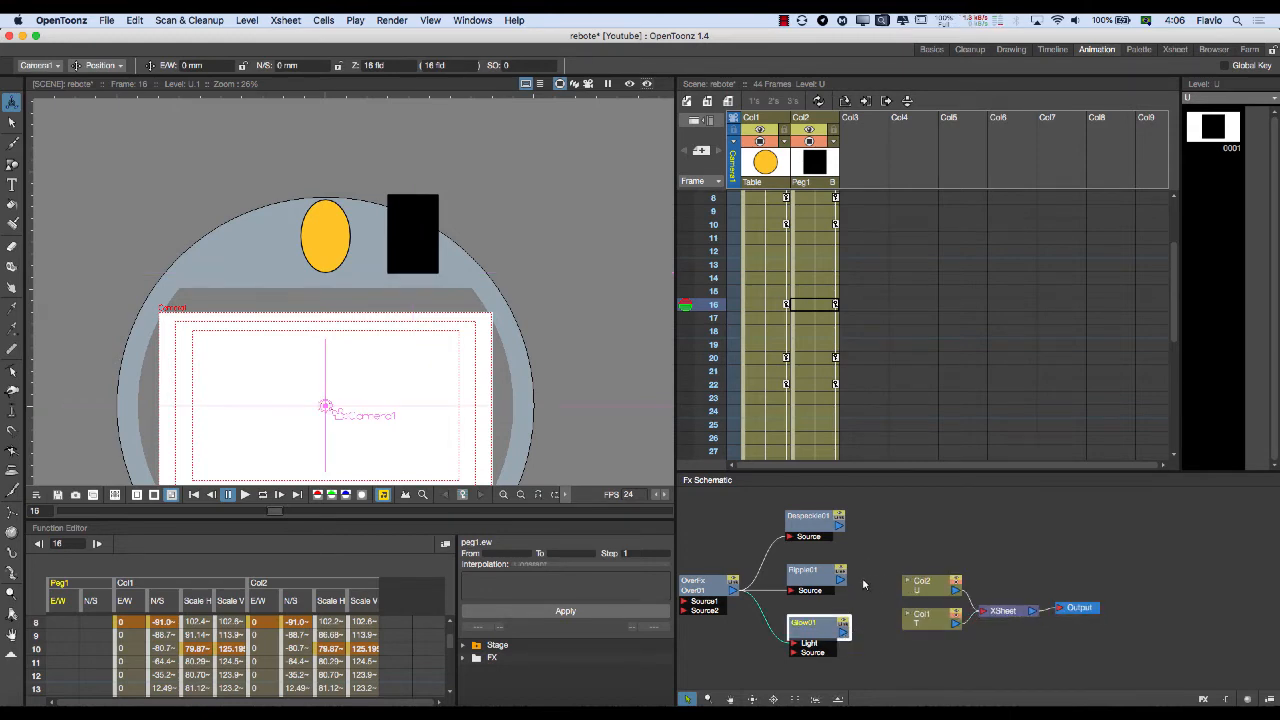
pyautogui.click(907, 583)
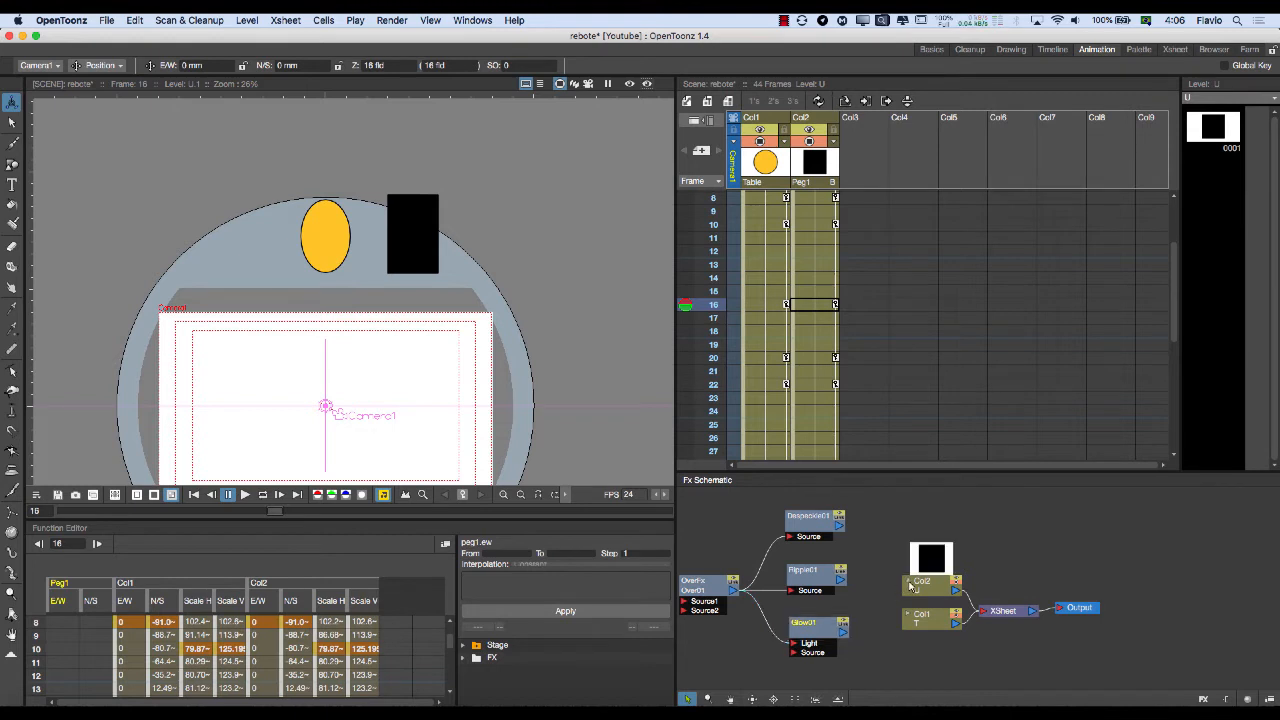
pyautogui.click(910, 584)
pyautogui.moveTo(841, 578); pyautogui.dragTo(982, 612)
# Move the Col1, Col2, XSheet and Output nodes up level with Ripple, and remove the Ripple-to-XSheet link.
pyautogui.moveTo(1116, 556); pyautogui.dragTo(913, 640)
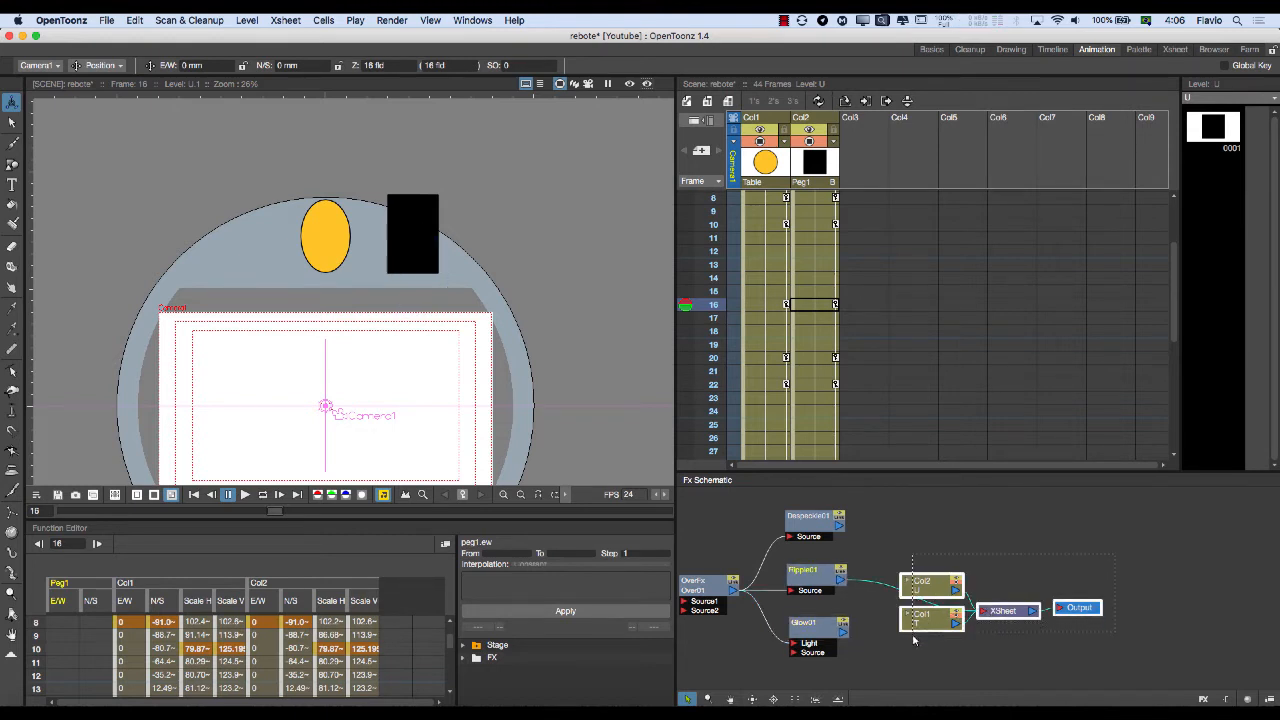
pyautogui.moveTo(939, 590)
pyautogui.mouseDown()
pyautogui.moveTo(940, 546)
pyautogui.moveTo(934, 612)
pyautogui.mouseUp()
pyautogui.click(935, 557)
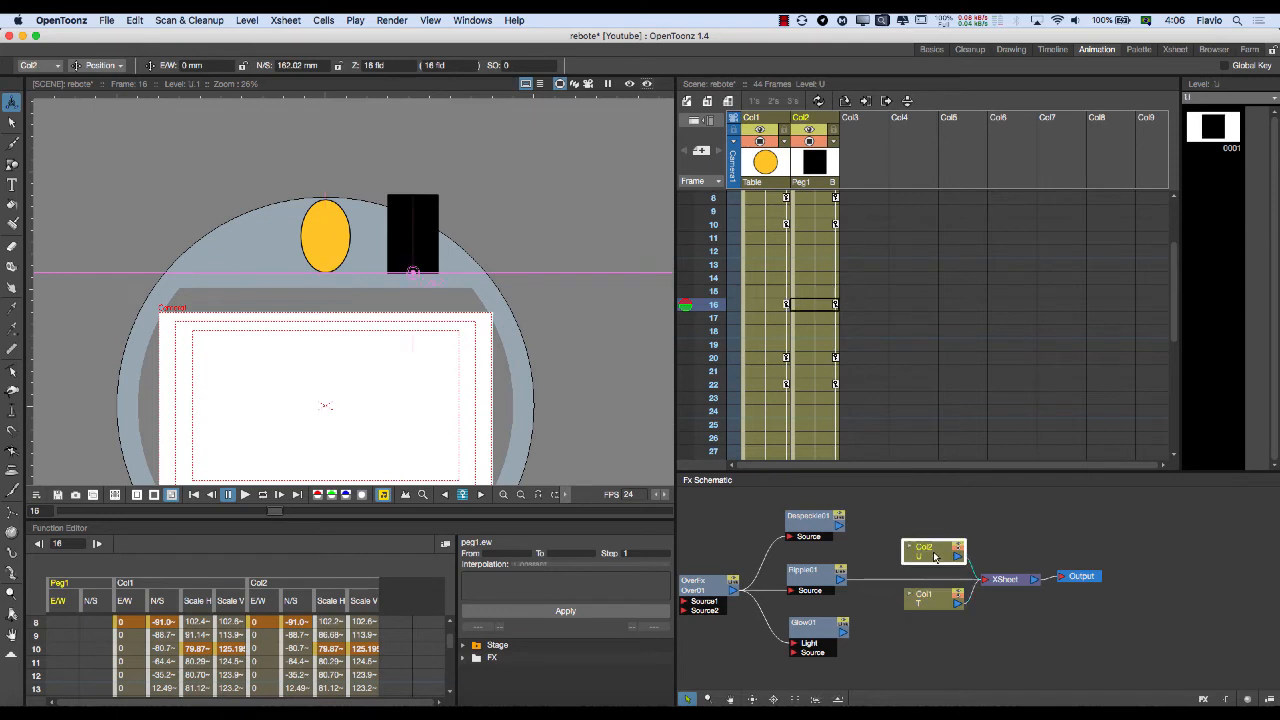
pyautogui.click(887, 549)
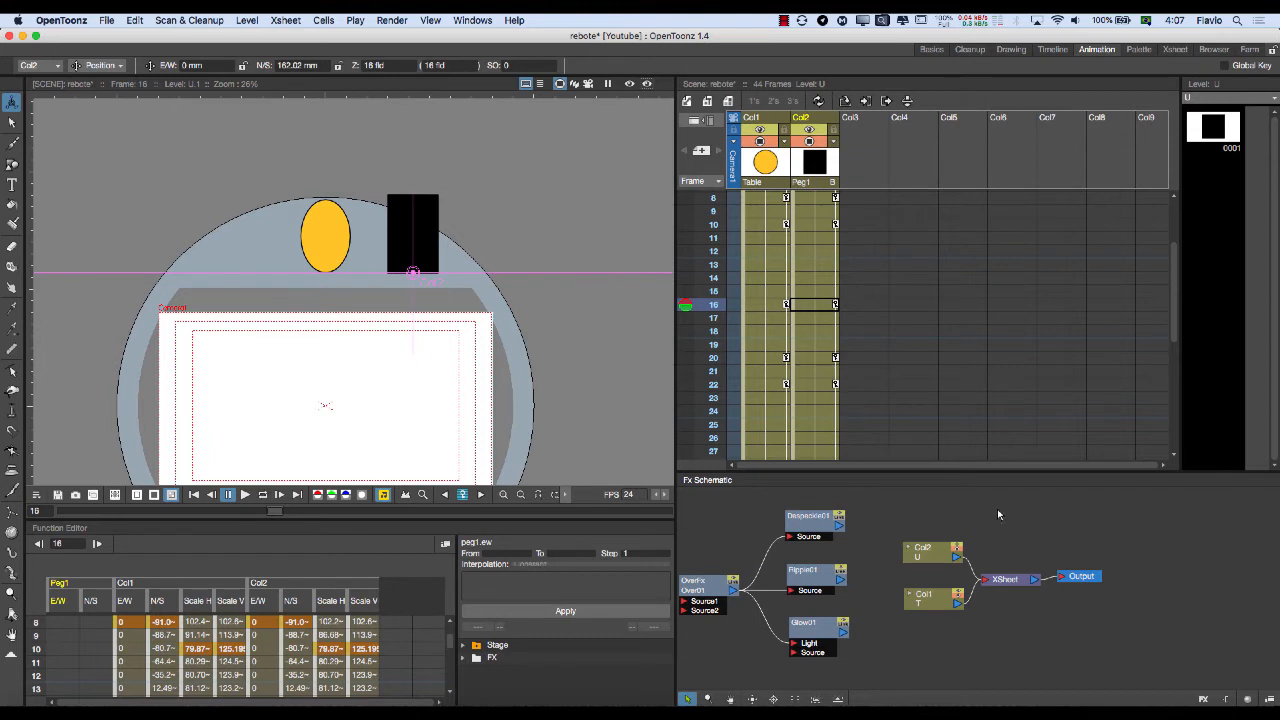
# Select the XSheet and Output nodes and nudge them slightly up between the two column nodes.
pyautogui.moveTo(1095, 530); pyautogui.dragTo(998, 578)
pyautogui.click(991, 549)
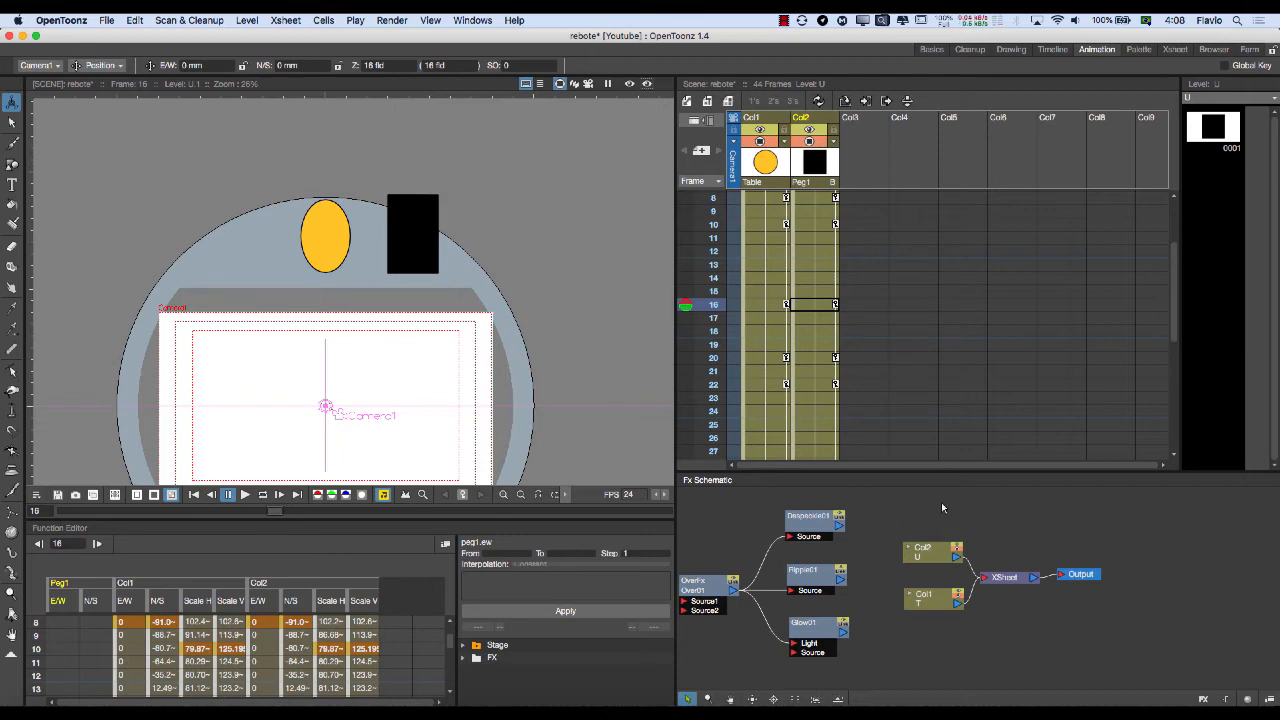
pyautogui.moveTo(984, 507); pyautogui.dragTo(1001, 509, button='middle')
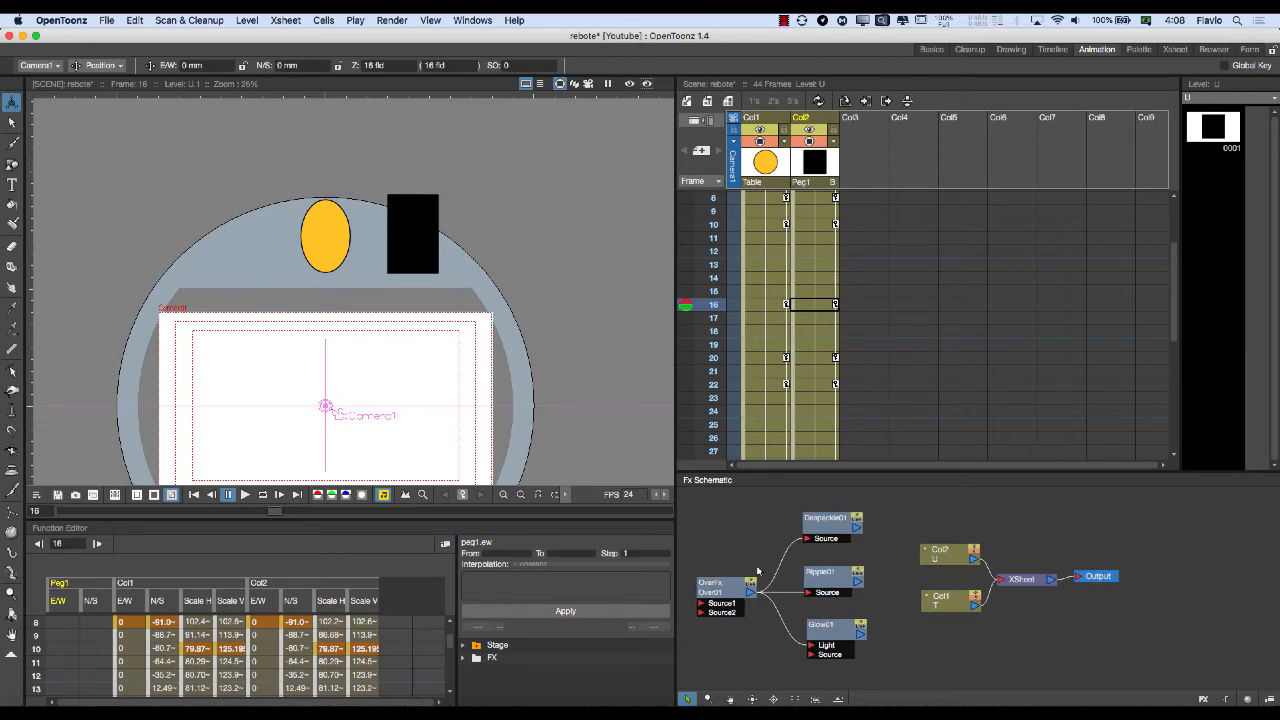
# Switch to Blender and play the walk animation of the rigged character in chica_A_caminata.blend.
pyautogui.click(654, 710)
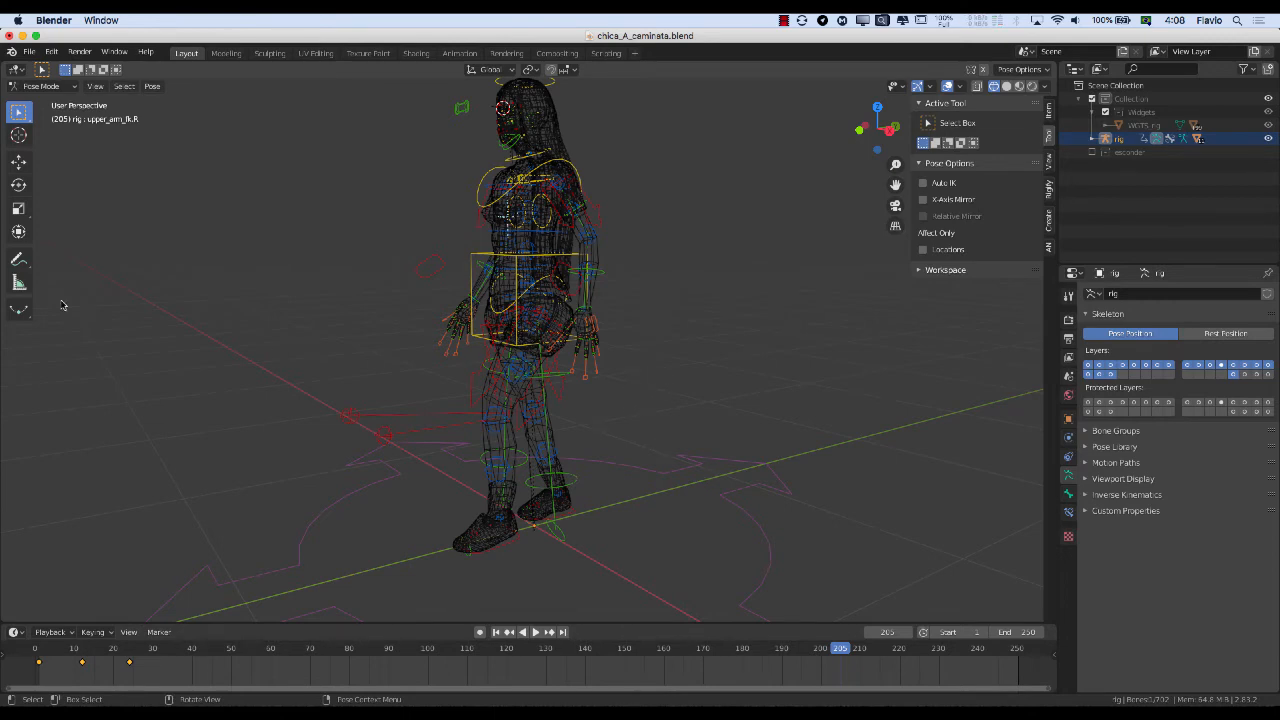
pyautogui.press('space')
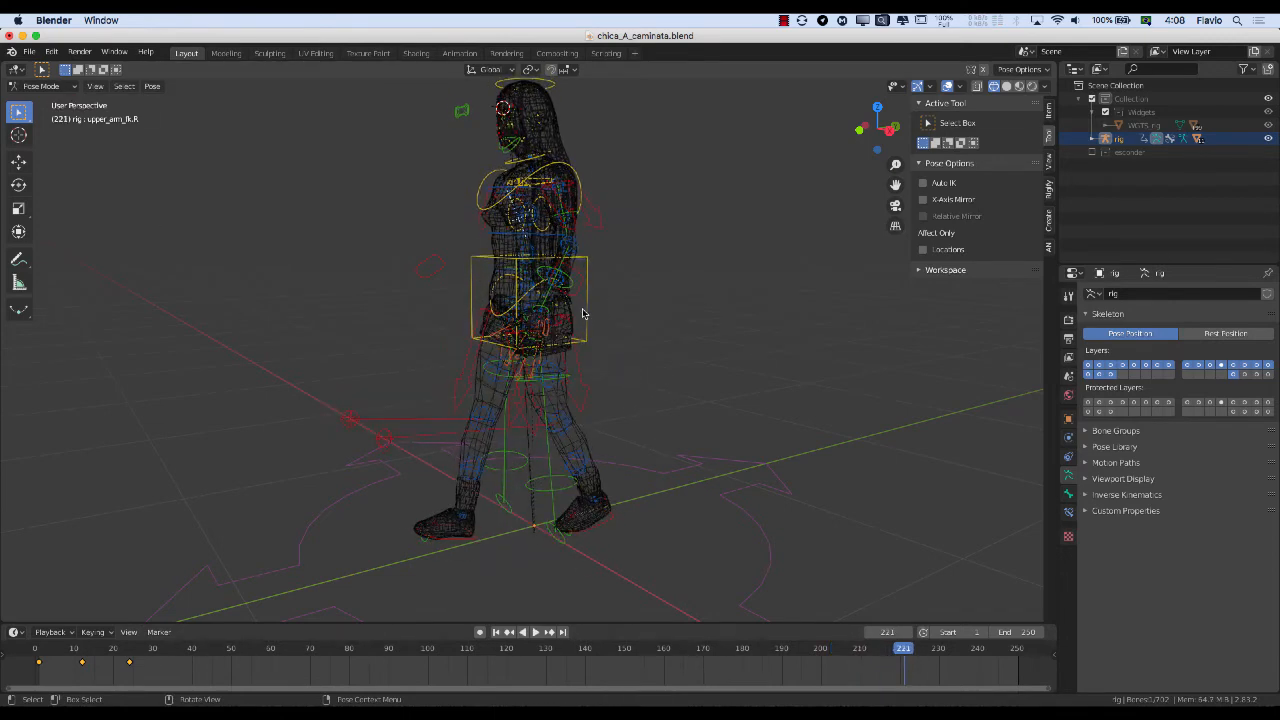
# Set the program language to Spanish (Español) in the preferences.
pyautogui.click(52, 52)
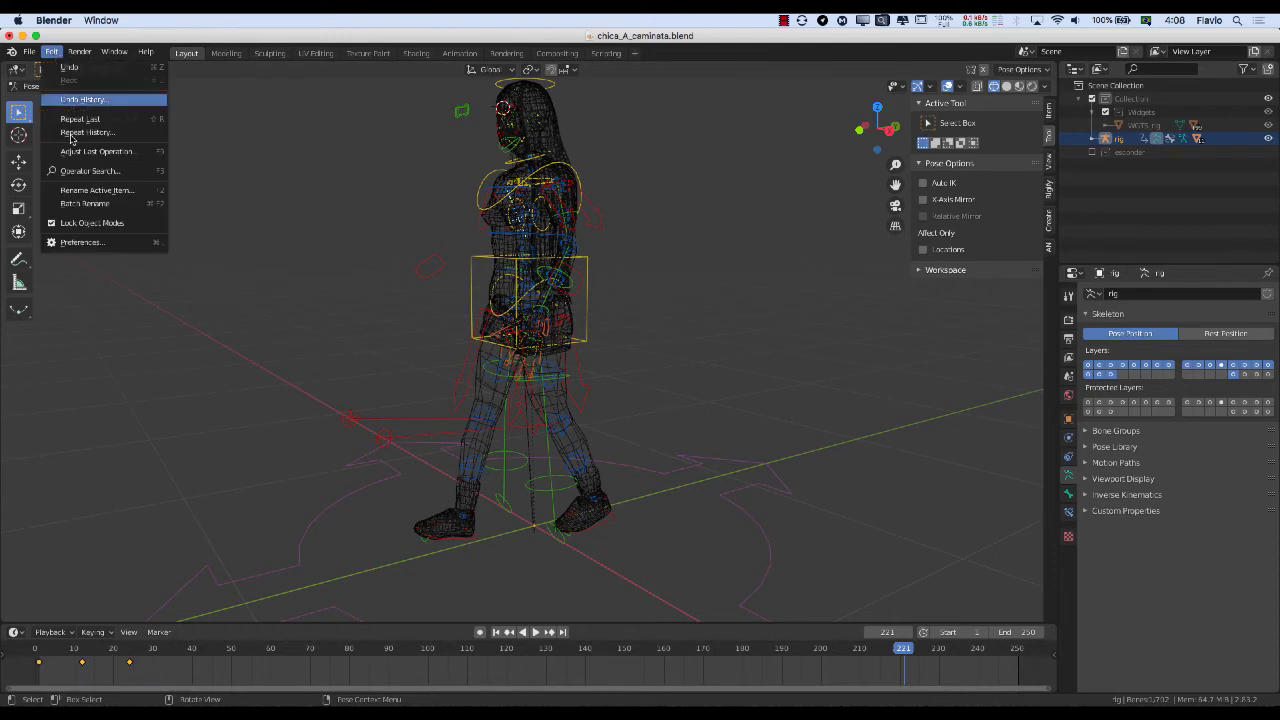
pyautogui.click(106, 242)
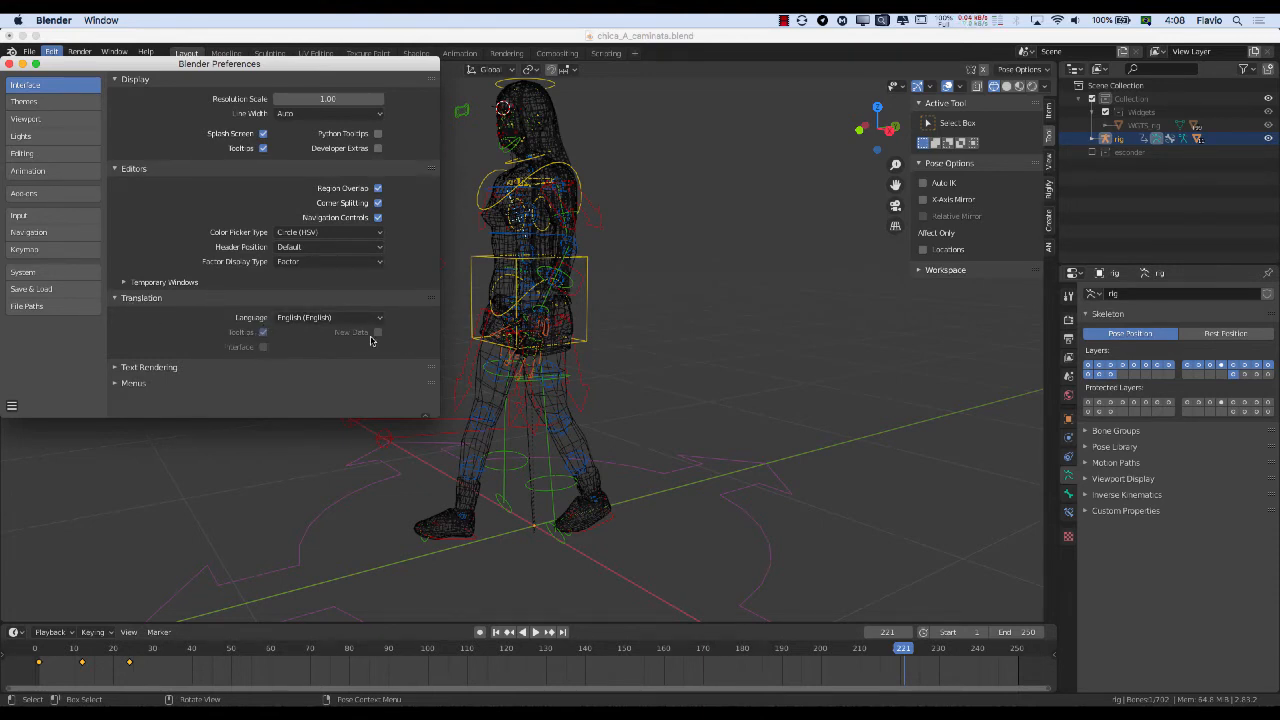
pyautogui.click(308, 320)
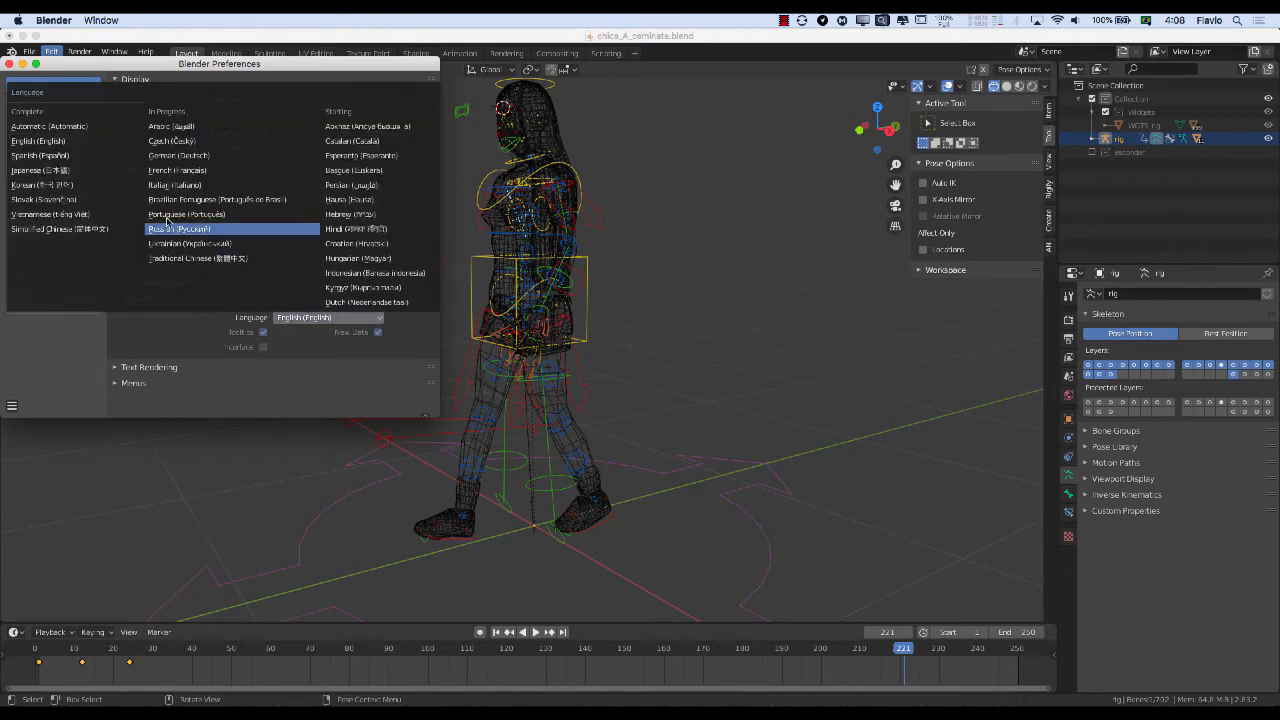
pyautogui.click(53, 156)
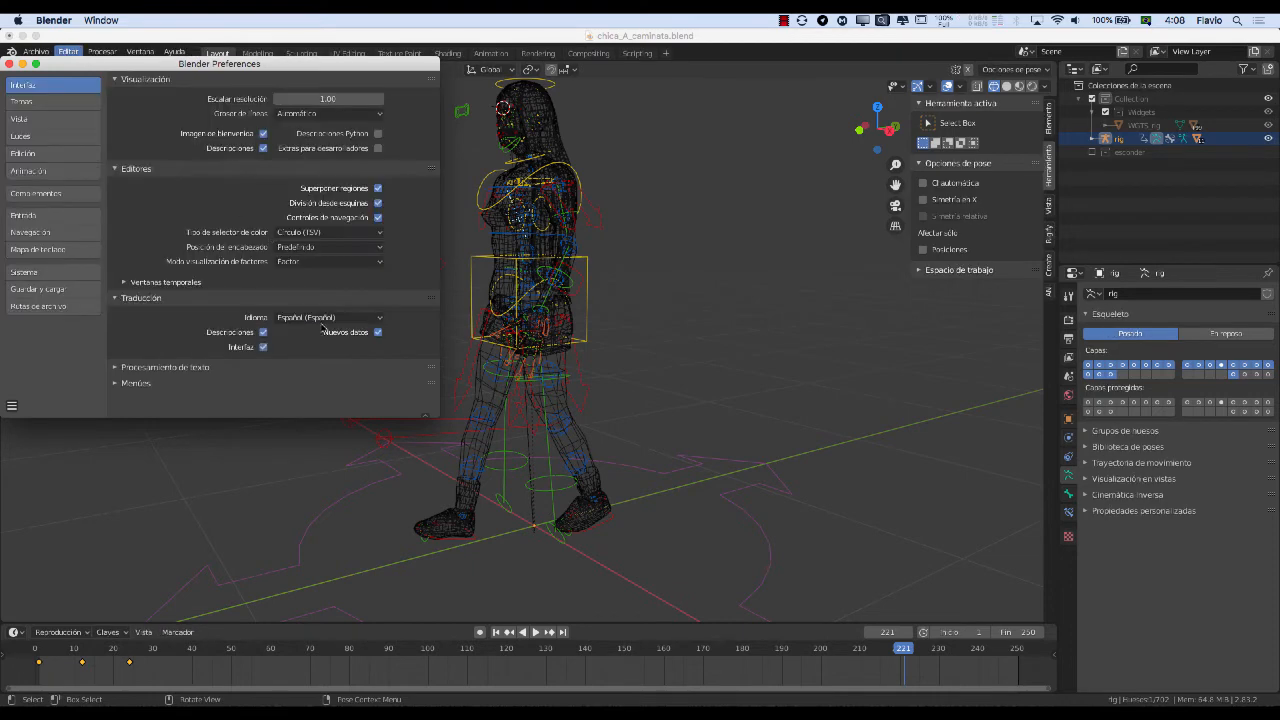
# Turn off translation of the interface and new data, and close the preferences window.
pyautogui.click(261, 347)
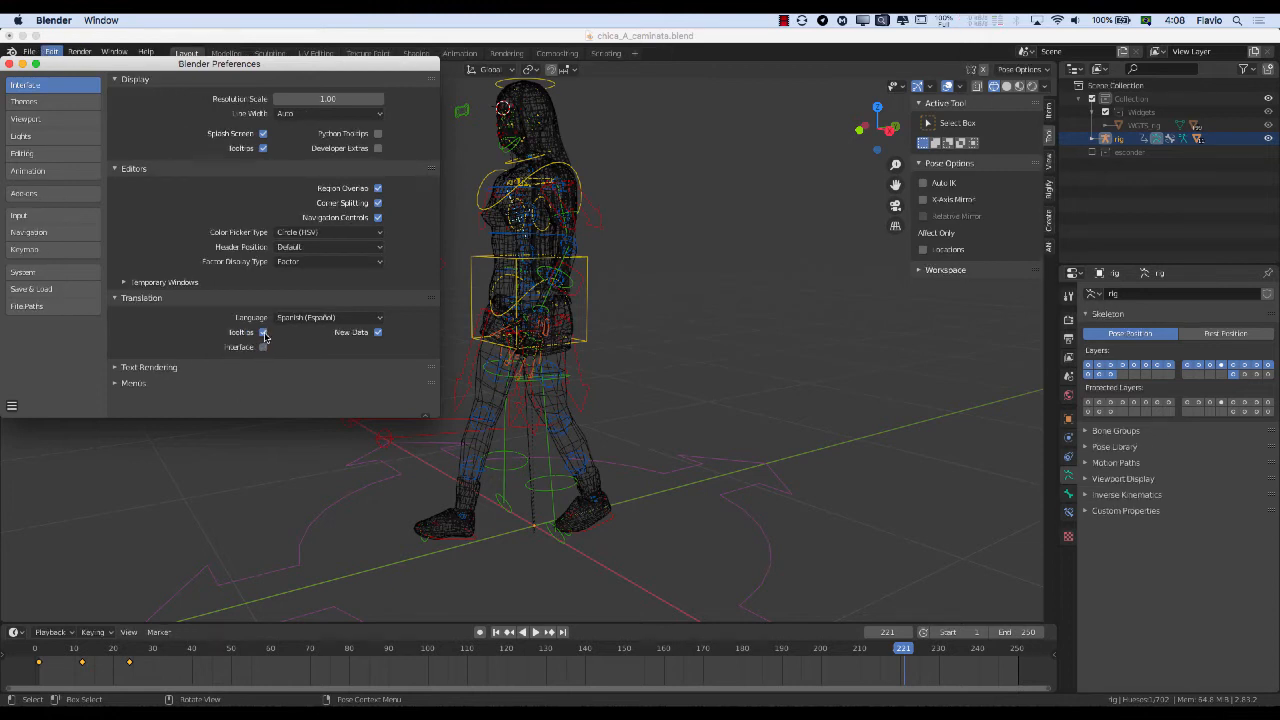
pyautogui.click(377, 333)
pyautogui.click(316, 321)
pyautogui.click(314, 370)
pyautogui.click(290, 366)
pyautogui.click(10, 64)
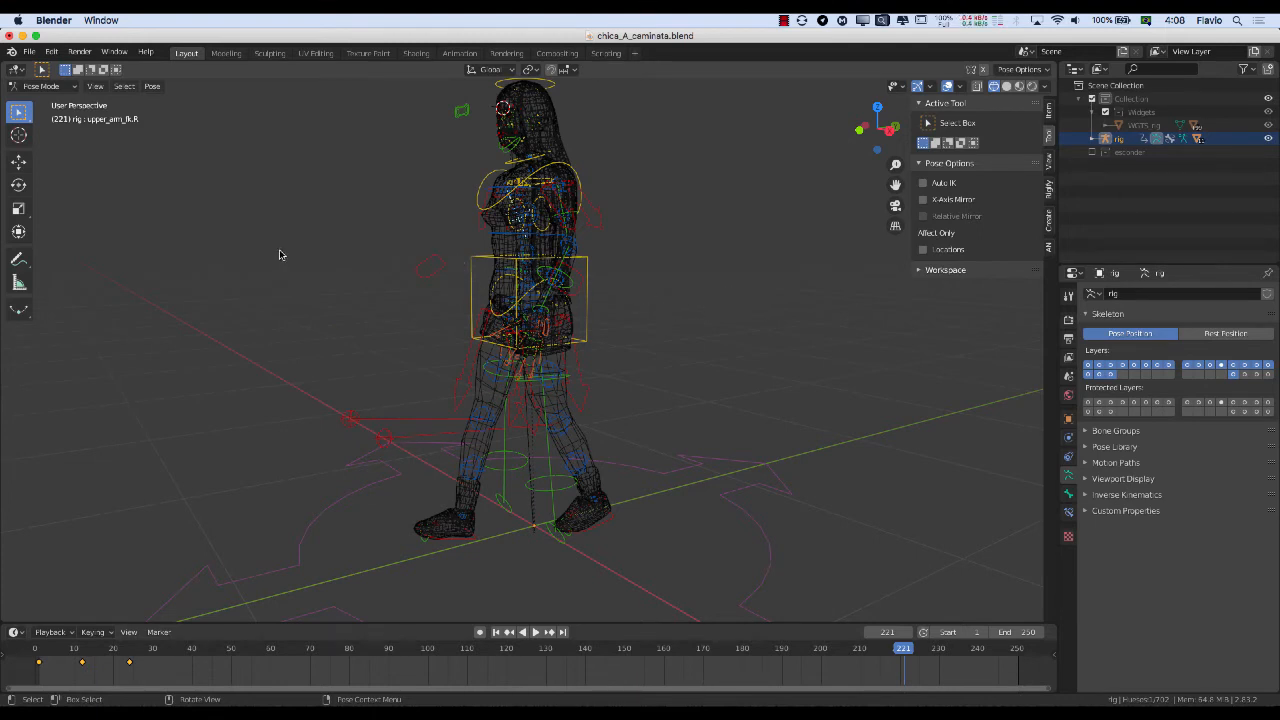
# Activate the Move tool in Pose Mode and examine the available Pose commands.
pyautogui.click(19, 162)
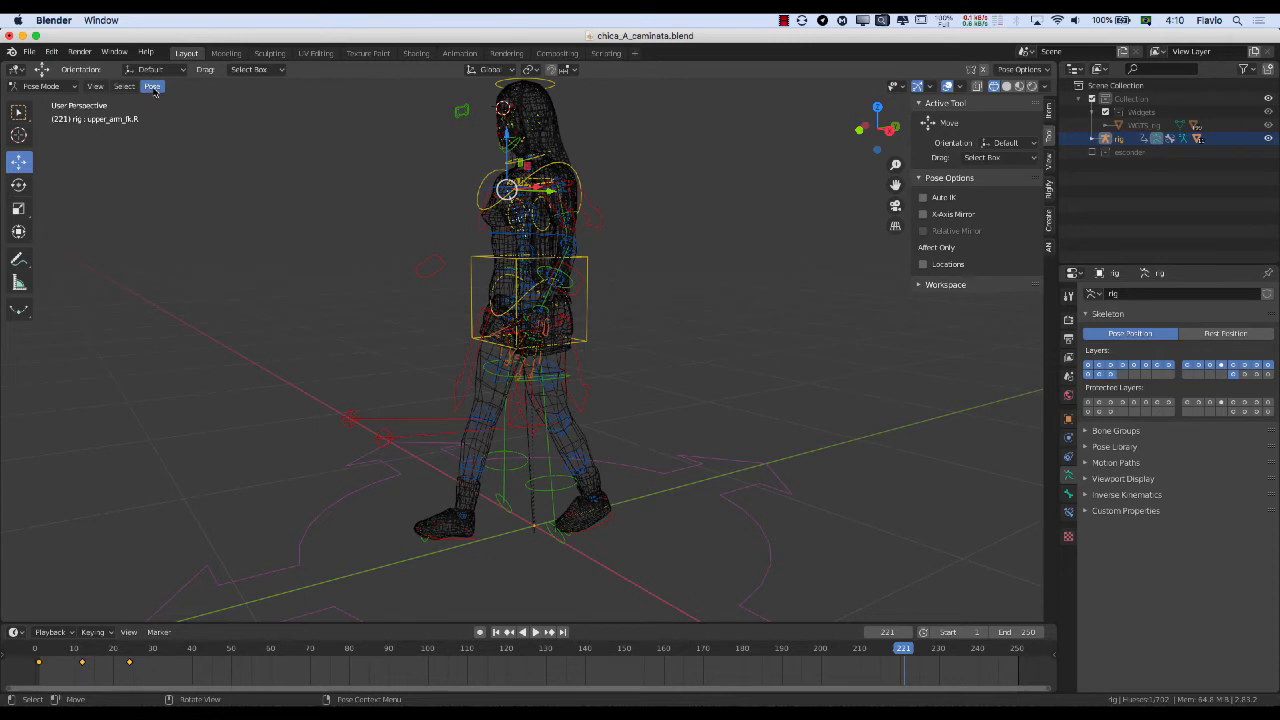
pyautogui.click(153, 87)
pyautogui.moveTo(190, 145)
# Switch to the Compositing workspace and enable Use Nodes for the scene.
pyautogui.click(557, 53)
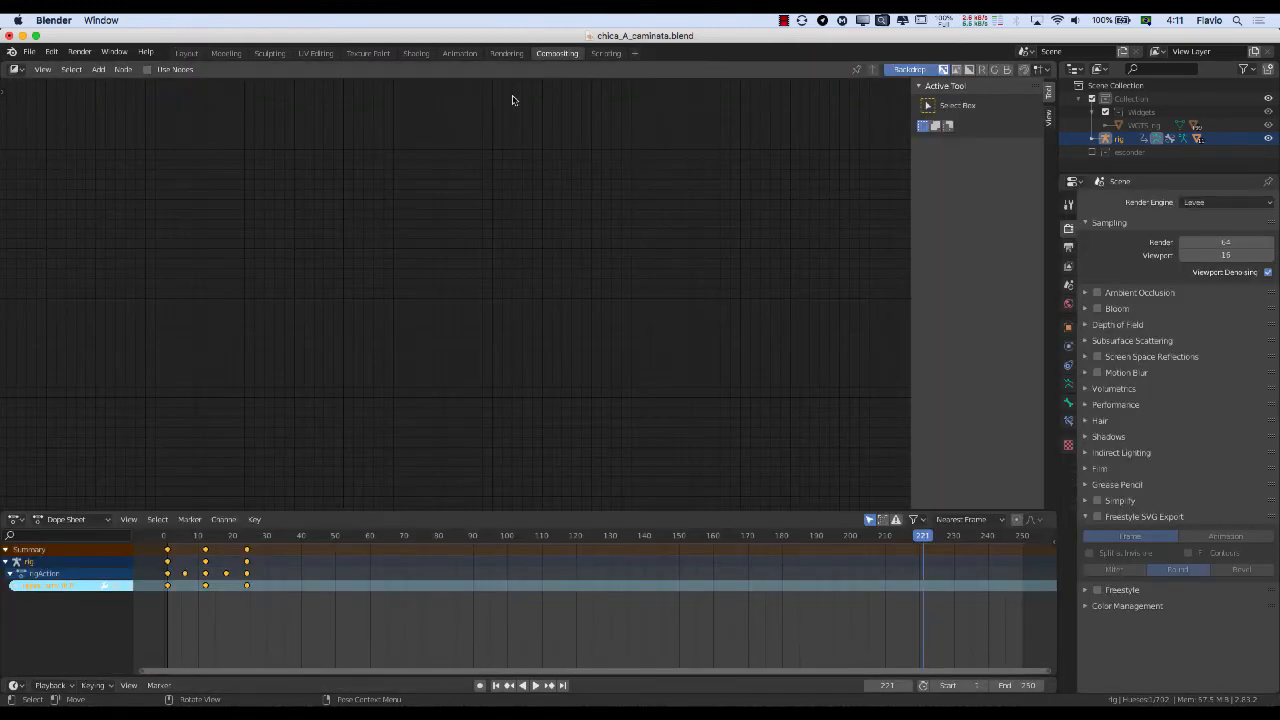
pyautogui.click(147, 69)
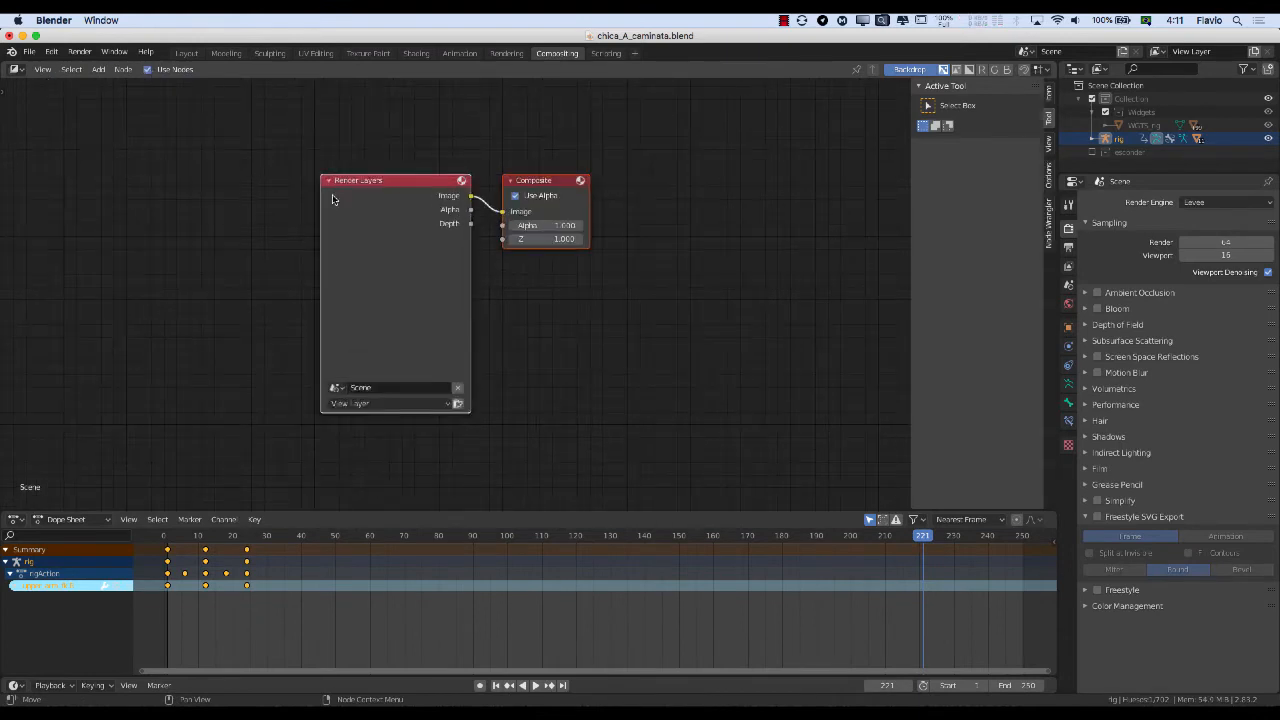
pyautogui.moveTo(333, 199); pyautogui.dragTo(256, 221, button='middle')
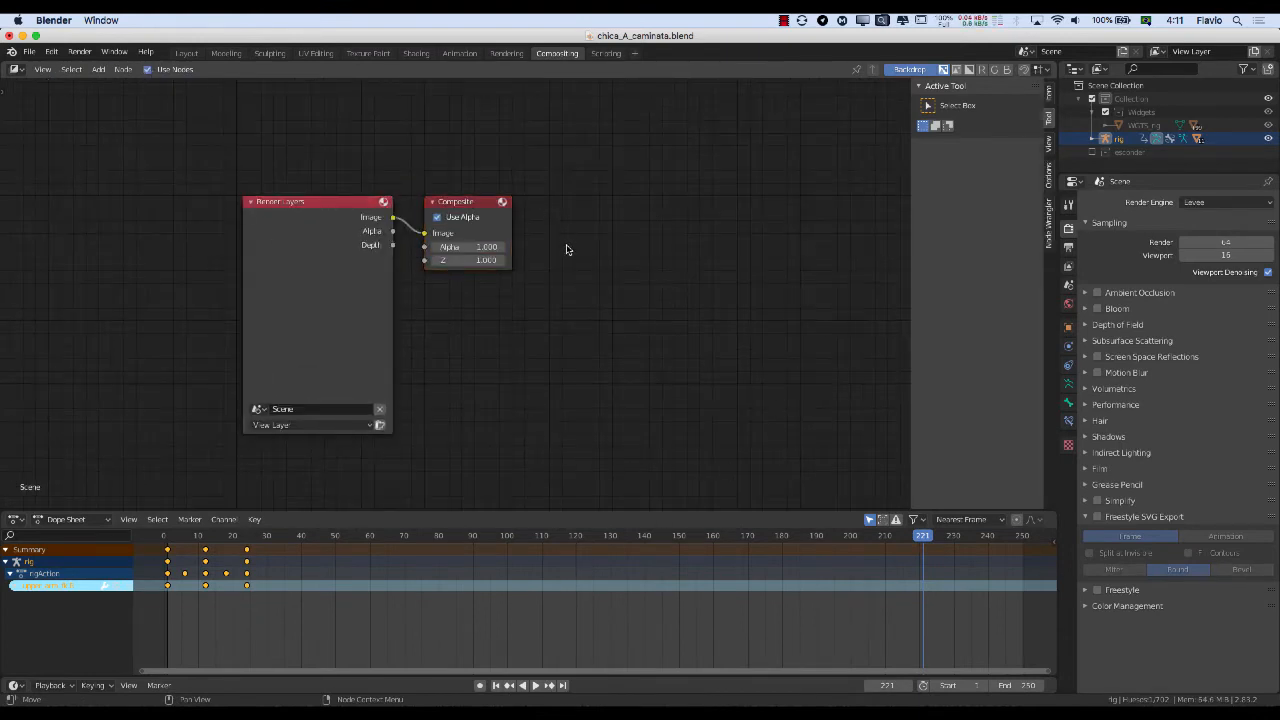
# Add an Alpha Over node to the right of the Composite node and a Color Correction node below it.
pyautogui.hotkey('shift', 'a')
pyautogui.moveTo(568, 249)
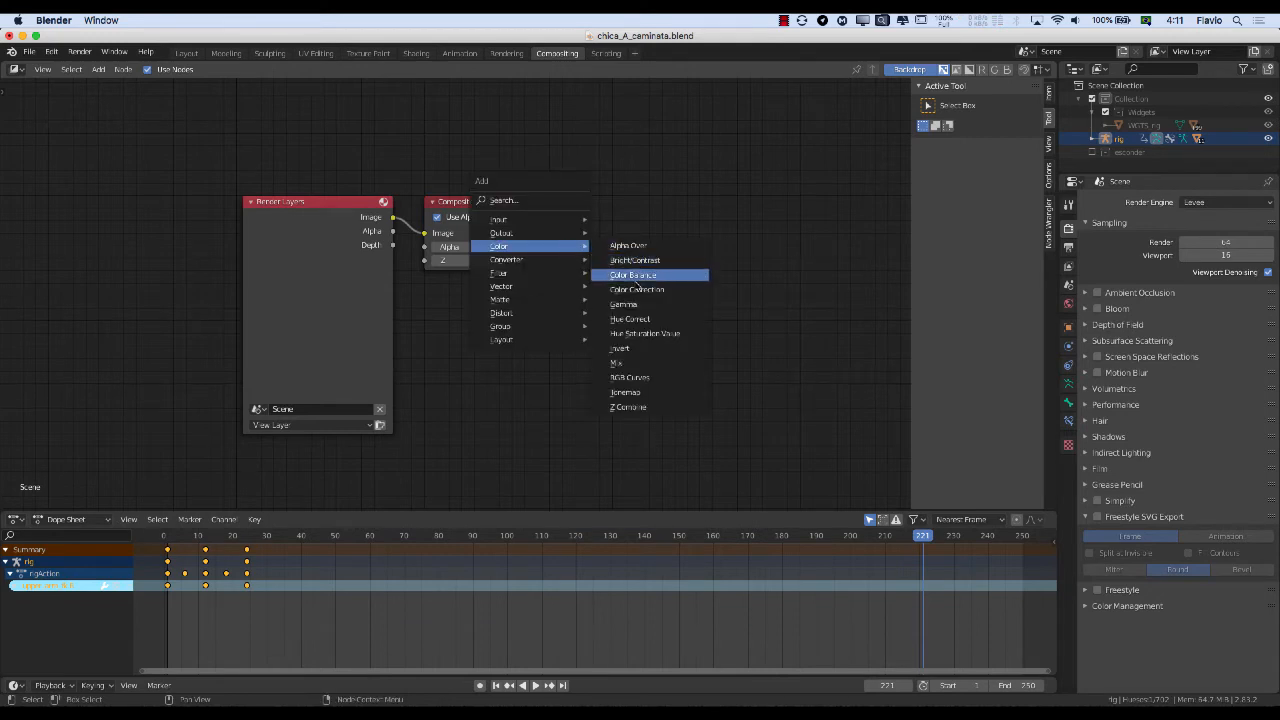
pyautogui.click(626, 245)
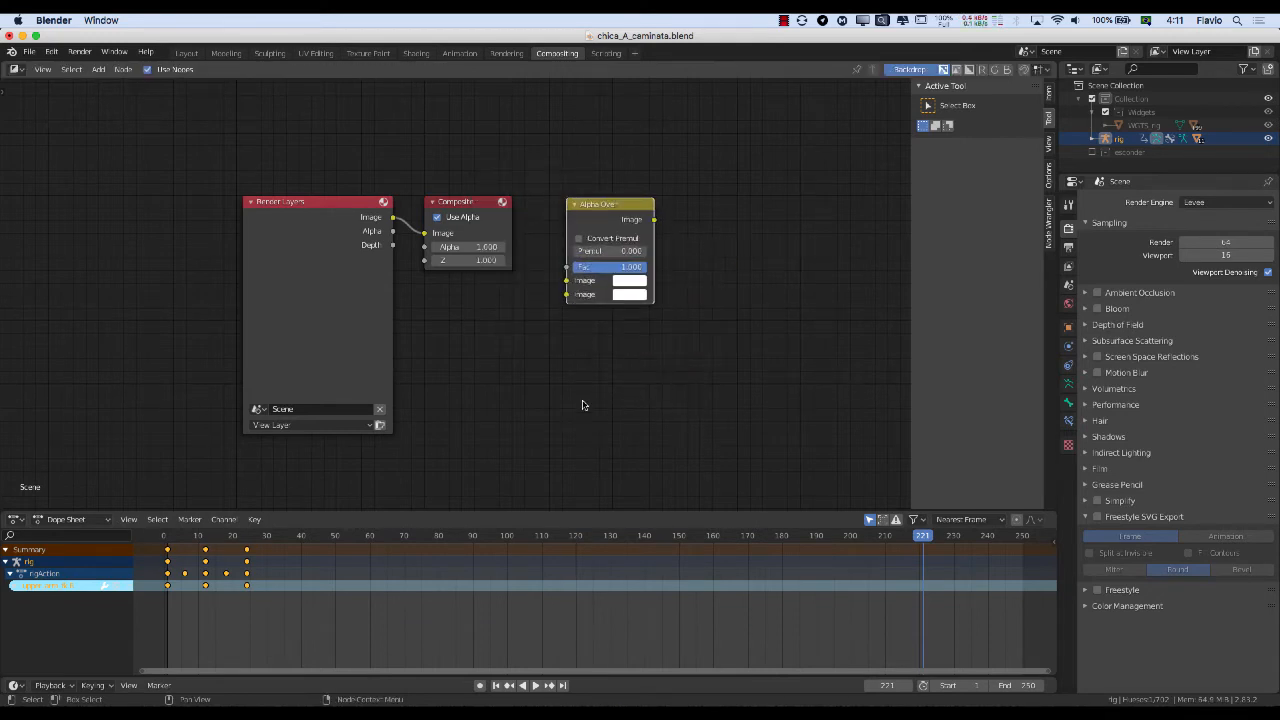
pyautogui.hotkey('shift', 'a')
pyautogui.moveTo(588, 388)
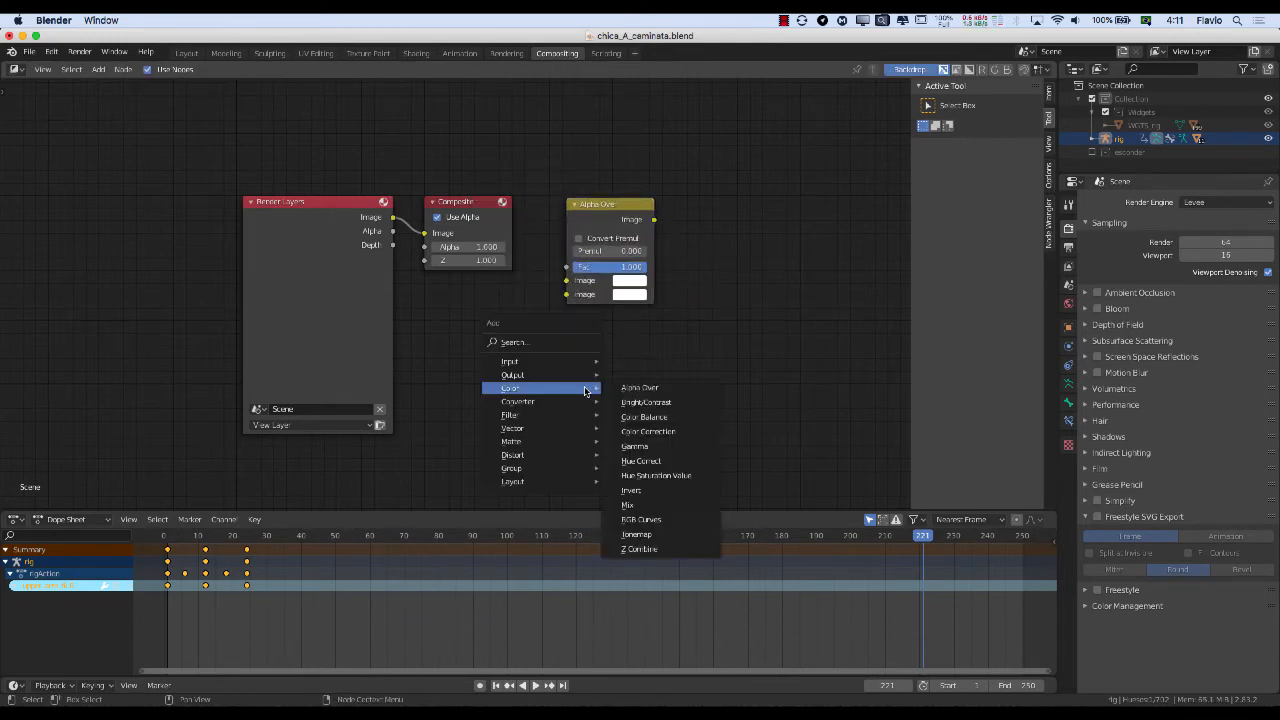
pyautogui.click(648, 431)
pyautogui.click(586, 398)
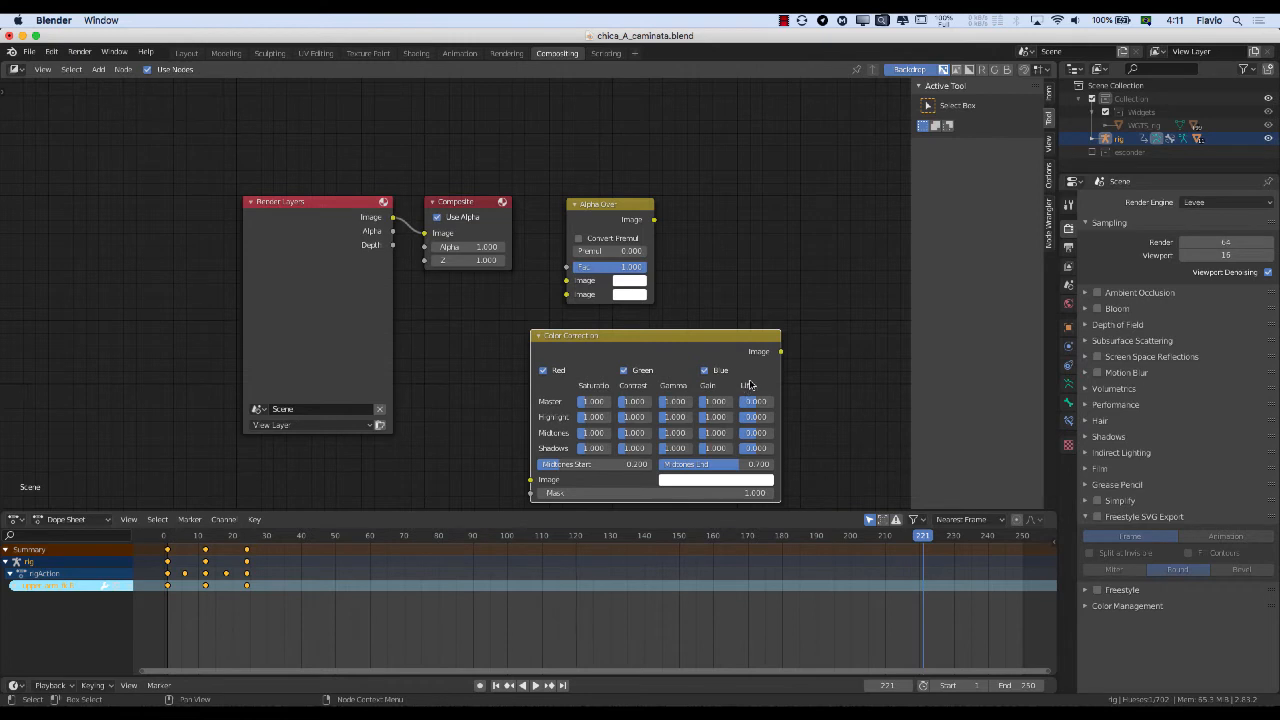
pyautogui.click(476, 351)
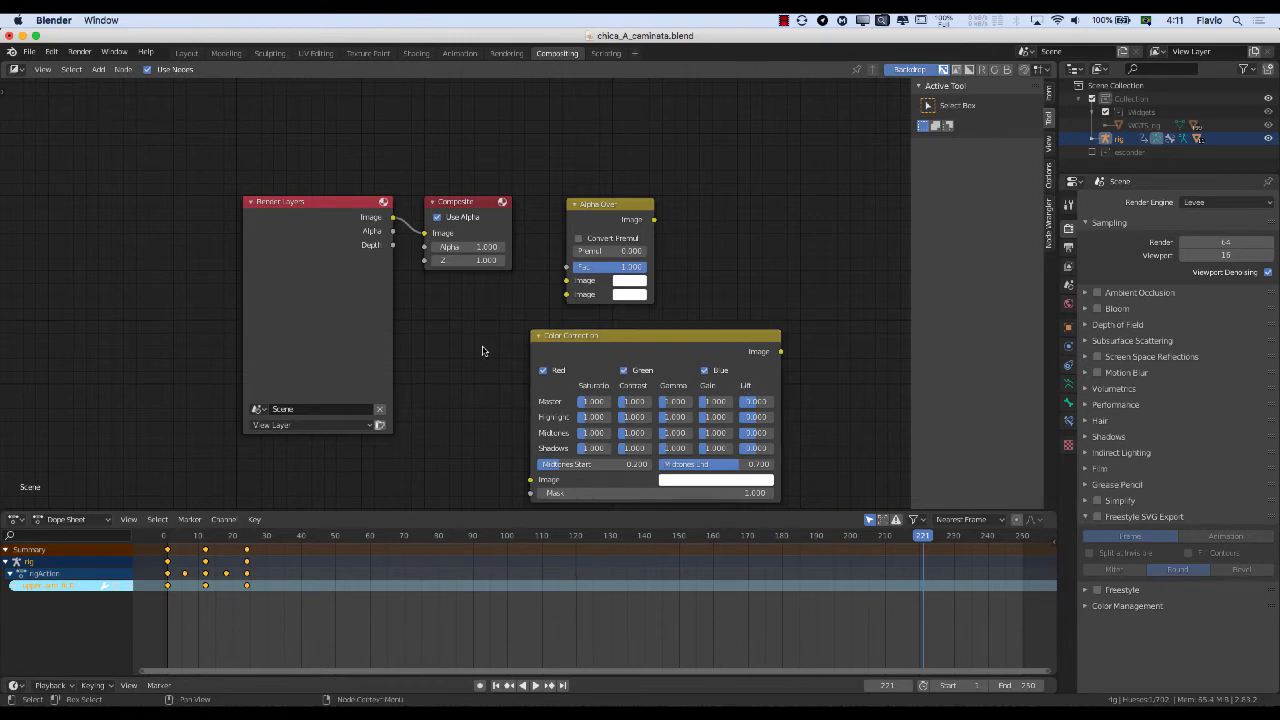
pyautogui.hotkey('shift', 'a')
pyautogui.moveTo(478, 363)
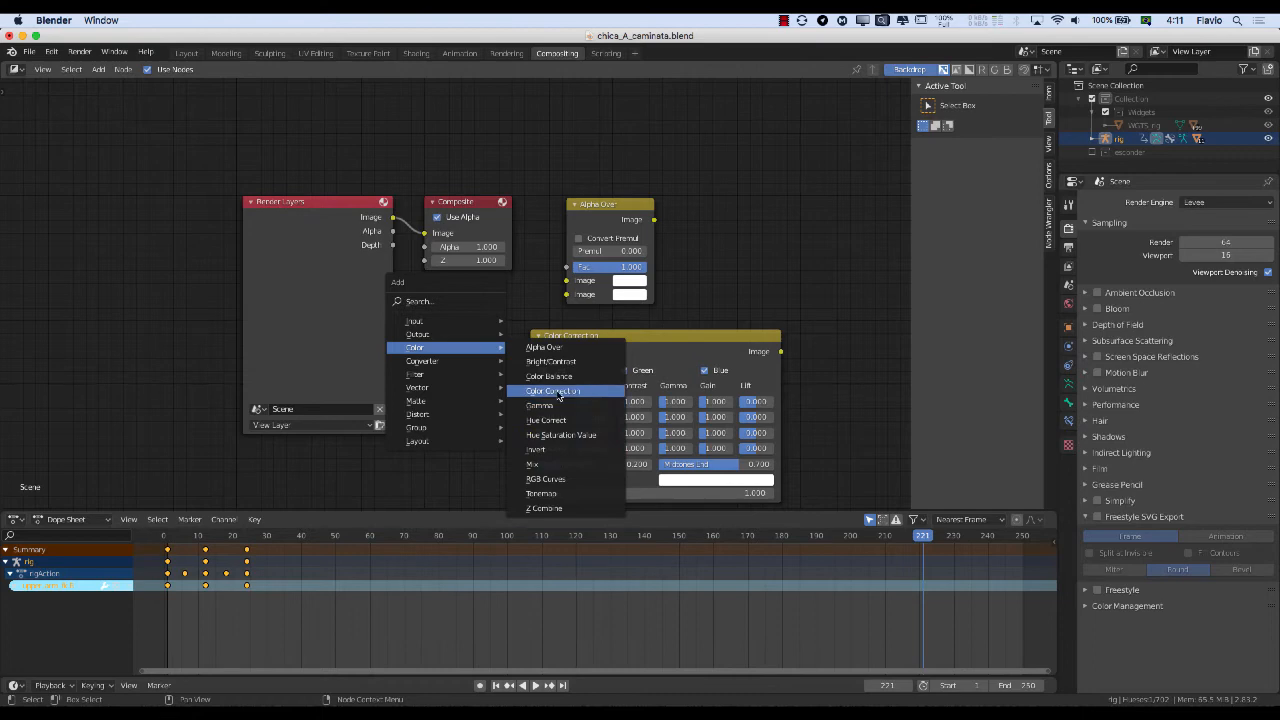
pyautogui.click(555, 391)
pyautogui.click(667, 258)
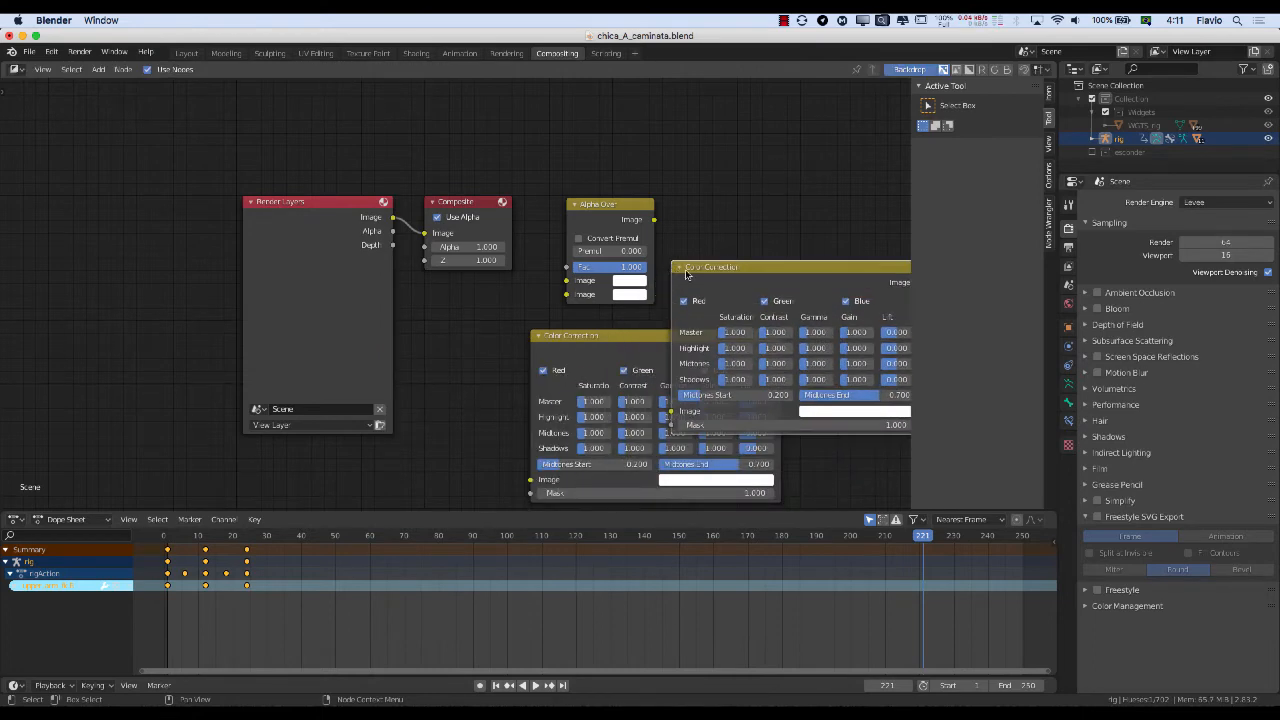
pyautogui.press('x')
# Add a Color Balance node to the right of the Alpha Over node.
pyautogui.hotkey('shift', 'a')
pyautogui.moveTo(700, 271)
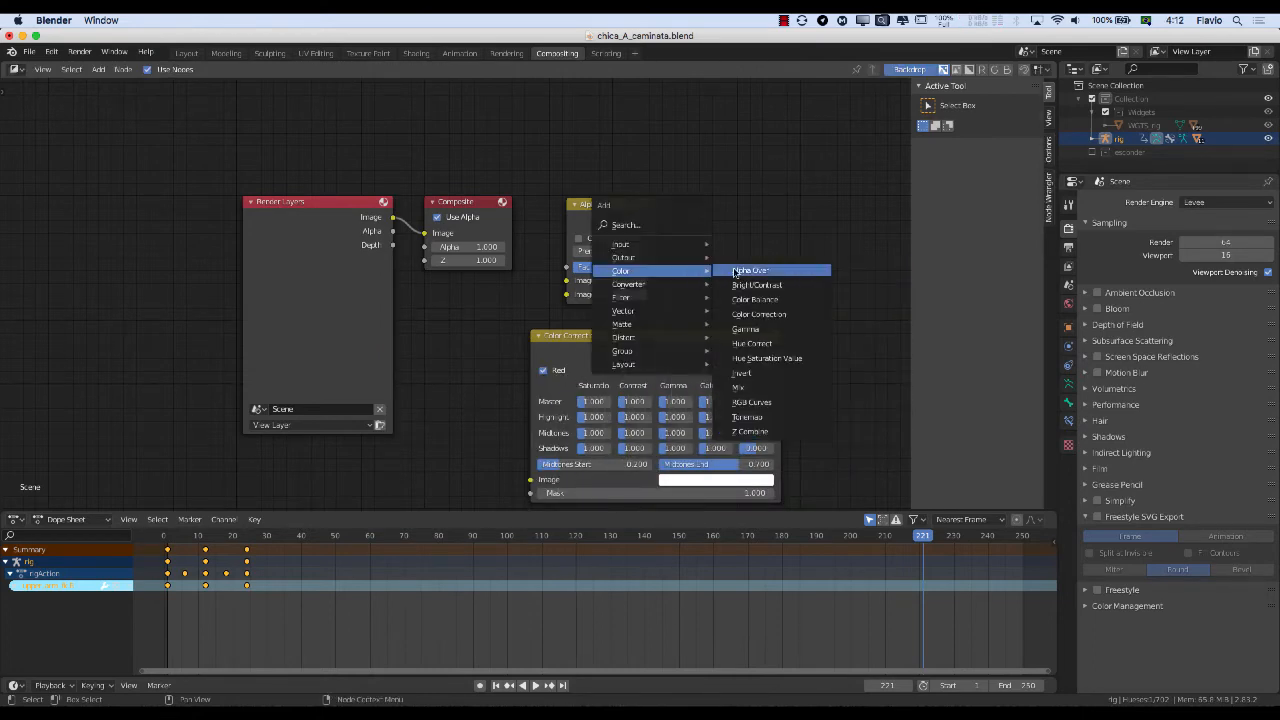
pyautogui.click(745, 304)
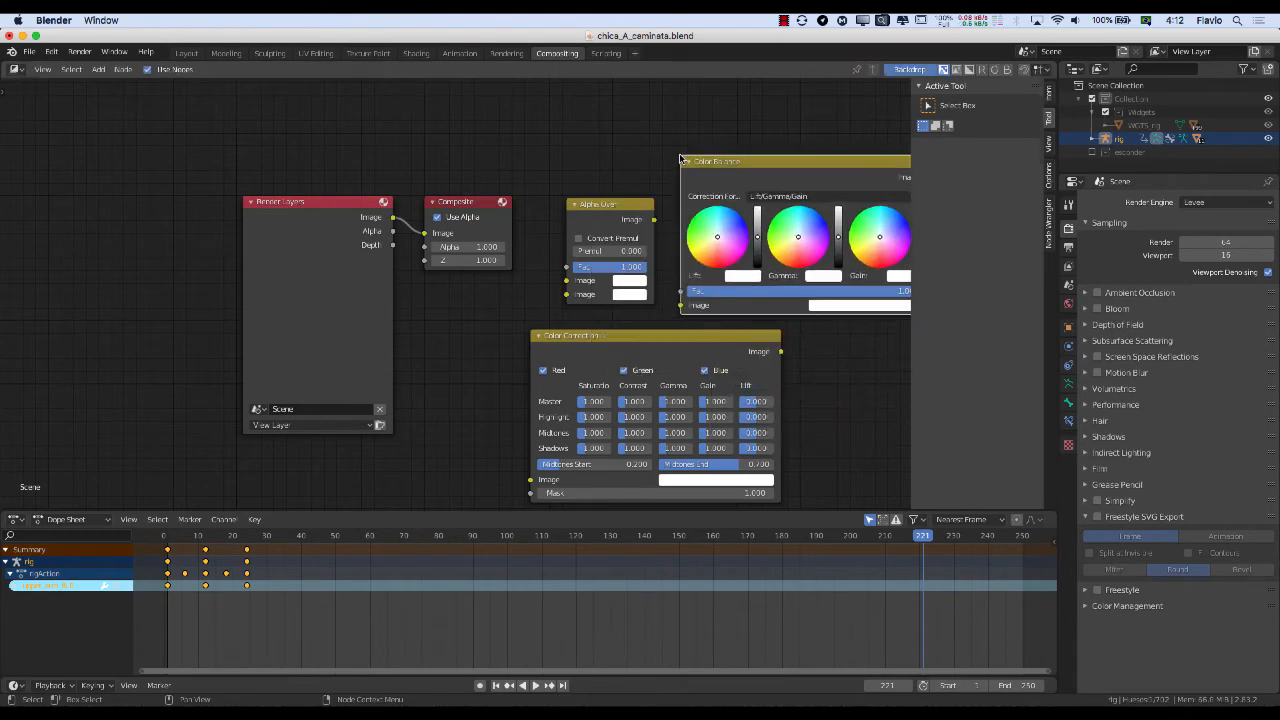
pyautogui.click(690, 293)
pyautogui.moveTo(690, 293); pyautogui.dragTo(547, 304, button='middle')
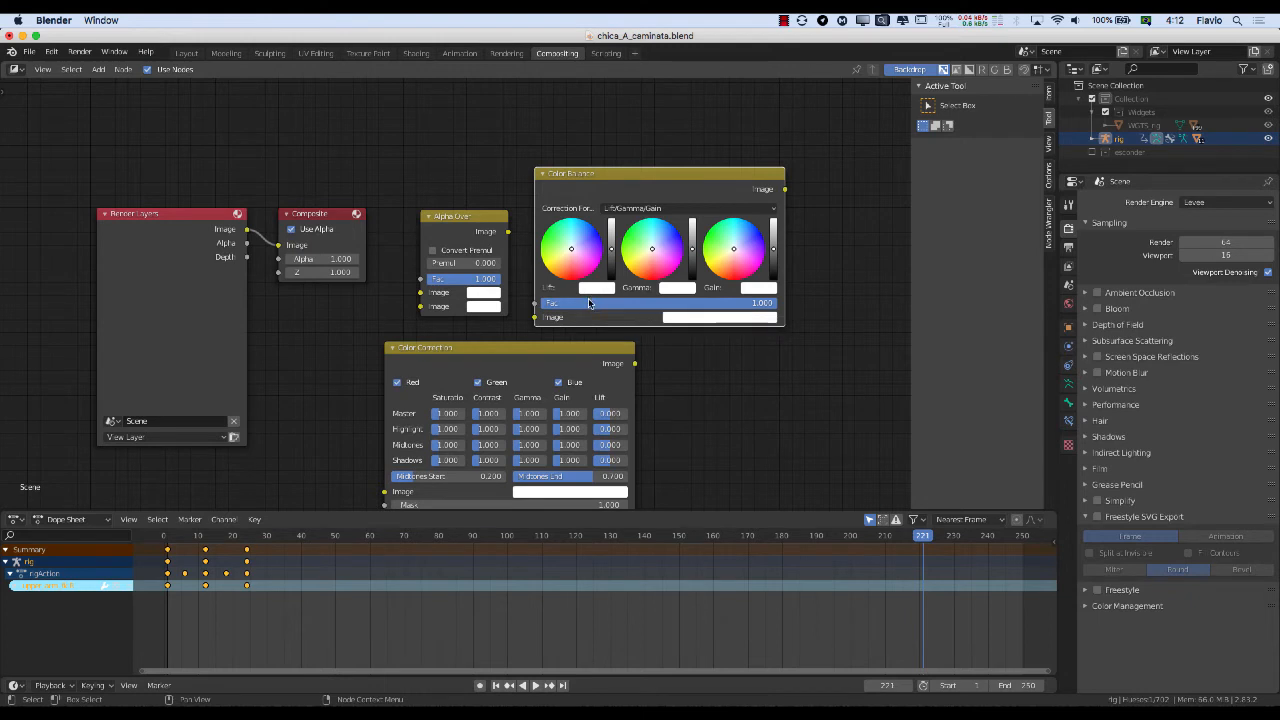
# Examine the Correction Formula options of the Color Balance node.
pyautogui.click(638, 209)
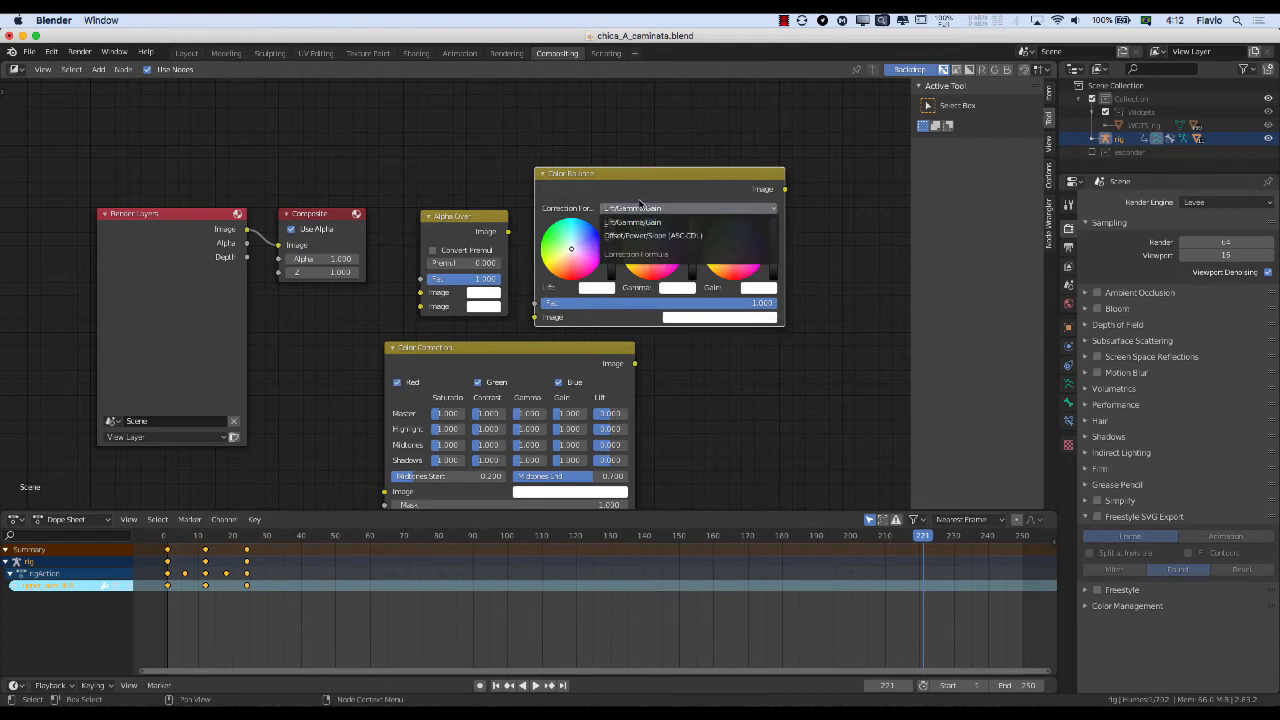
pyautogui.click(640, 205)
pyautogui.click(637, 206)
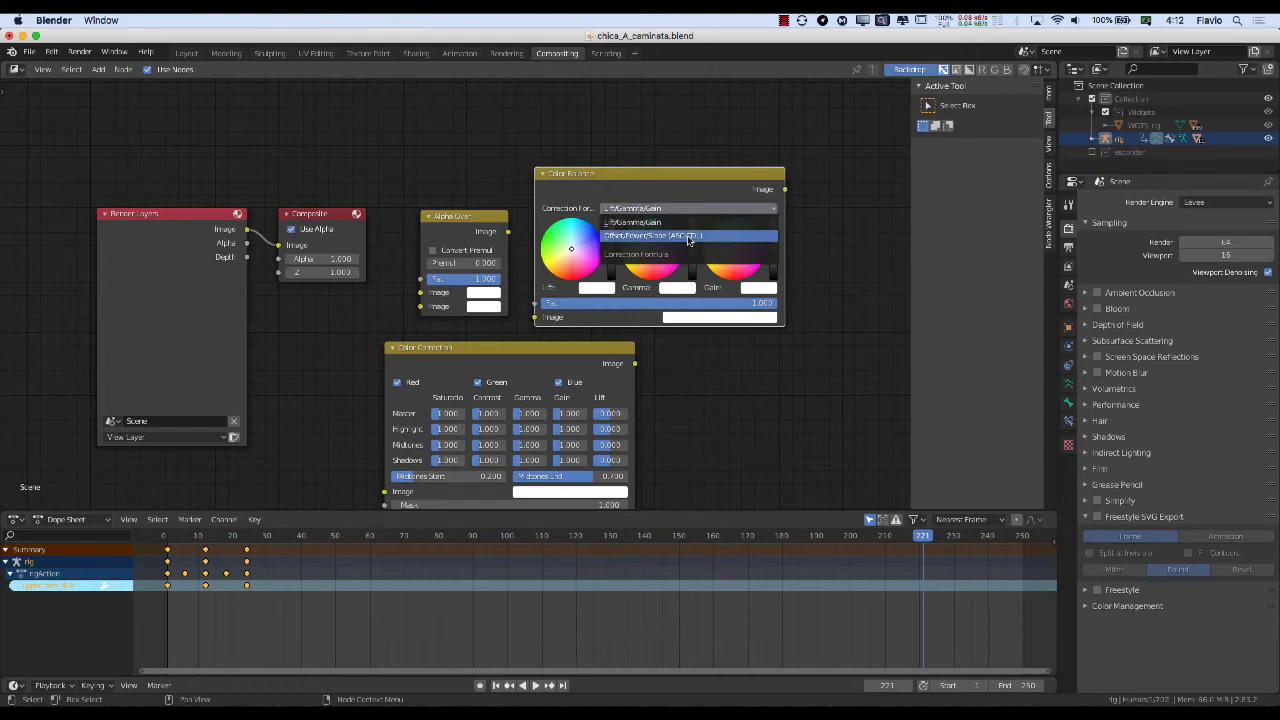
# Add a Z Combine node above the Composite node.
pyautogui.scroll(-2, 405, 159)
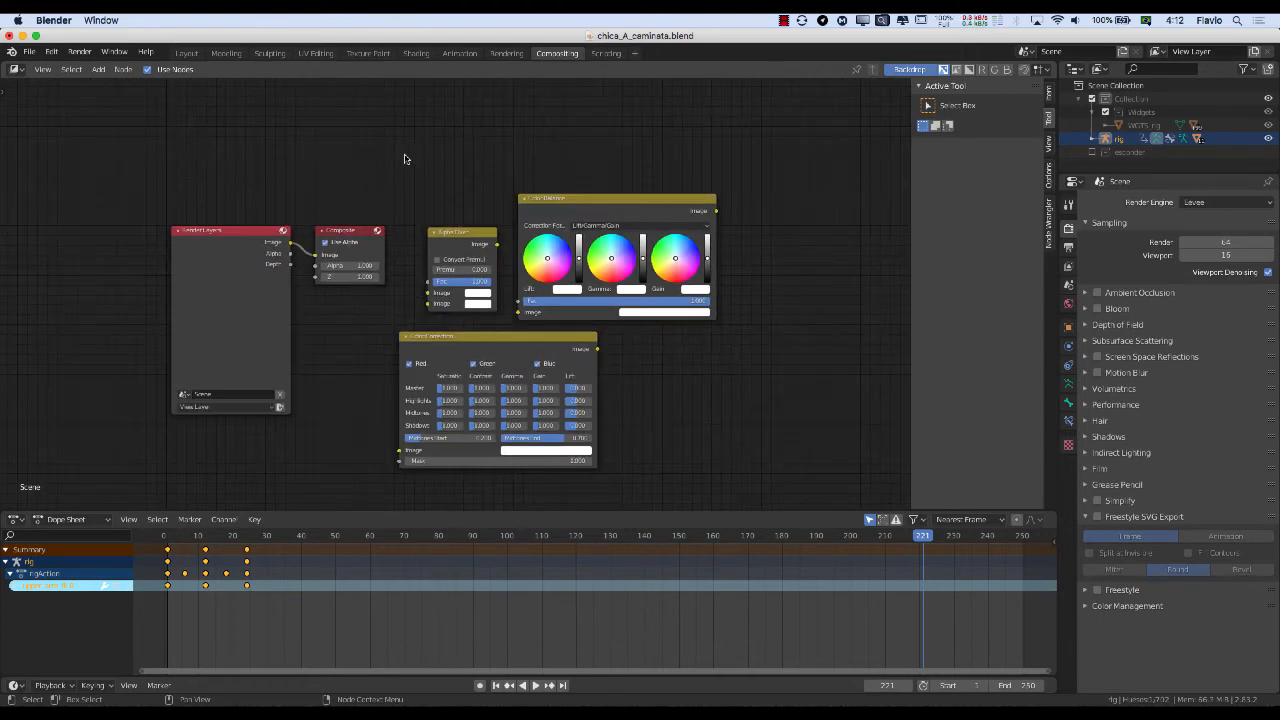
pyautogui.moveTo(298, 133); pyautogui.dragTo(391, 168, button='middle')
pyautogui.hotkey('shift', 'a')
pyautogui.moveTo(381, 170)
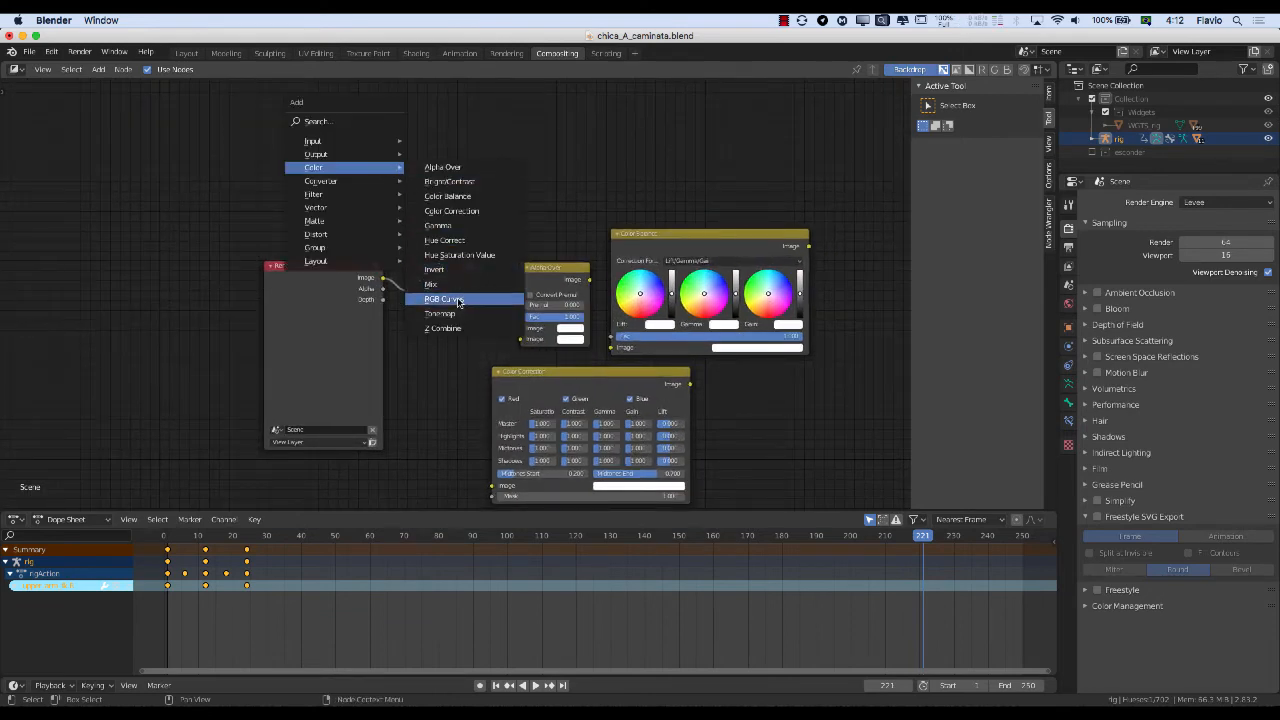
pyautogui.click(450, 332)
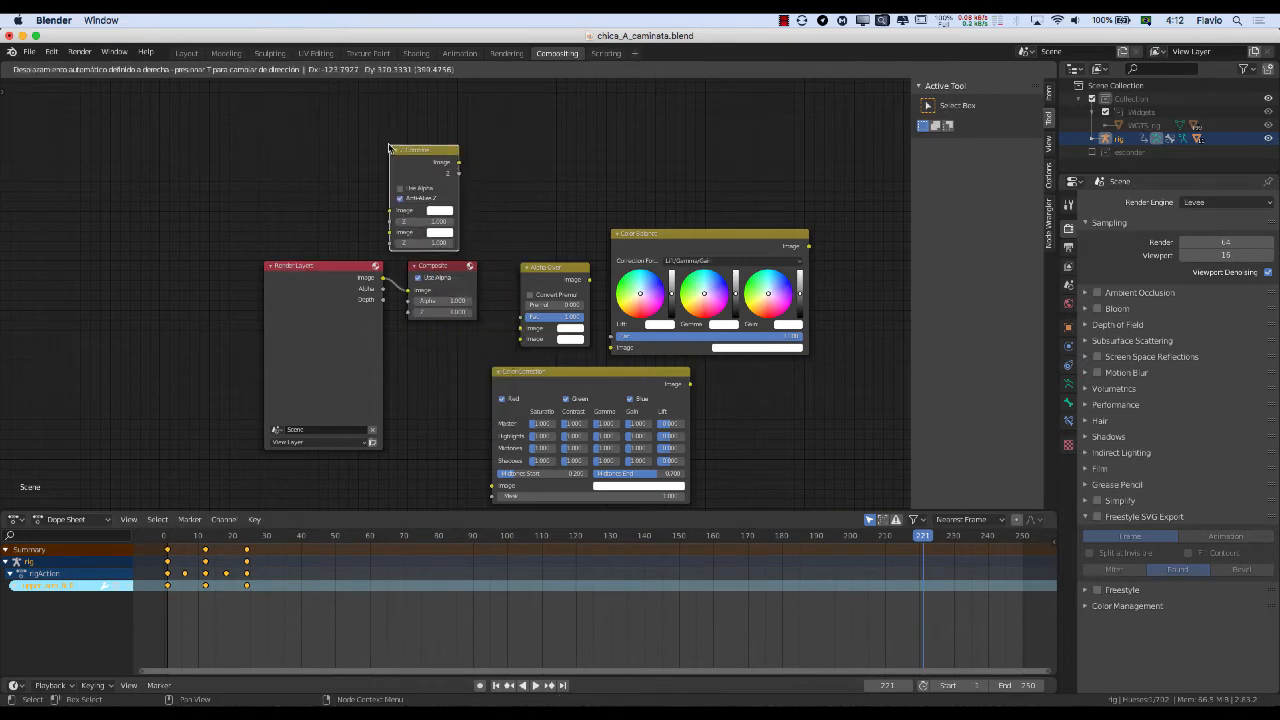
pyautogui.click(445, 140)
# Toggle the Z Combine node's Use Alpha option on and back off.
pyautogui.scroll(2, 429, 158)
pyautogui.scroll(3, 429, 158)
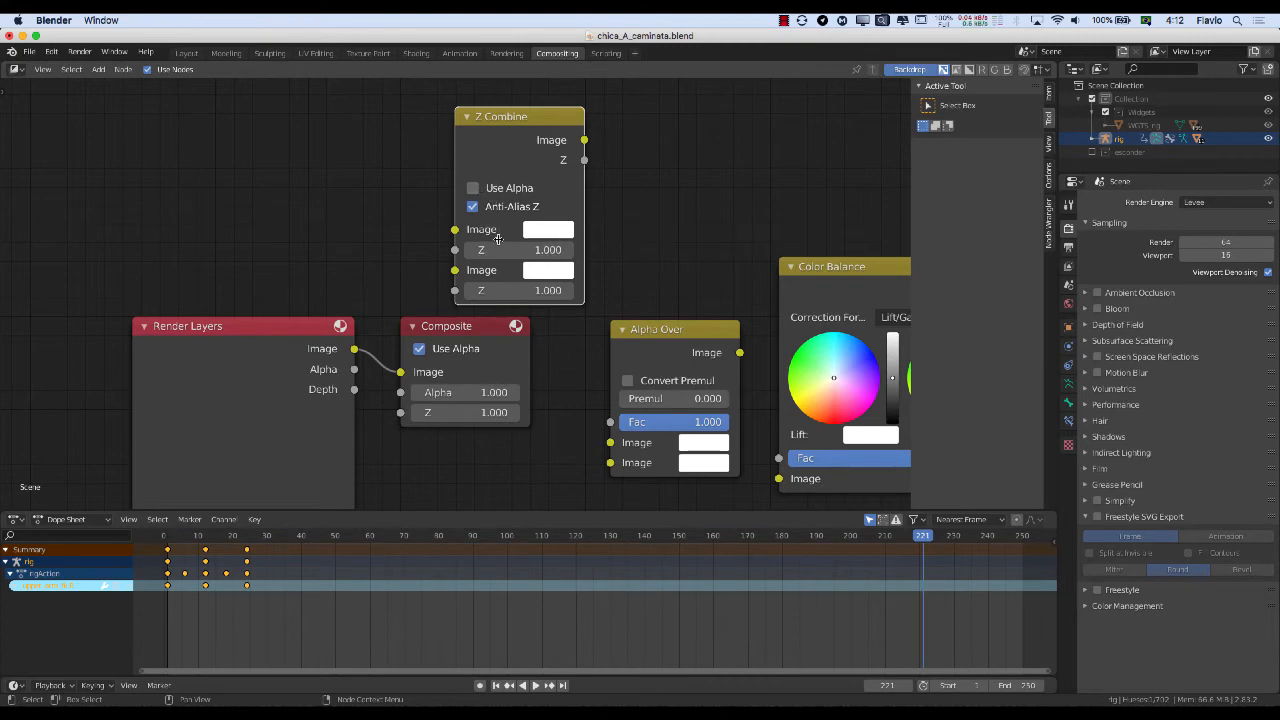
pyautogui.click(472, 189)
pyautogui.click(472, 190)
# Add a Separate RGBA node to the compositing node tree.
pyautogui.scroll(-1, 360, 197)
pyautogui.scroll(-2, 362, 205)
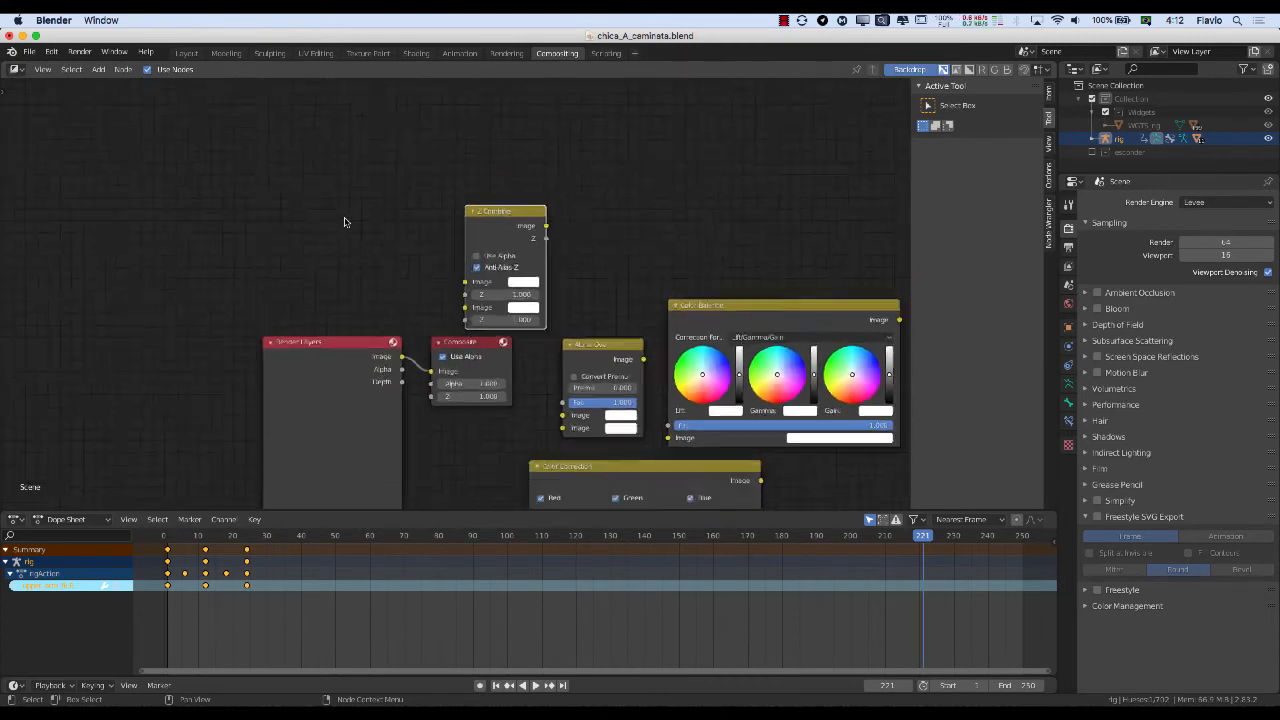
pyautogui.hotkey('shift', 'a')
pyautogui.moveTo(312, 206)
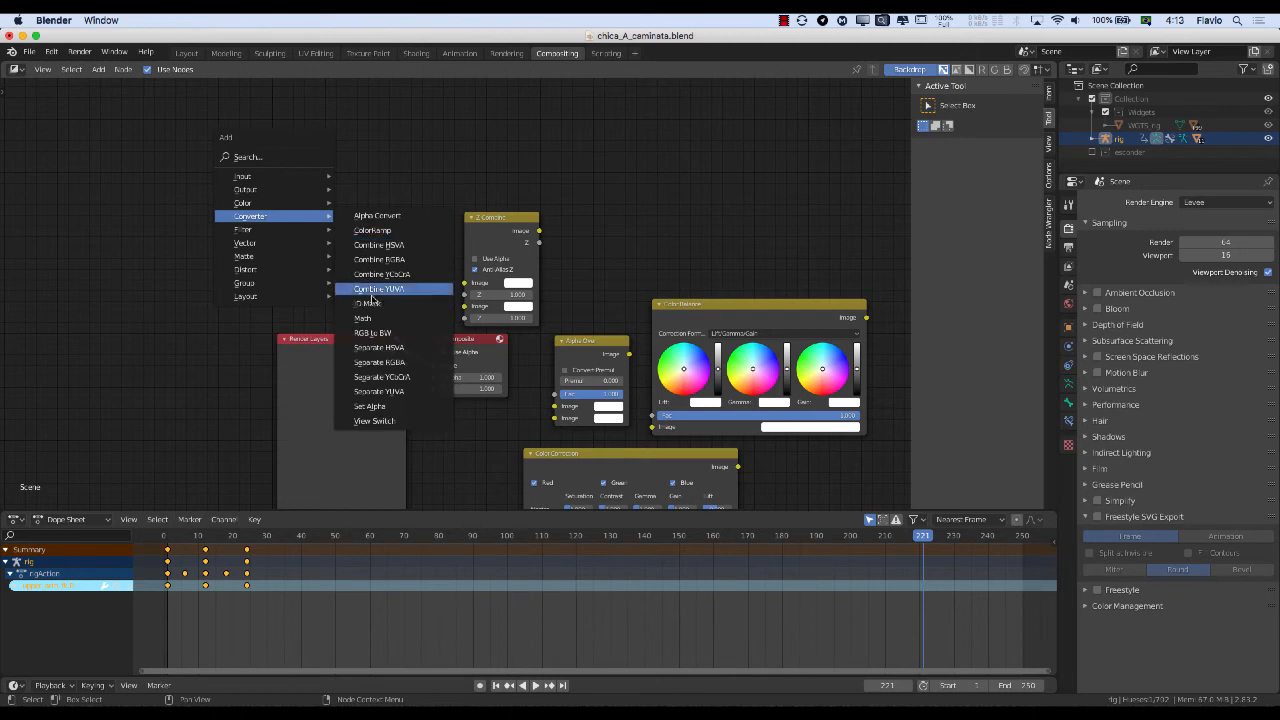
pyautogui.click(377, 367)
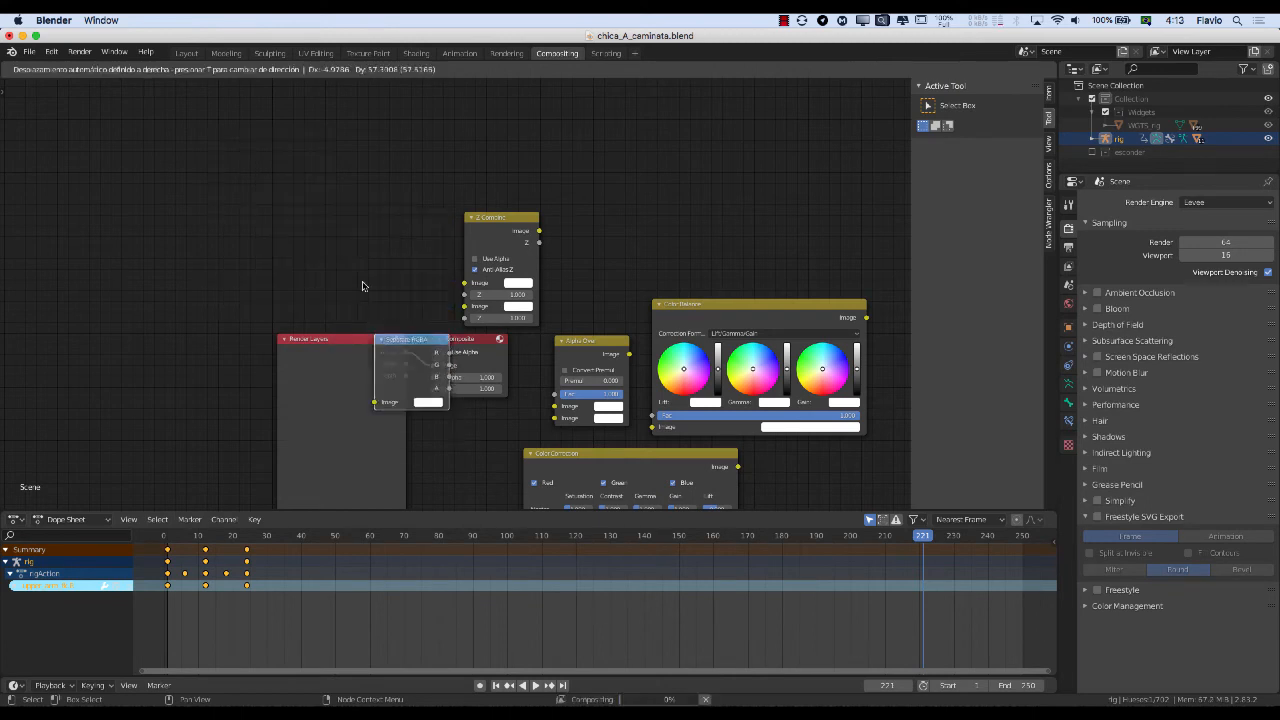
# Place the Separate RGBA node in the free area above the Render Layers node in the compositor.
pyautogui.click(340, 208)
pyautogui.scroll(1, 310, 203)
pyautogui.click(283, 181)
pyautogui.hotkey('shift', 'a')
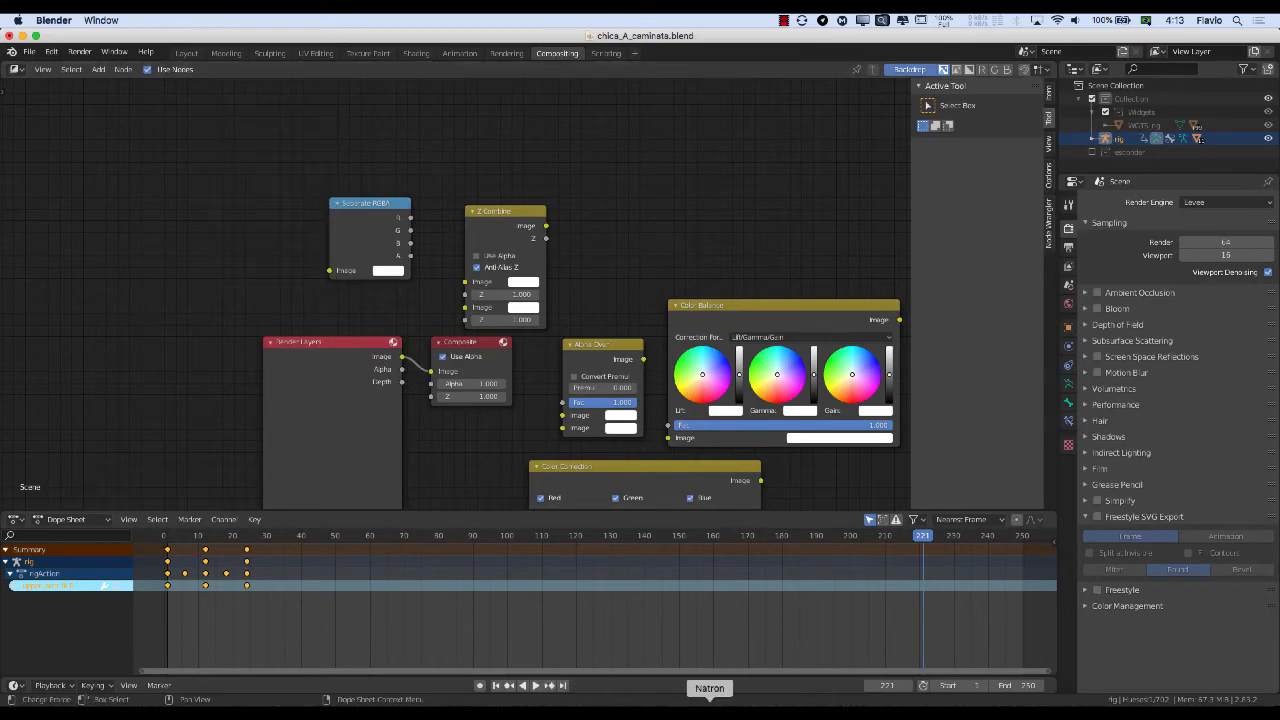
# Switch to Natron and line up the ColorCorrect1 node directly above the Grade1 node, away from the merge node.
pyautogui.click(710, 704)
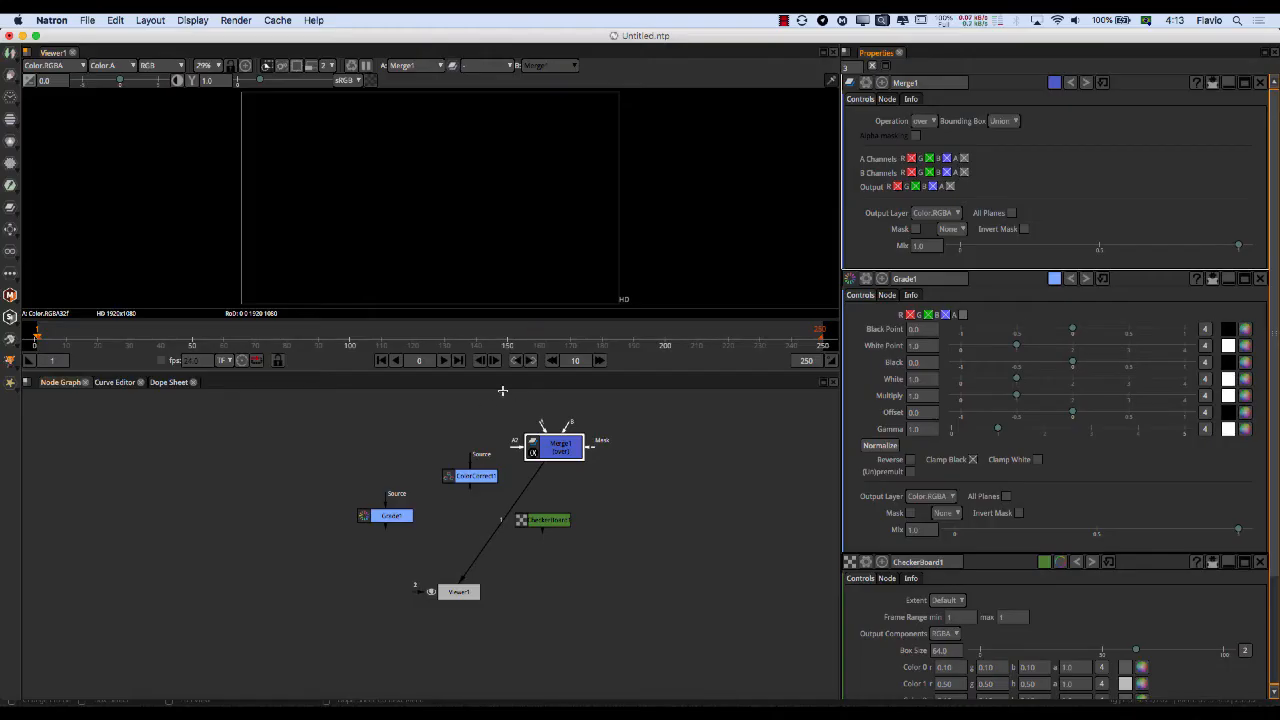
pyautogui.moveTo(472, 477); pyautogui.dragTo(350, 446)
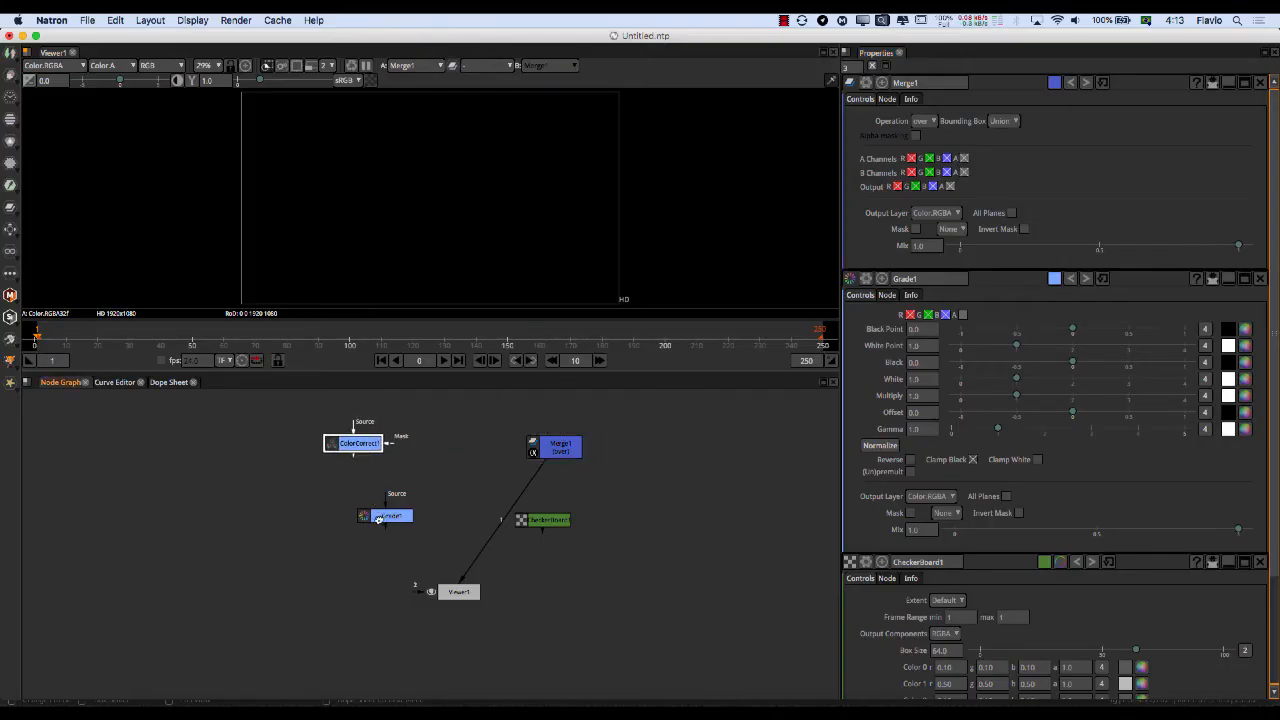
pyautogui.moveTo(380, 516); pyautogui.dragTo(335, 516)
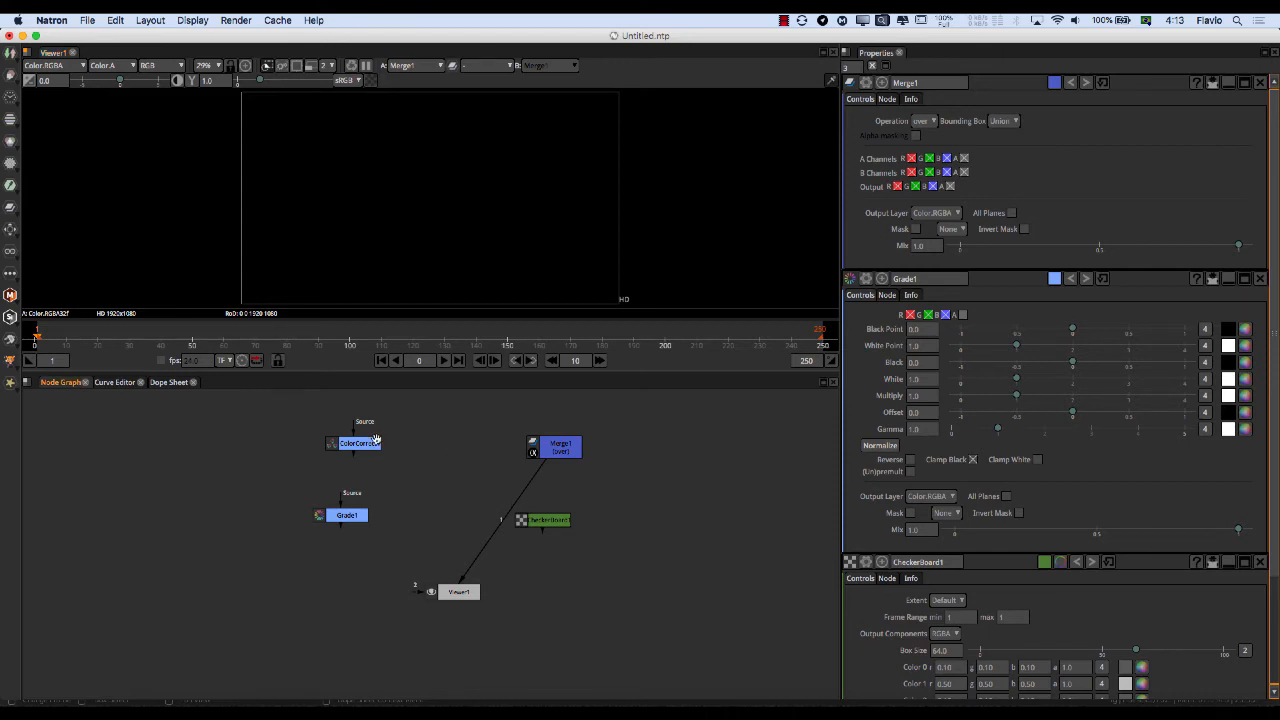
pyautogui.moveTo(368, 443); pyautogui.dragTo(357, 460)
pyautogui.click(395, 476)
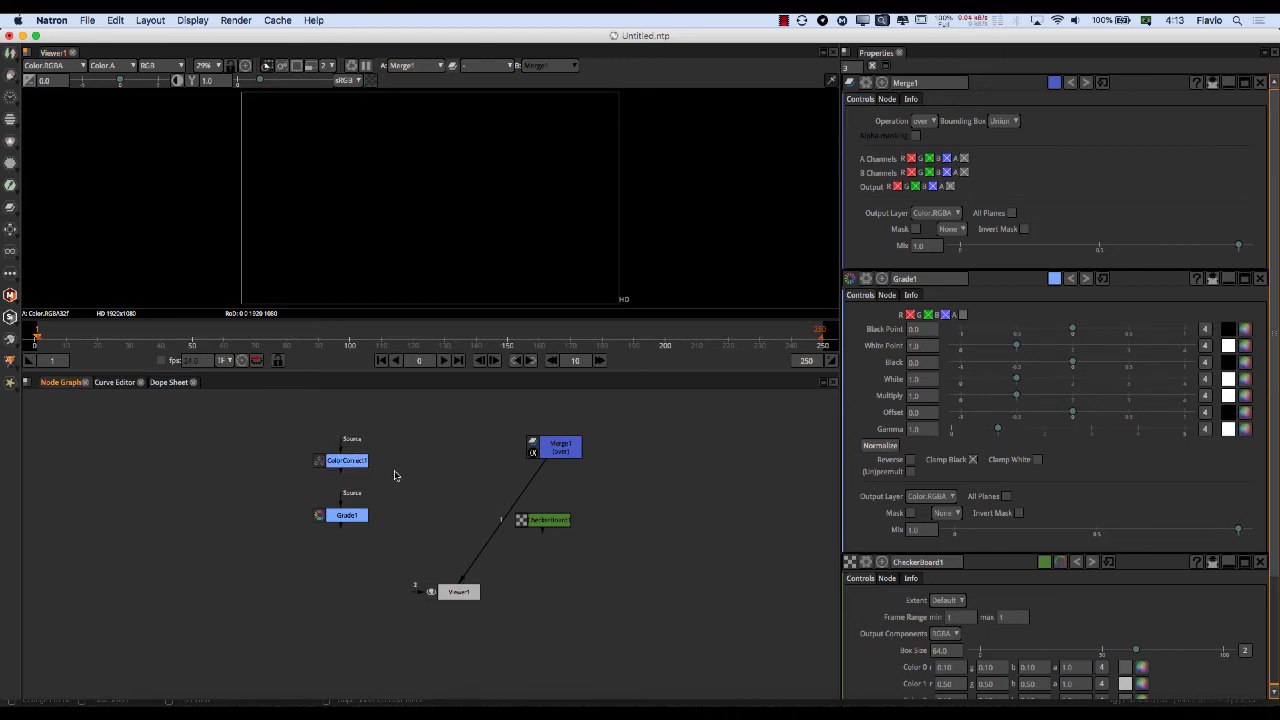
# Move the Merge1 node directly above Viewer1 and set the CheckerBoard1 node apart beside it.
pyautogui.moveTo(558, 447); pyautogui.dragTo(440, 542)
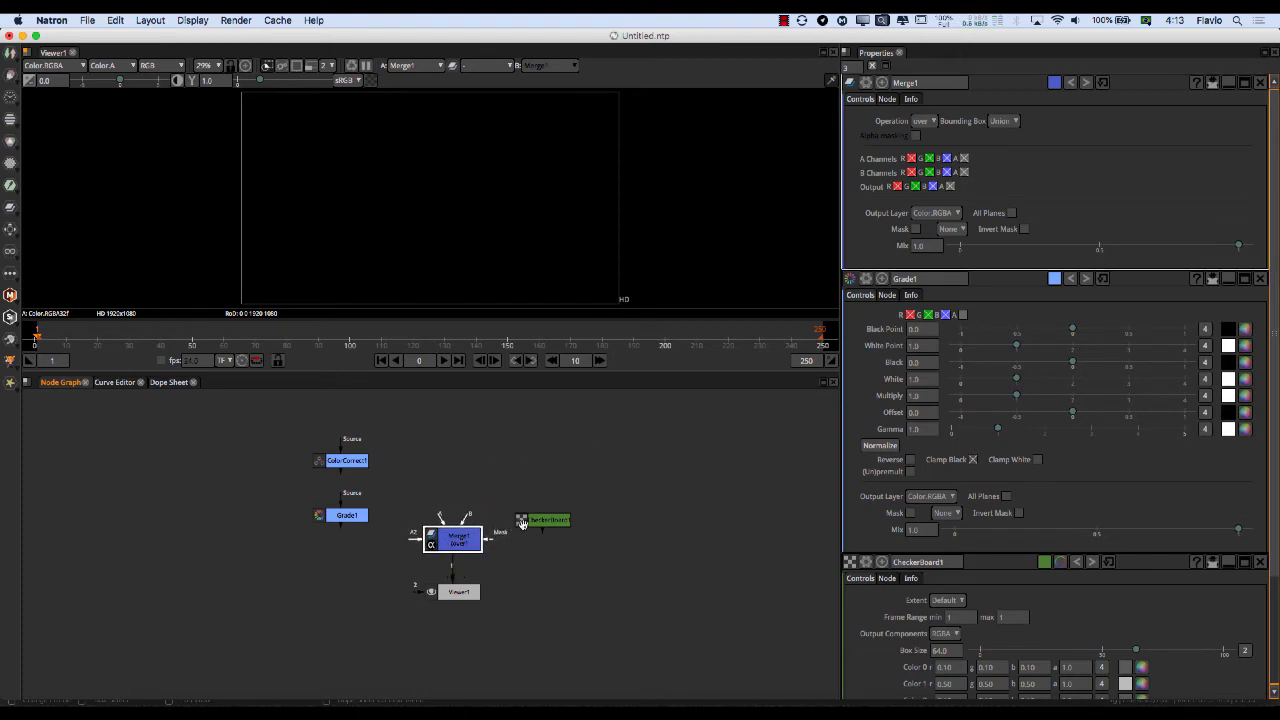
pyautogui.moveTo(540, 519); pyautogui.dragTo(567, 494)
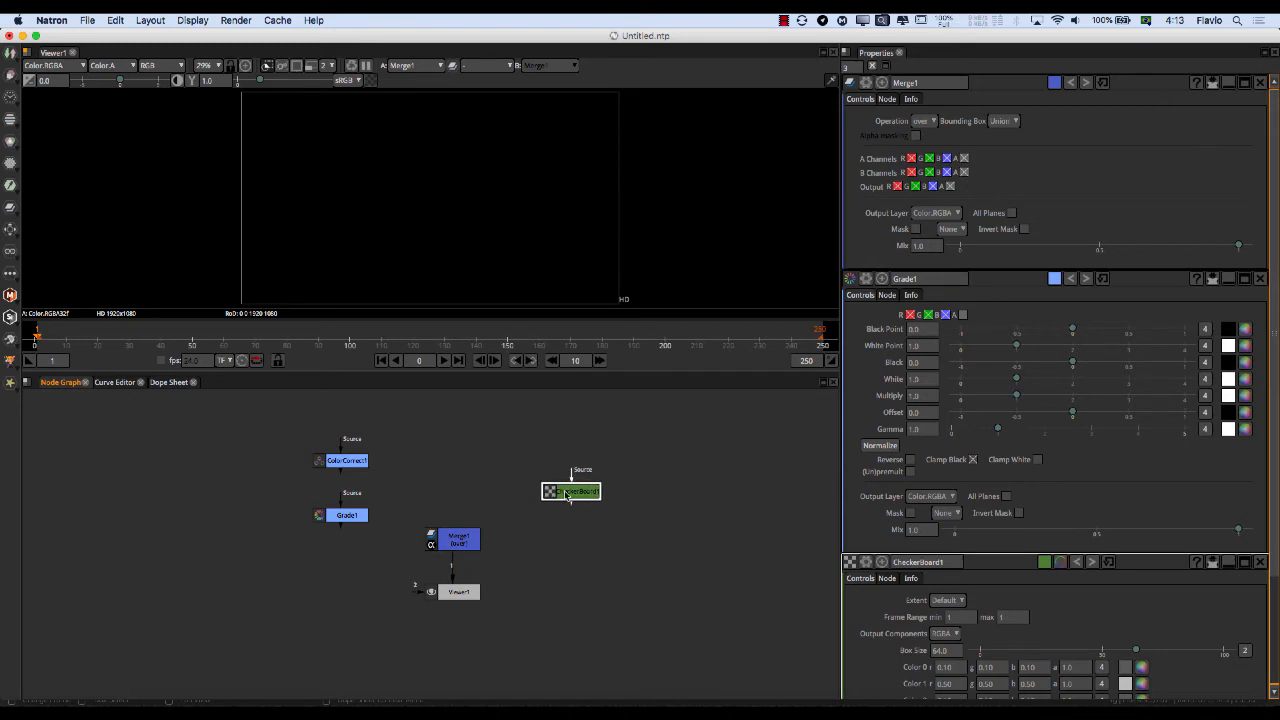
pyautogui.moveTo(566, 494); pyautogui.dragTo(560, 514)
pyautogui.click(502, 477)
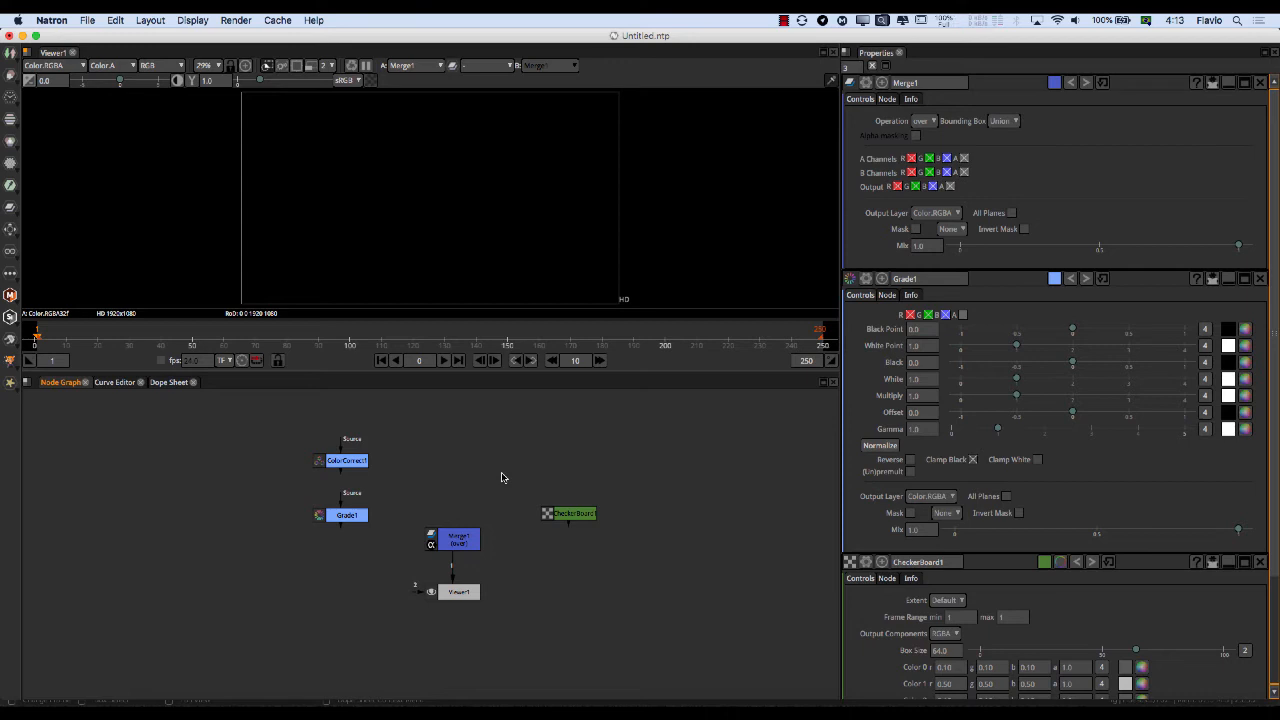
pyautogui.moveTo(465, 473); pyautogui.dragTo(410, 451, button='middle')
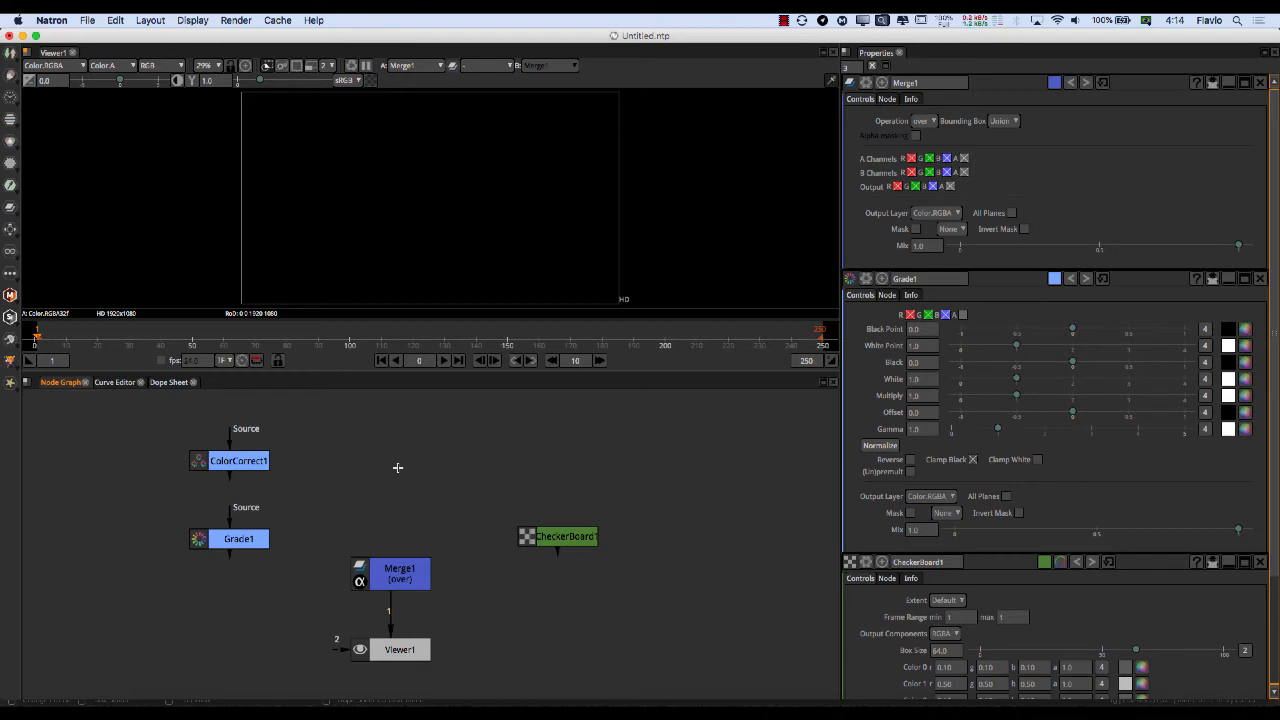
# Switch to OpenToonz and review the interface languages offered in the preferences, keeping English.
pyautogui.click(339, 703)
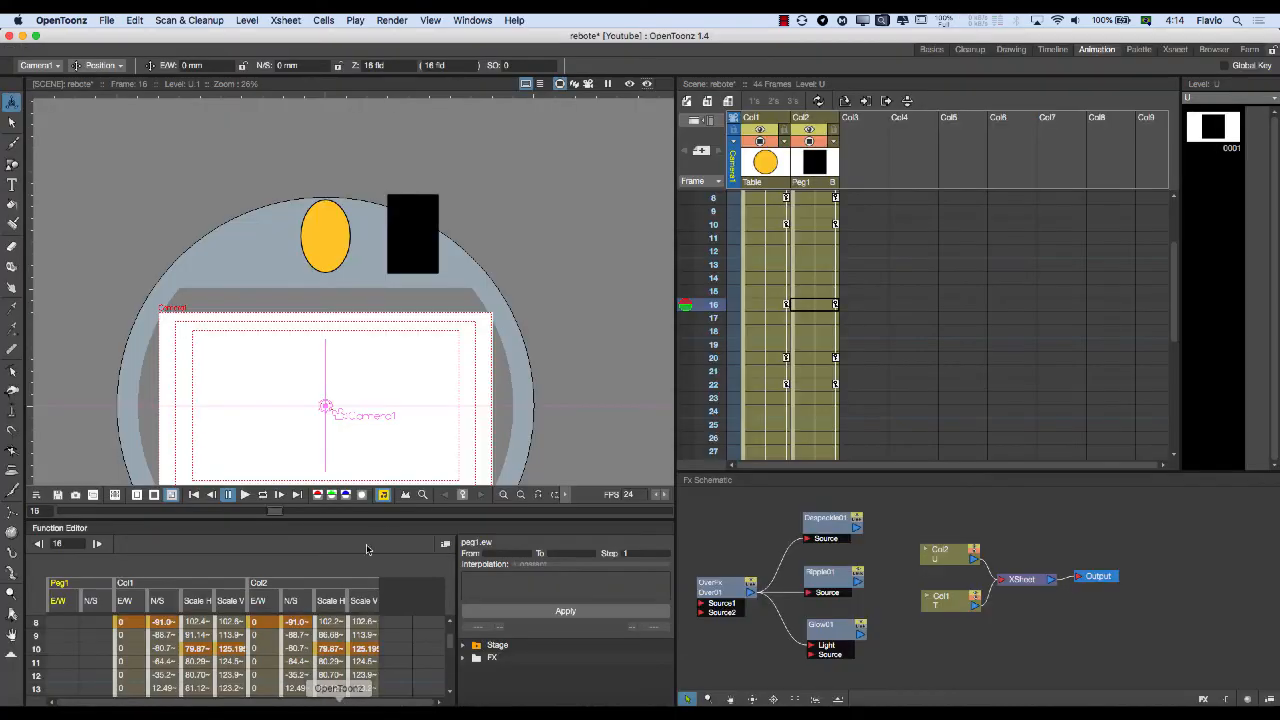
pyautogui.click(60, 20)
pyautogui.click(62, 59)
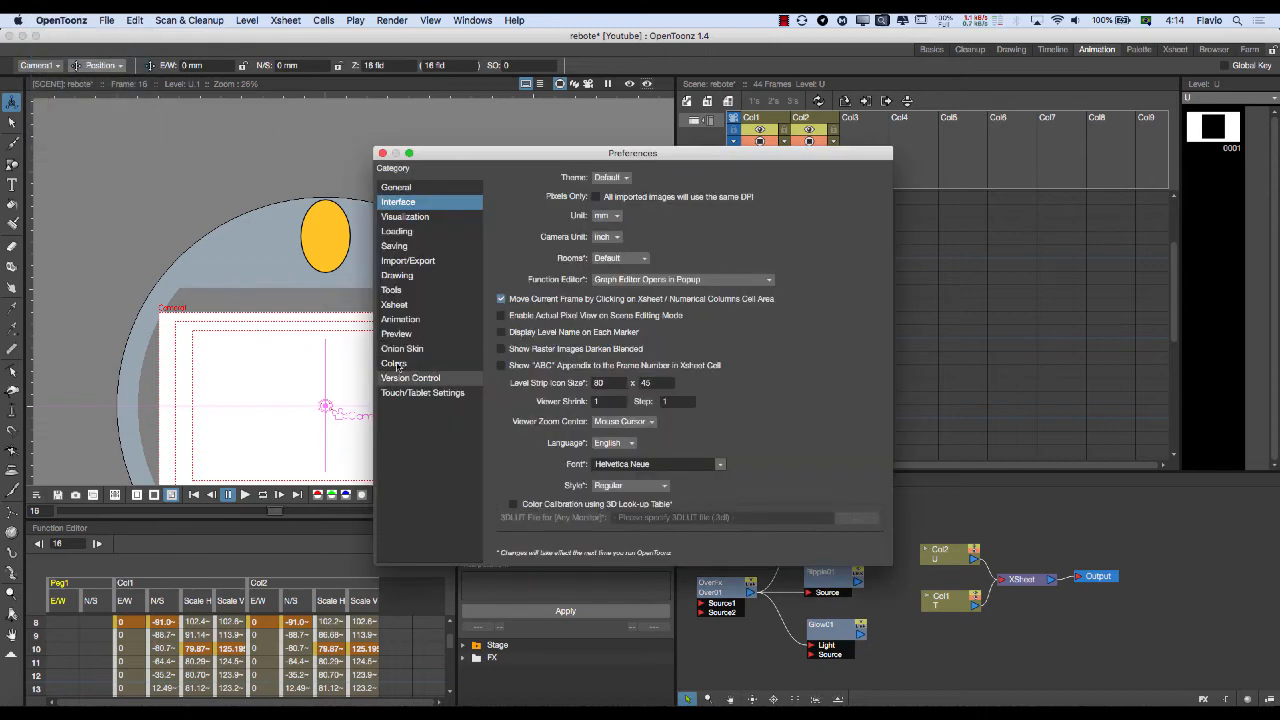
pyautogui.click(613, 443)
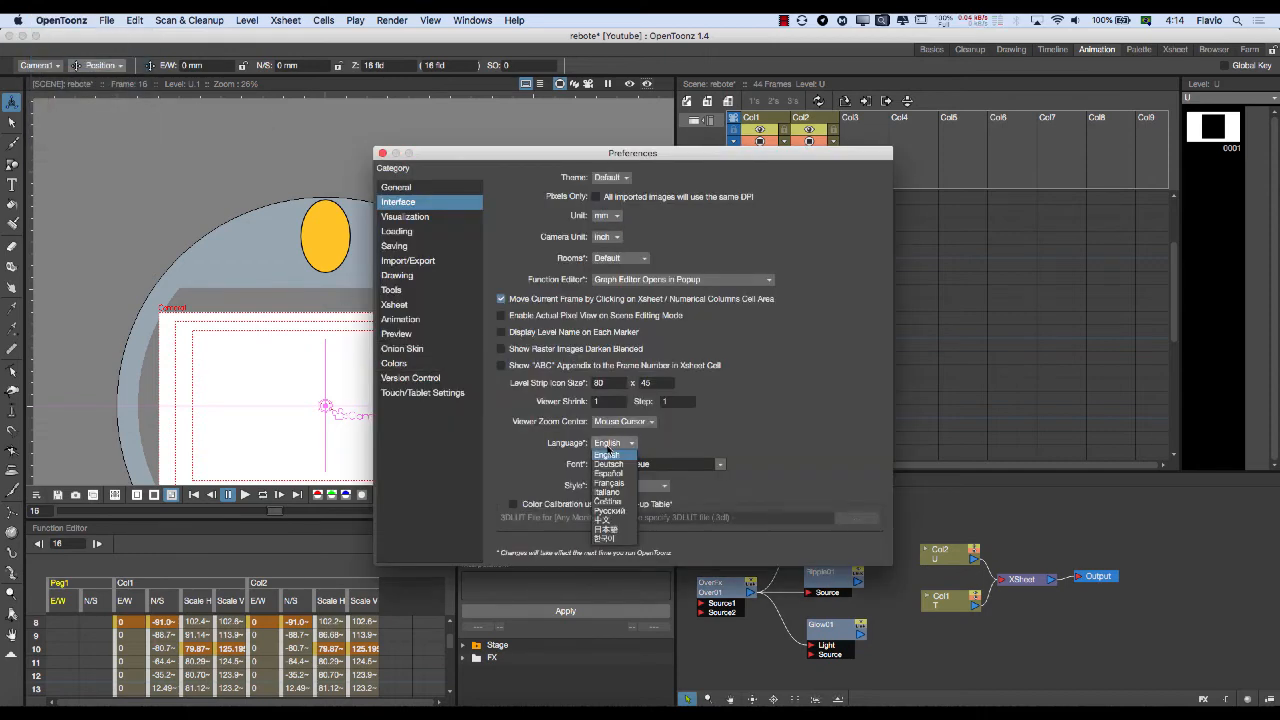
pyautogui.click(613, 523)
pyautogui.click(615, 443)
pyautogui.click(608, 455)
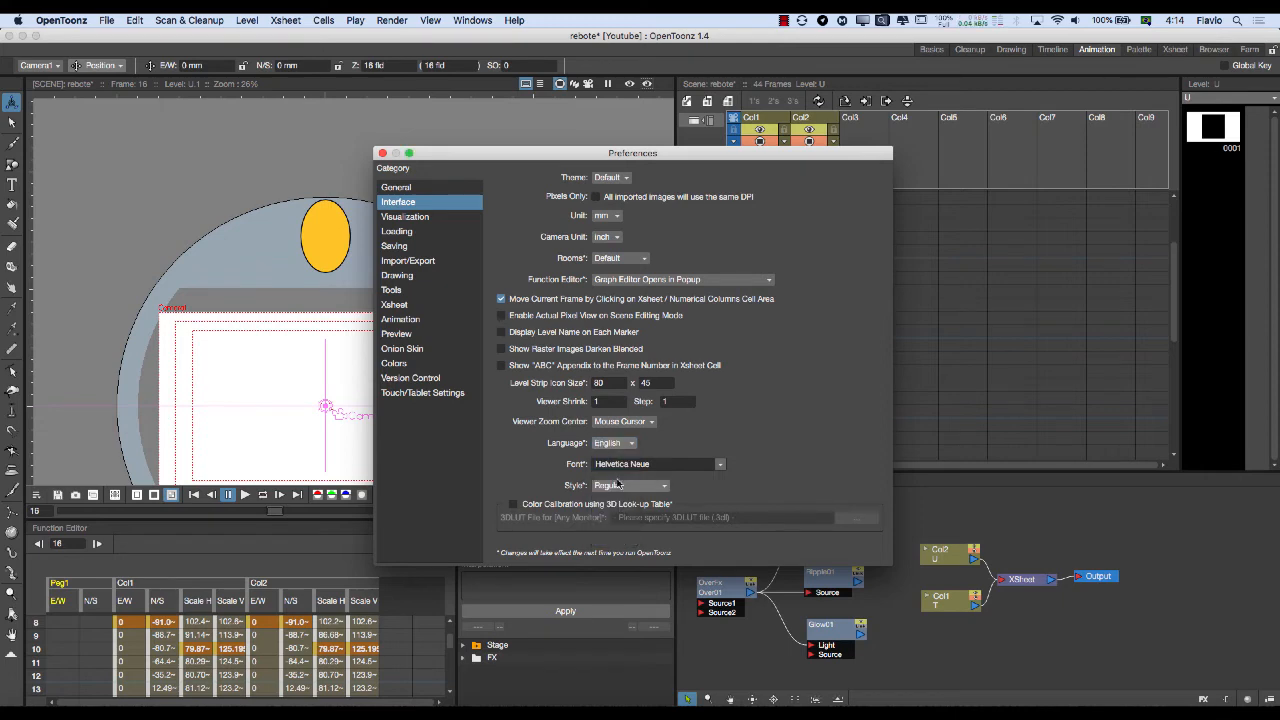
pyautogui.click(382, 153)
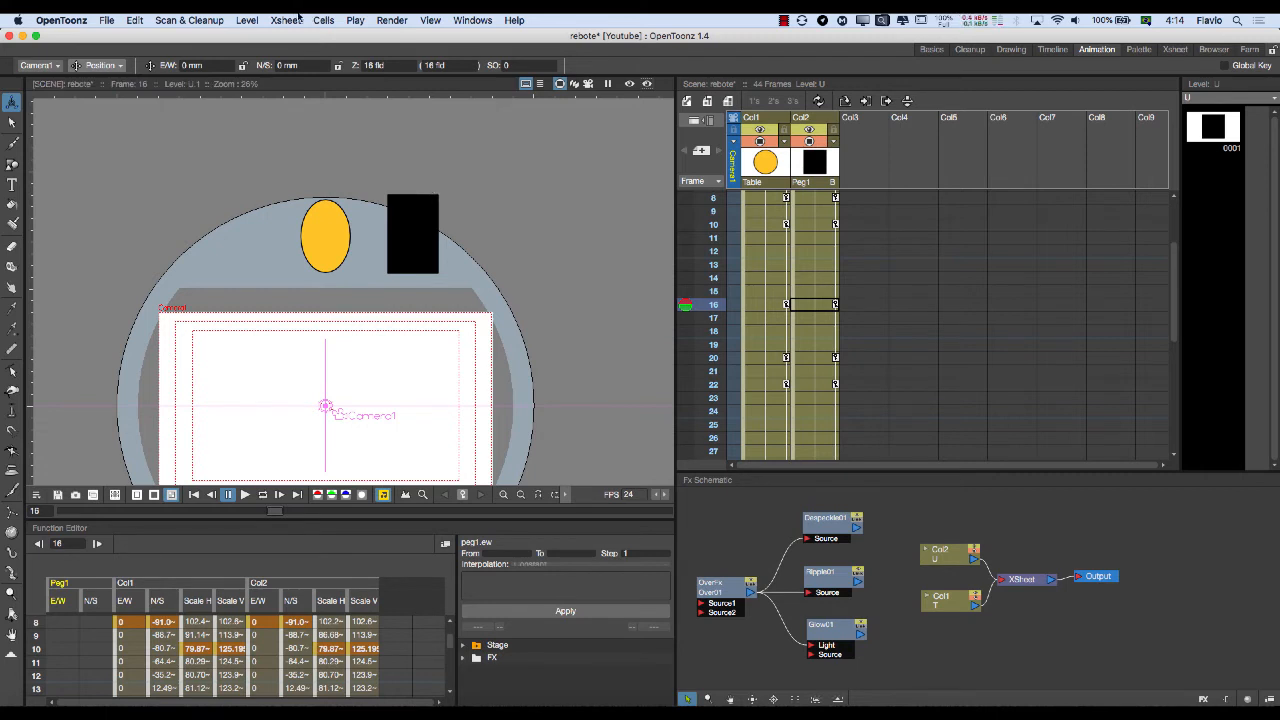
pyautogui.click(215, 20)
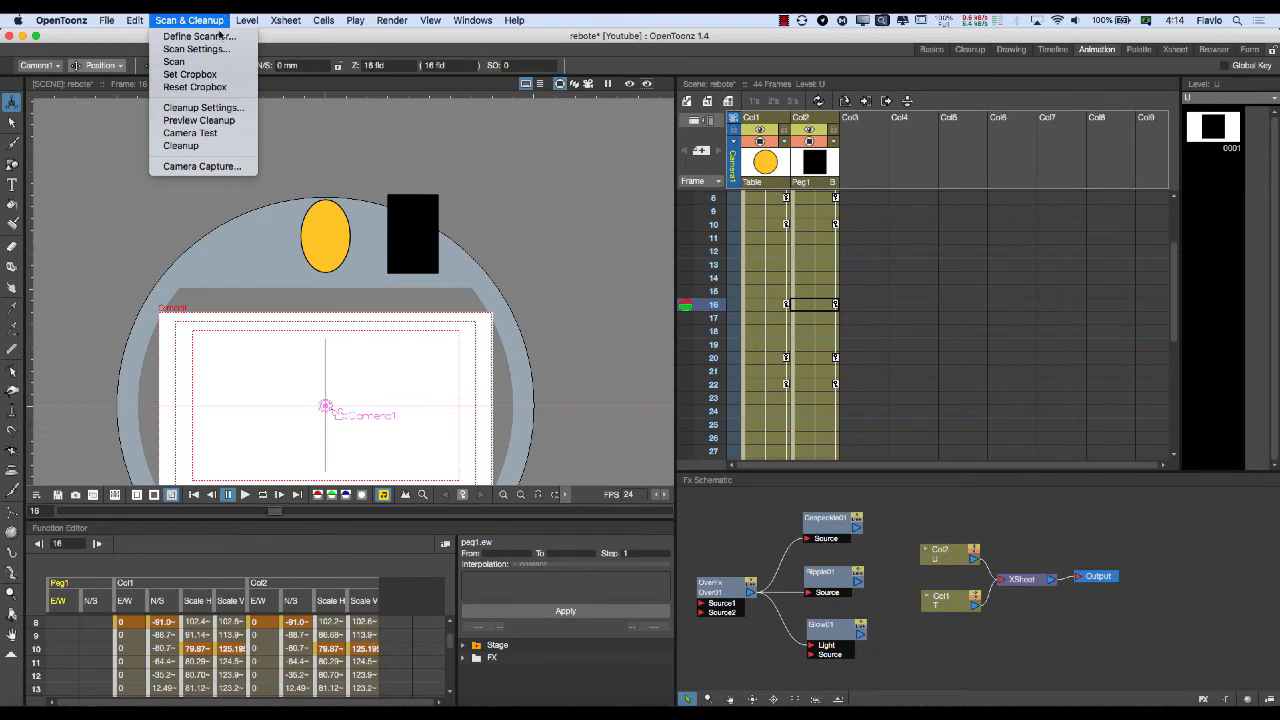
pyautogui.click(445, 197)
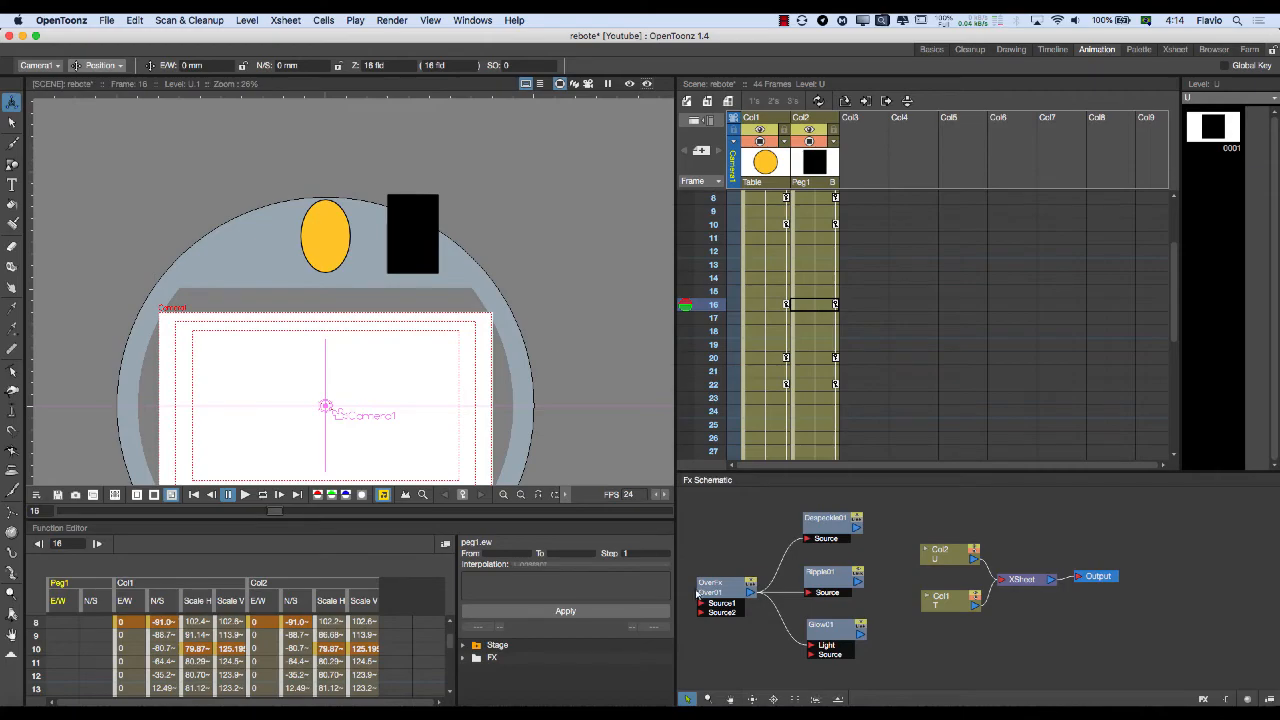
# Switch to Natron and examine the properties of the ColorCorrect1, Grade1 and Merge1 nodes, including the merge operations available.
pyautogui.click(705, 699)
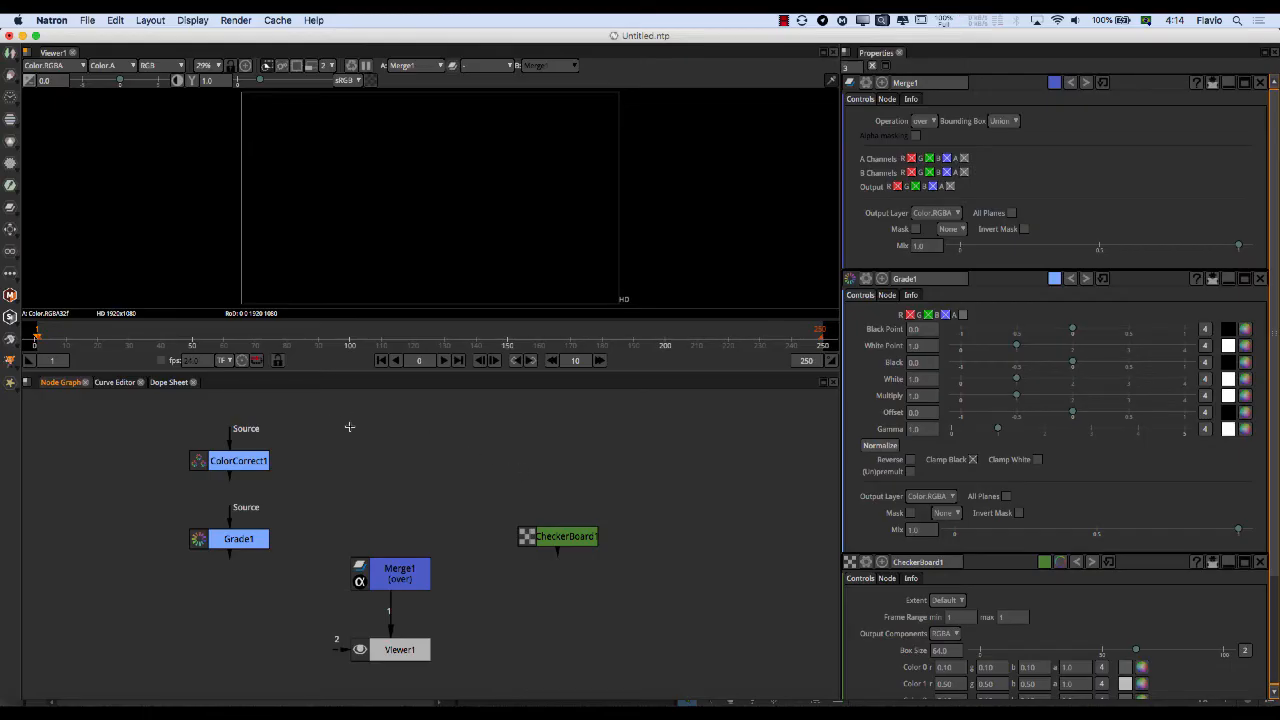
pyautogui.doubleClick(244, 459)
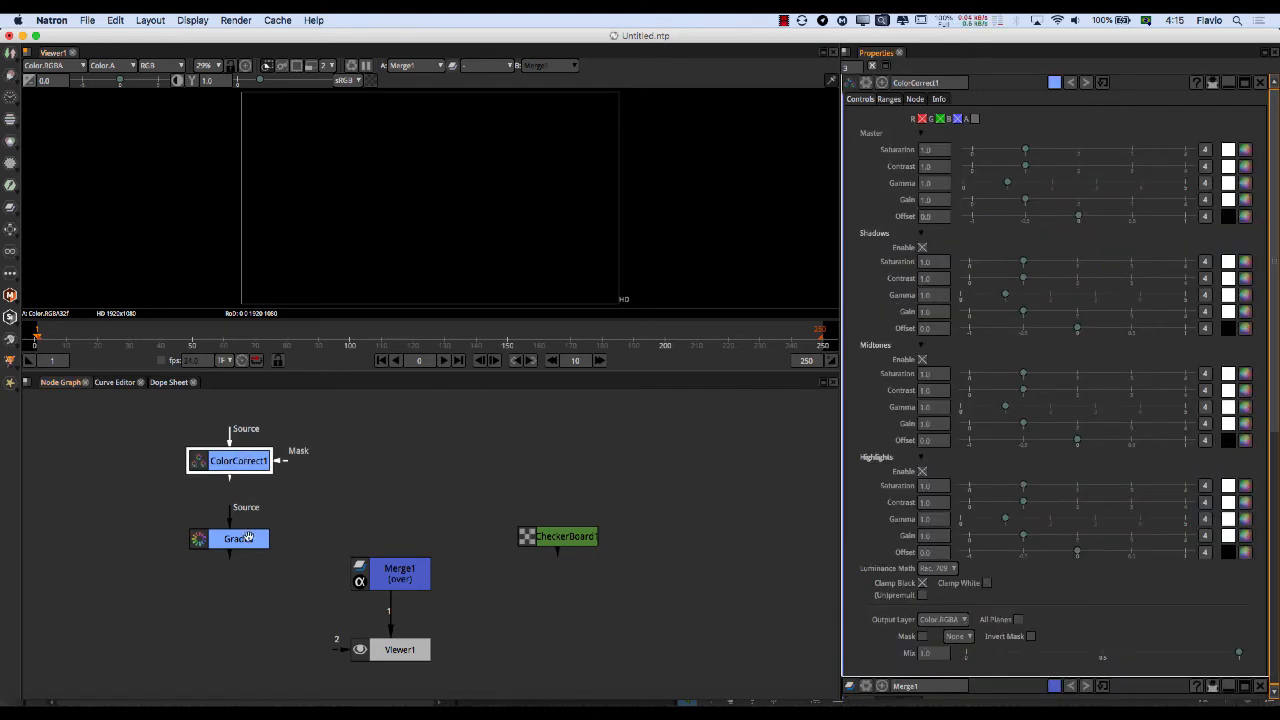
pyautogui.doubleClick(248, 537)
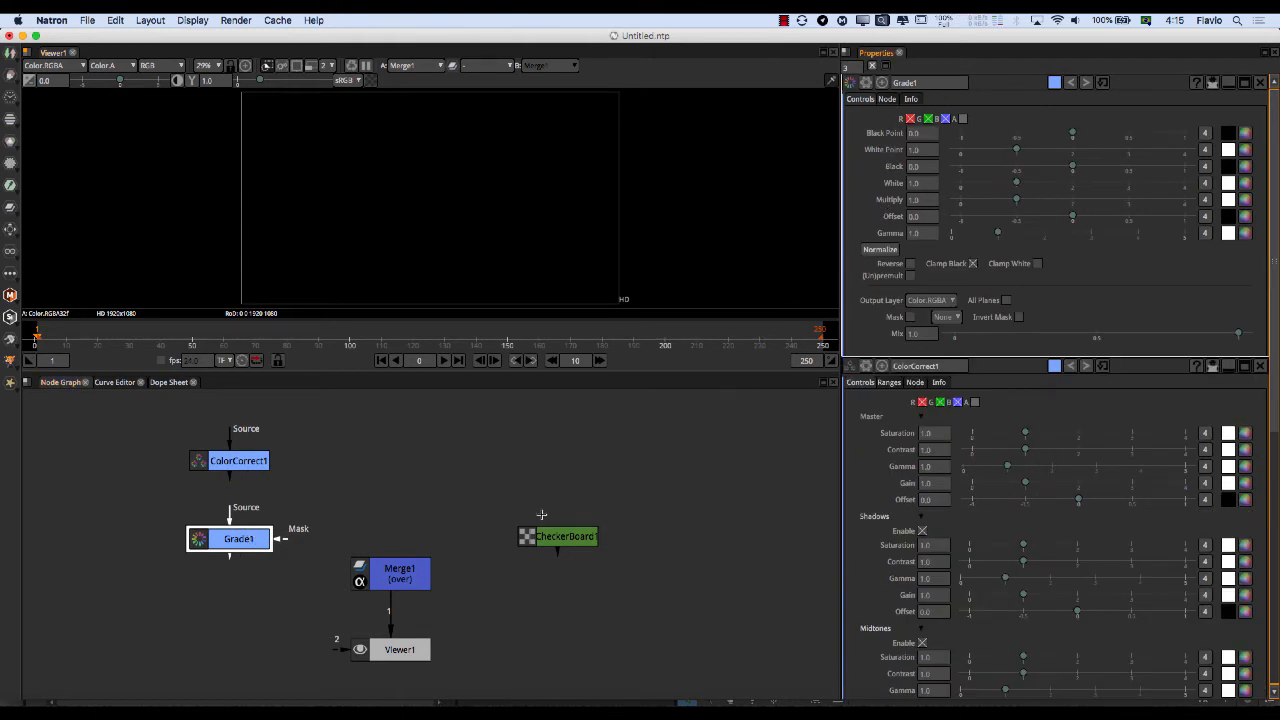
pyautogui.doubleClick(395, 580)
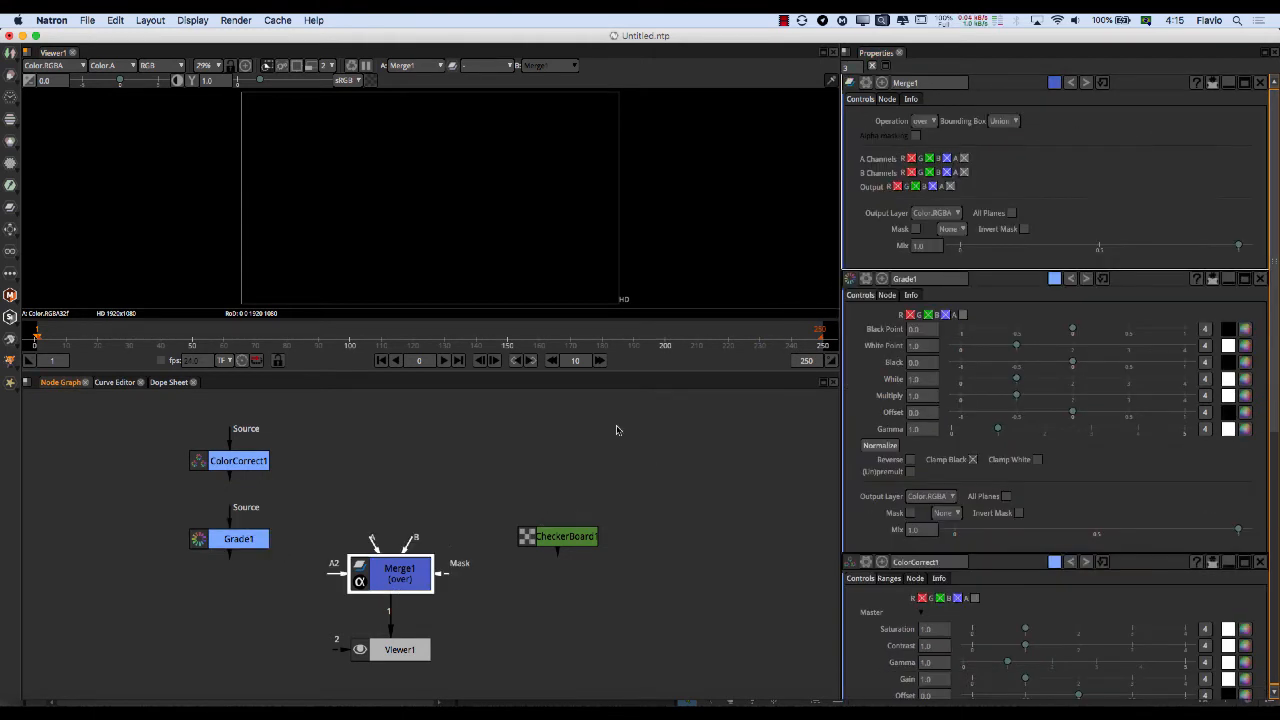
pyautogui.click(927, 121)
pyautogui.click(888, 462)
pyautogui.click(683, 459)
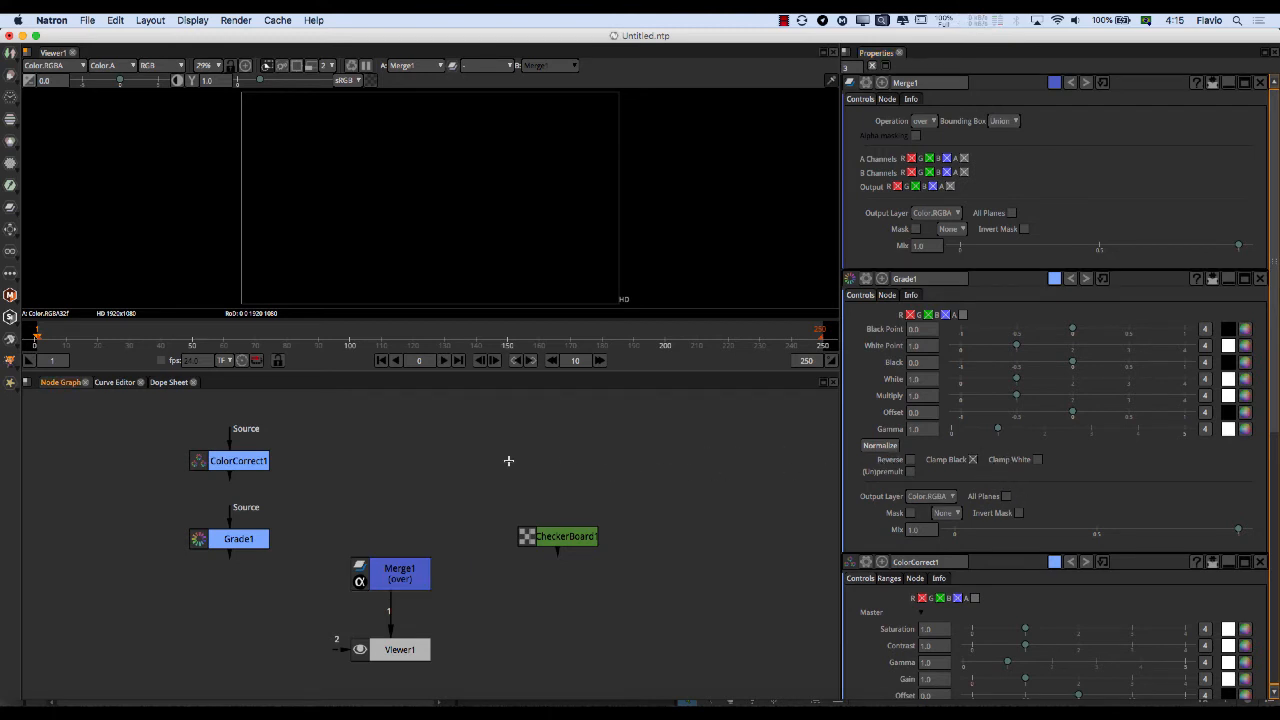
# Connect the CheckerBoard1 node to input 1 of Viewer1 to display its pattern.
pyautogui.click(568, 540)
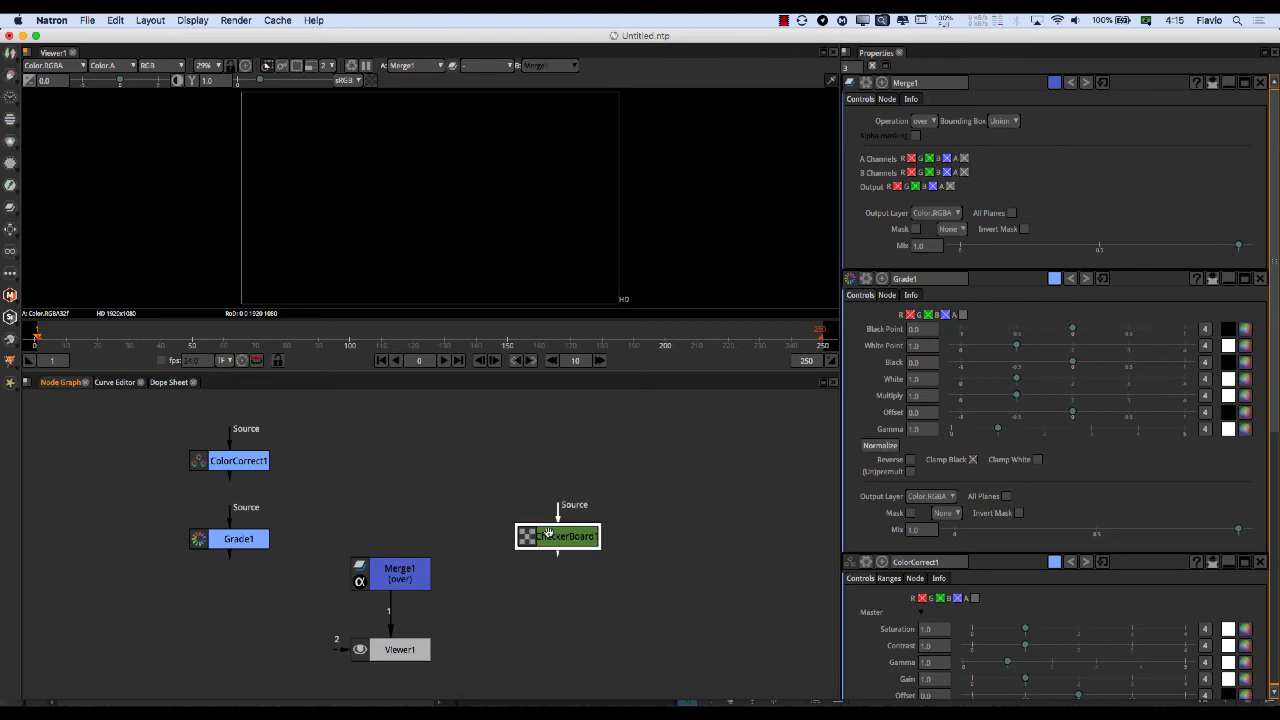
pyautogui.press('1')
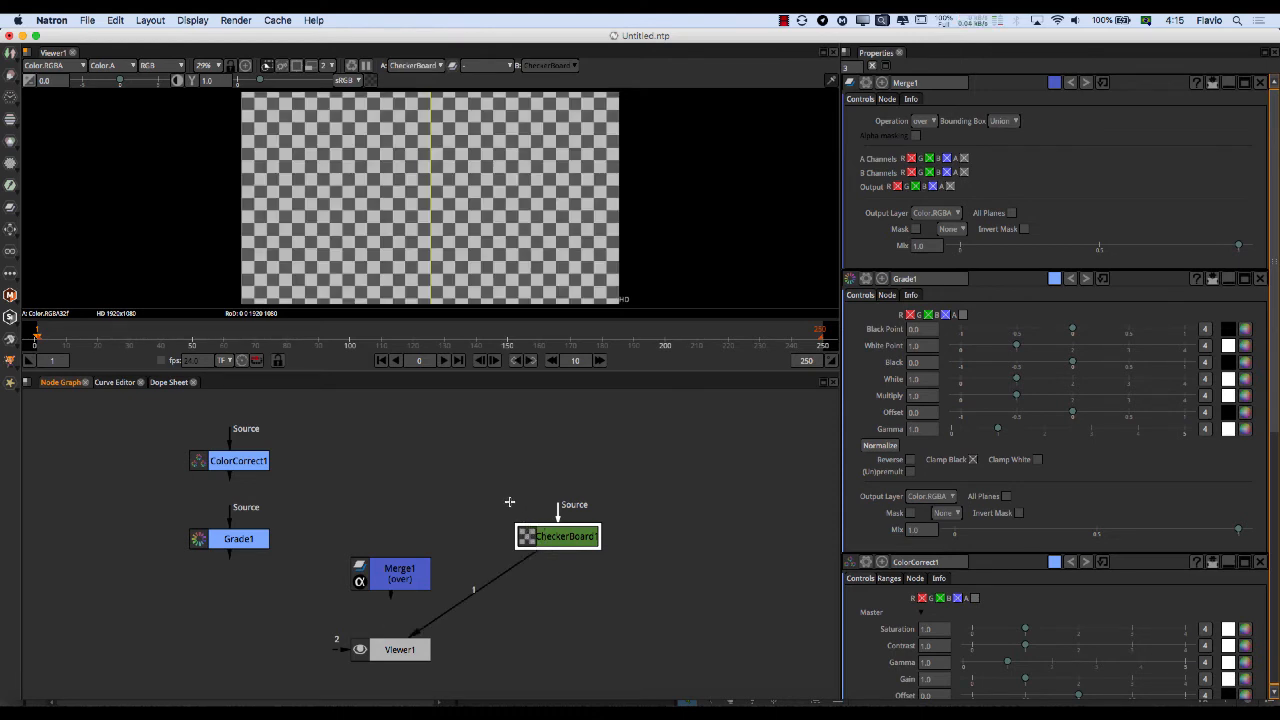
pyautogui.click(640, 588)
pyautogui.moveTo(635, 467); pyautogui.dragTo(480, 597)
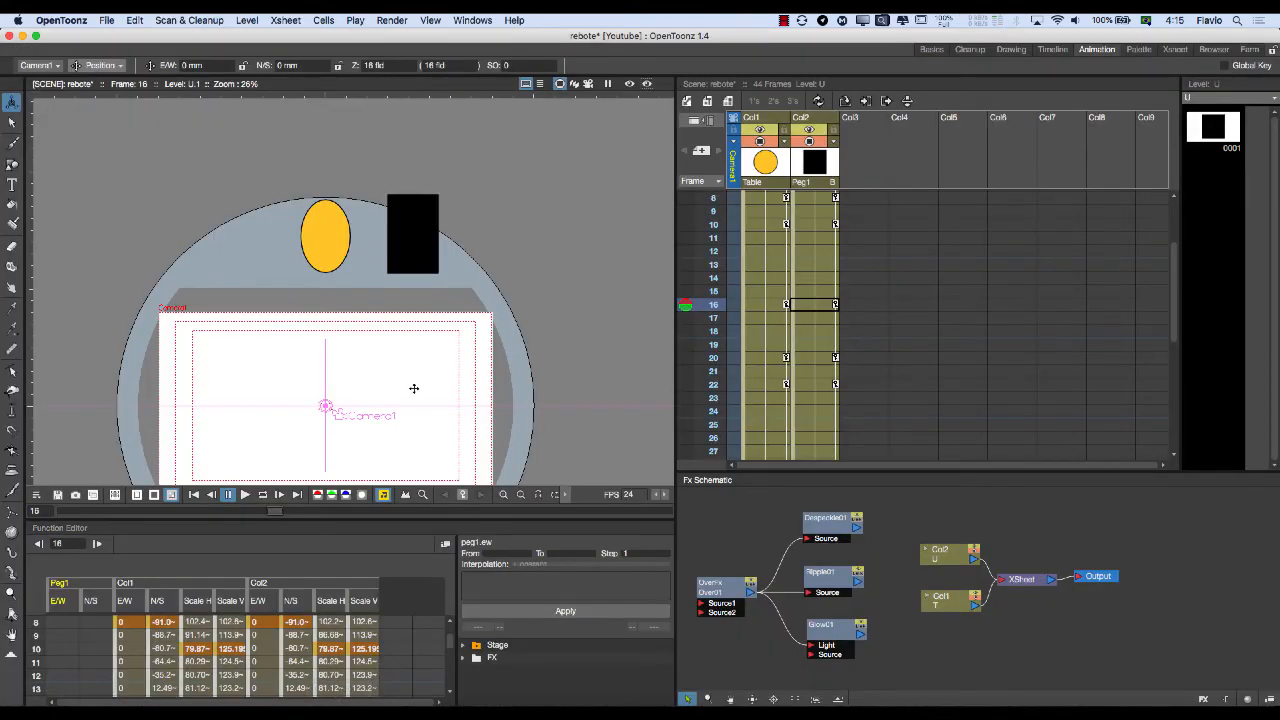
# In OpenToonz, add a Checkerboard background effect to the FX schematic and place its node above the Over node.
pyautogui.rightClick(752, 529)
pyautogui.moveTo(797, 536)
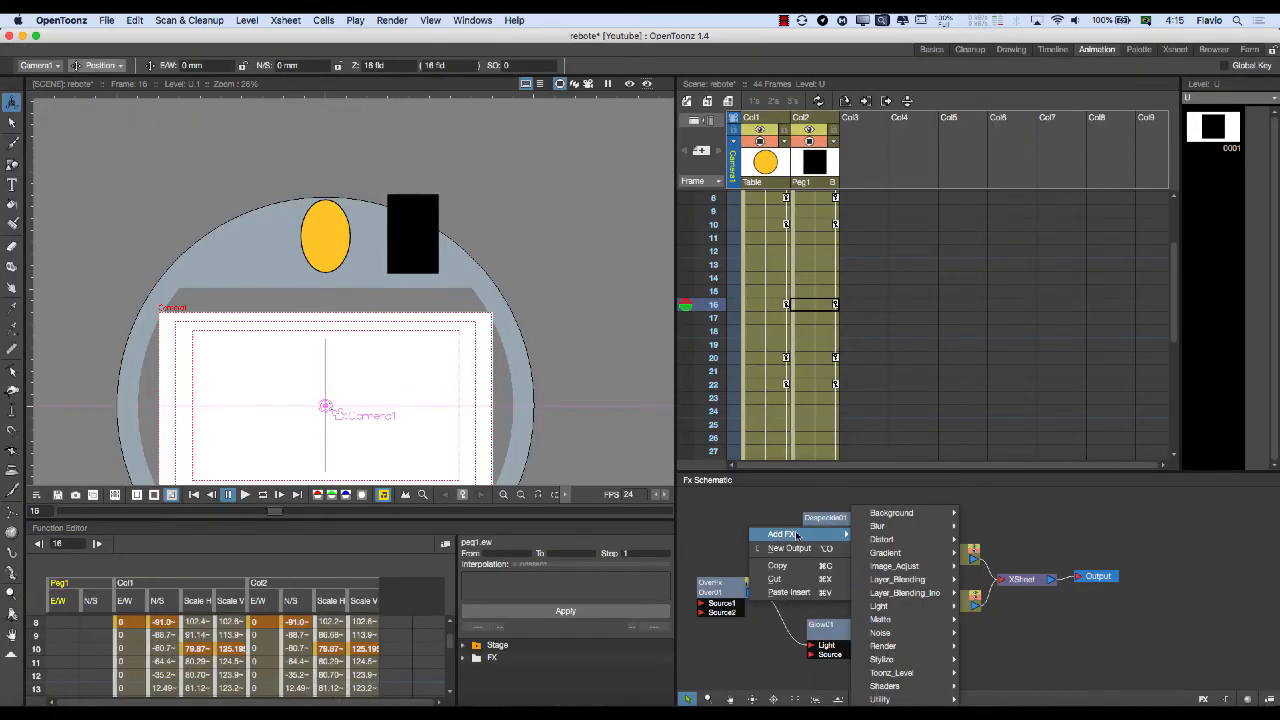
pyautogui.moveTo(891, 513)
pyautogui.click(992, 513)
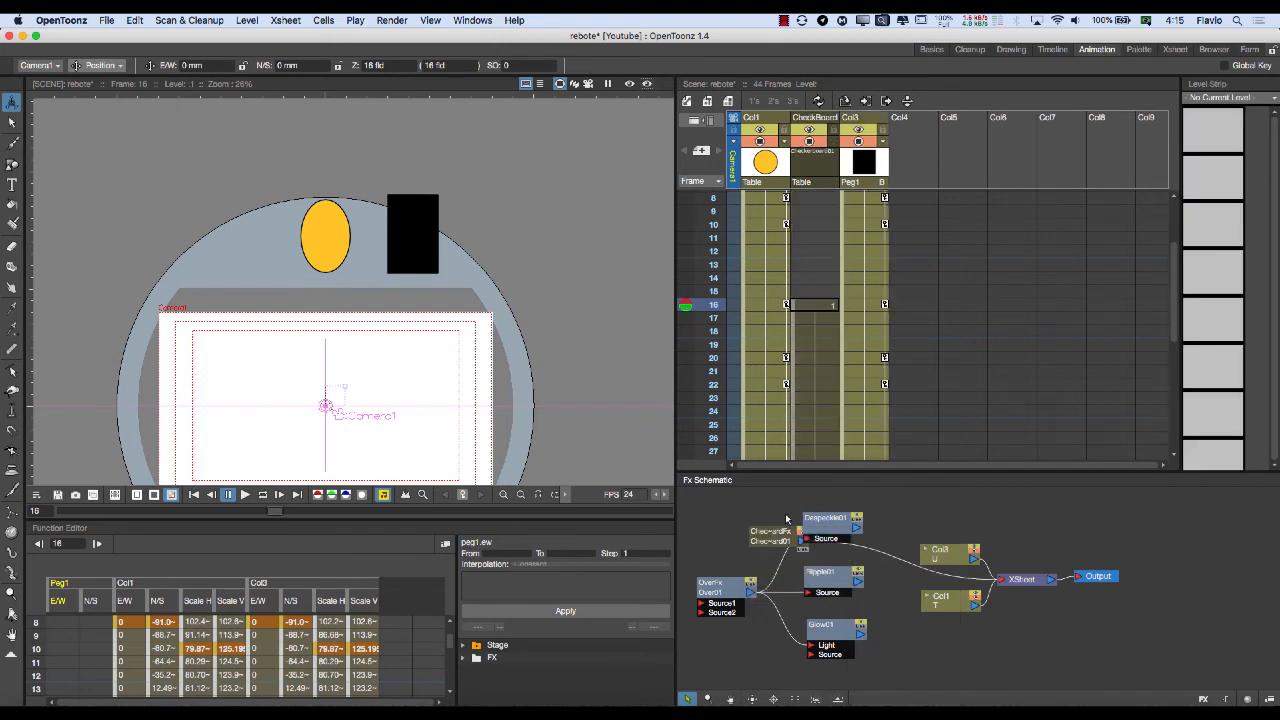
pyautogui.moveTo(778, 532); pyautogui.dragTo(733, 517)
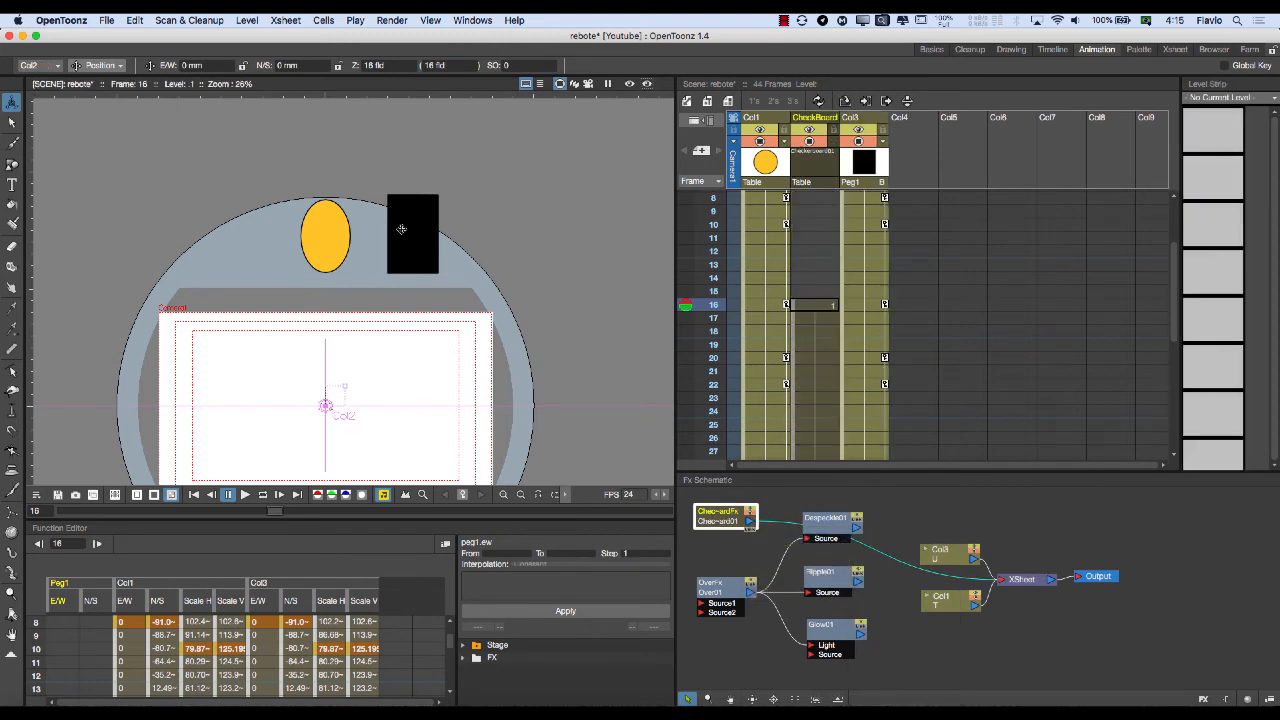
# Preview the checkerboard effect in the viewer, compare it with Natron's checkerboard, and turn the preview off.
pyautogui.click(628, 84)
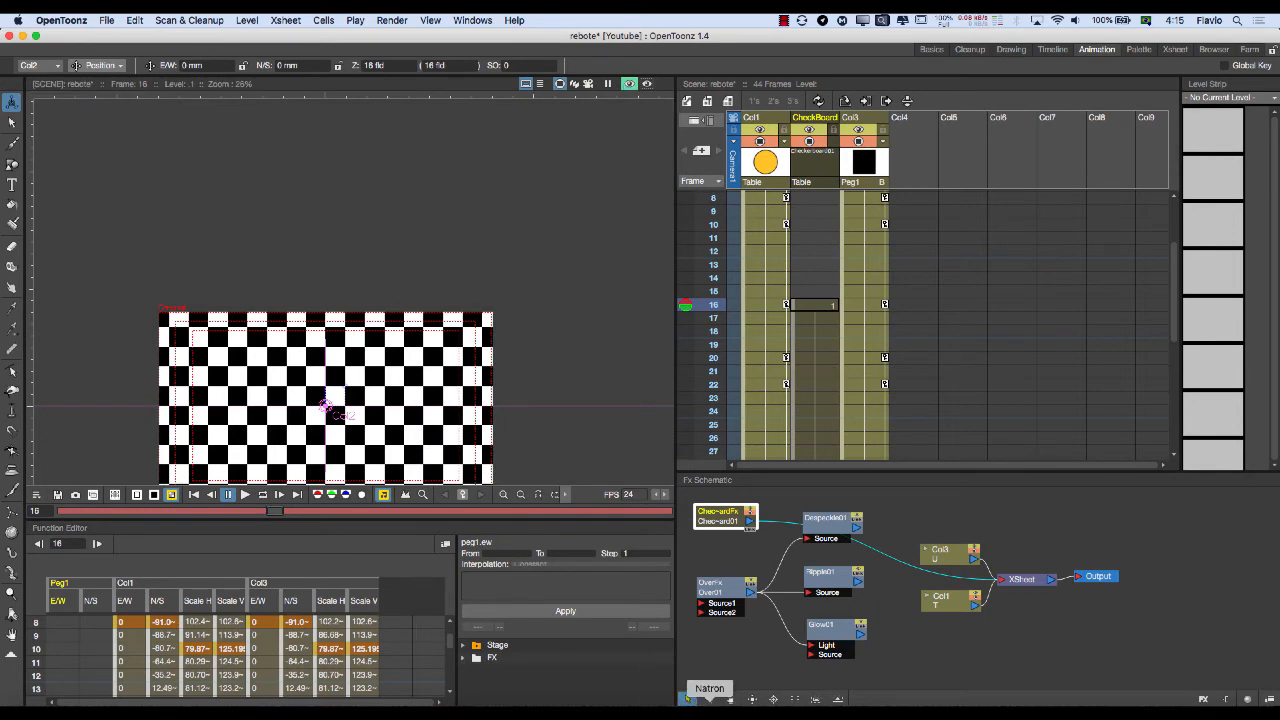
pyautogui.click(709, 704)
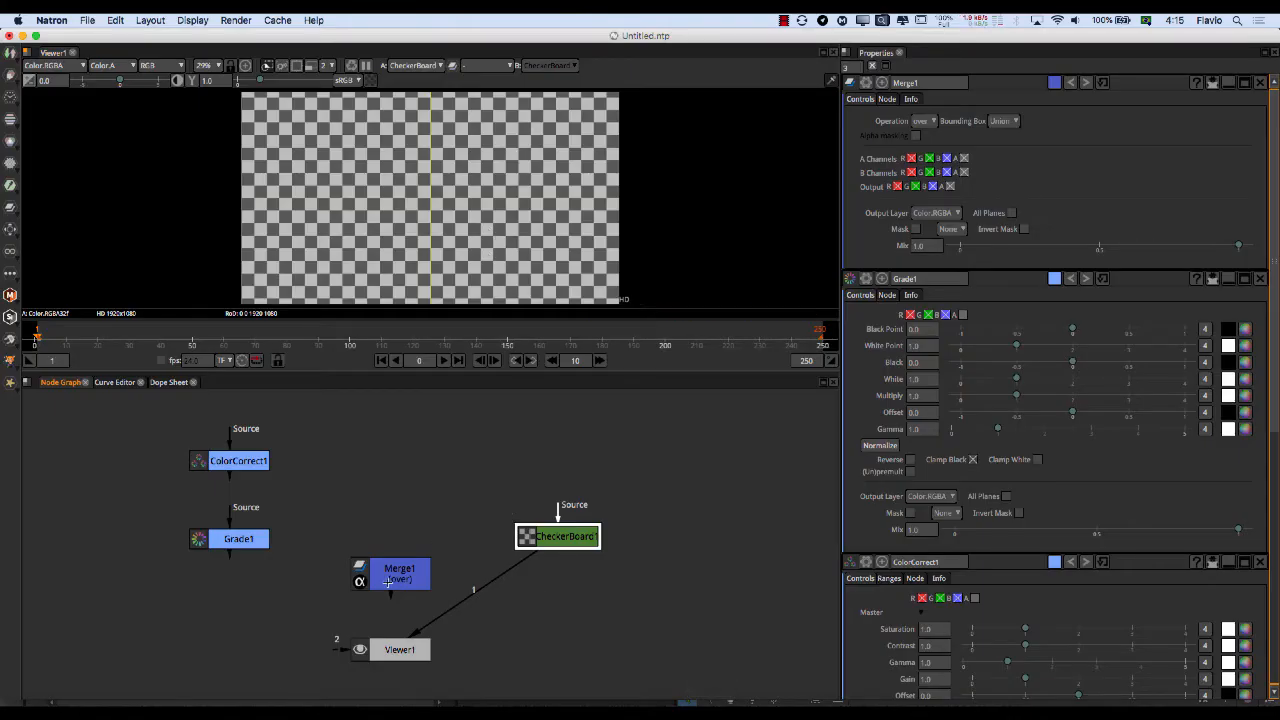
pyautogui.click(337, 704)
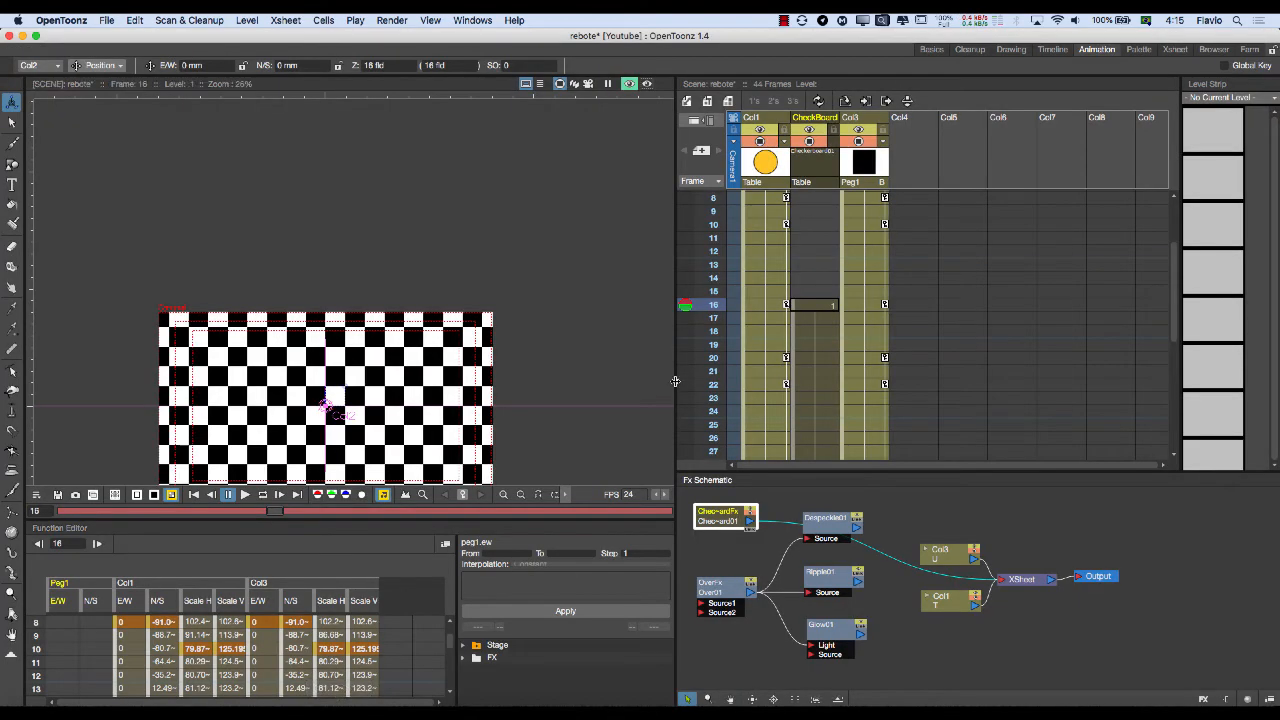
pyautogui.click(629, 83)
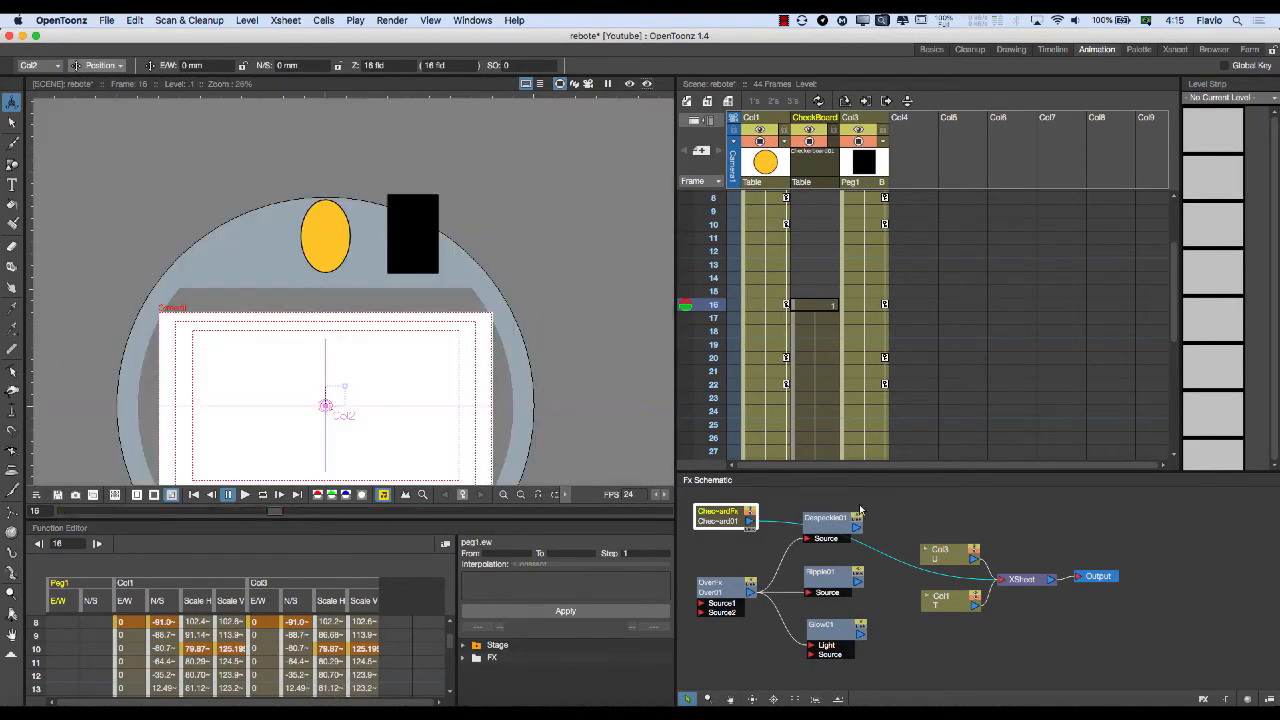
# Add a Warp distortion effect to the FX schematic and place its node between the Checkerboard and Over nodes.
pyautogui.rightClick(740, 558)
pyautogui.moveTo(762, 558)
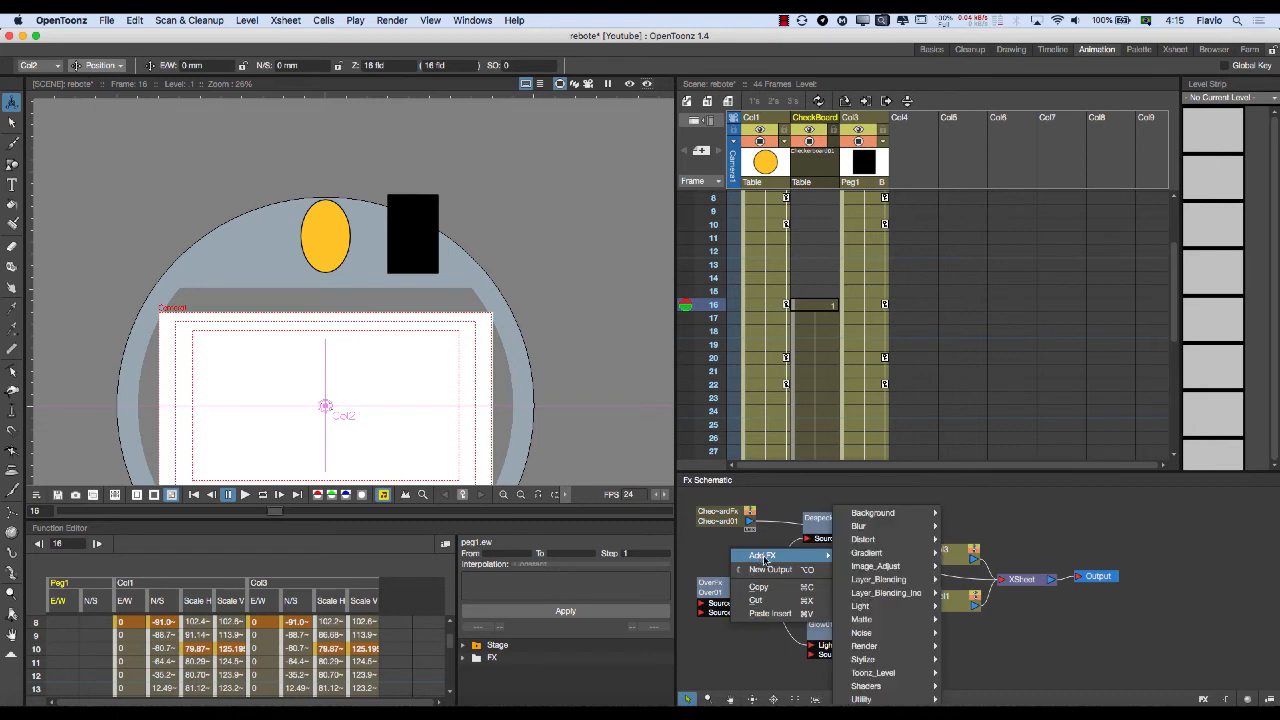
pyautogui.moveTo(890, 540)
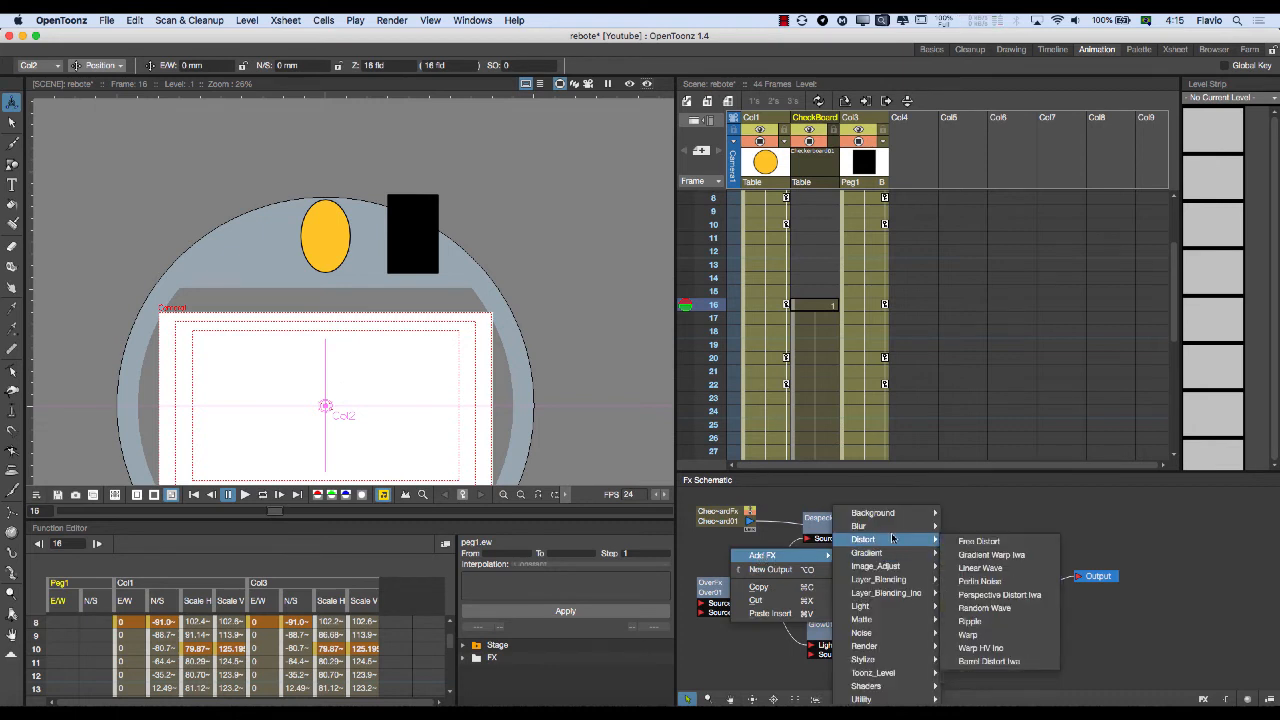
pyautogui.click(968, 634)
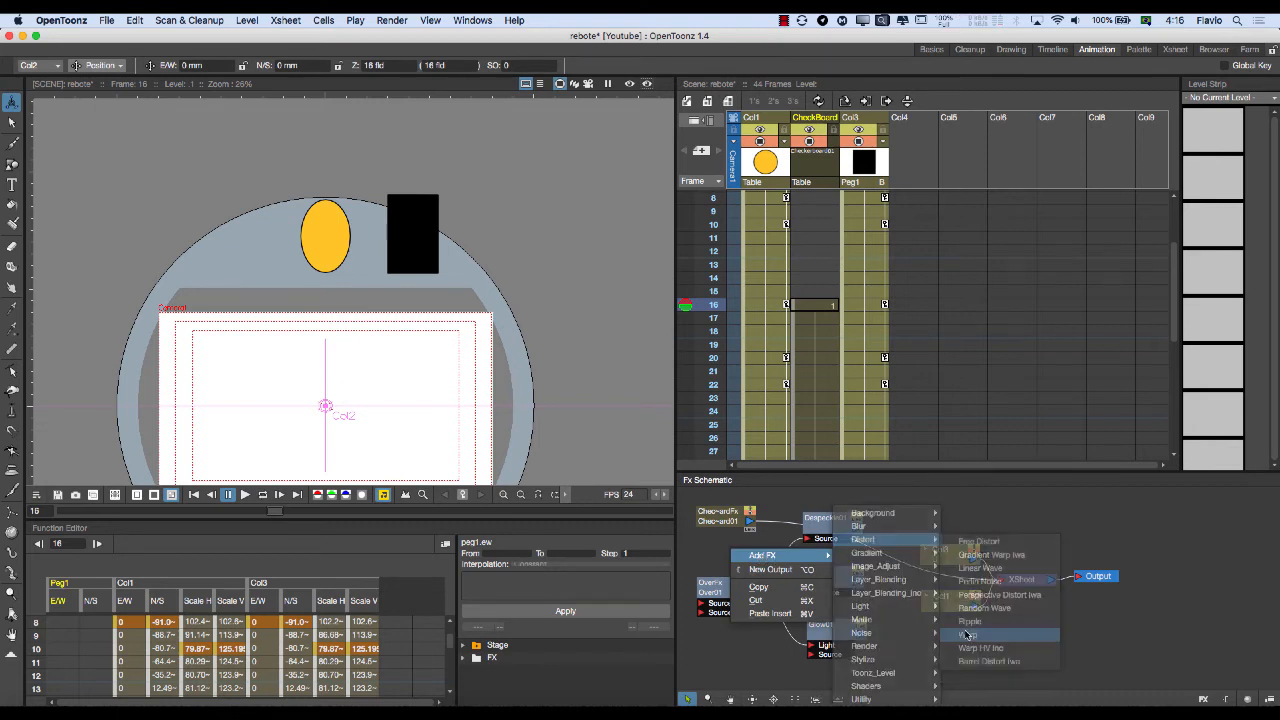
pyautogui.moveTo(762, 567); pyautogui.dragTo(734, 557)
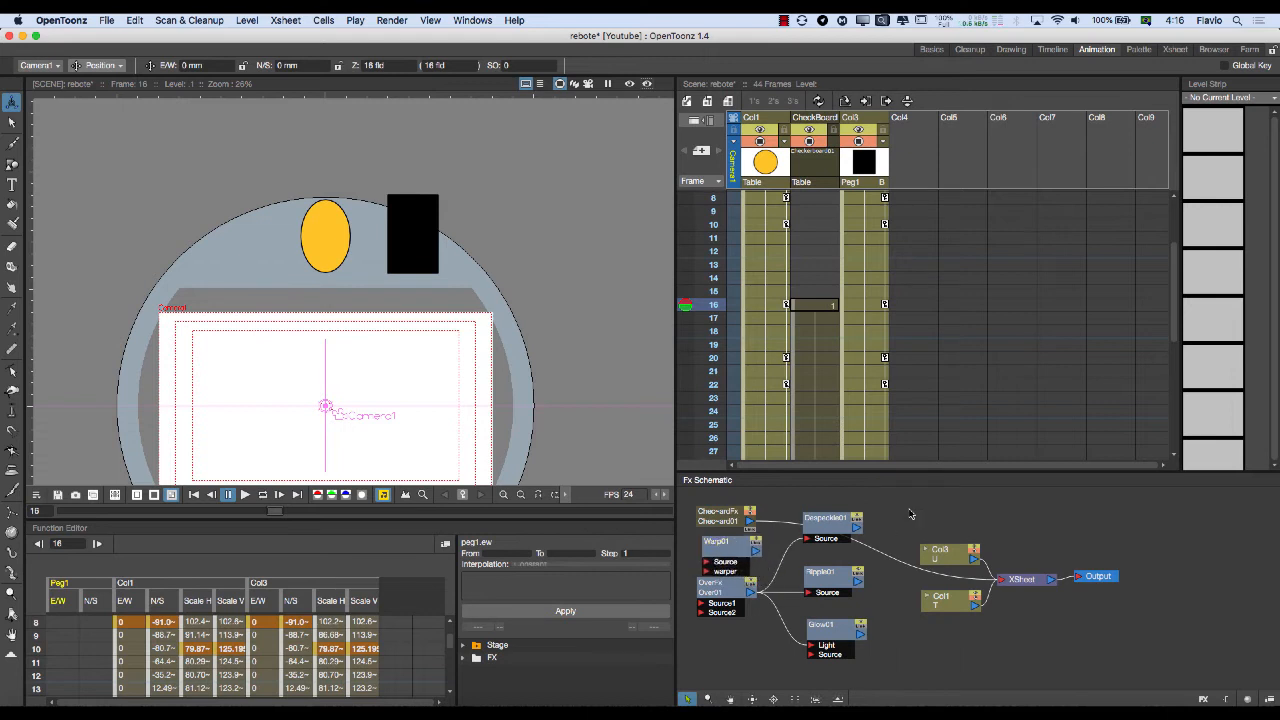
# Add a Warp HV Ino distortion effect to the FX schematic and place its node in the empty area above the XSheet node.
pyautogui.rightClick(911, 514)
pyautogui.moveTo(930, 522)
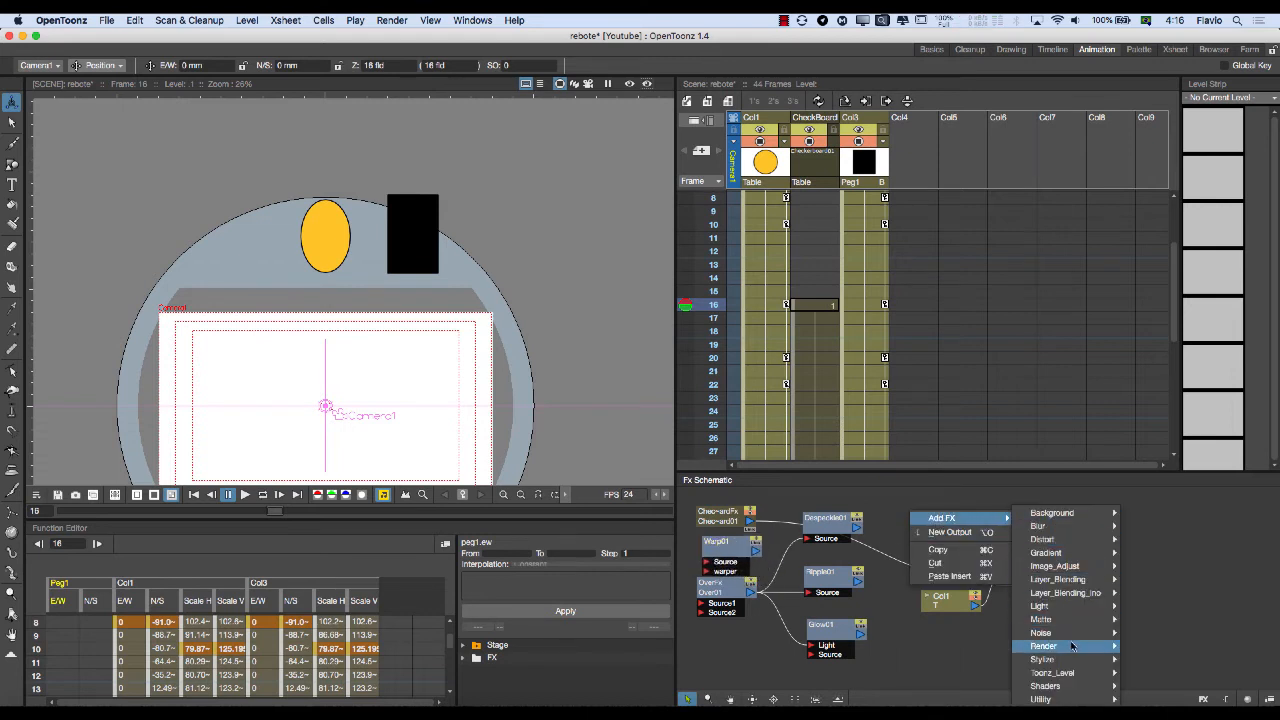
pyautogui.moveTo(1081, 631)
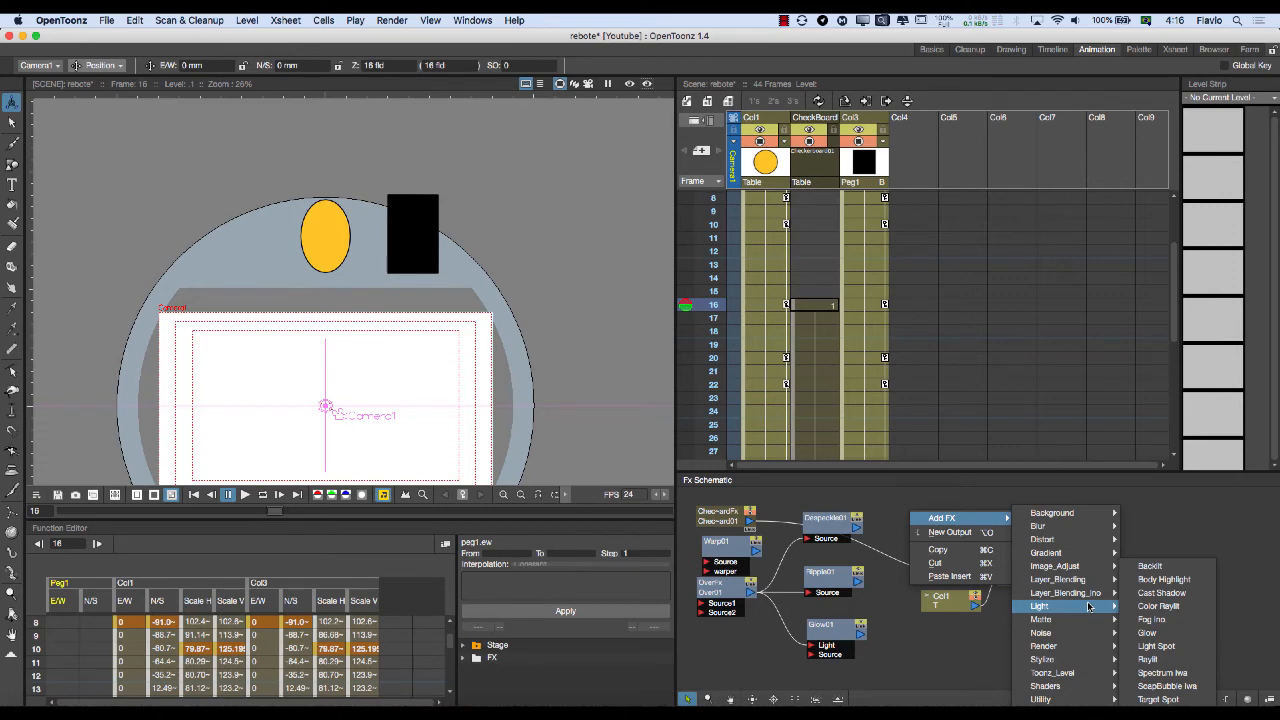
pyautogui.moveTo(1096, 572)
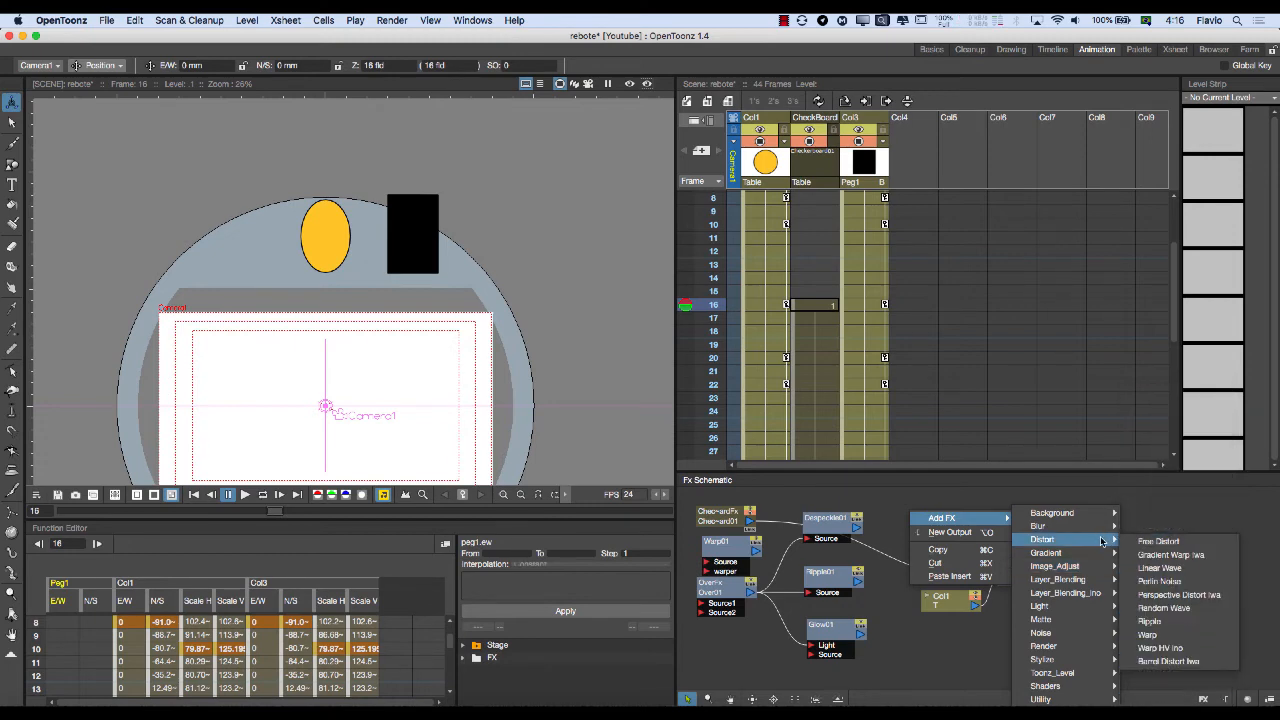
pyautogui.moveTo(1095, 540)
pyautogui.click(1160, 648)
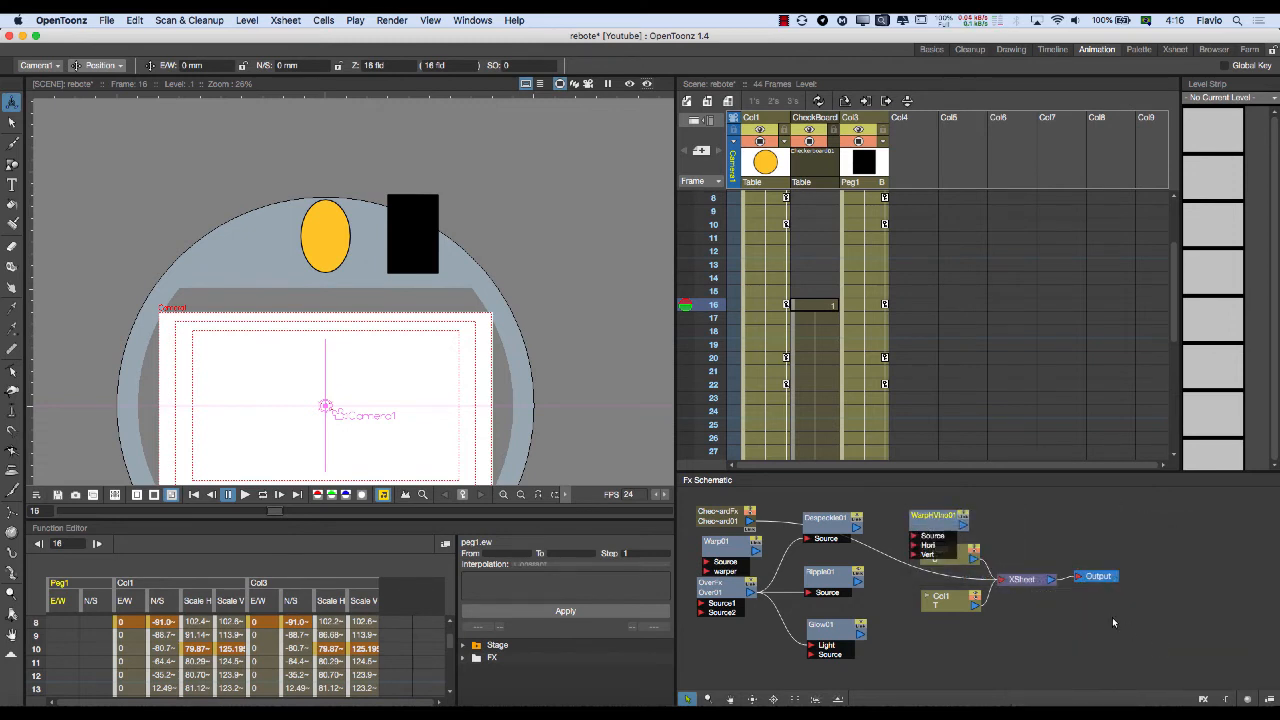
pyautogui.moveTo(937, 527); pyautogui.dragTo(1033, 517)
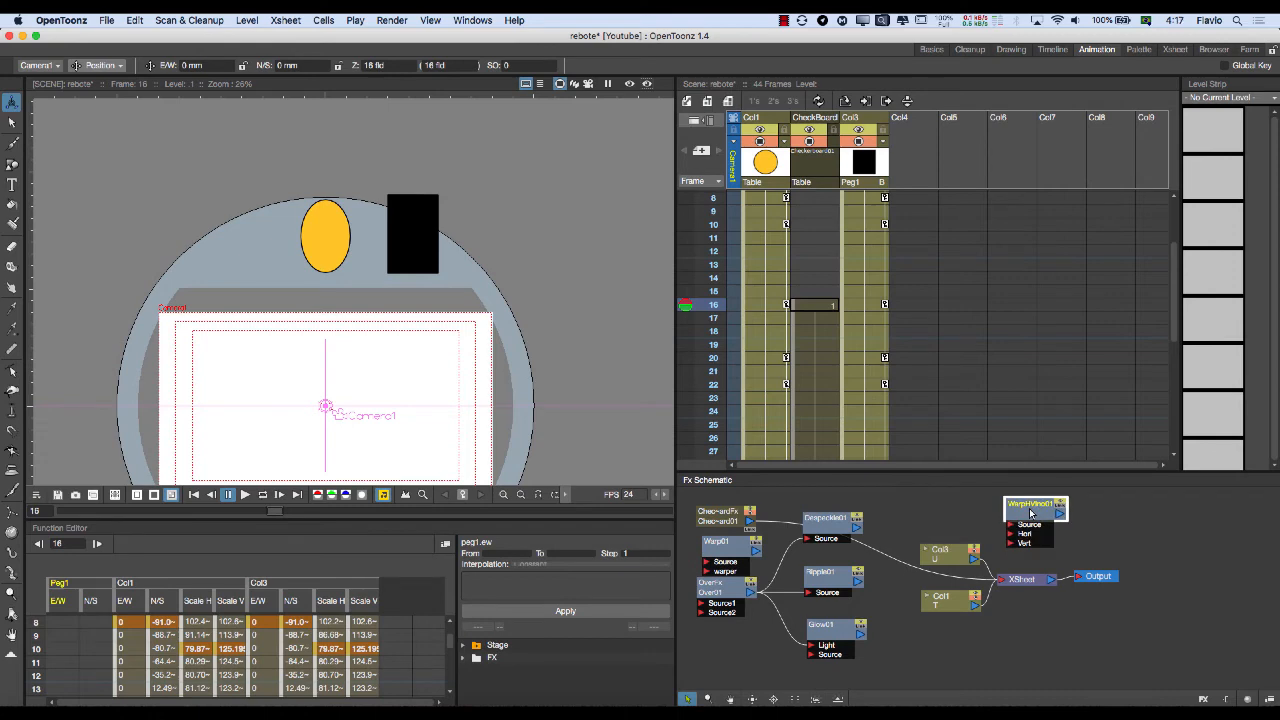
pyautogui.scroll(1, 1033, 517)
# Open the settings of the Warp HV Ino node and examine the channel choices for H reference and V reference.
pyautogui.doubleClick(1033, 510)
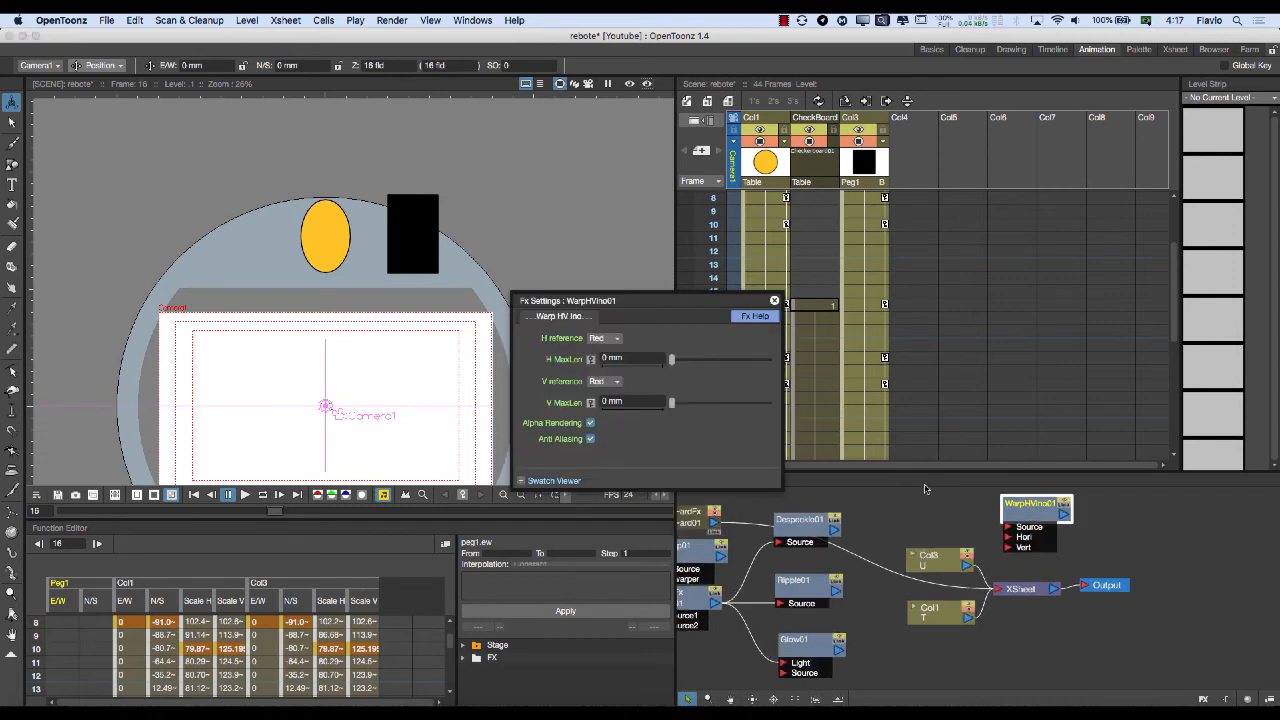
pyautogui.click(603, 338)
pyautogui.click(596, 349)
pyautogui.click(613, 383)
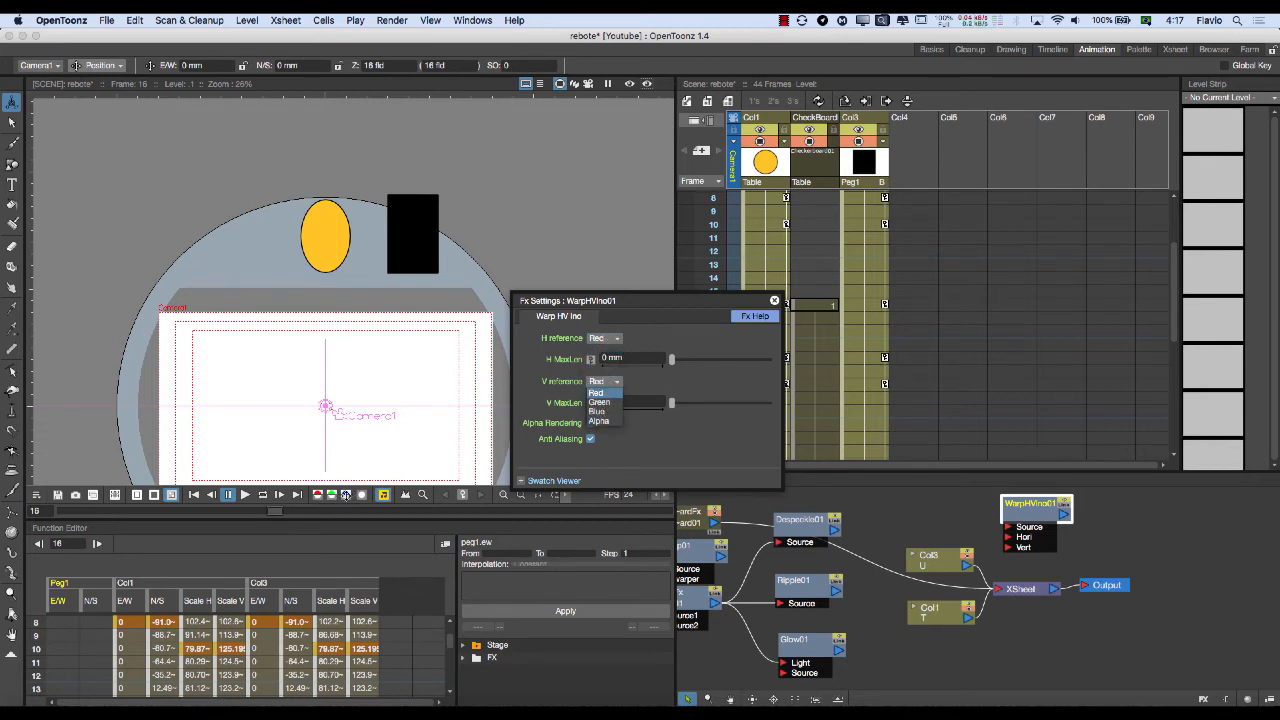
# View the scene's red, green and blue channels in the viewer and return to the full-color display.
pyautogui.click(325, 508)
pyautogui.click(317, 497)
pyautogui.click(331, 497)
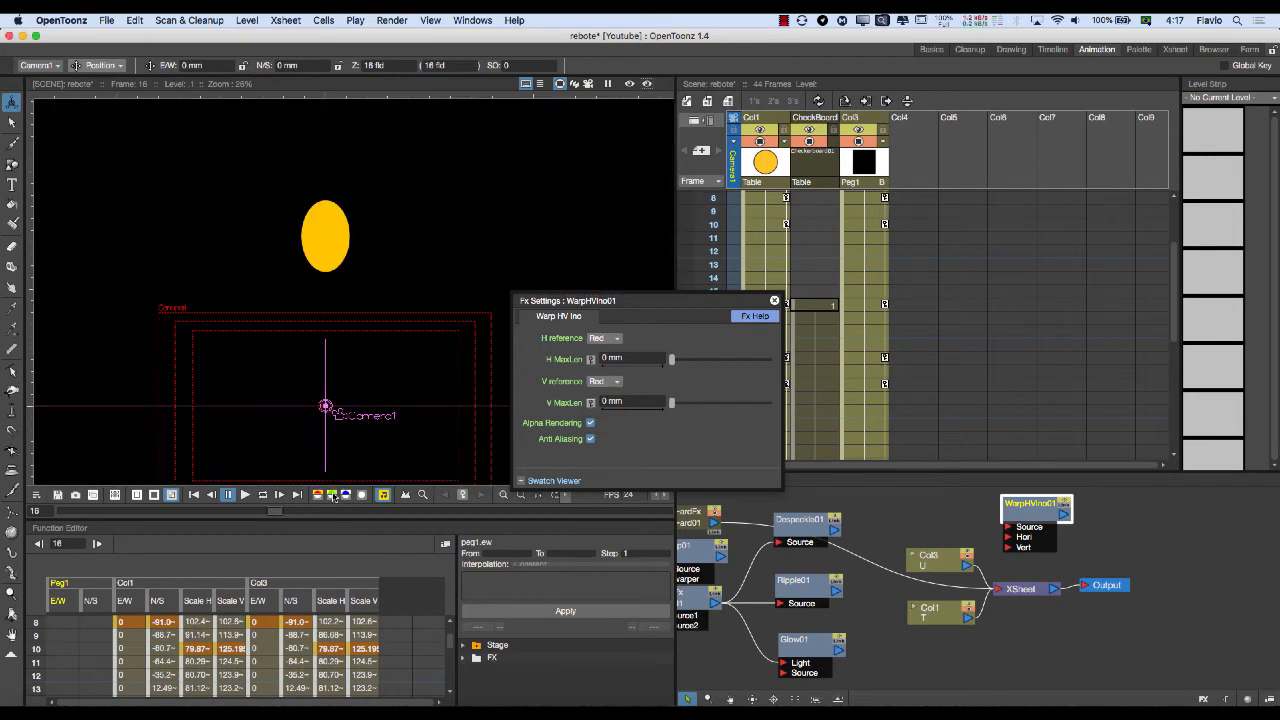
pyautogui.click(345, 496)
pyautogui.click(333, 498)
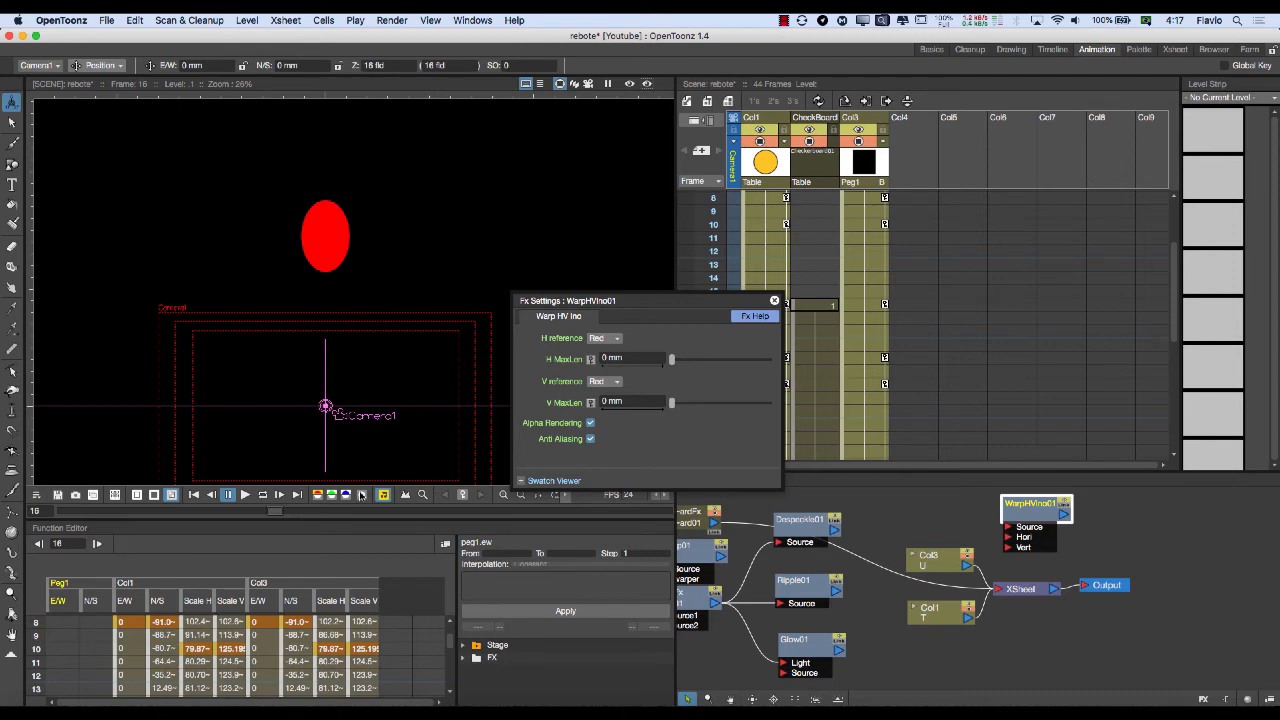
pyautogui.click(345, 495)
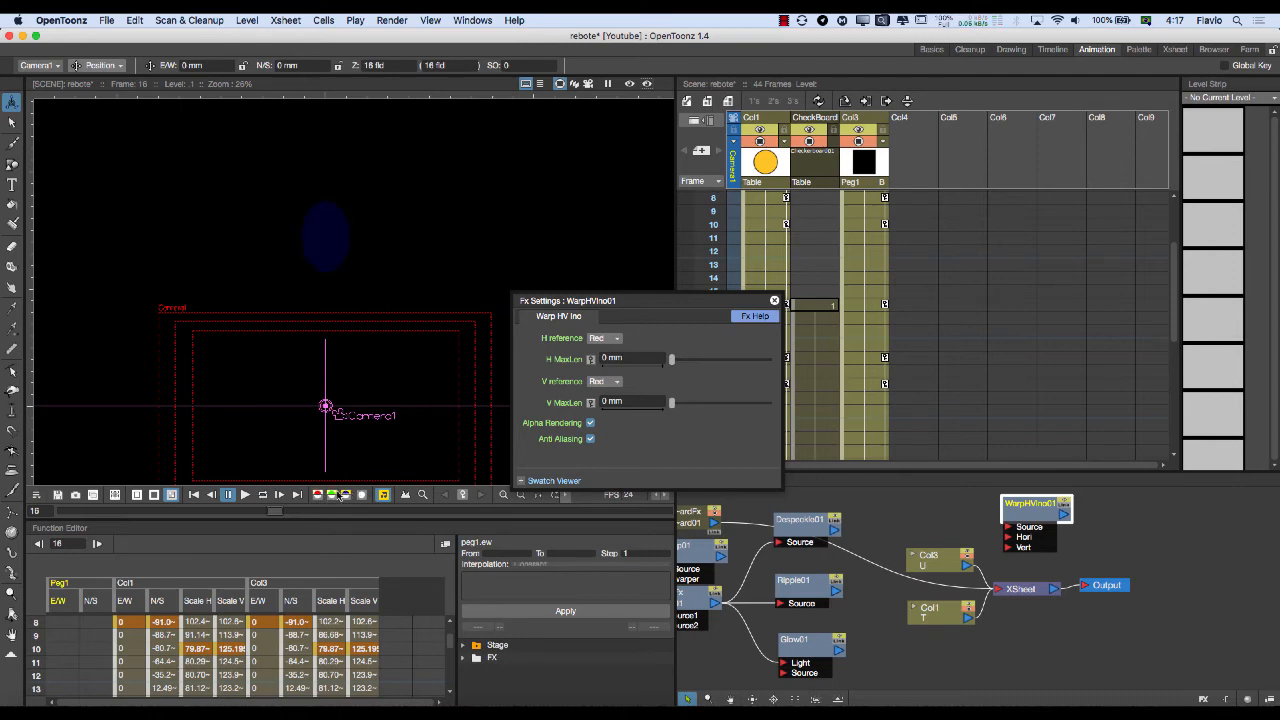
pyautogui.click(345, 495)
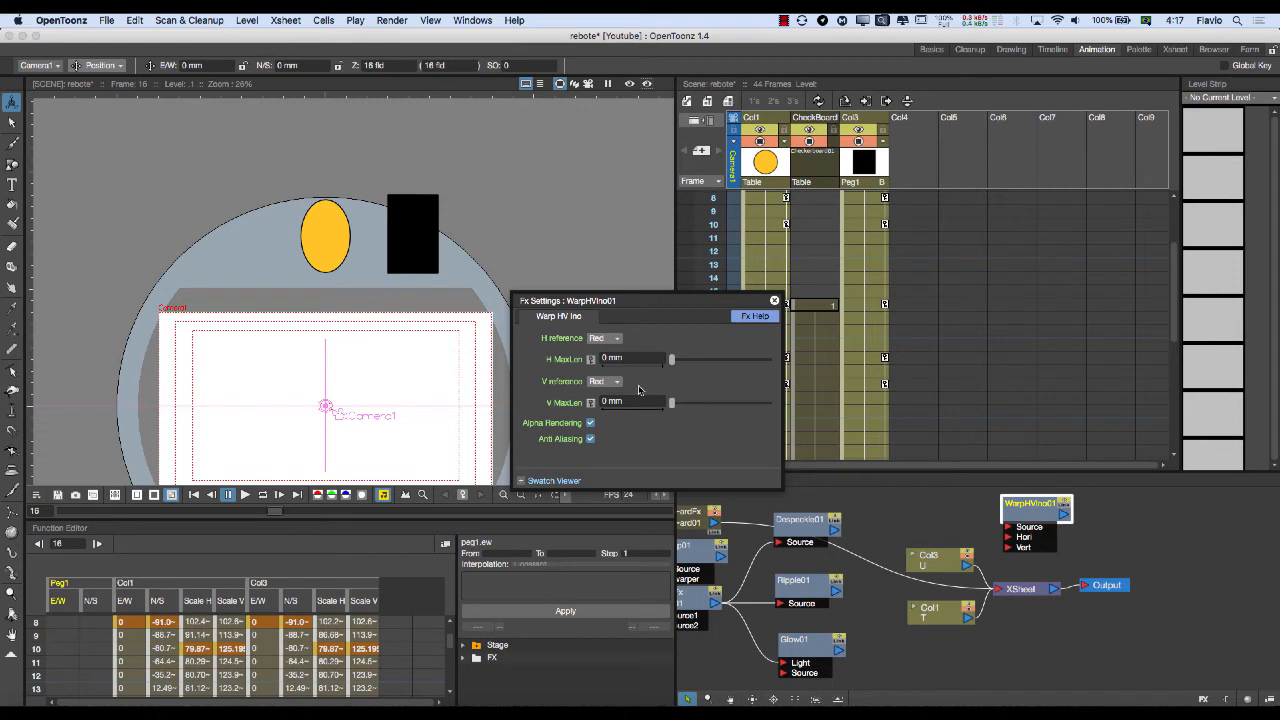
# Recheck the V reference channel choices and close the Warp HV Ino settings.
pyautogui.click(607, 382)
pyautogui.click(607, 383)
pyautogui.click(904, 525)
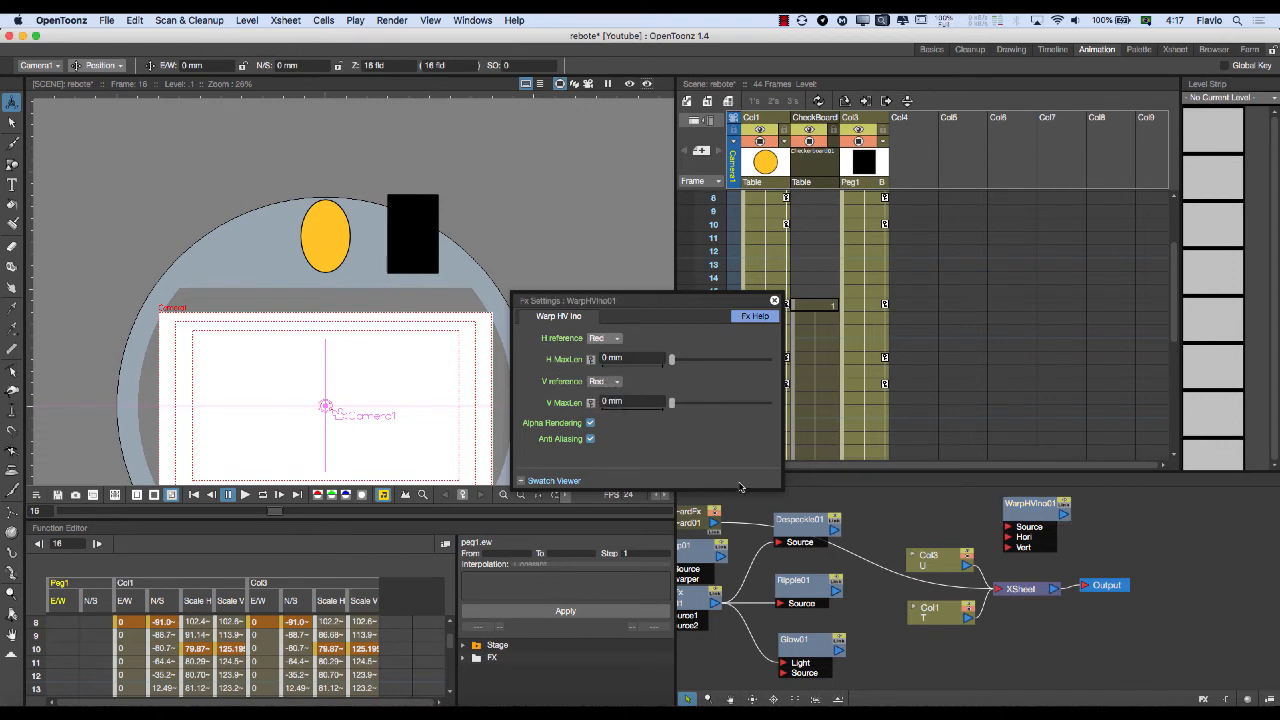
pyautogui.click(774, 300)
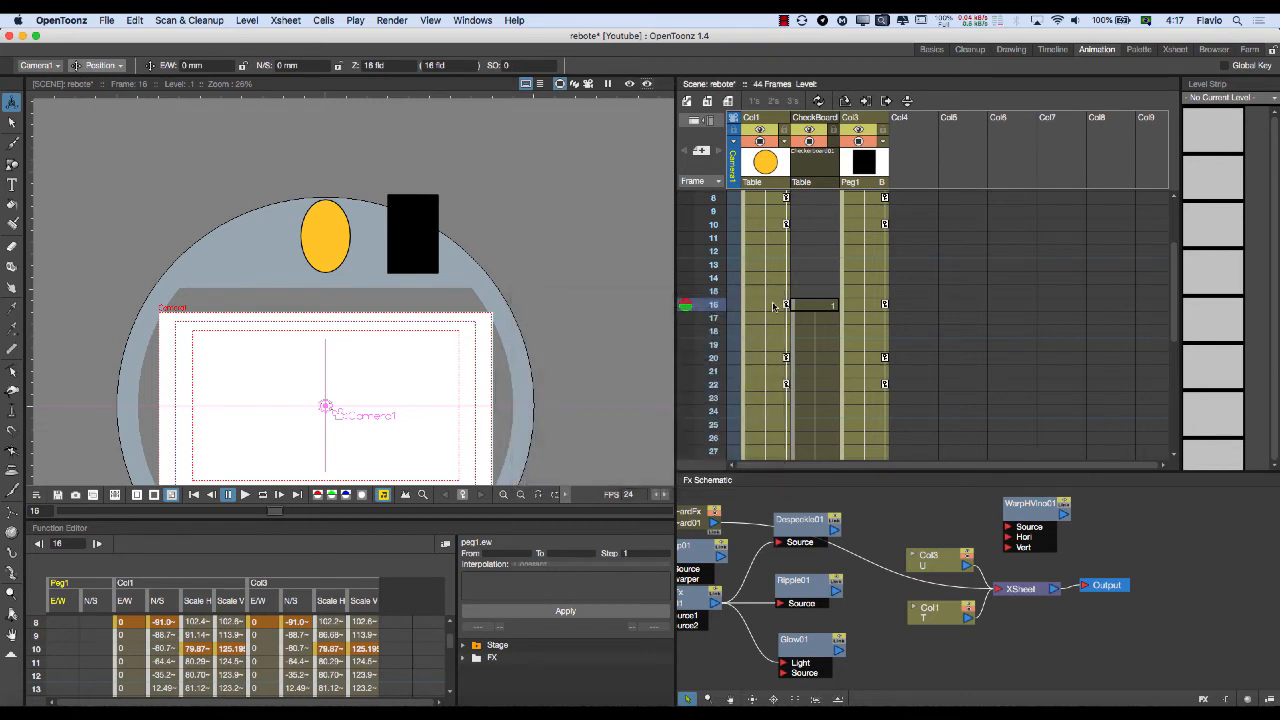
# Add a PN Perspective Iwa noise effect to the FX schematic and place its node between the Despeckle and Warp HV Ino nodes.
pyautogui.moveTo(1025, 510); pyautogui.dragTo(1013, 518)
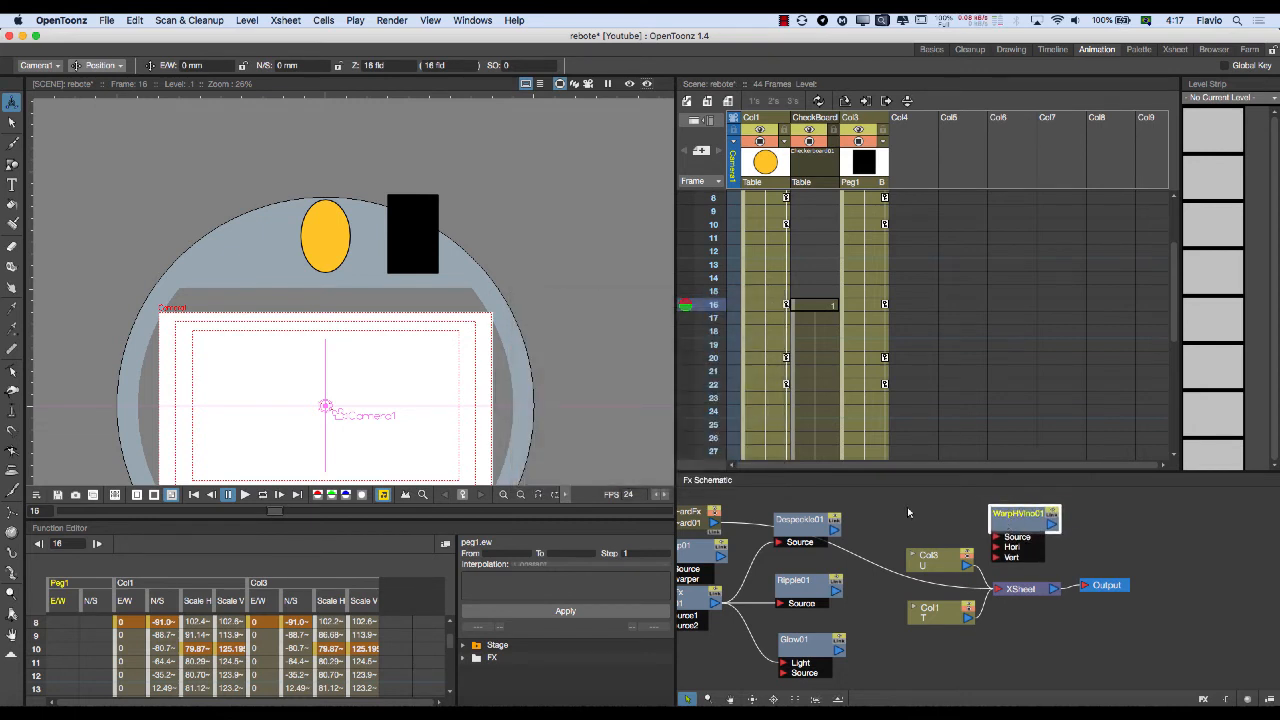
pyautogui.rightClick(914, 506)
pyautogui.moveTo(955, 511)
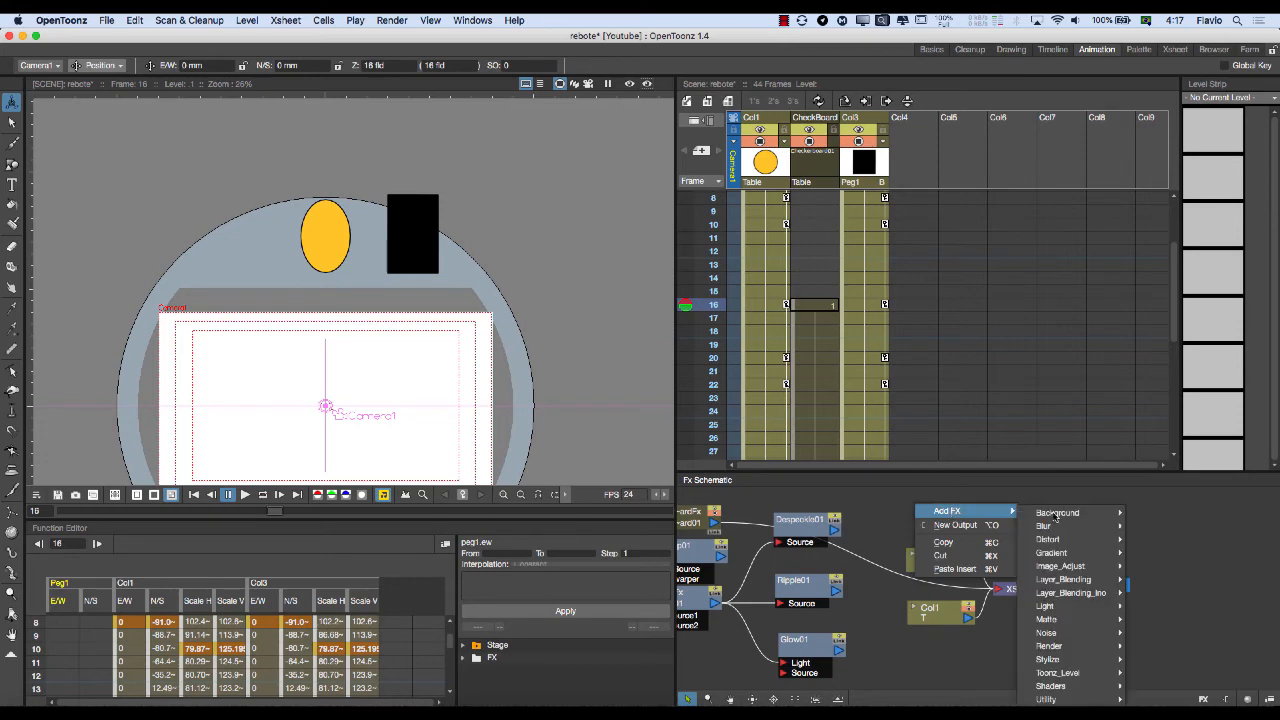
pyautogui.moveTo(1085, 644)
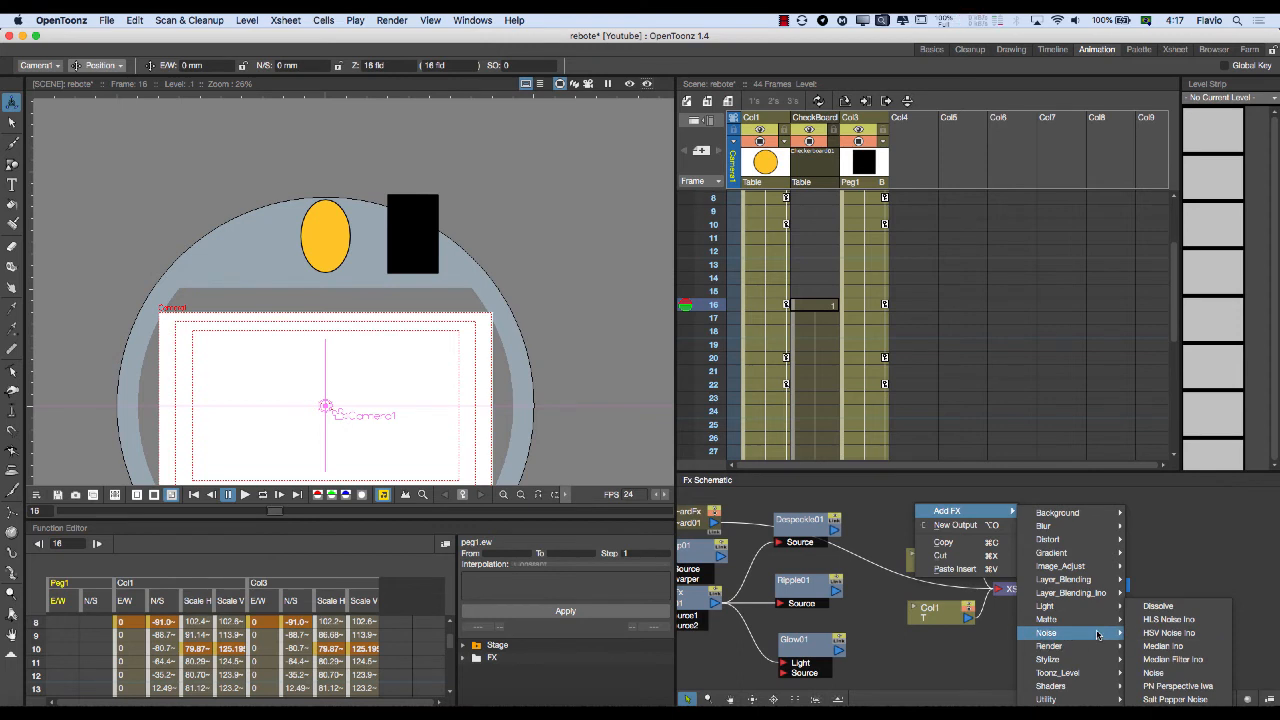
pyautogui.click(1178, 686)
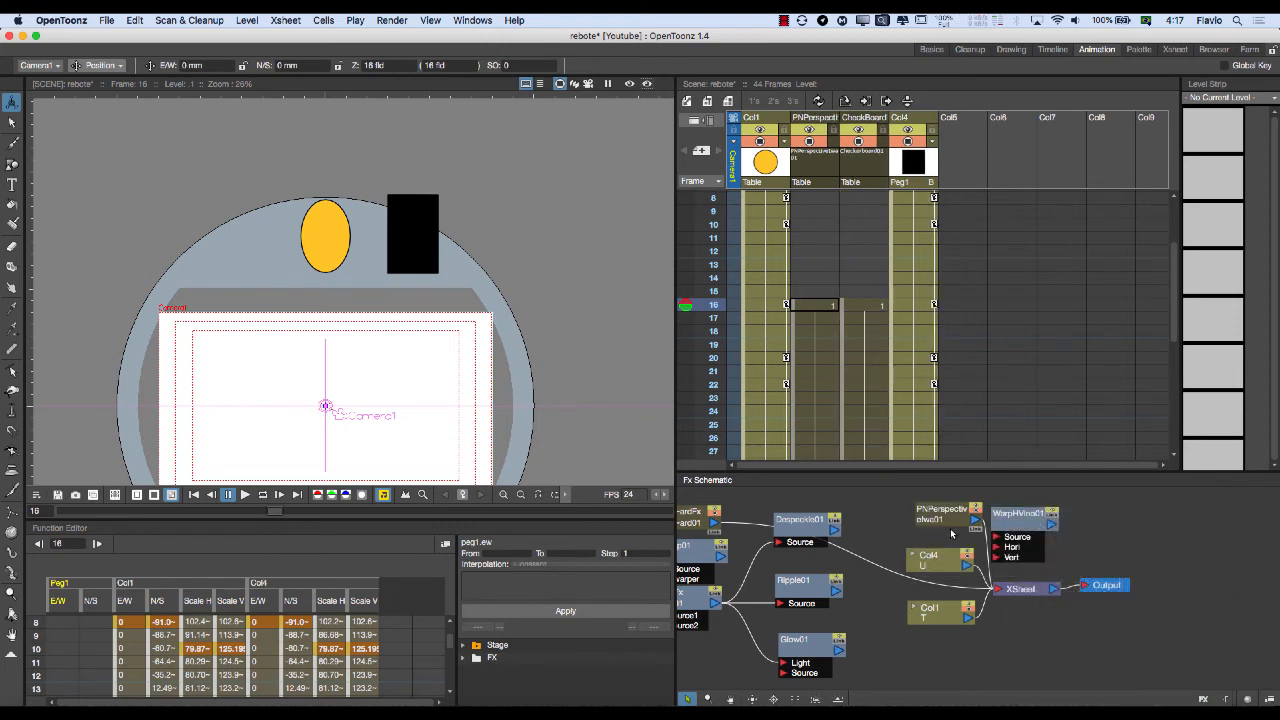
pyautogui.moveTo(951, 534); pyautogui.dragTo(868, 530)
# Set the PN Perspective Iwa effect's mode to Warp HV offset and its noise type to Simplex Noise.
pyautogui.doubleClick(868, 530)
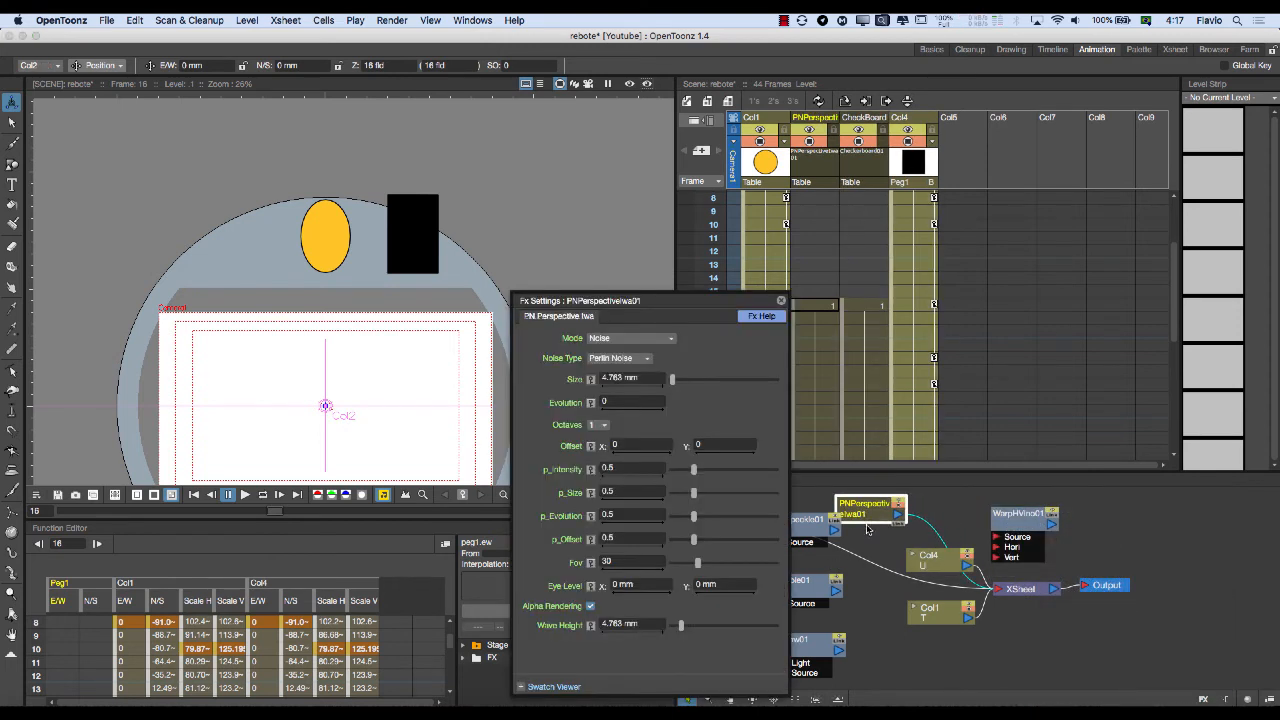
pyautogui.click(620, 338)
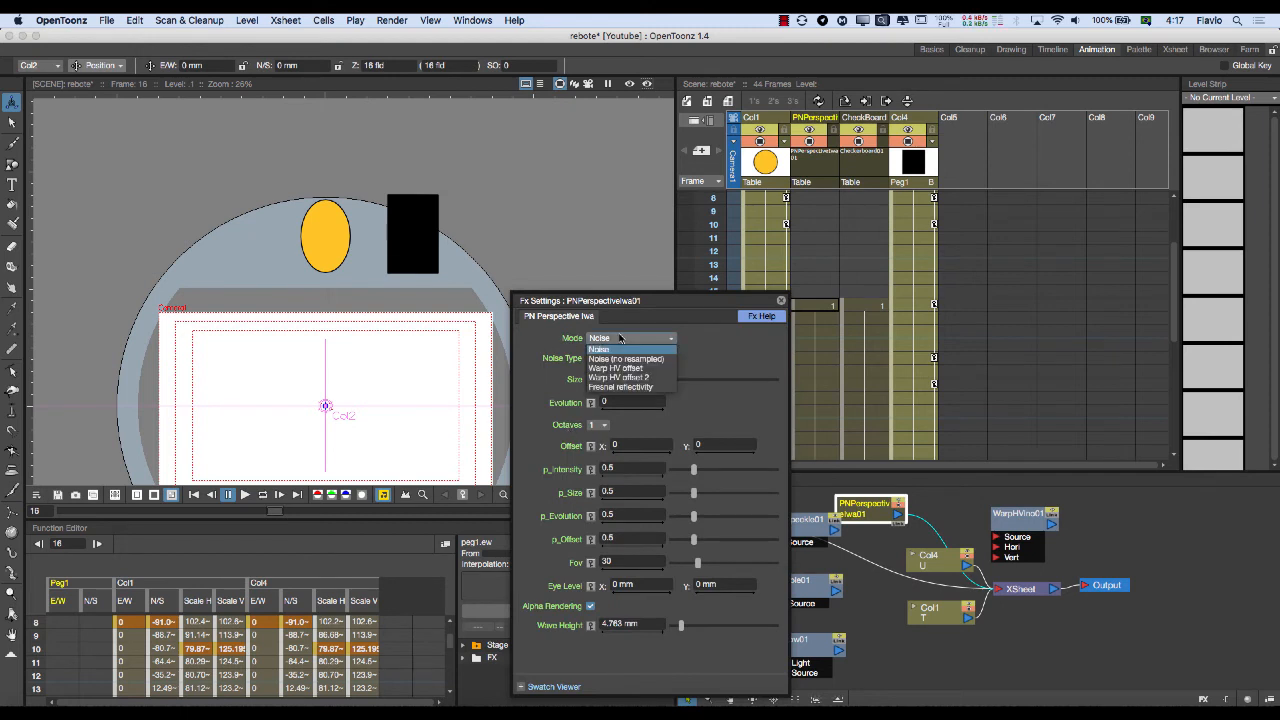
pyautogui.click(620, 368)
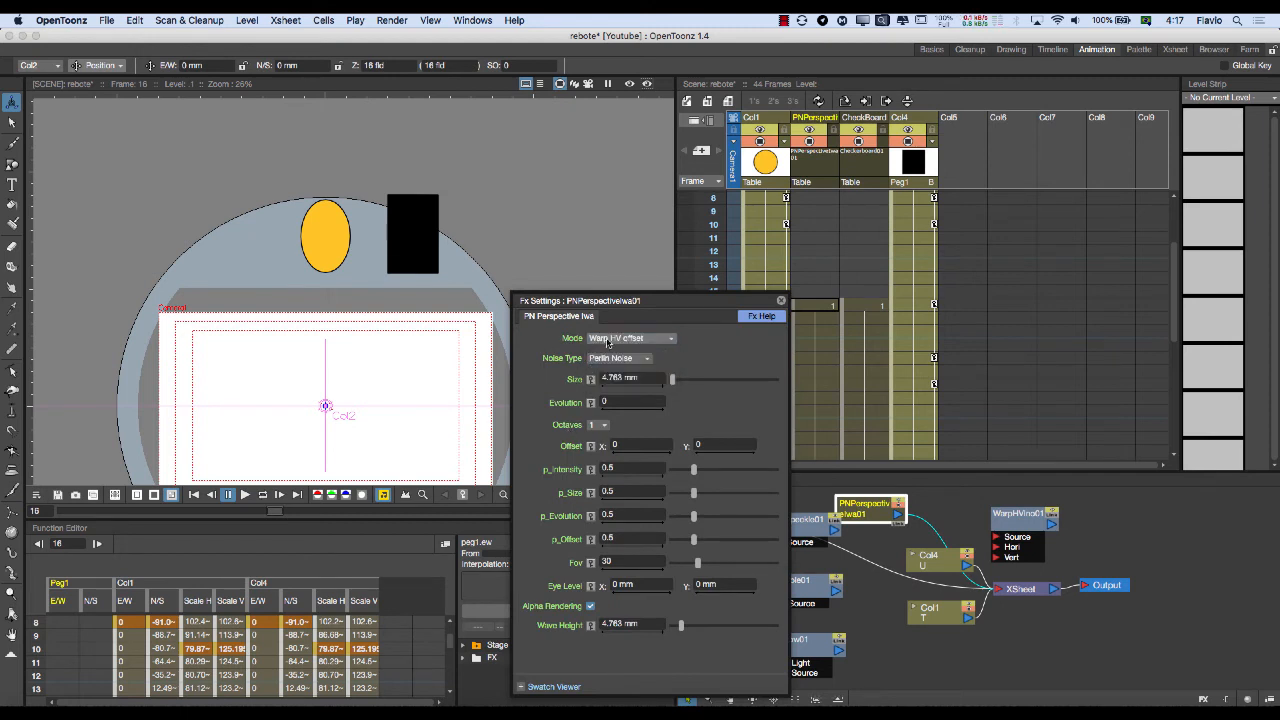
pyautogui.click(620, 358)
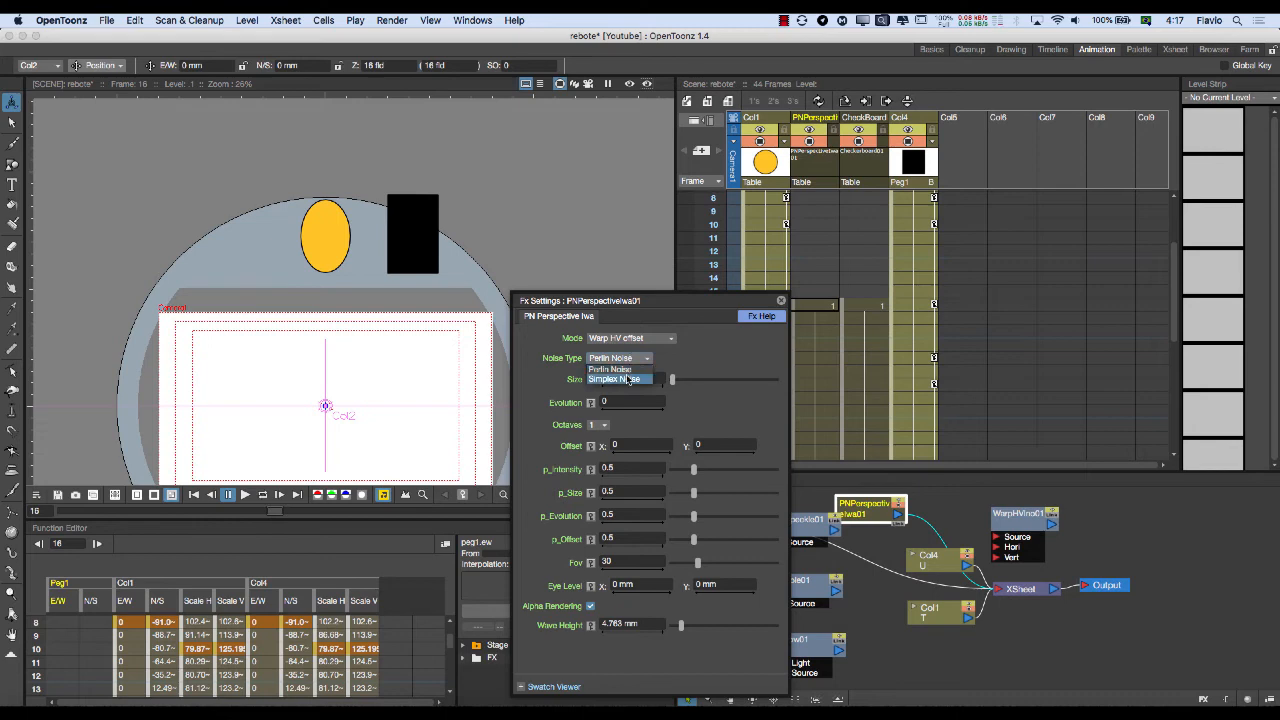
pyautogui.click(626, 379)
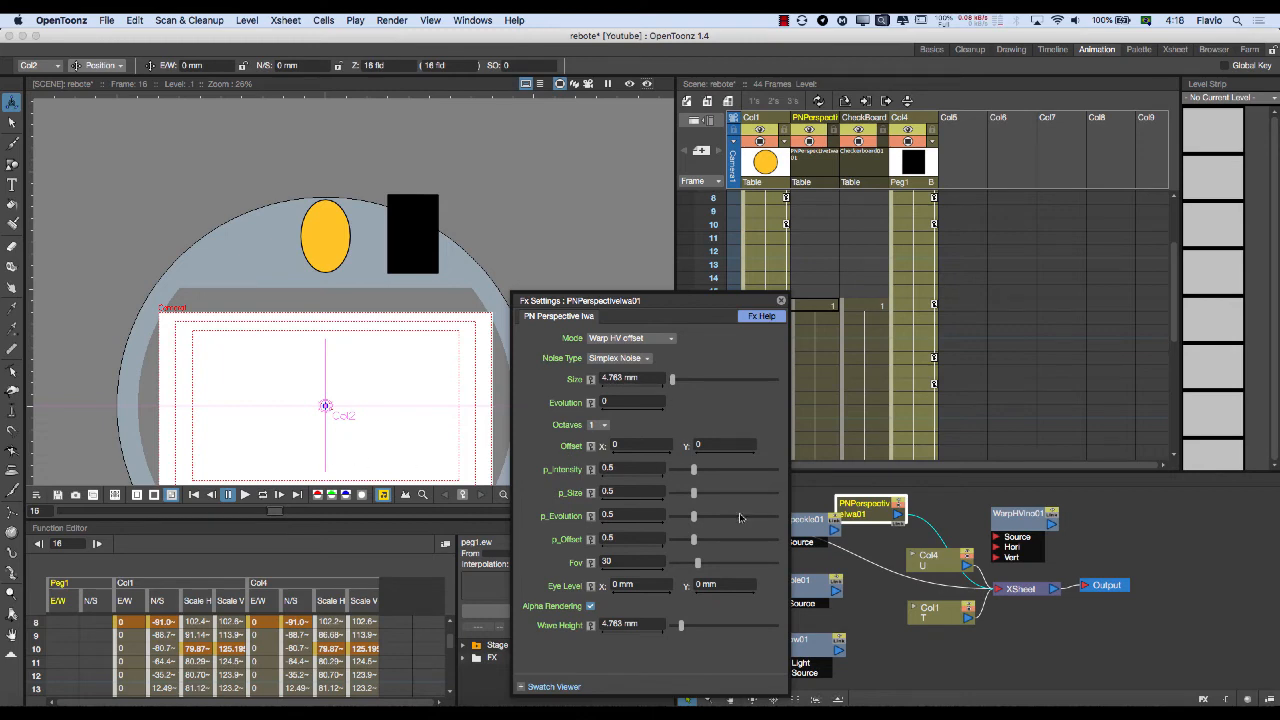
# Reopen the Warp HV Ino settings to review the H reference option, and look over the rendering commands.
pyautogui.click(1009, 521)
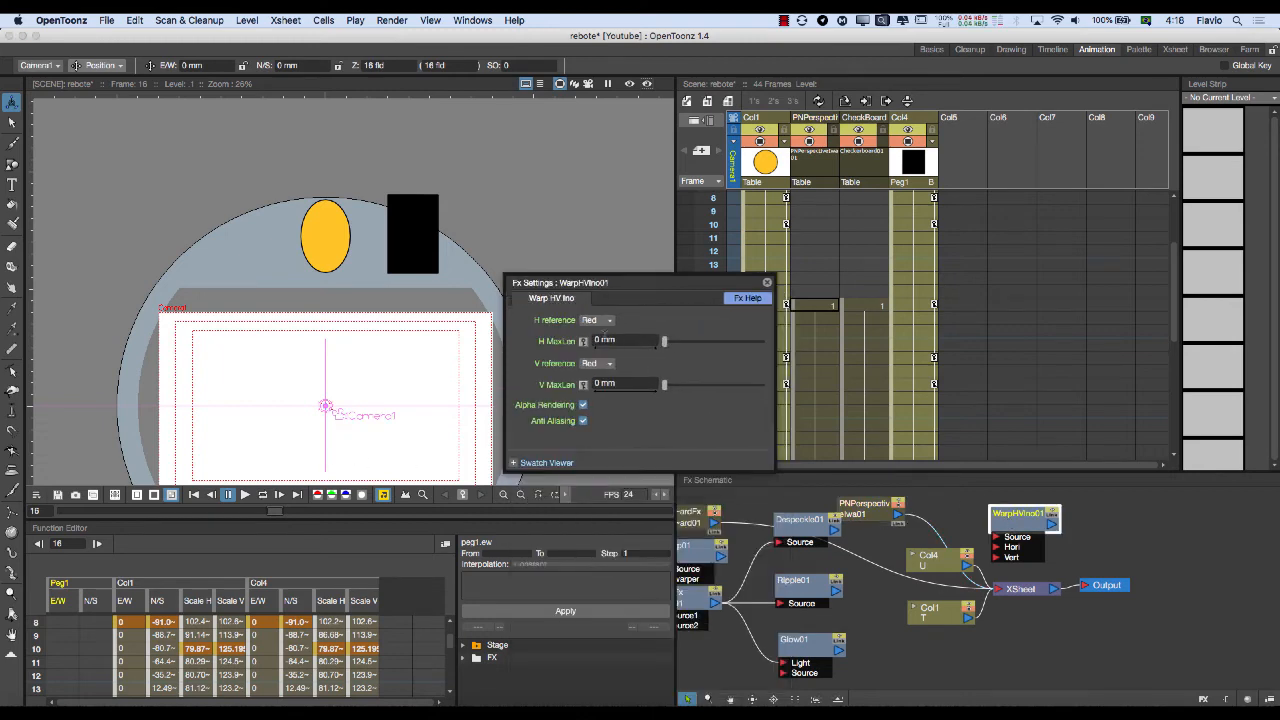
pyautogui.click(598, 320)
pyautogui.click(597, 318)
pyautogui.click(406, 17)
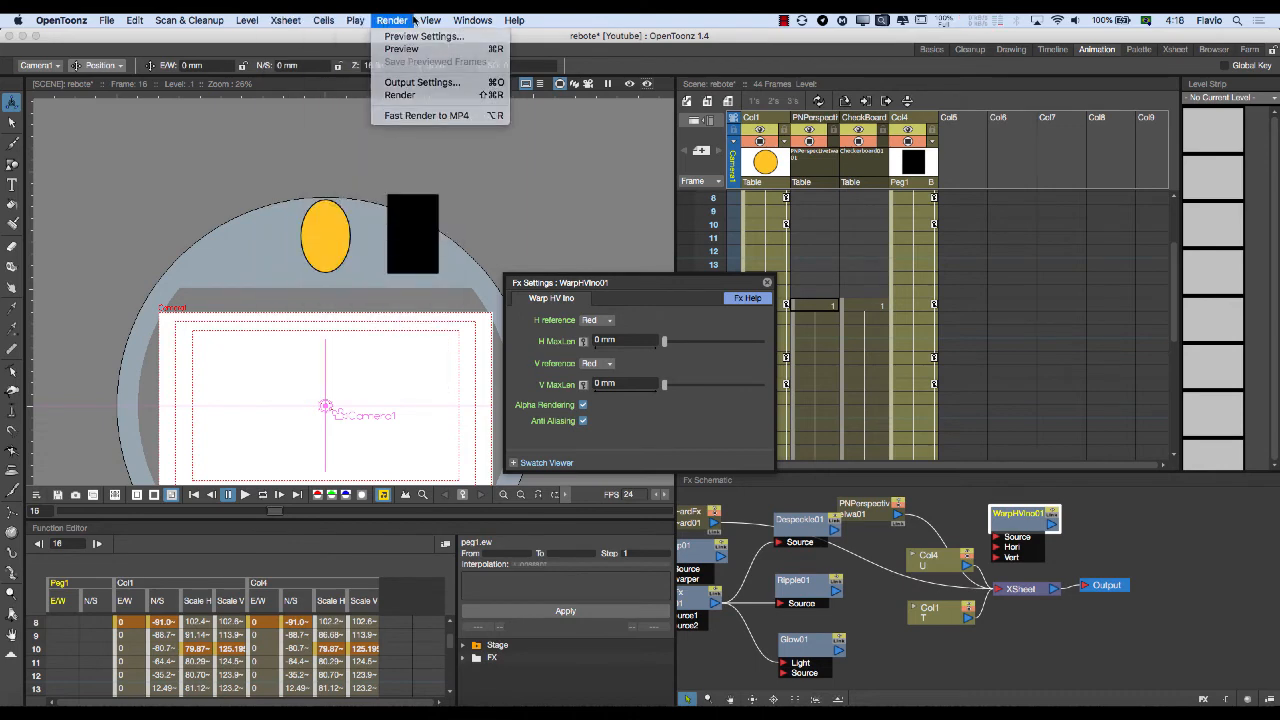
pyautogui.click(413, 19)
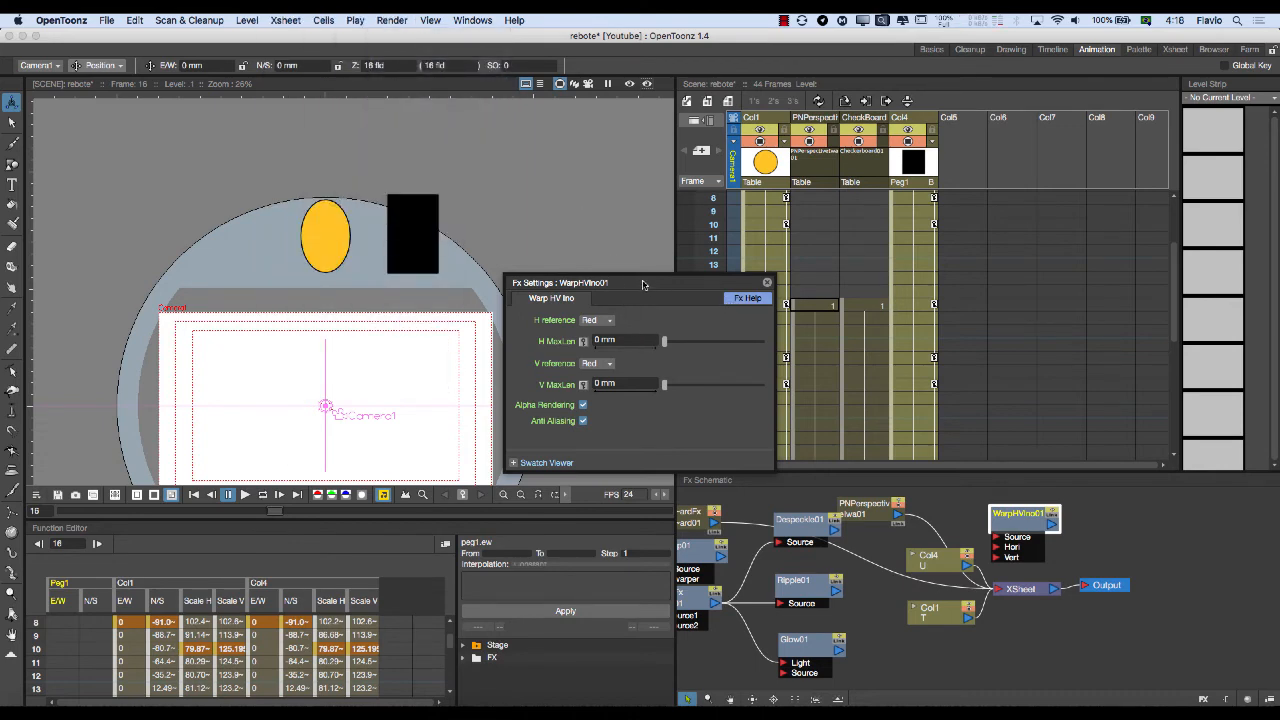
# Move the Warp HV Ino settings window clear of the schematic and place the effect's node above the Checkerboard node.
pyautogui.moveTo(643, 285); pyautogui.dragTo(625, 385)
pyautogui.scroll(-5, 877, 578)
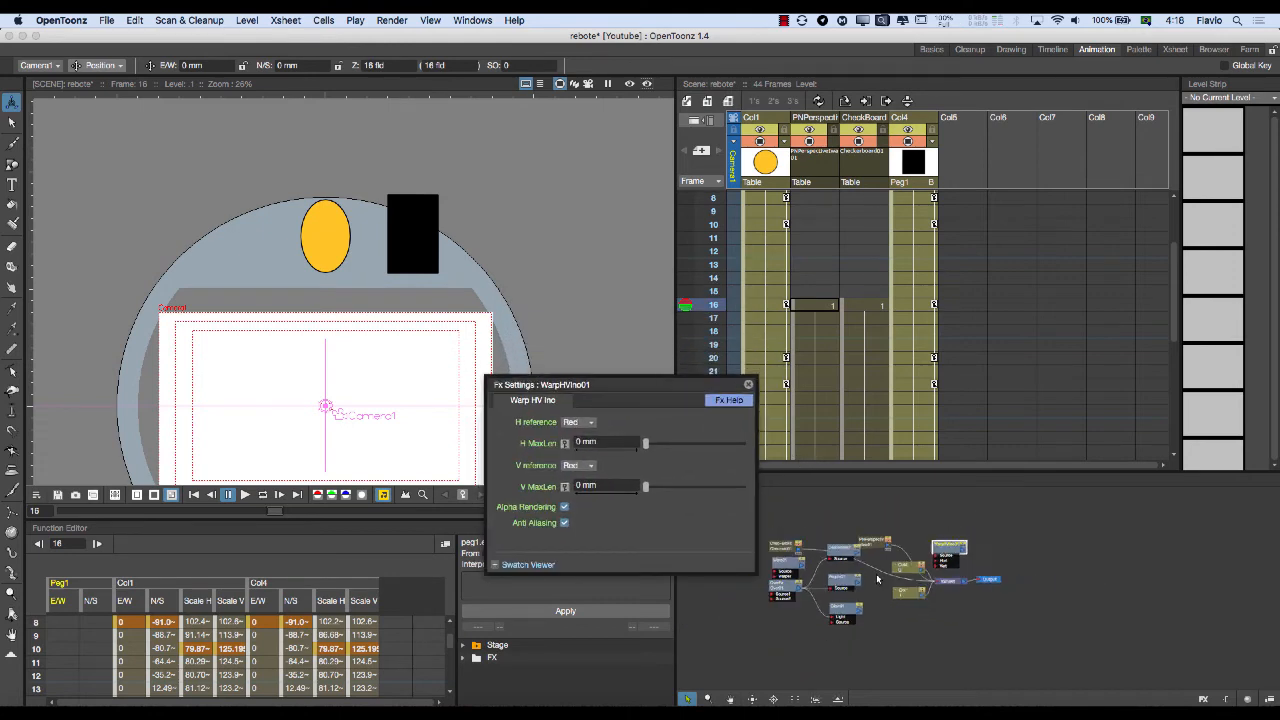
pyautogui.scroll(-2, 877, 578)
pyautogui.click(940, 600)
pyautogui.moveTo(972, 576); pyautogui.dragTo(853, 541)
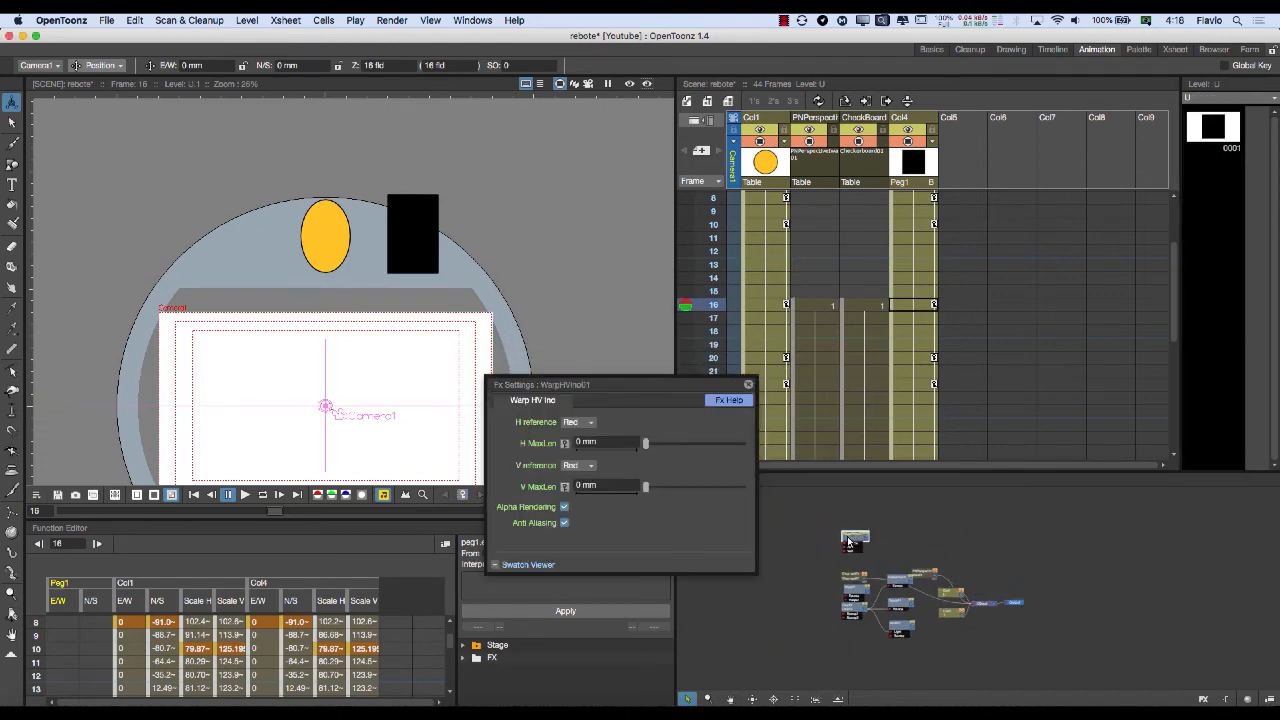
pyautogui.scroll(5, 854, 541)
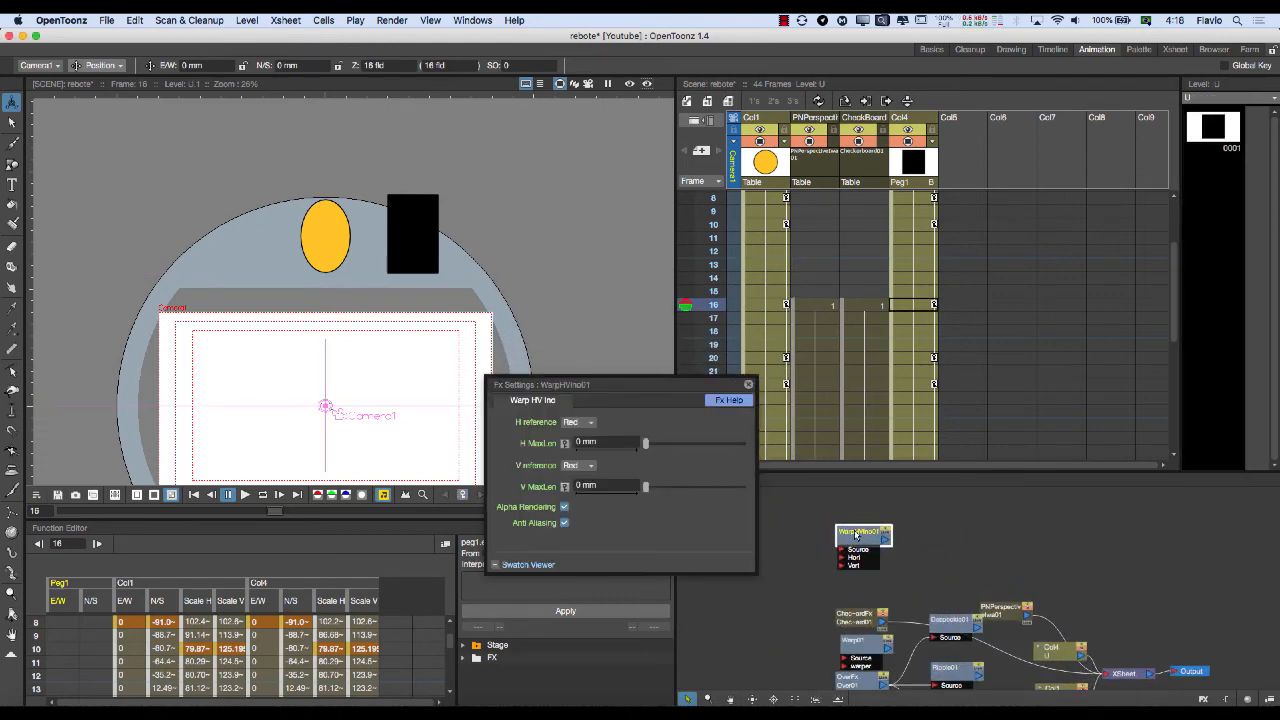
# Open the Fx Help document for Warp HV Ino and highlight its description and inputs section.
pyautogui.click(720, 401)
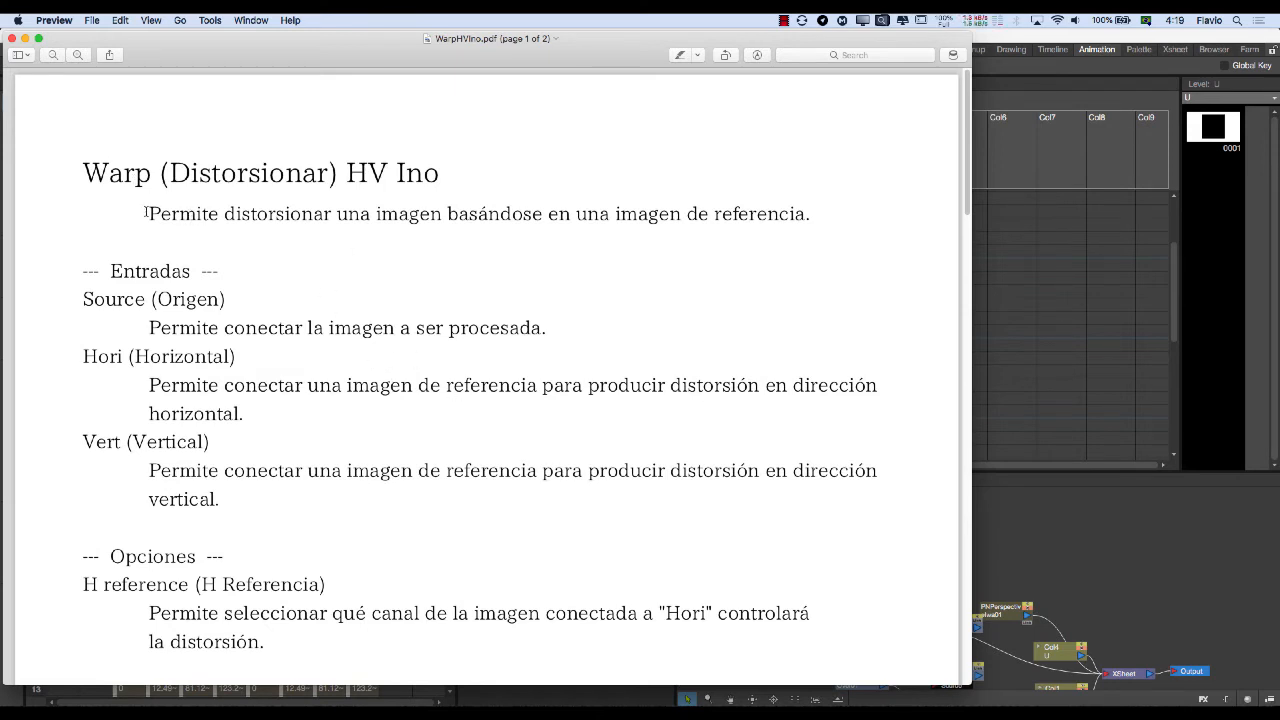
pyautogui.moveTo(146, 212); pyautogui.dragTo(231, 504)
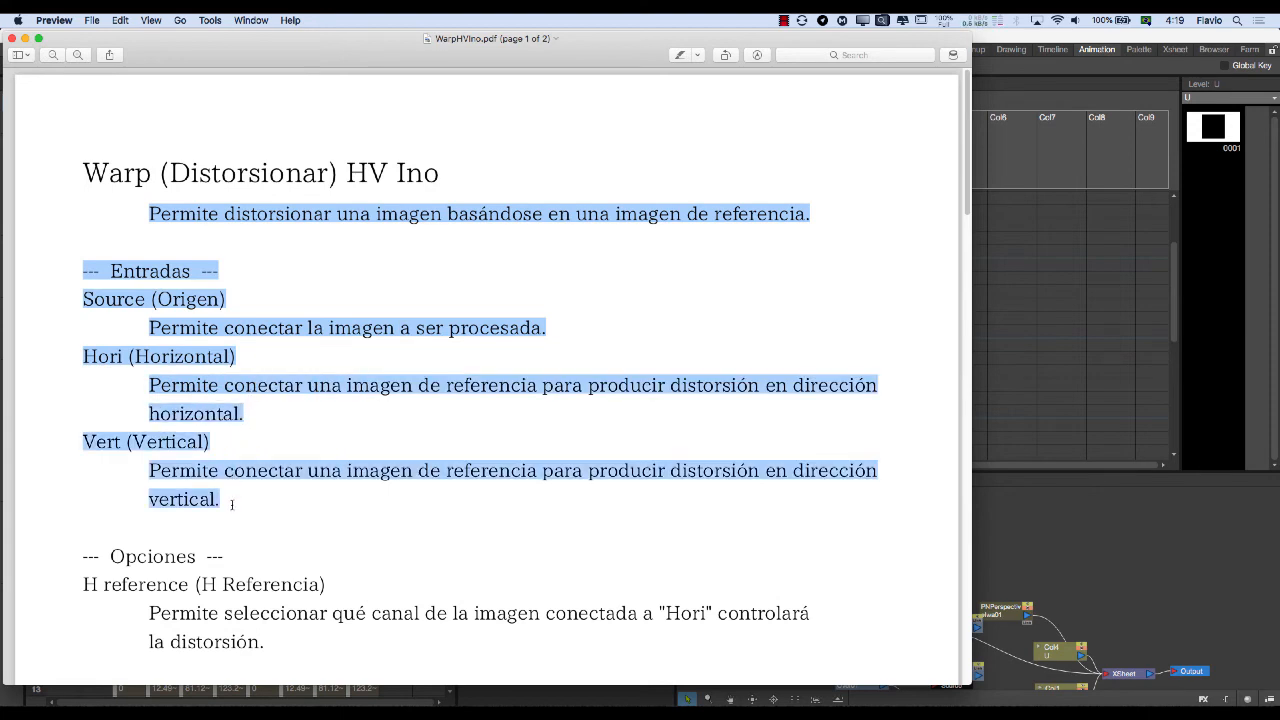
pyautogui.click(257, 432)
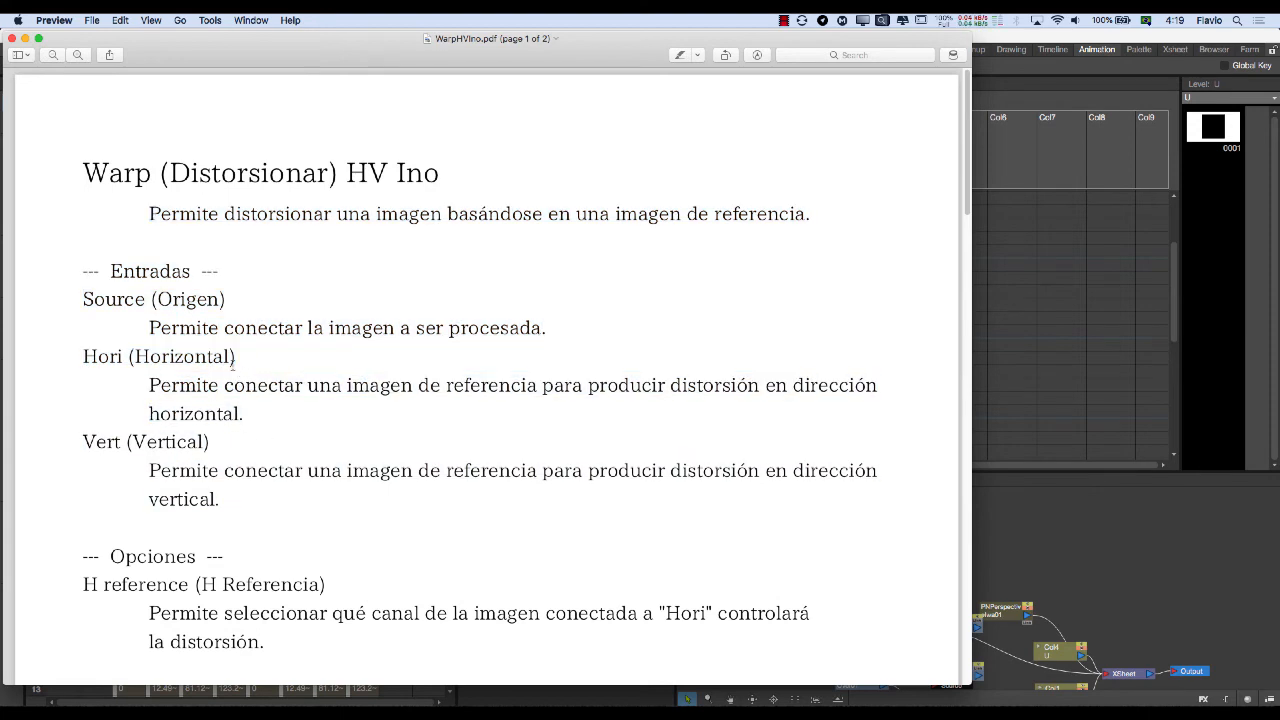
pyautogui.moveTo(149, 213); pyautogui.dragTo(251, 494)
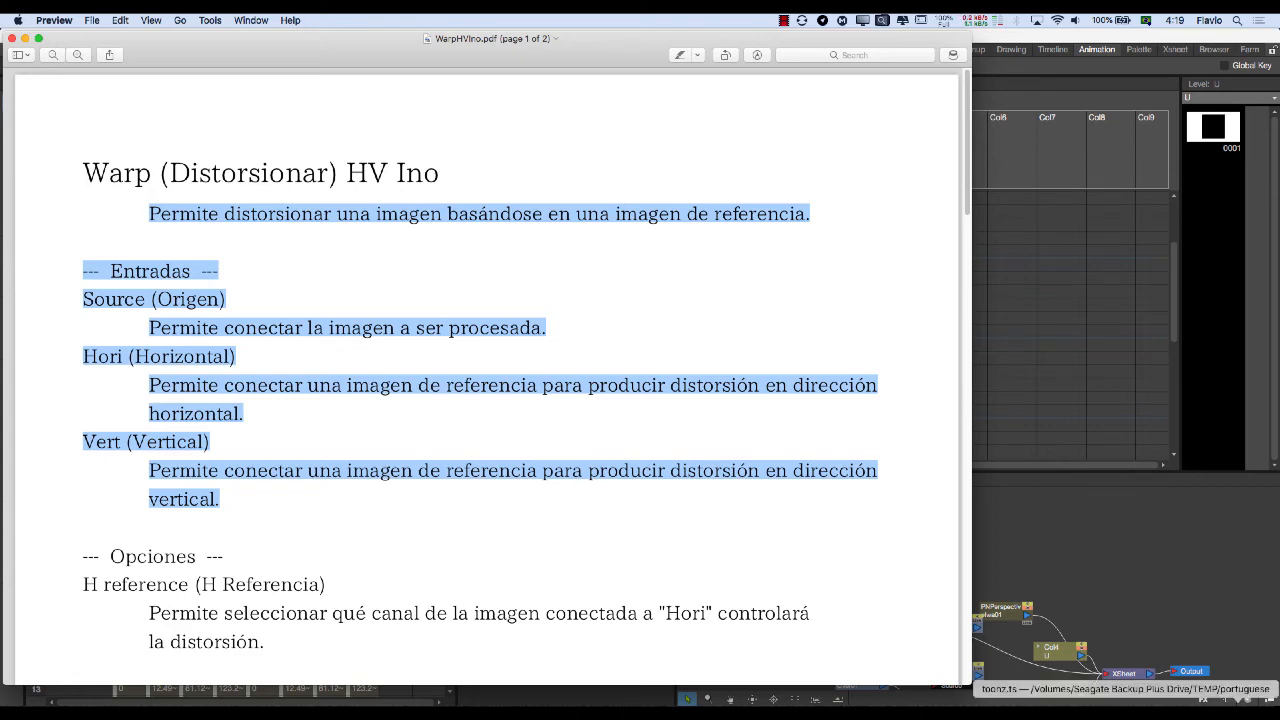
# Switch to Atom and browse the Portuguese translation entries in toonz.ts.
pyautogui.press('super+Tab')
pyautogui.scroll(20, 330, 320)
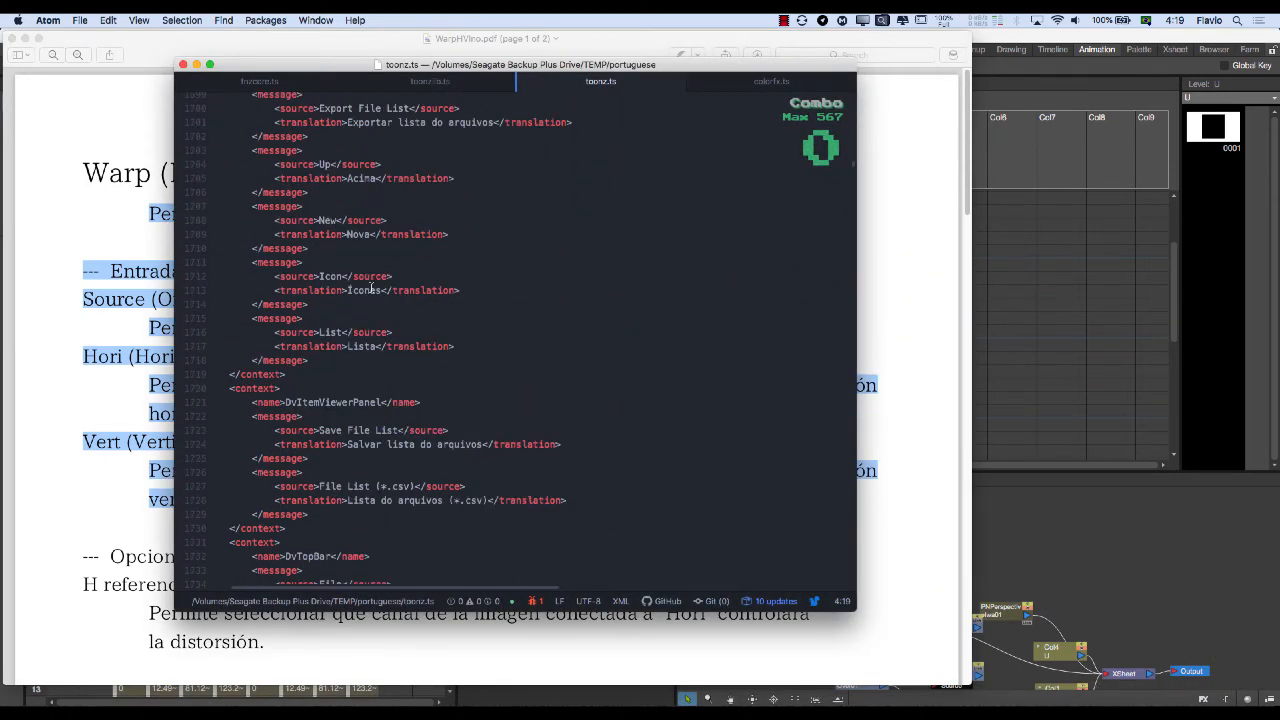
pyautogui.scroll(-20, 371, 288)
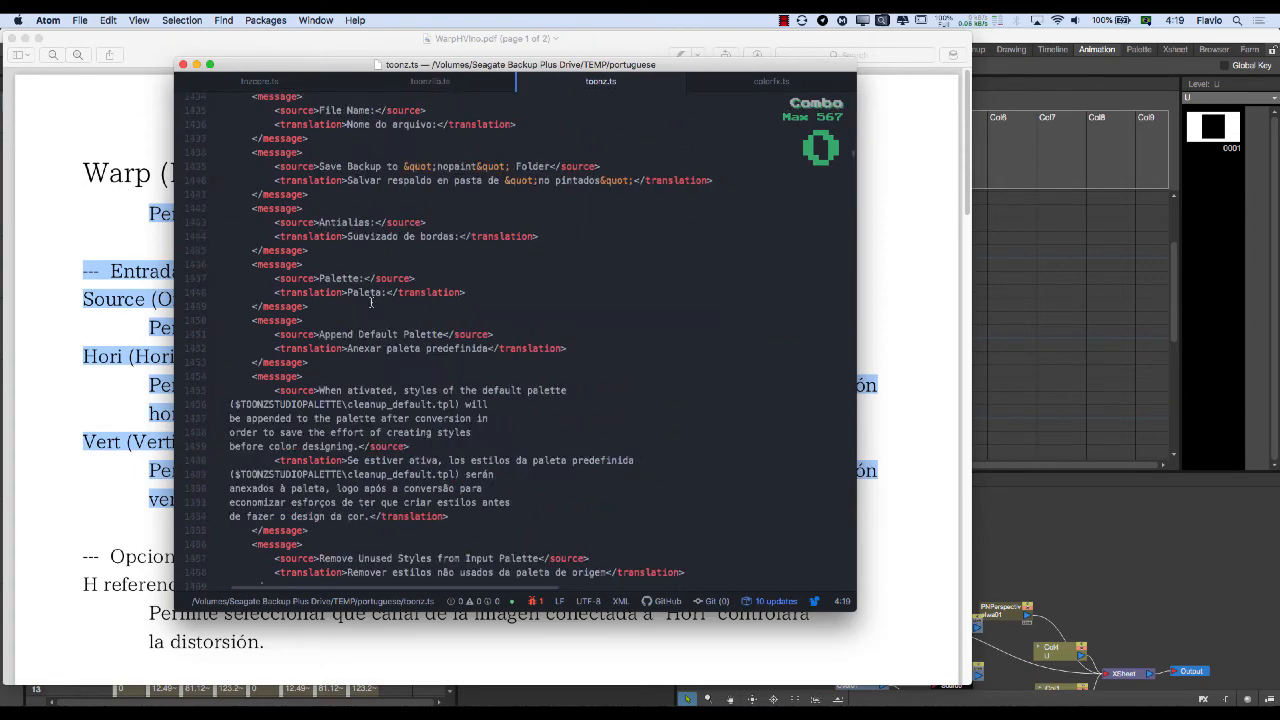
pyautogui.scroll(-20, 516, 281)
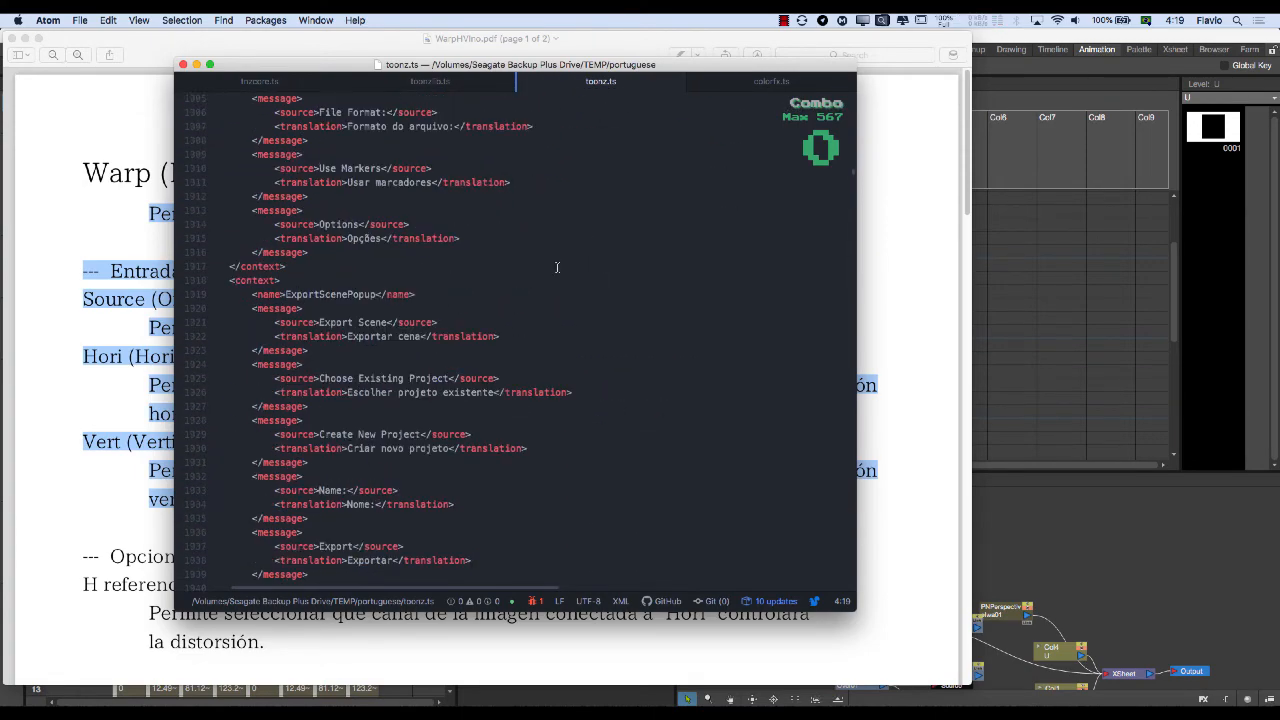
# Look through the Portuguese translation entries further down in toonz.ts, and minimize the Atom window.
pyautogui.scroll(-8, 680, 261)
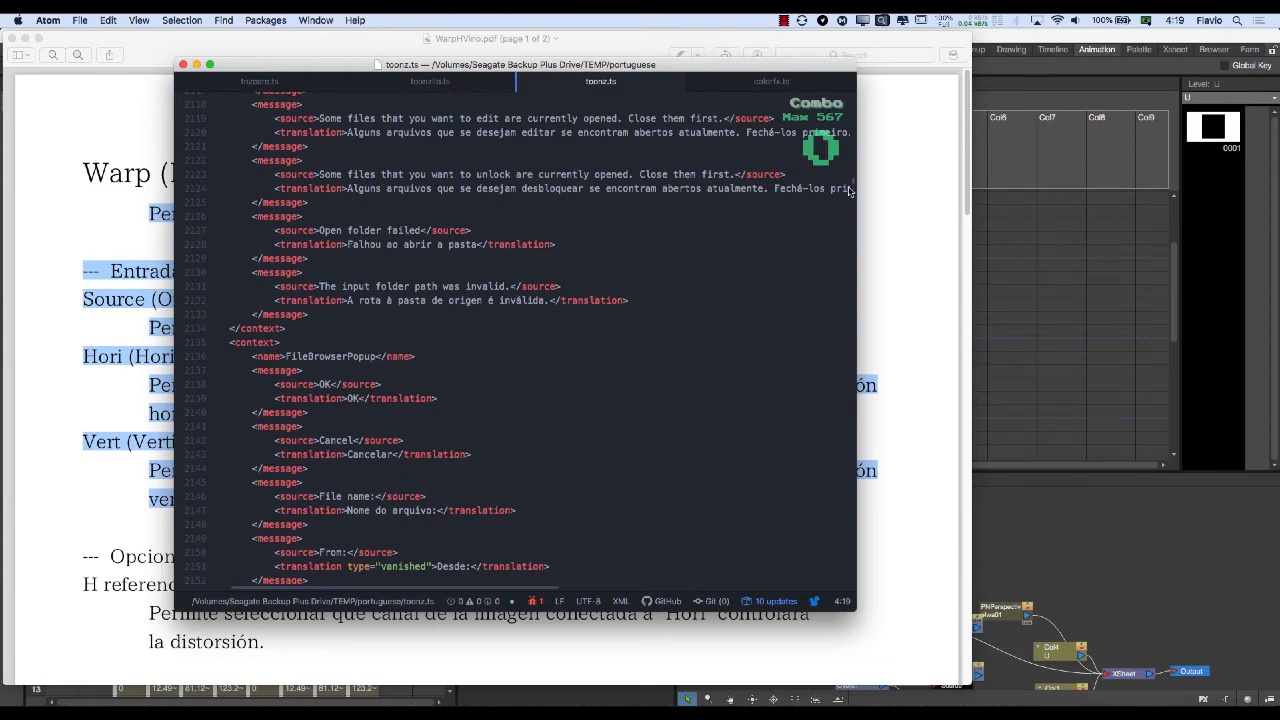
pyautogui.scroll(-20, 853, 186)
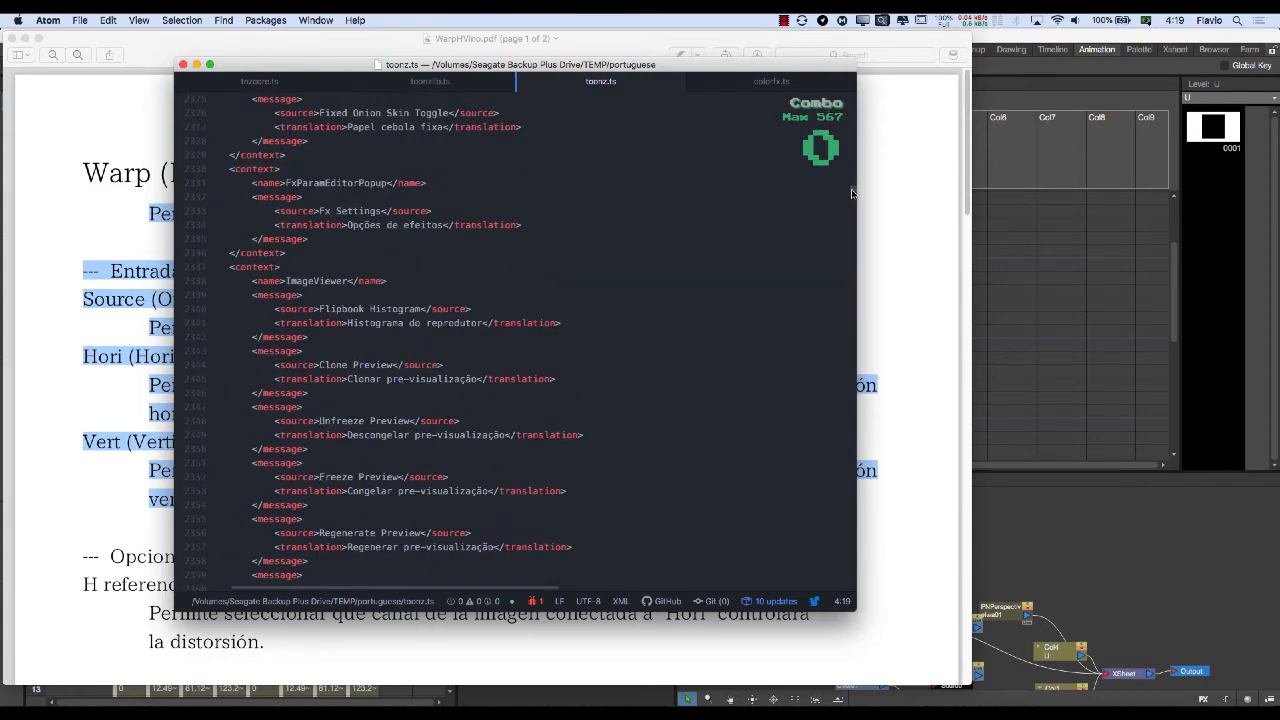
pyautogui.scroll(-20, 853, 193)
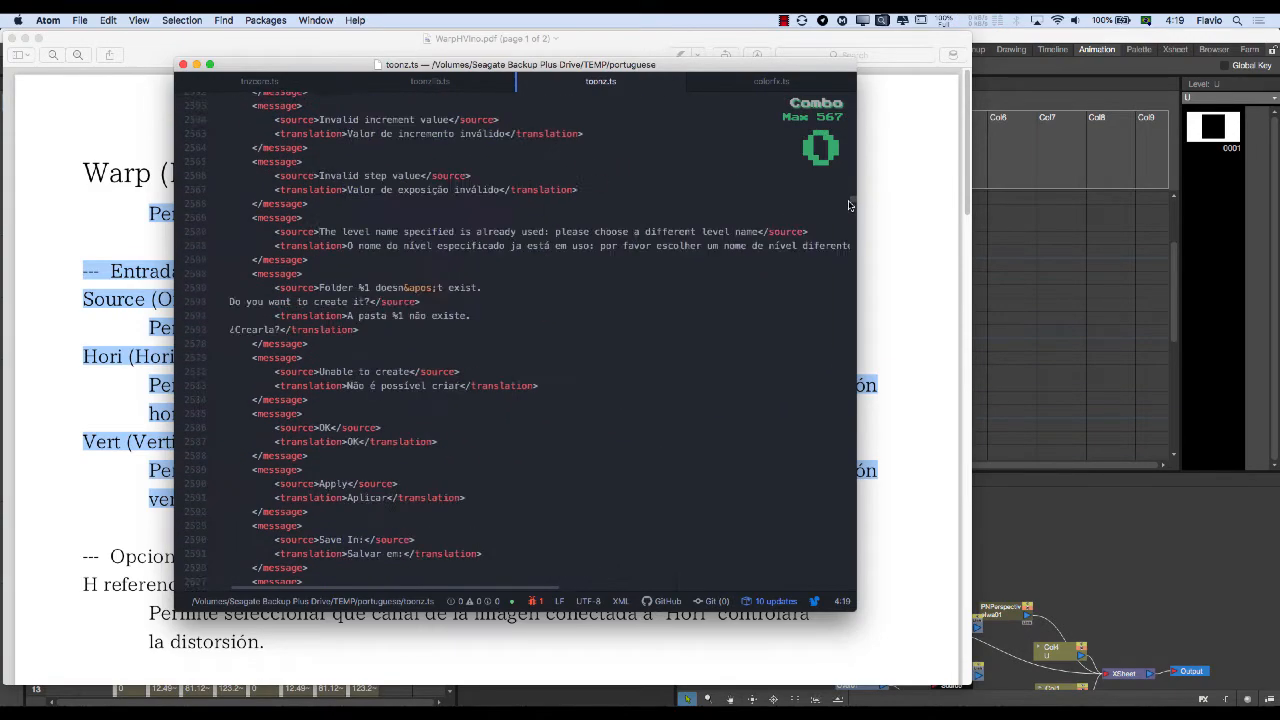
pyautogui.moveTo(848, 212); pyautogui.dragTo(838, 499)
pyautogui.scroll(-20, 558, 405)
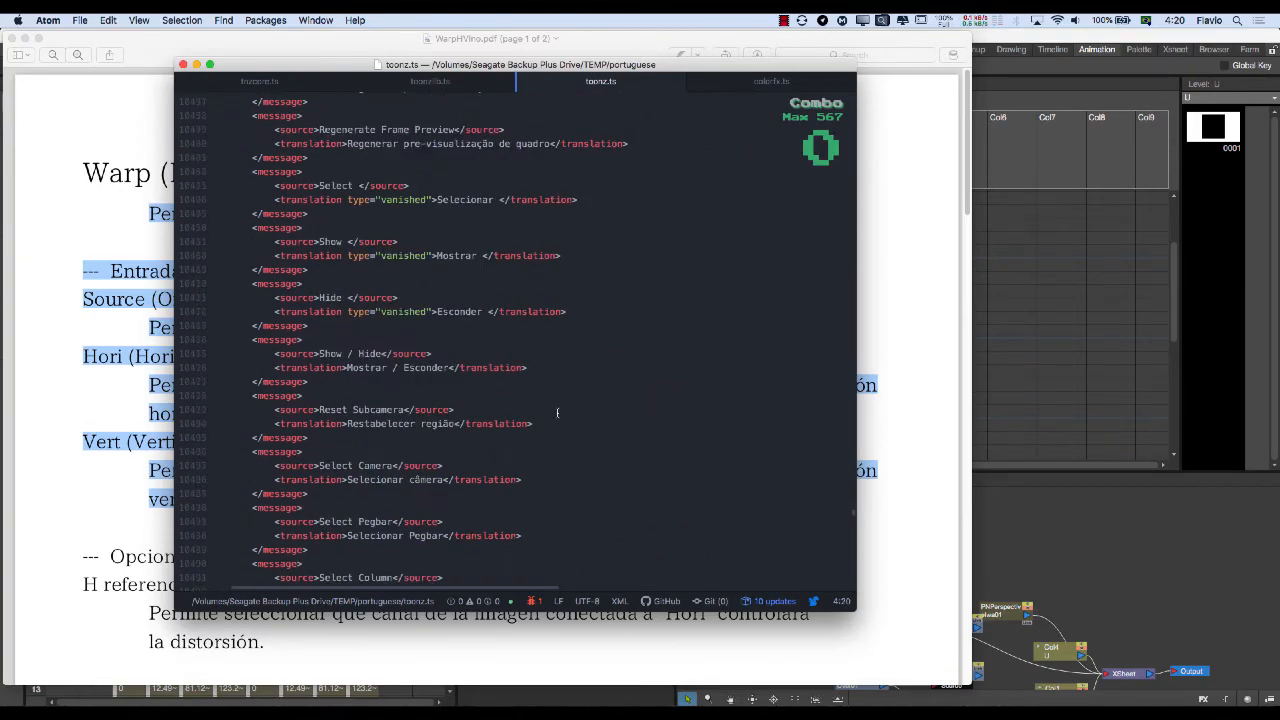
pyautogui.scroll(-20, 554, 405)
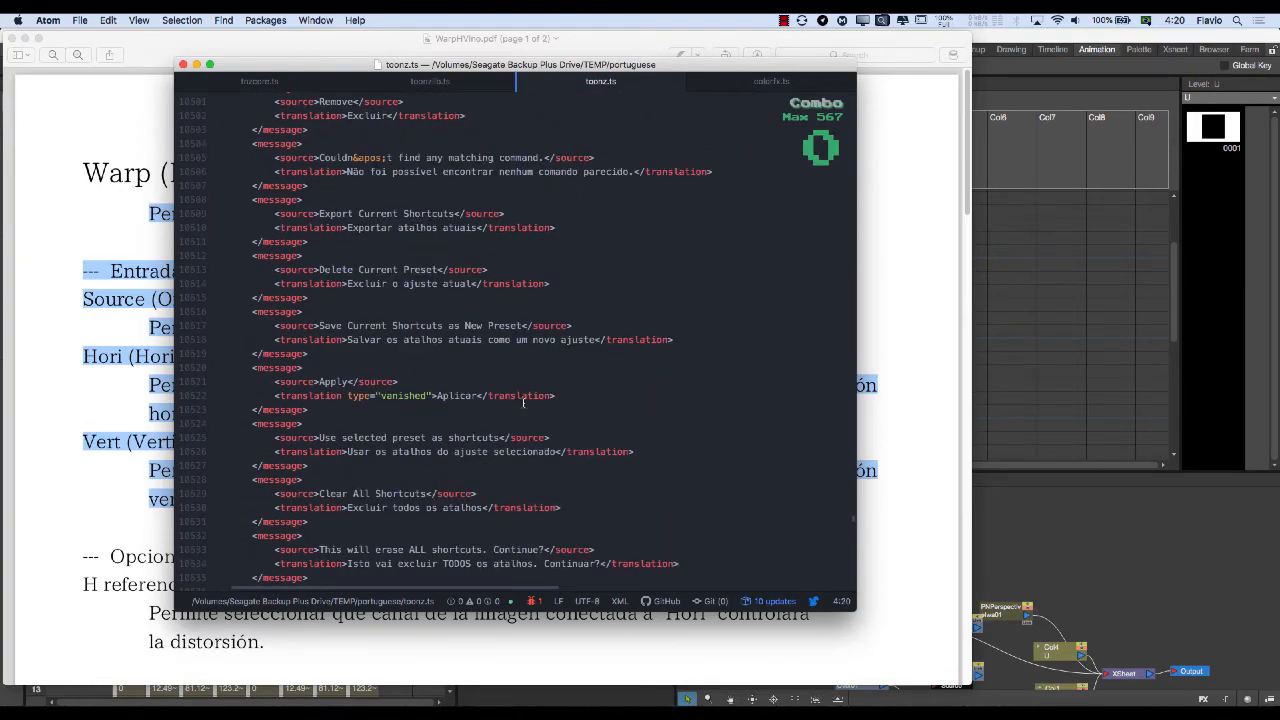
pyautogui.scroll(-20, 516, 413)
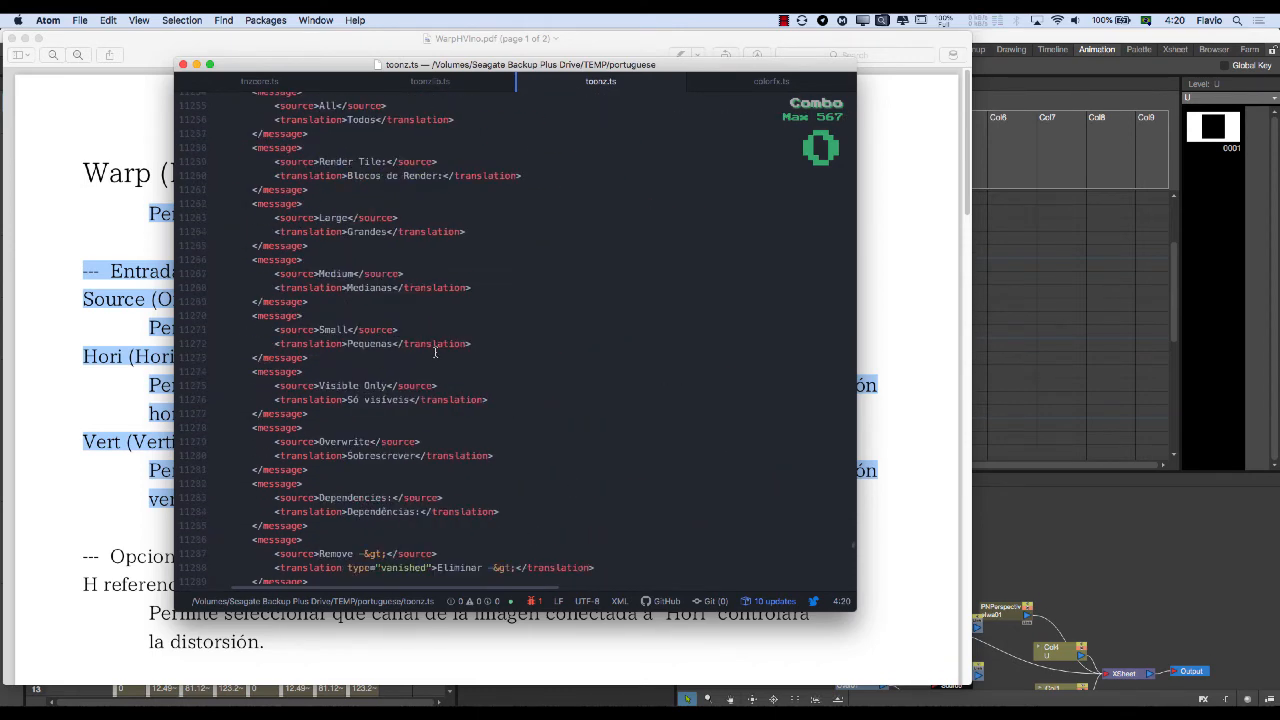
pyautogui.click(196, 64)
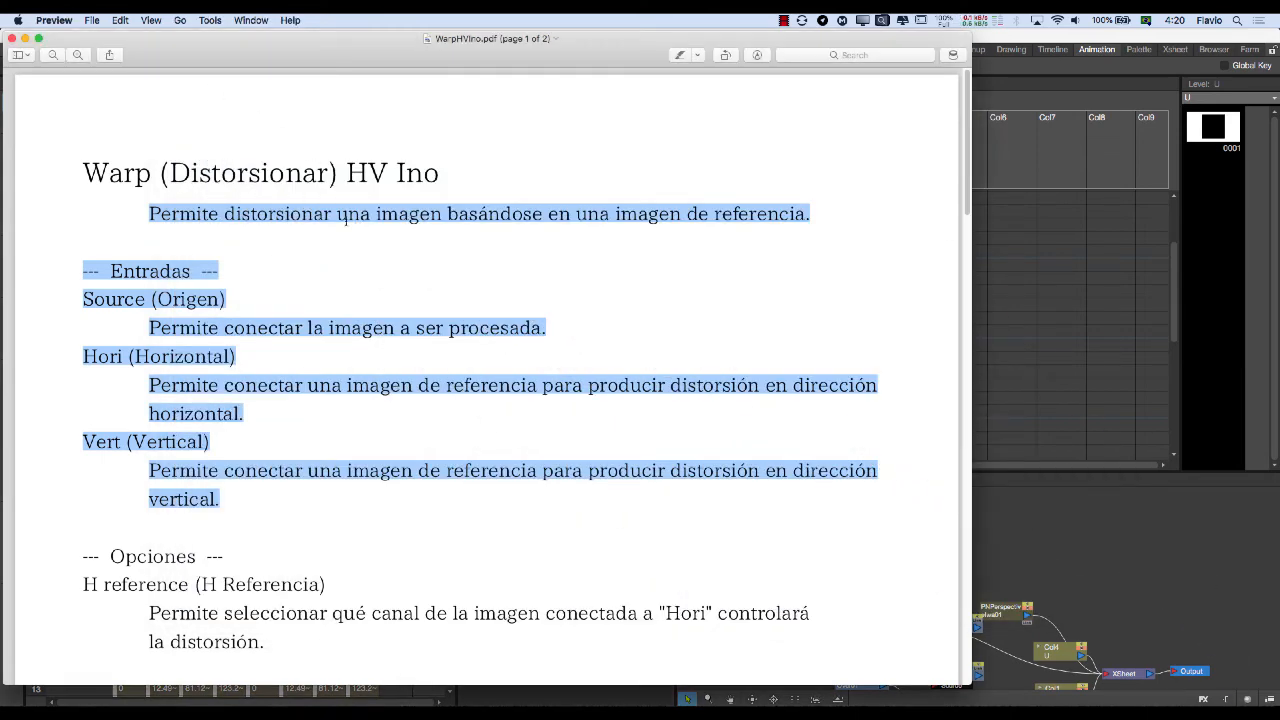
# Highlight the description and inputs section in WarpHVIno.pdf again, and the phrase "imagen a ser procesada" under Source.
pyautogui.click(277, 489)
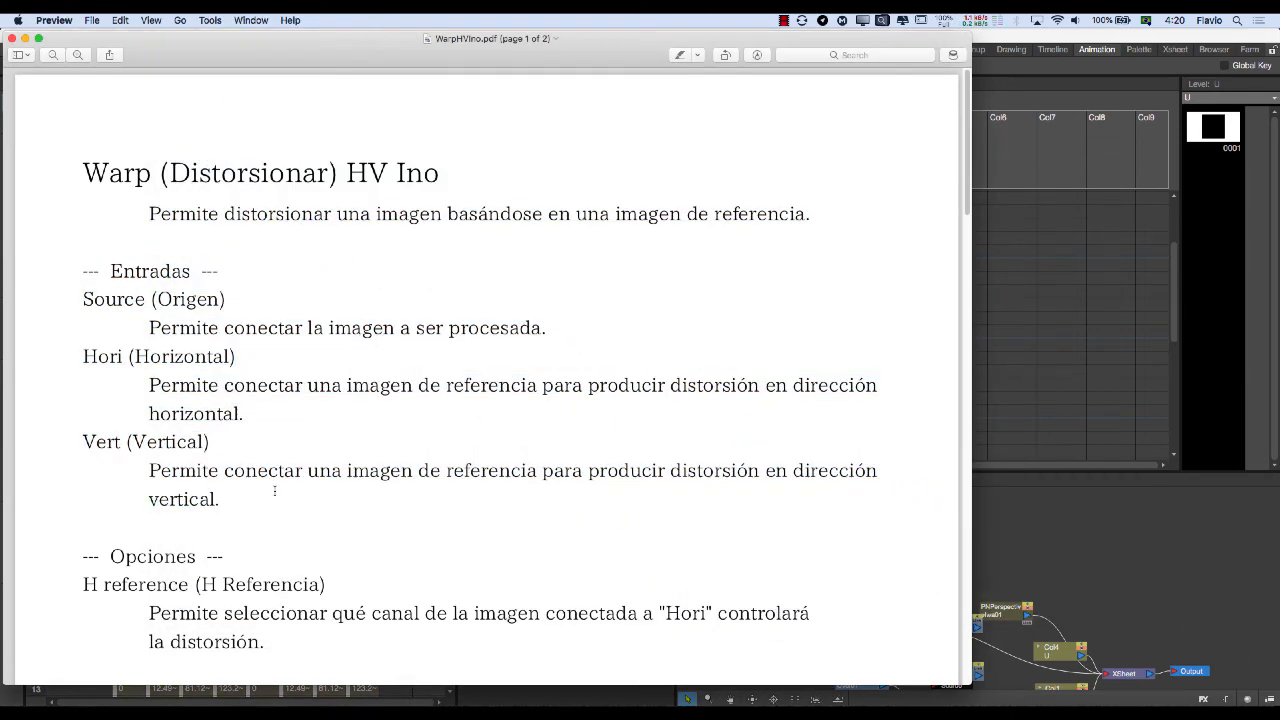
pyautogui.moveTo(275, 490); pyautogui.dragTo(150, 208)
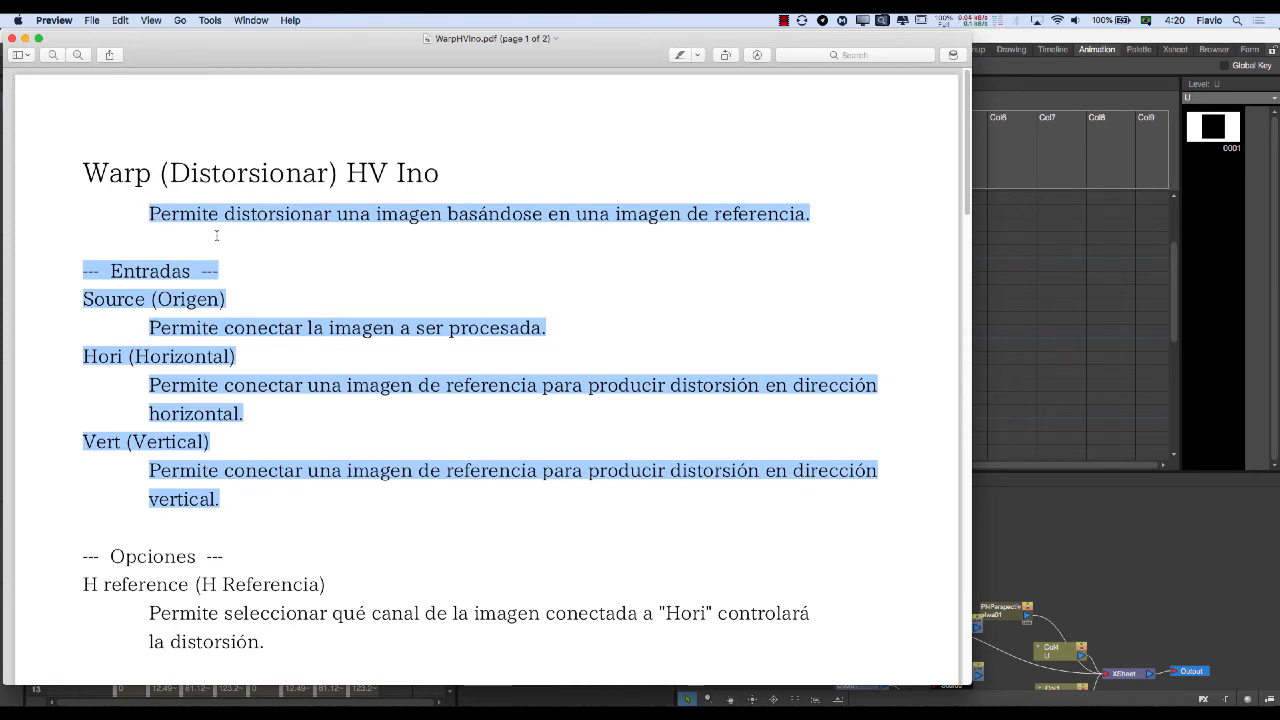
pyautogui.click(145, 214)
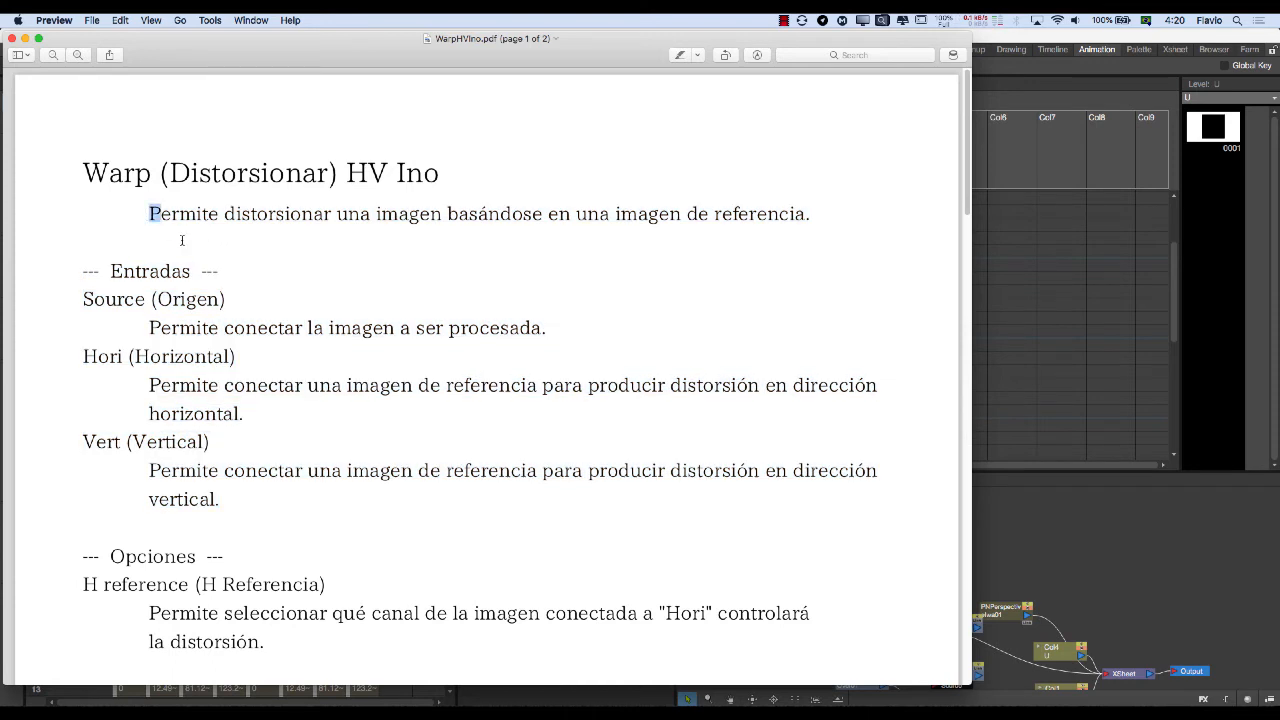
pyautogui.moveTo(150, 214); pyautogui.dragTo(240, 495)
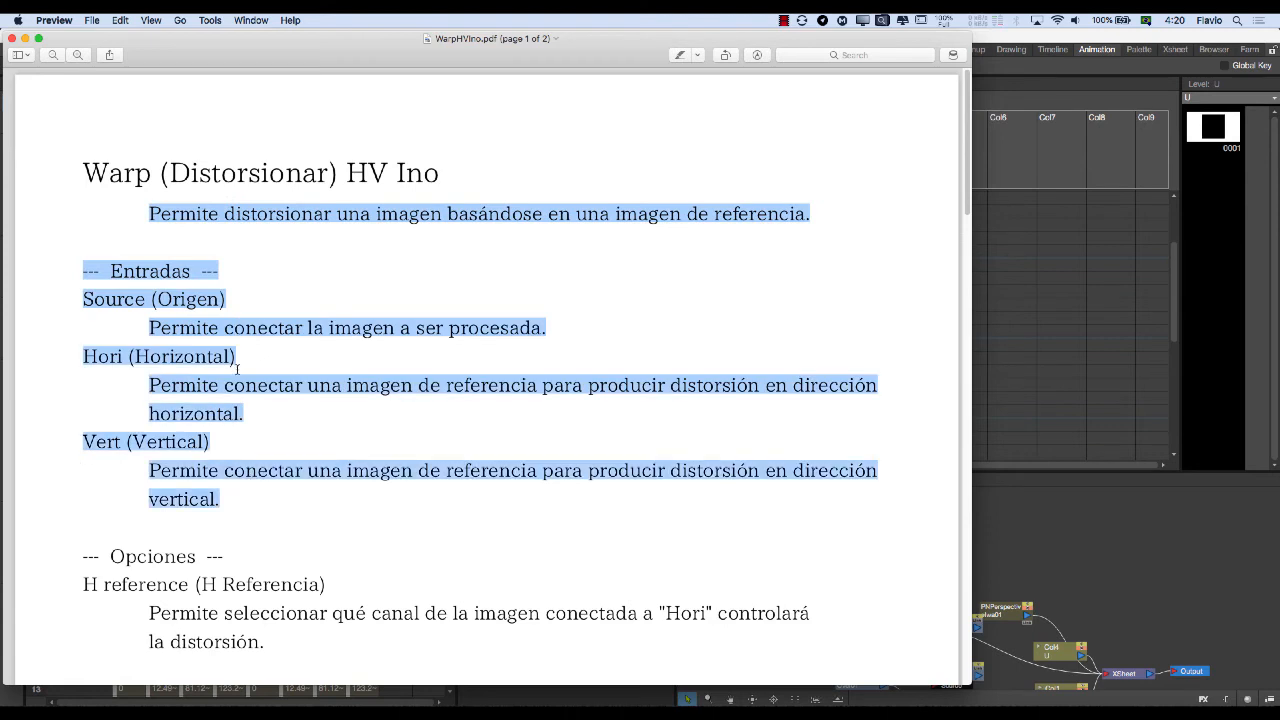
pyautogui.click(274, 289)
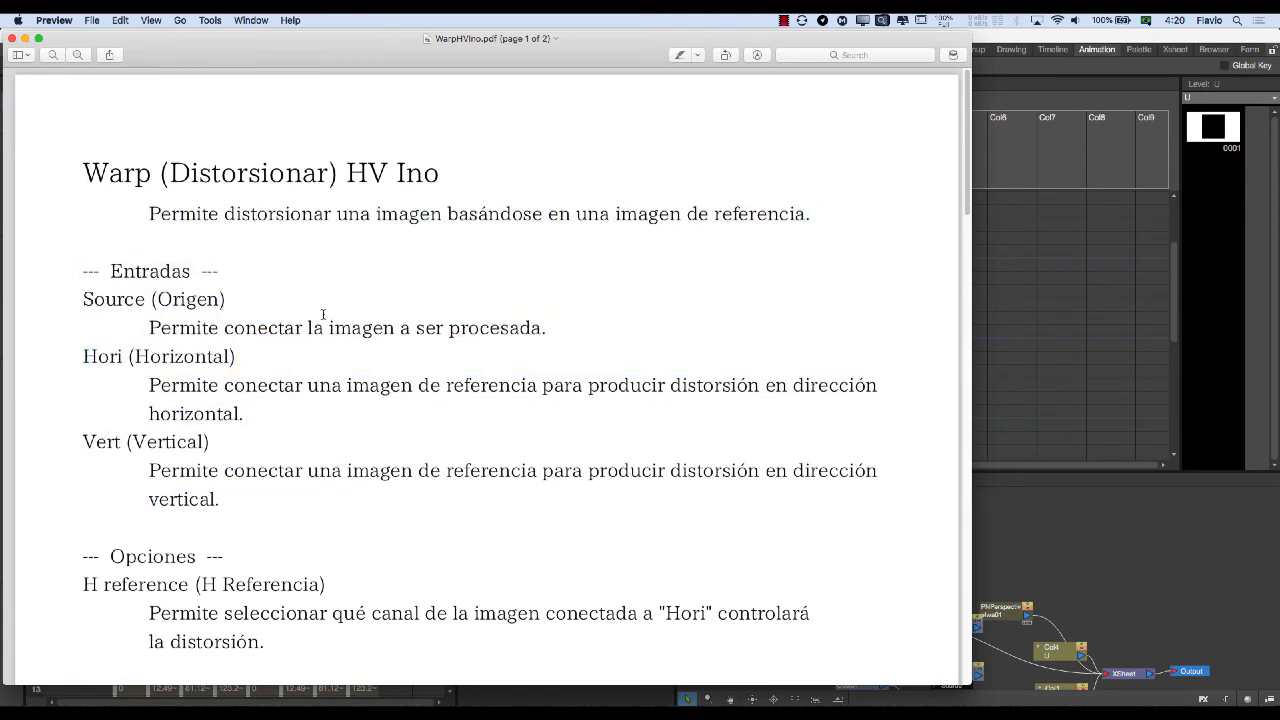
pyautogui.moveTo(328, 327); pyautogui.dragTo(543, 333)
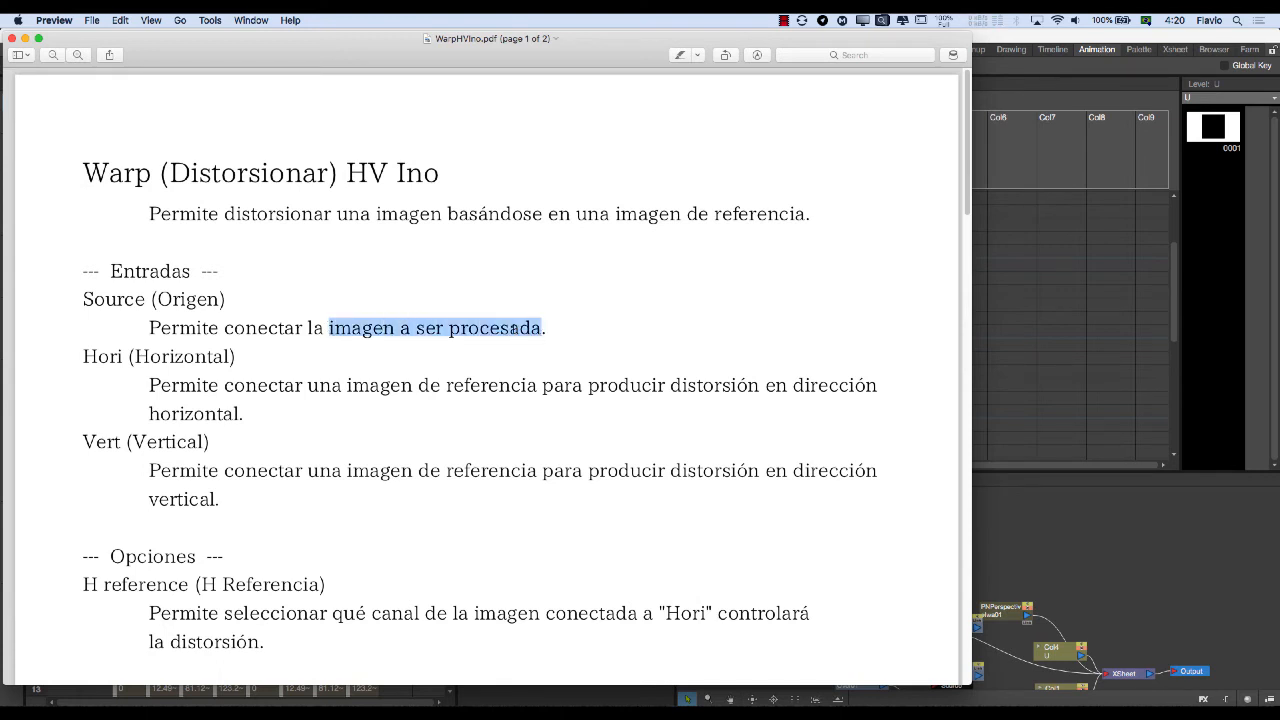
pyautogui.click(459, 262)
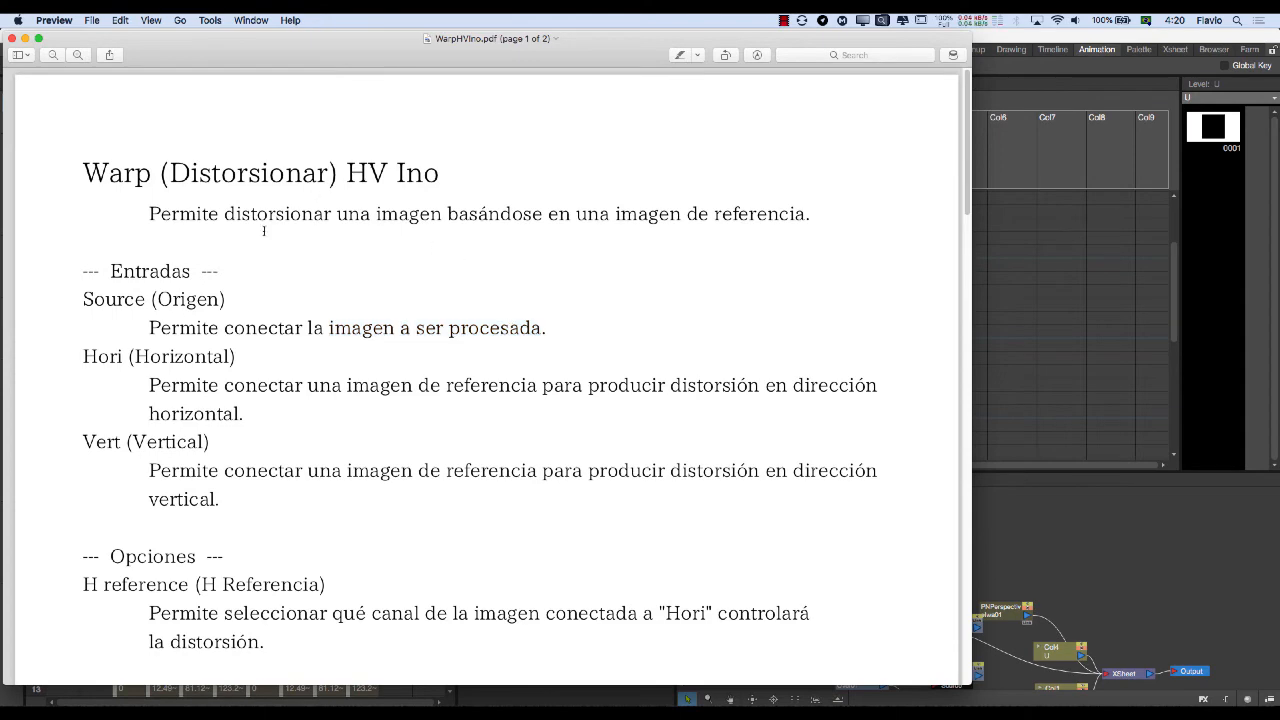
# Read the H reference and H MaxLen options in WarpHVIno.pdf, and close the document.
pyautogui.scroll(-3, 696, 275)
pyautogui.scroll(-10, 409, 346)
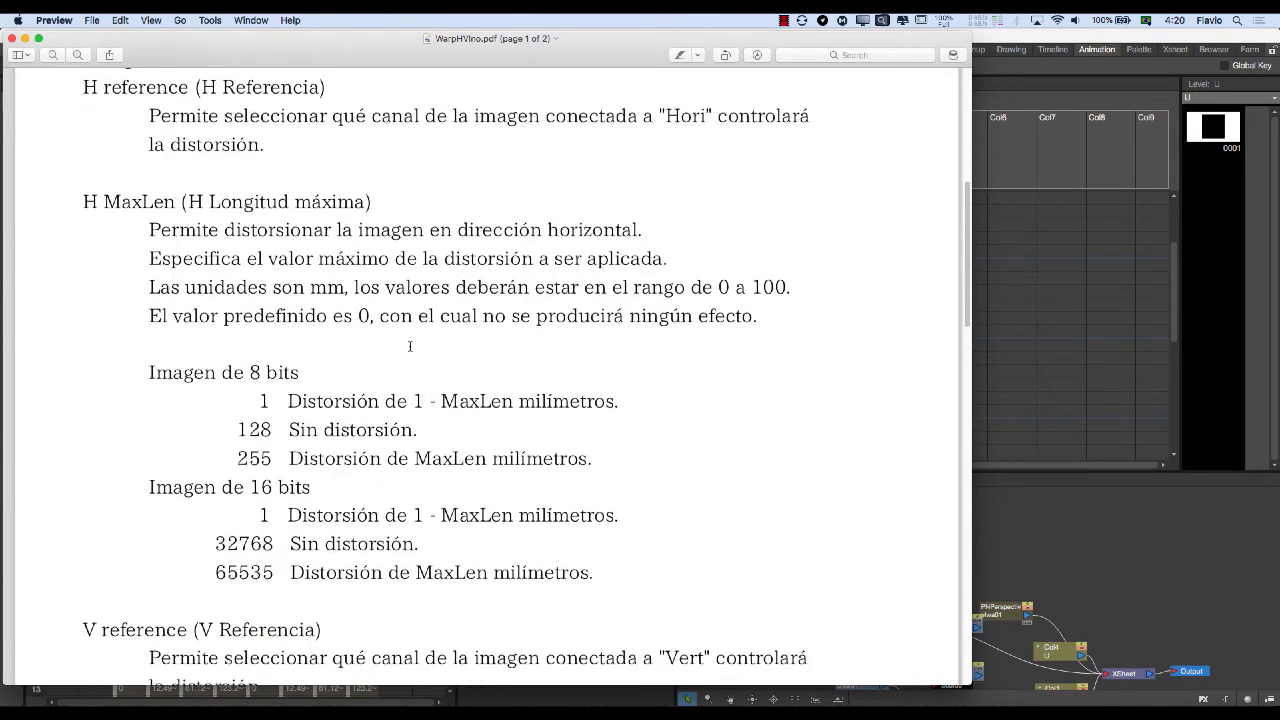
pyautogui.scroll(15, 409, 346)
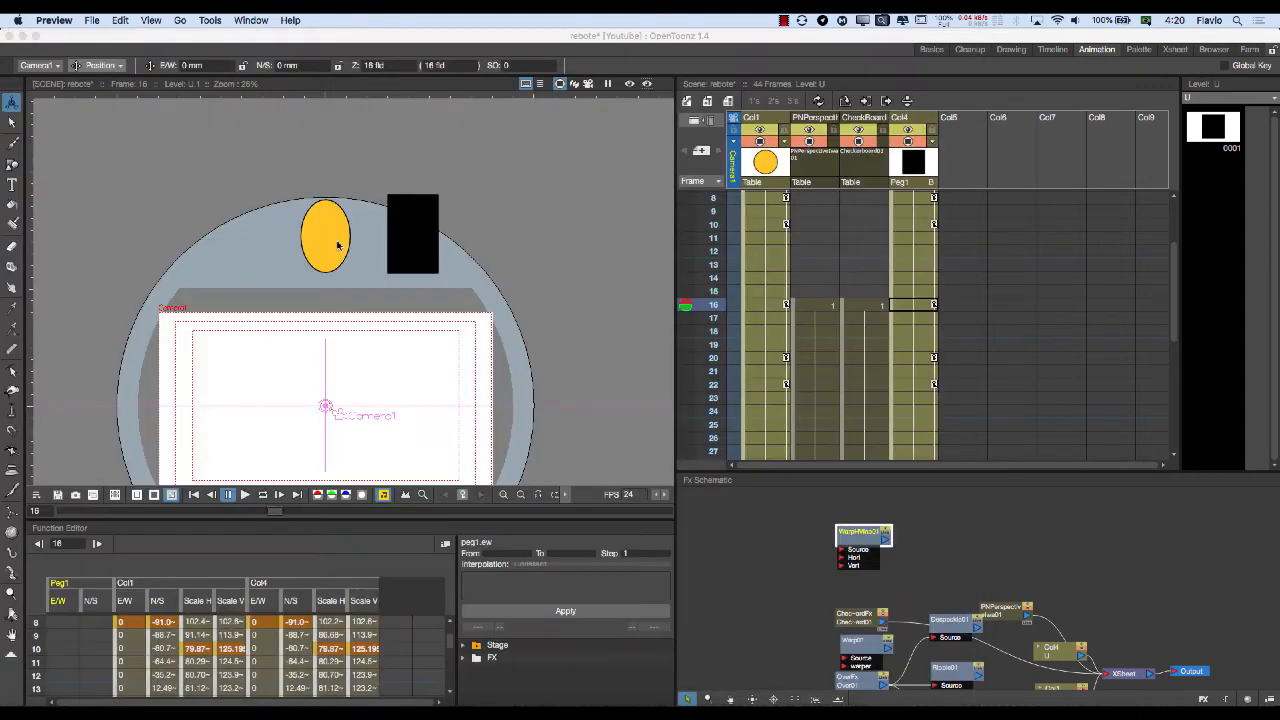
pyautogui.click(11, 38)
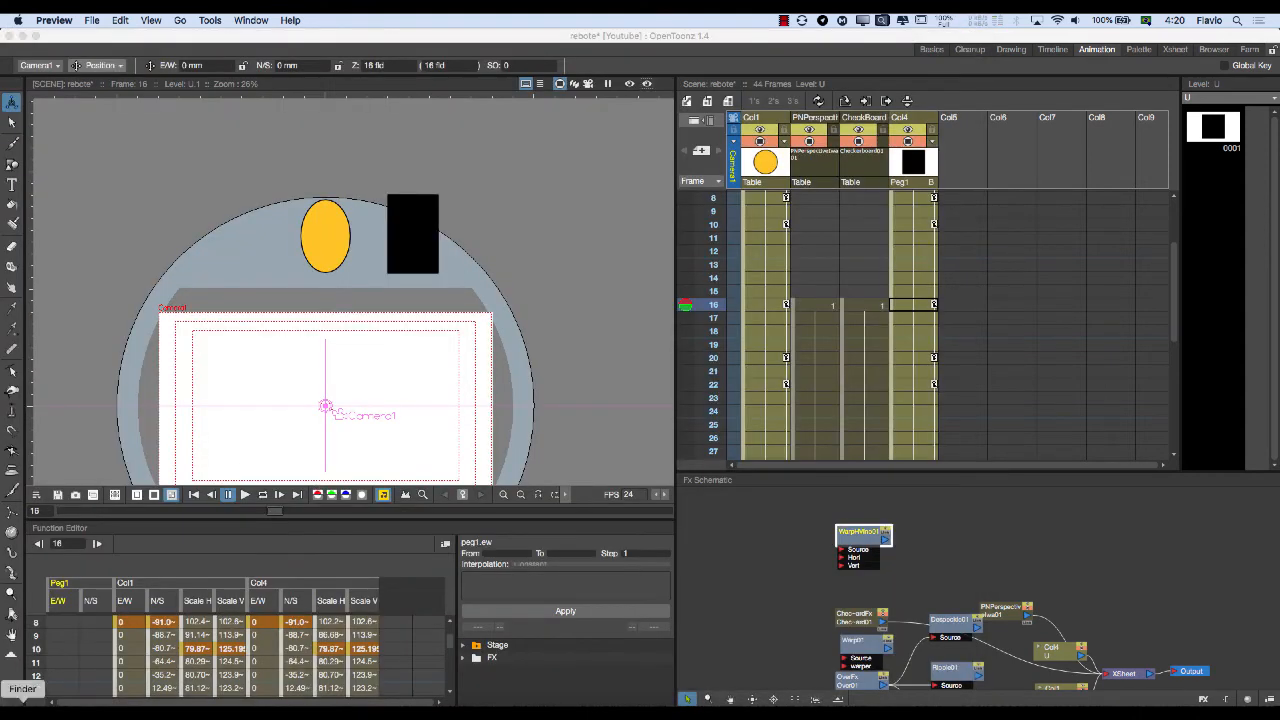
# Switch to Finder and go up from the doc folder to Applications to show where OpenToonz is located.
pyautogui.click(20, 714)
pyautogui.click(626, 338)
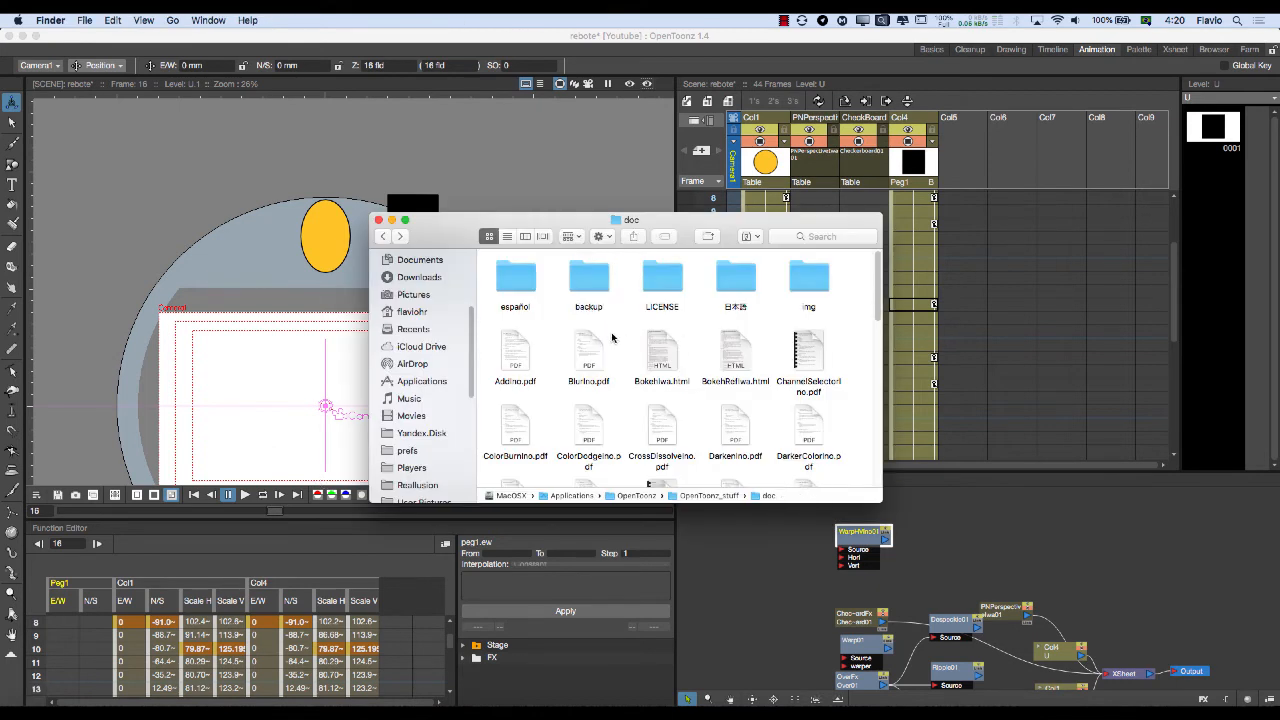
pyautogui.press('super+Up')
pyautogui.press('super+Up')
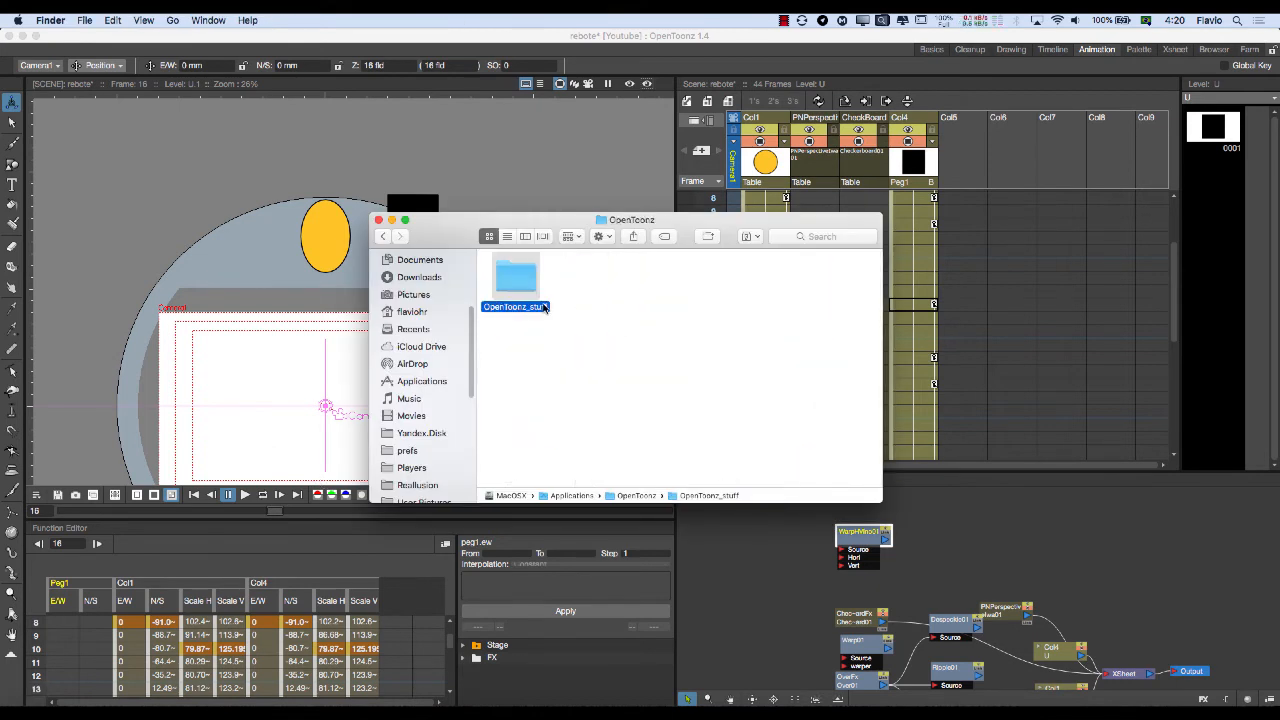
pyautogui.press('super+Up')
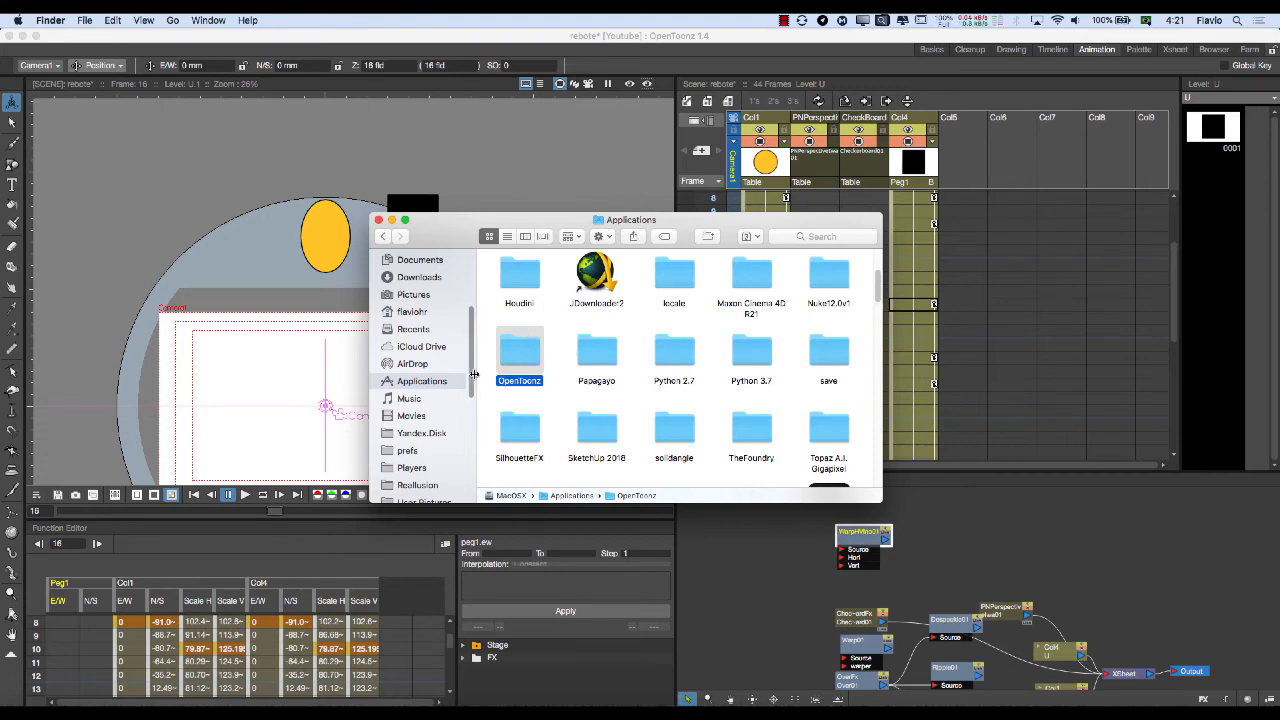
# Open the doc folder inside OpenToonz/OpenToonz_stuff and look over its effect help files.
pyautogui.click(555, 346)
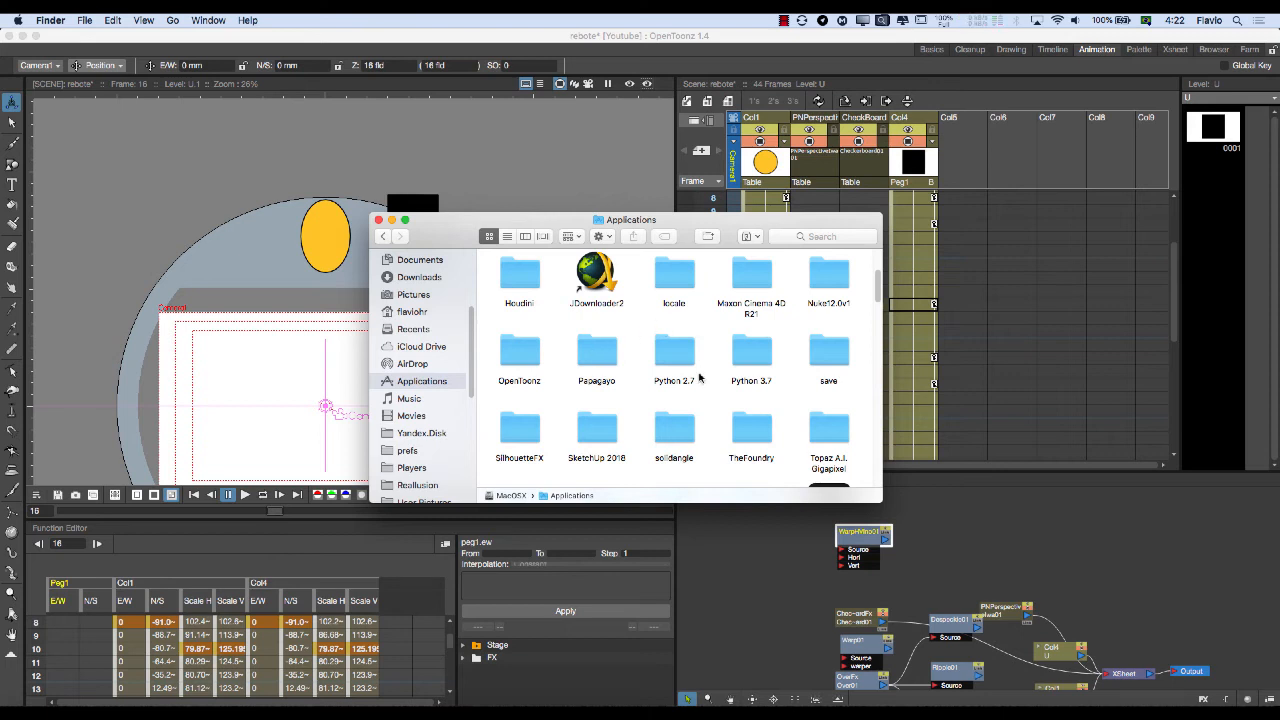
pyautogui.doubleClick(518, 352)
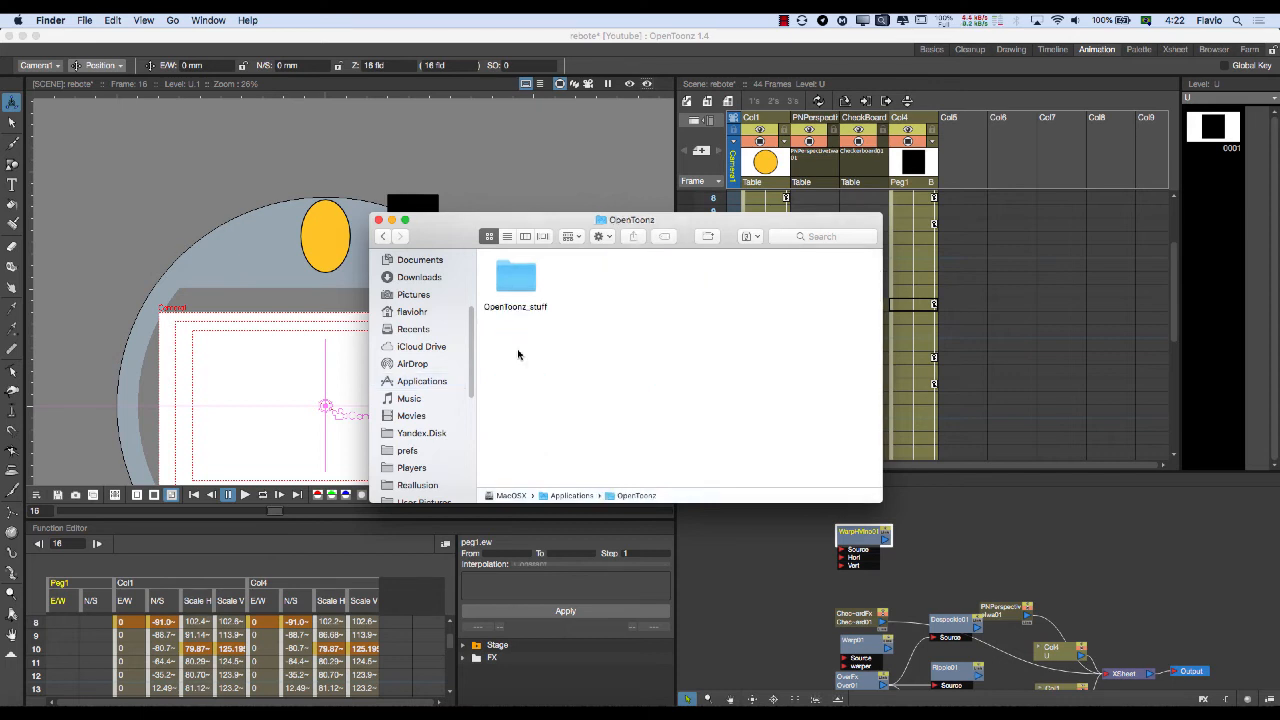
pyautogui.doubleClick(522, 286)
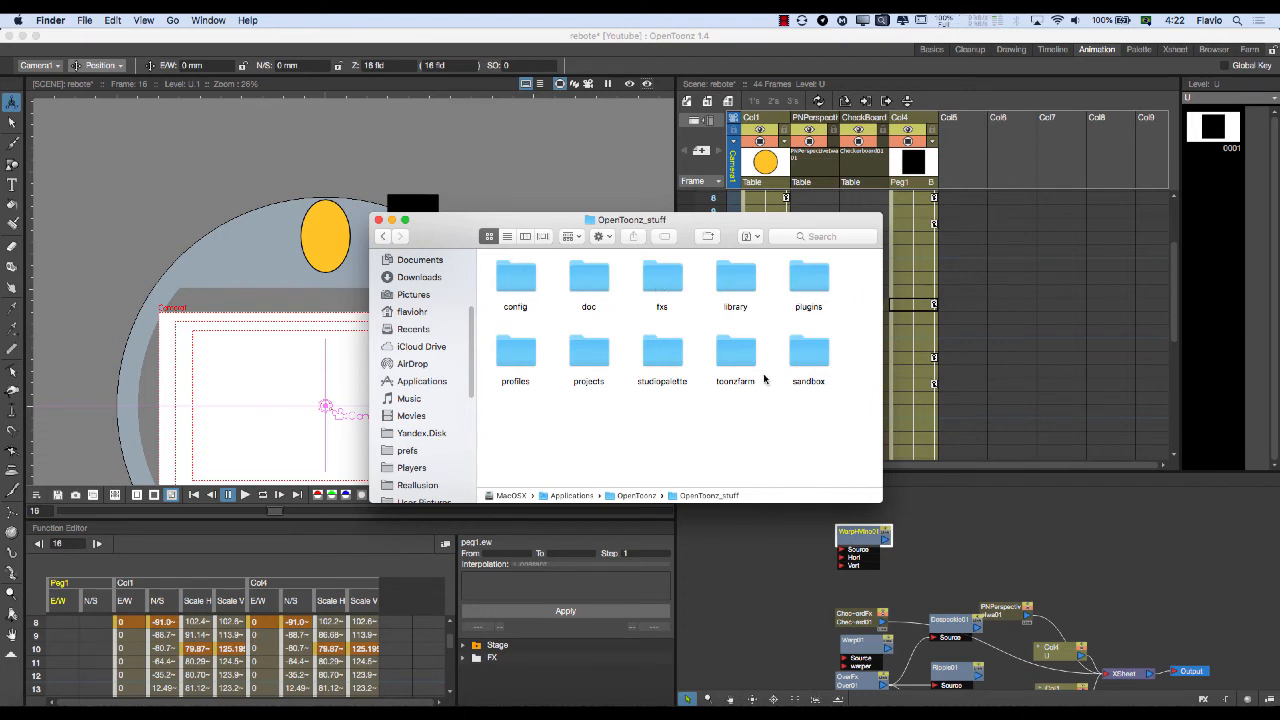
pyautogui.doubleClick(588, 280)
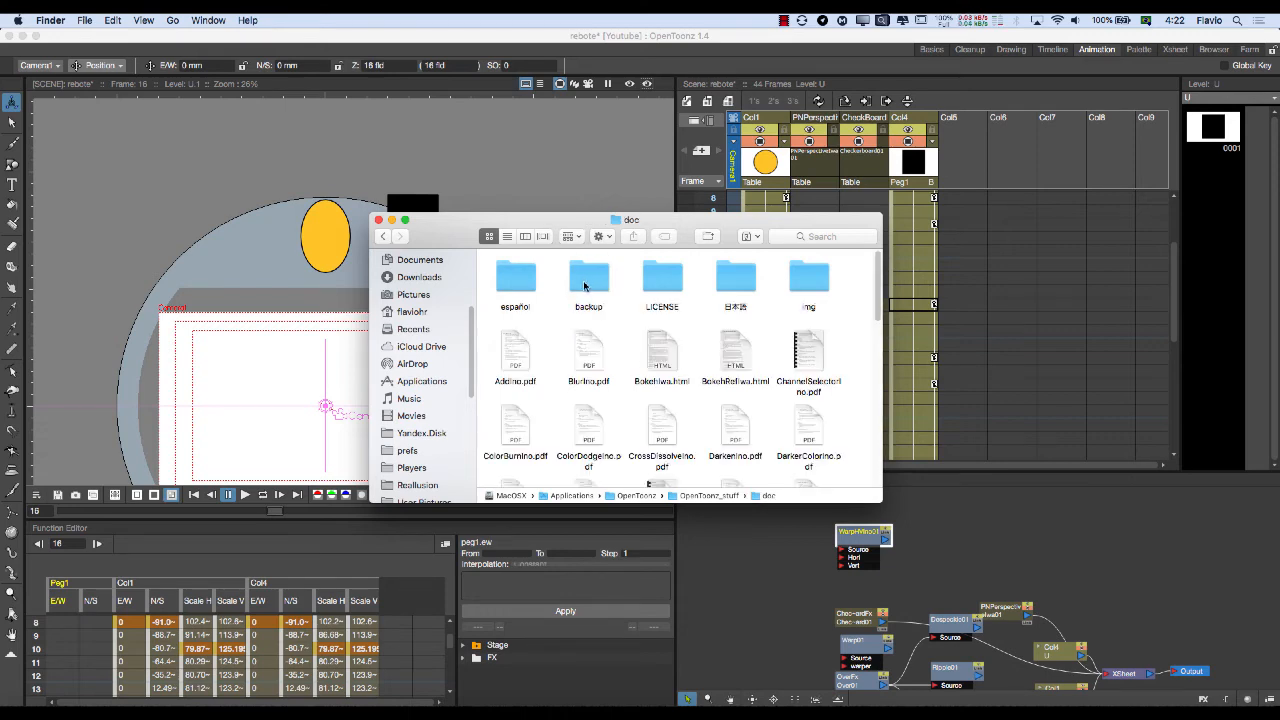
pyautogui.scroll(-2, 661, 328)
pyautogui.scroll(-5, 661, 328)
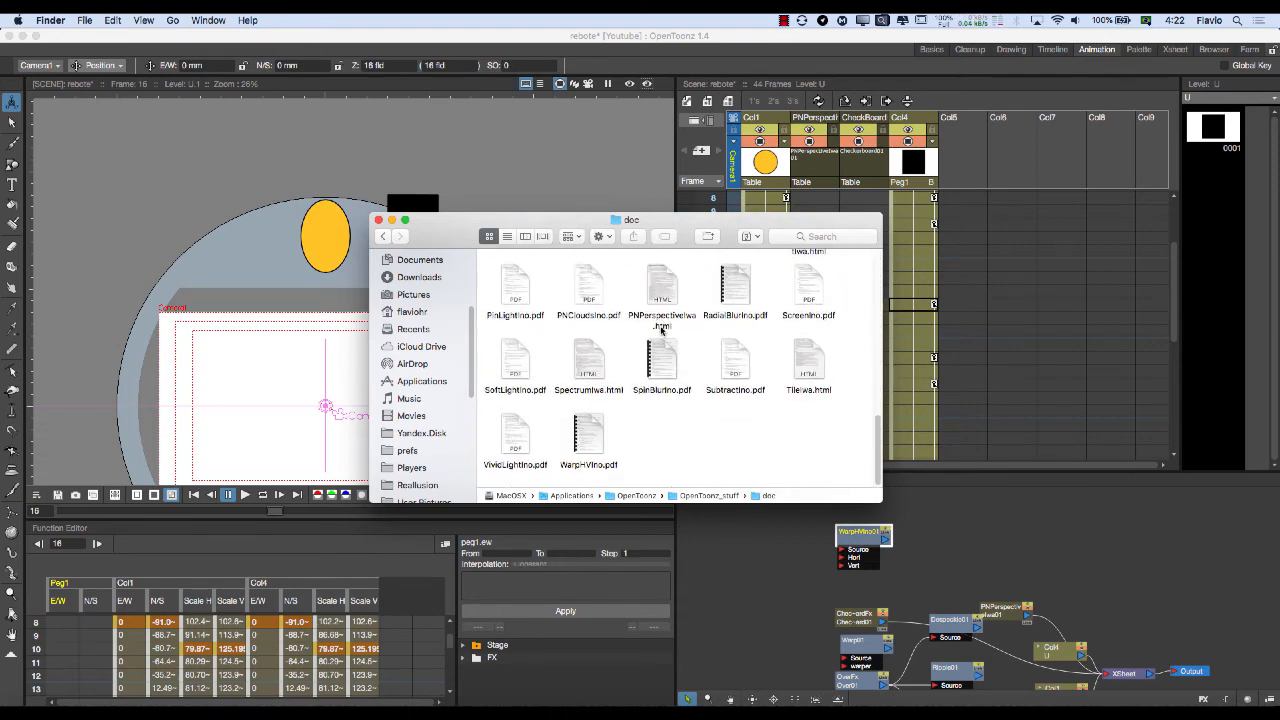
pyautogui.scroll(1, 661, 330)
pyautogui.scroll(6, 661, 330)
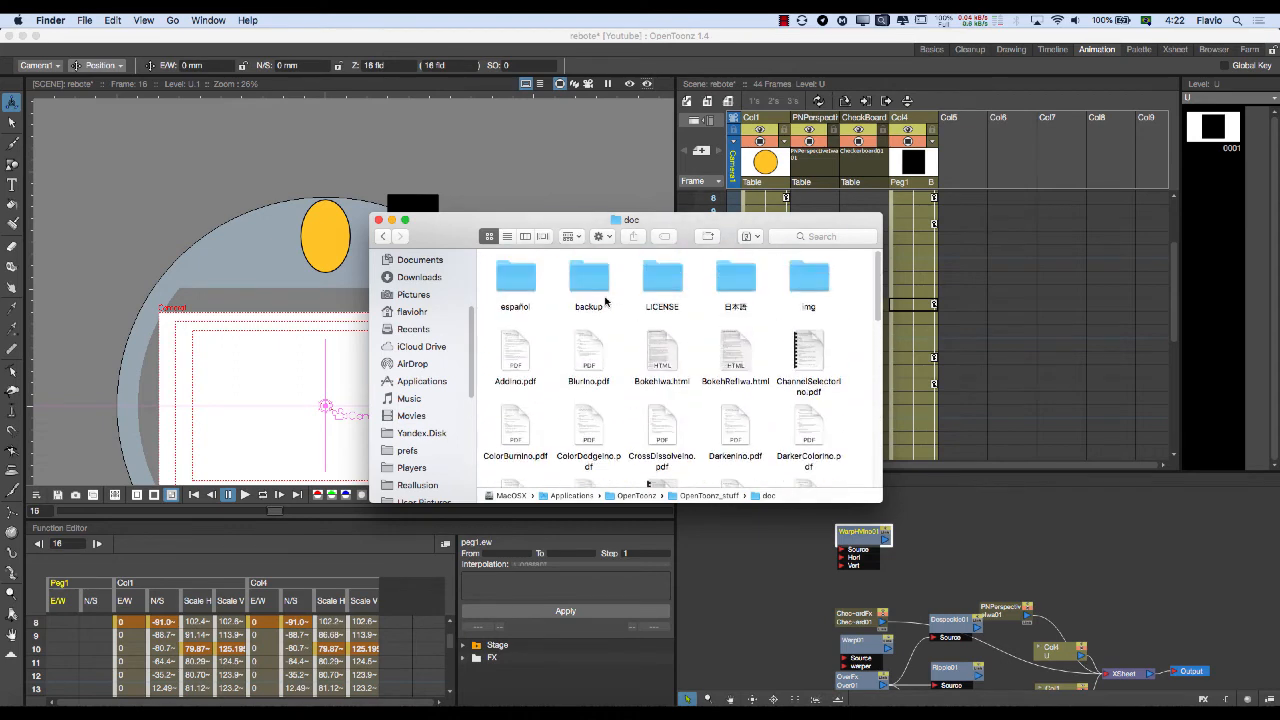
# Open the backup folder within doc and preview ColorBurnIno.pdf.
pyautogui.doubleClick(588, 285)
pyautogui.click(588, 355)
pyautogui.press('space')
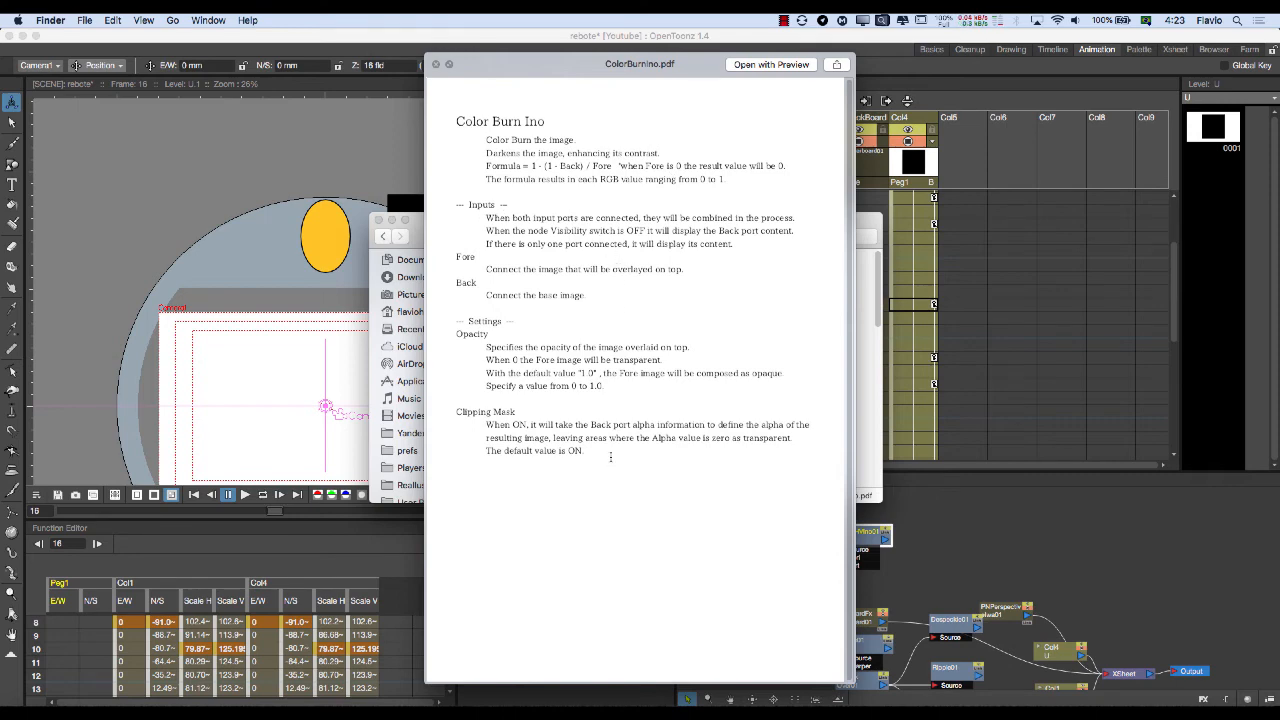
pyautogui.press('space')
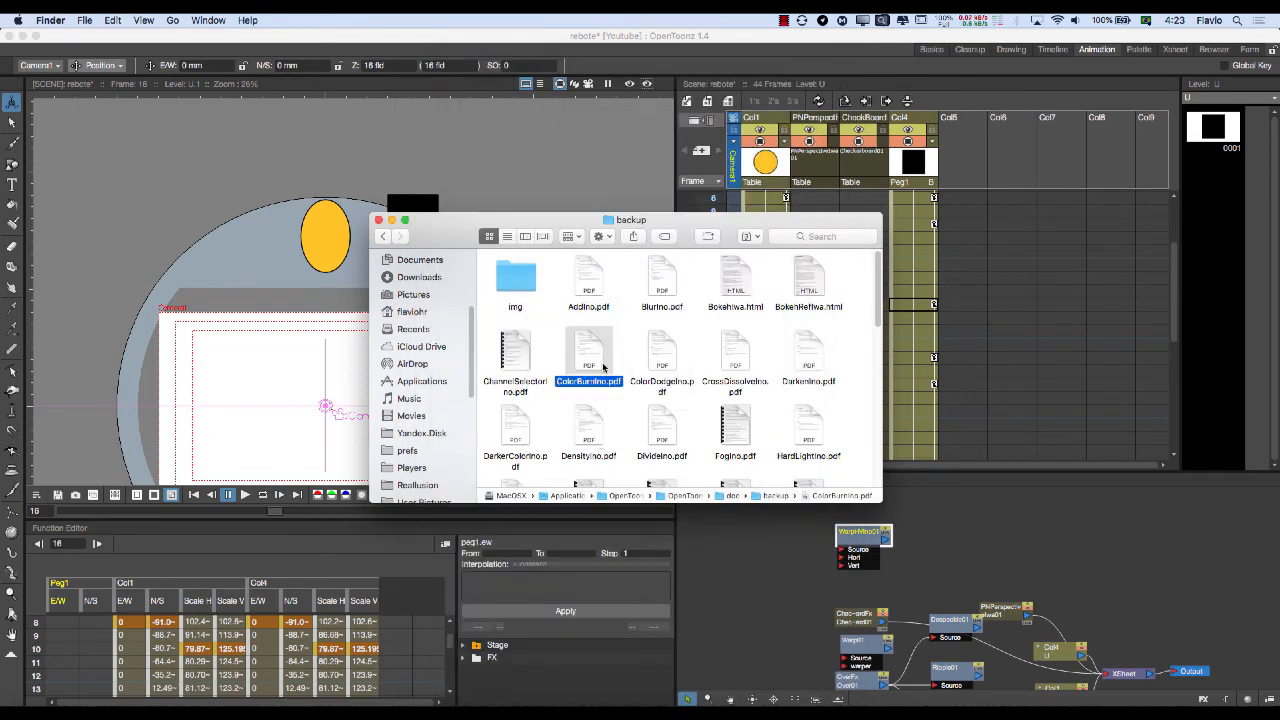
# Preview ColorDodgeIno.pdf and ChannelSelectorIno.pdf, and look over the other help files in the backup folder.
pyautogui.click(657, 345)
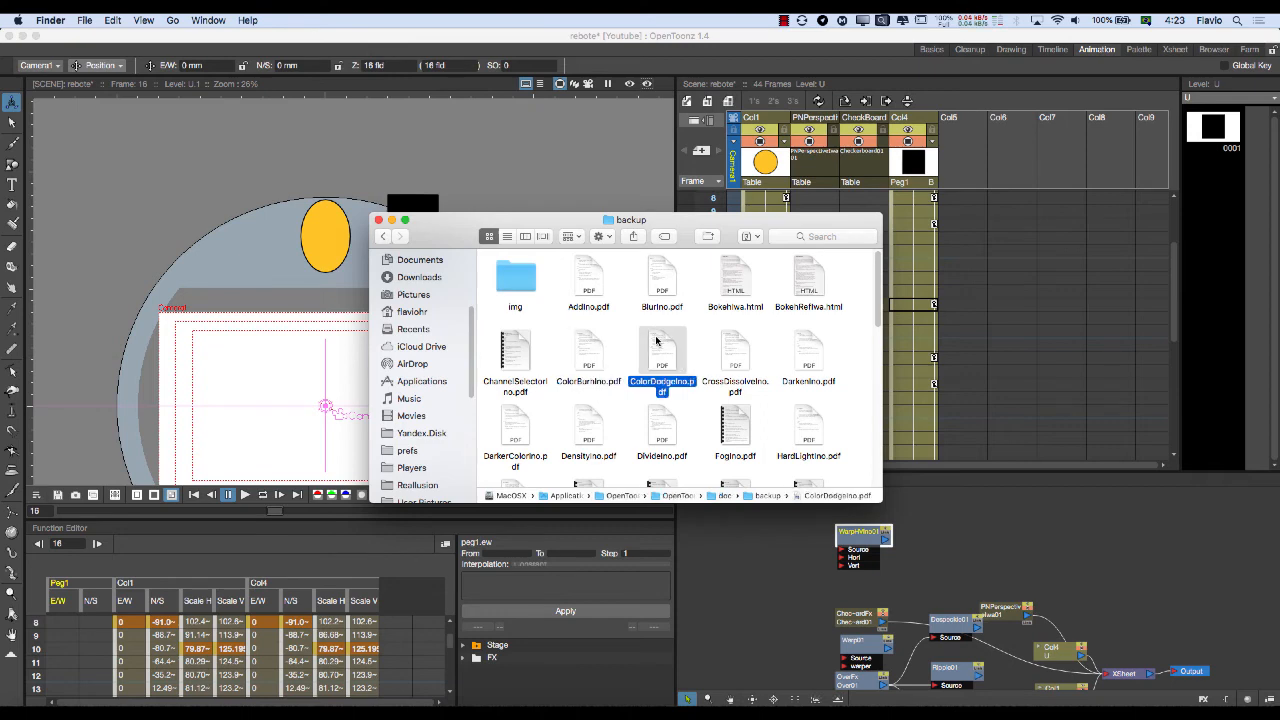
pyautogui.press('space')
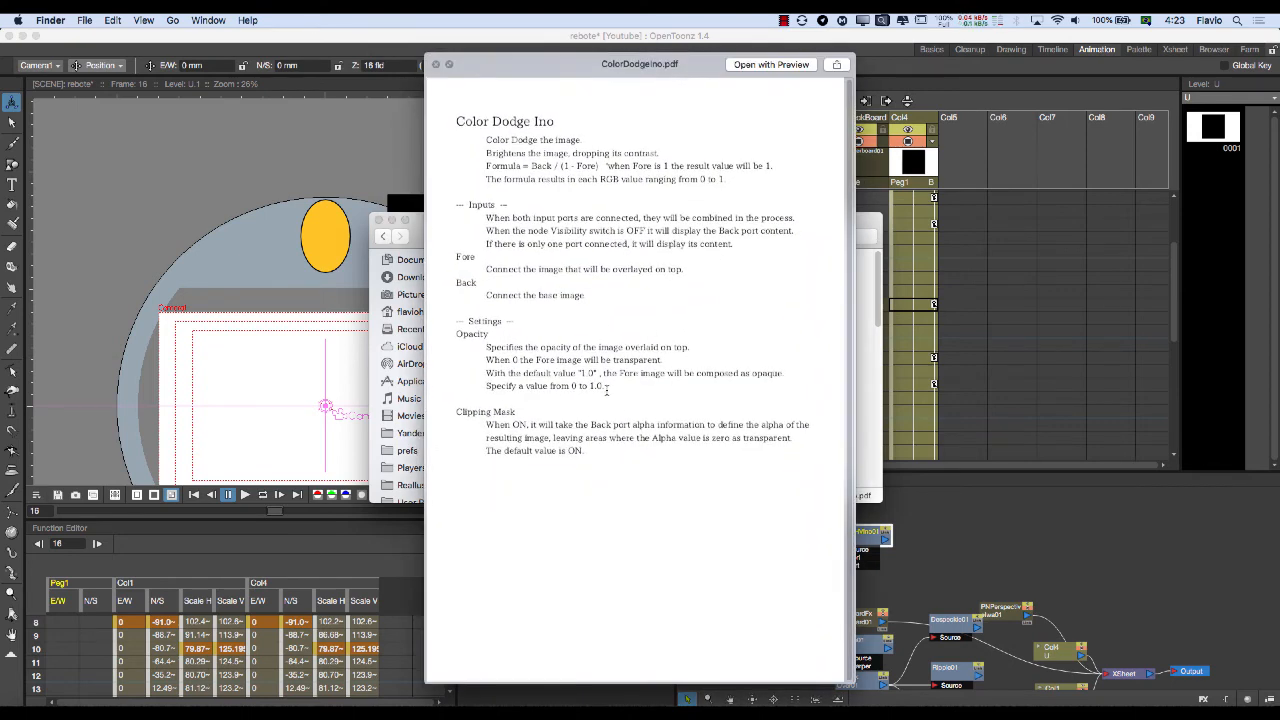
pyautogui.press('space')
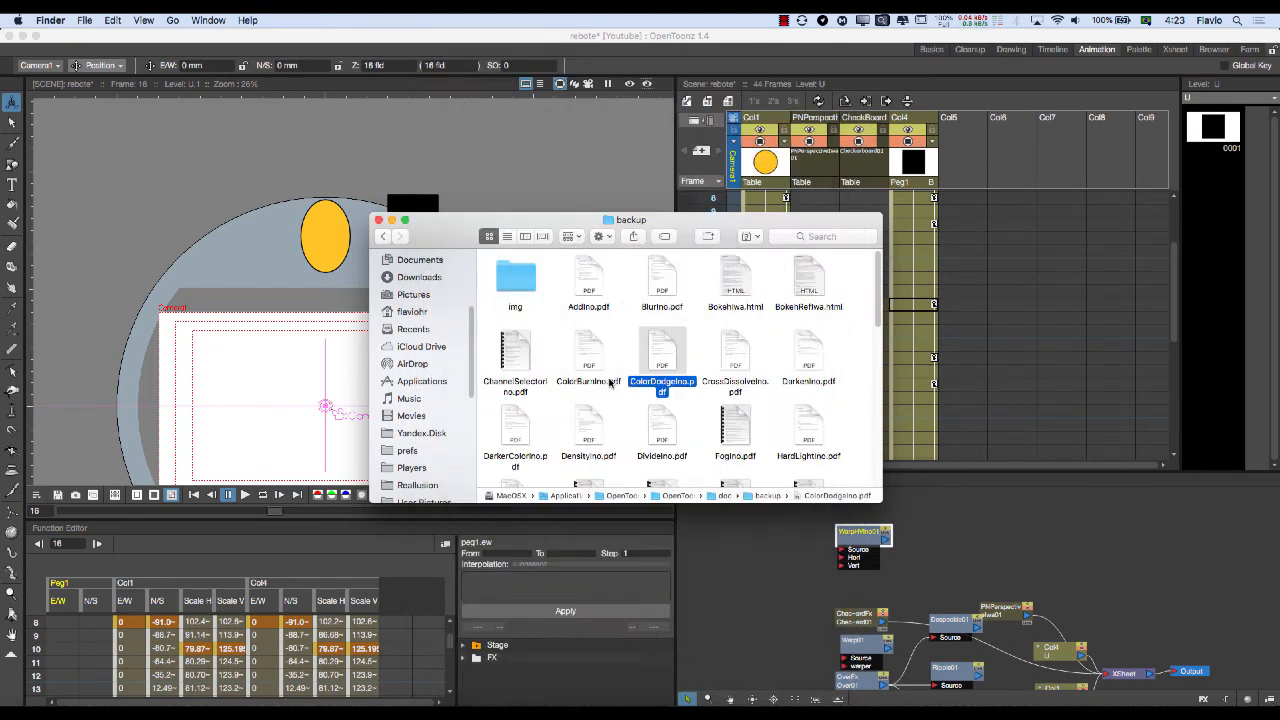
pyautogui.click(515, 352)
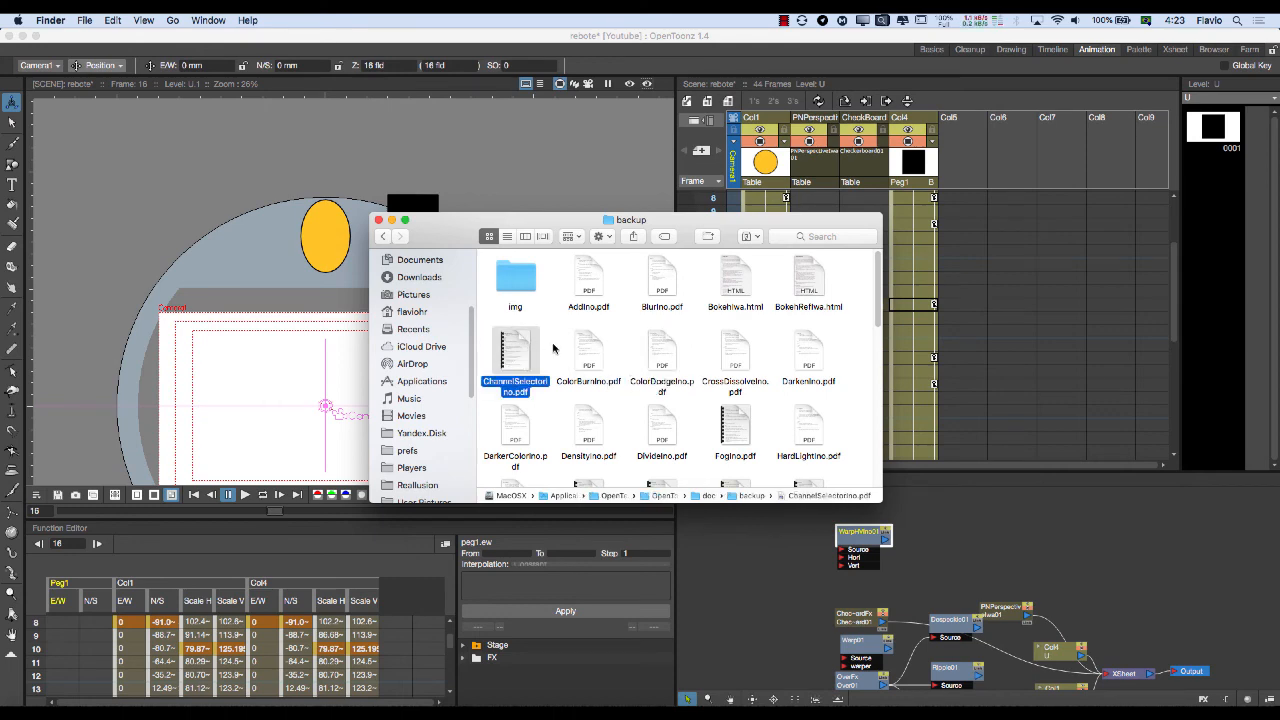
pyautogui.press('space')
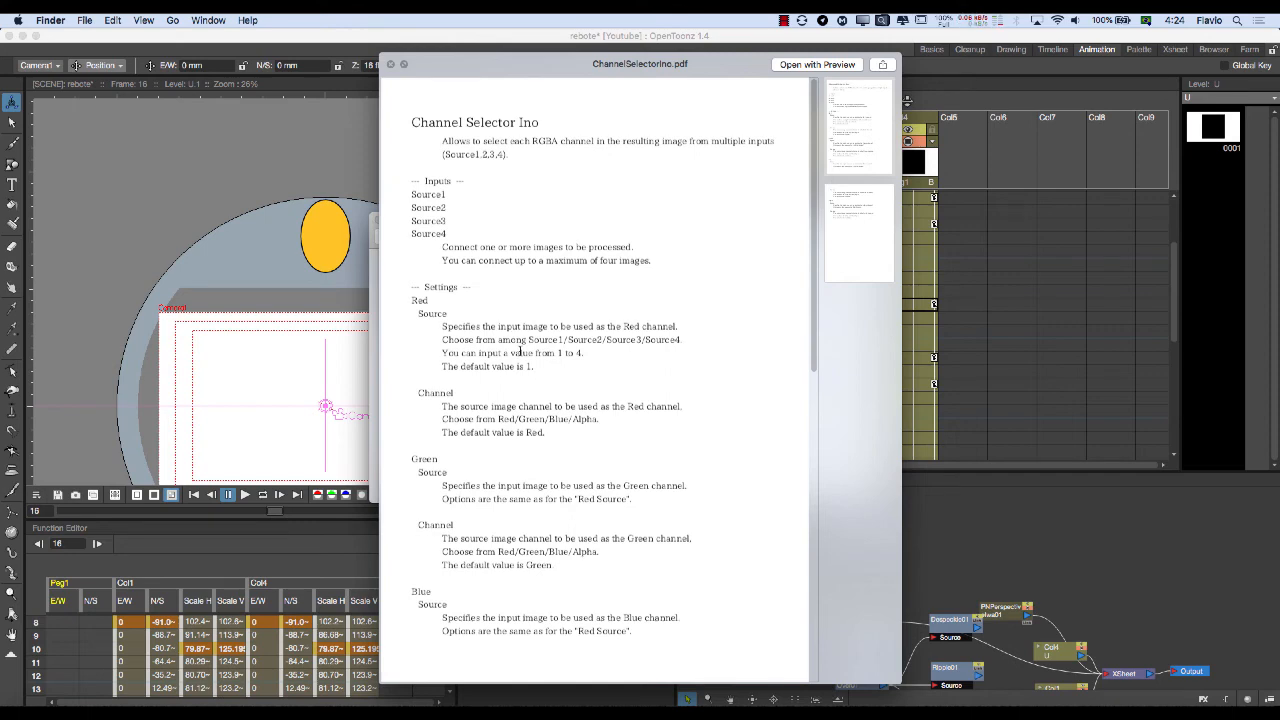
pyautogui.press('space')
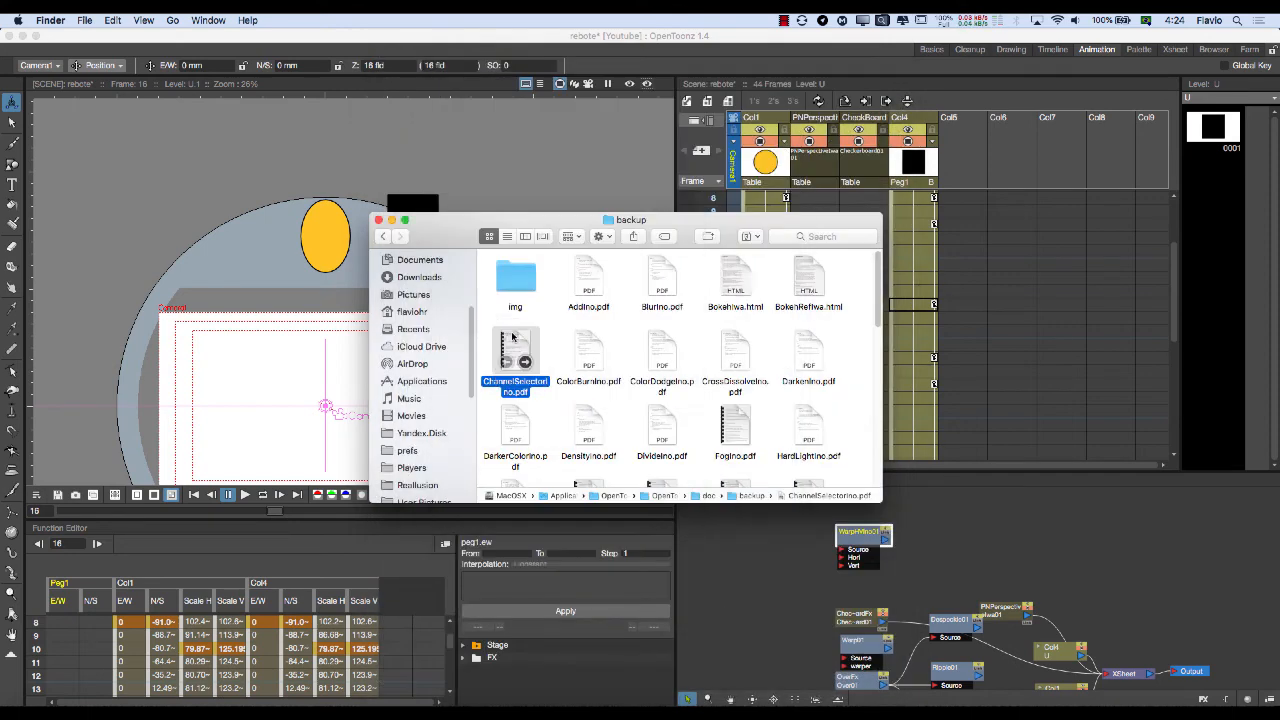
pyautogui.scroll(-3, 589, 349)
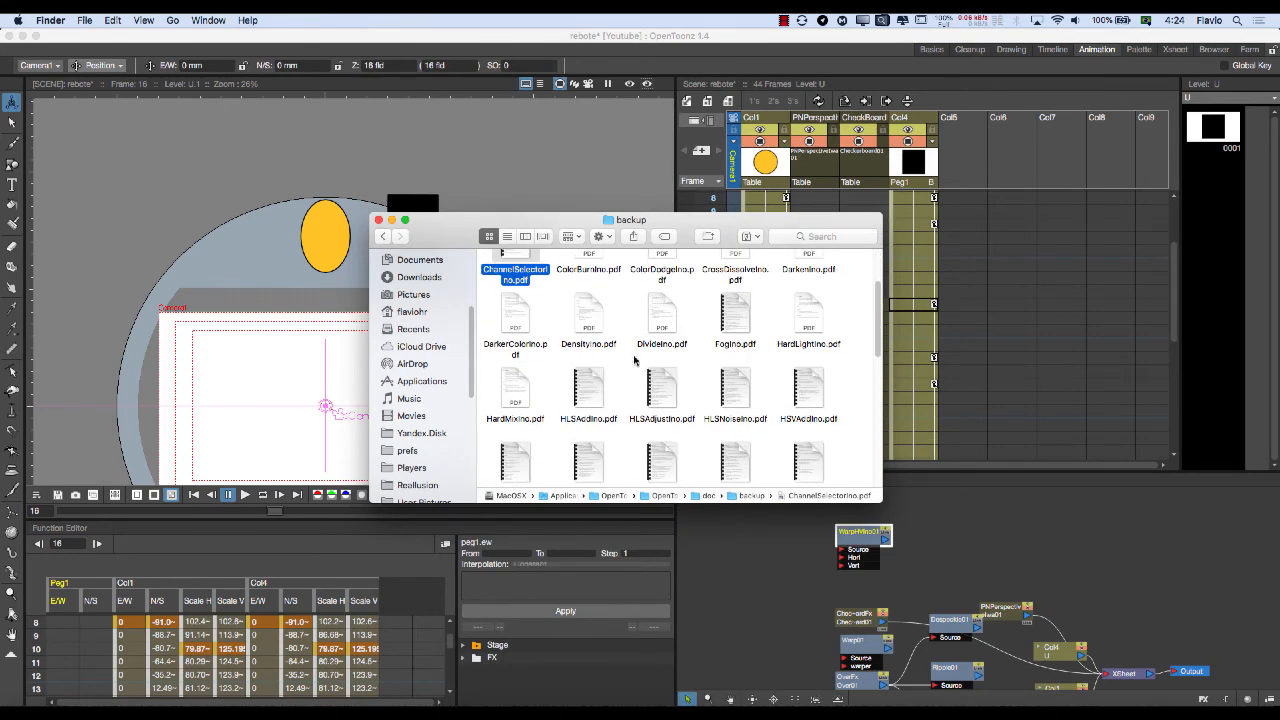
# Preview HLSAdjustIno.pdf from the backup folder and read through its inputs and settings to the end.
pyautogui.click(634, 370)
pyautogui.press('space')
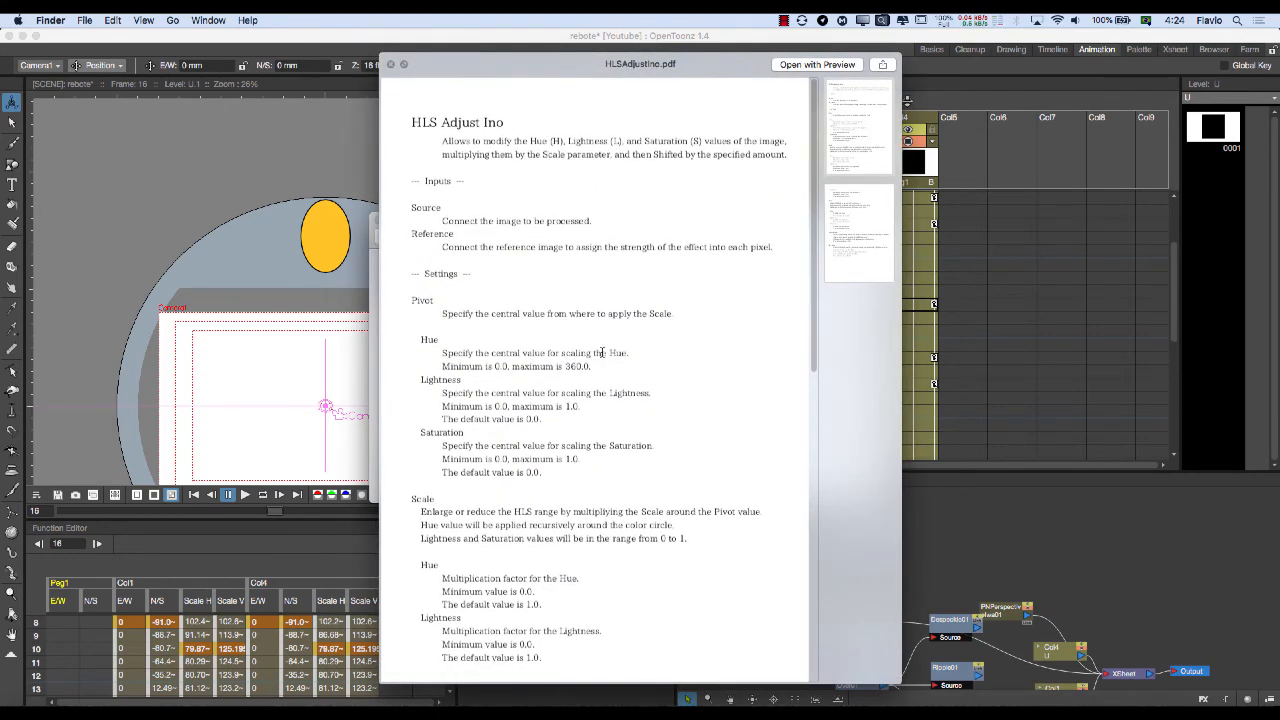
pyautogui.scroll(-4, 602, 353)
pyautogui.scroll(4, 602, 353)
pyautogui.scroll(-15, 537, 224)
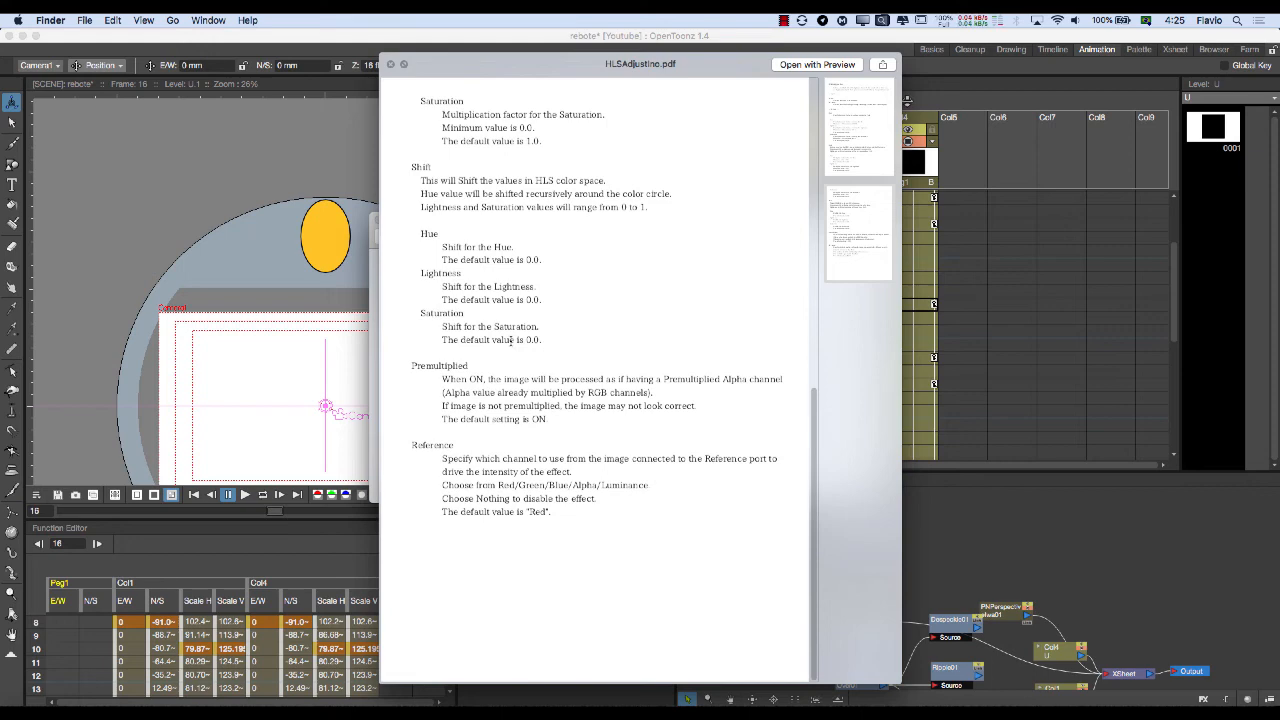
pyautogui.press('space')
# Look over the remaining backup files, return to the doc folder and enlarge its window.
pyautogui.scroll(-2, 578, 352)
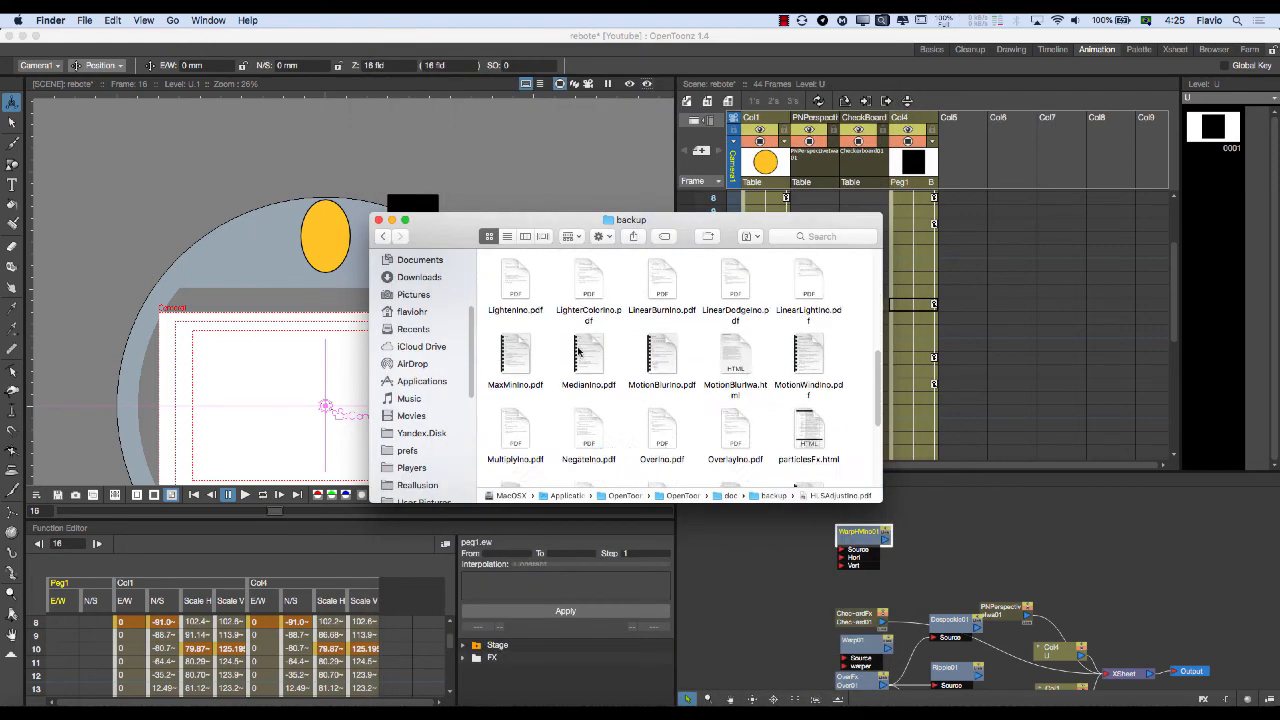
pyautogui.scroll(4, 578, 352)
pyautogui.click(383, 236)
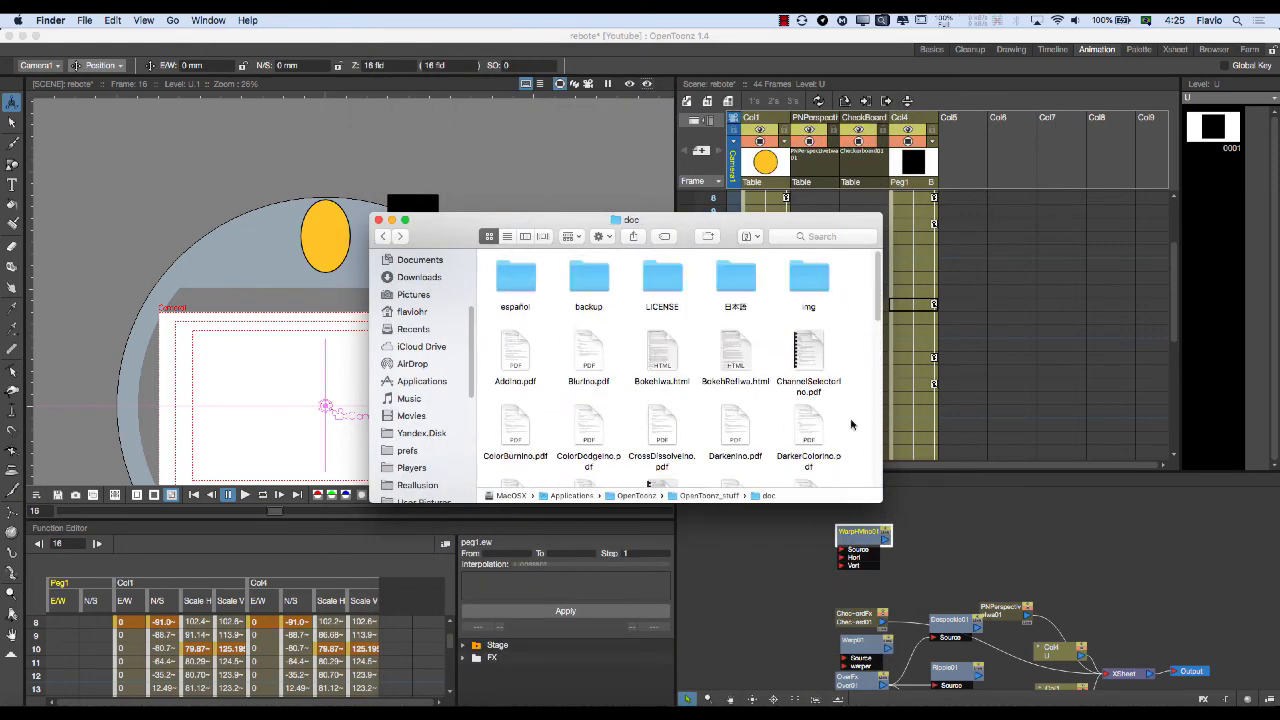
pyautogui.doubleClick(638, 219)
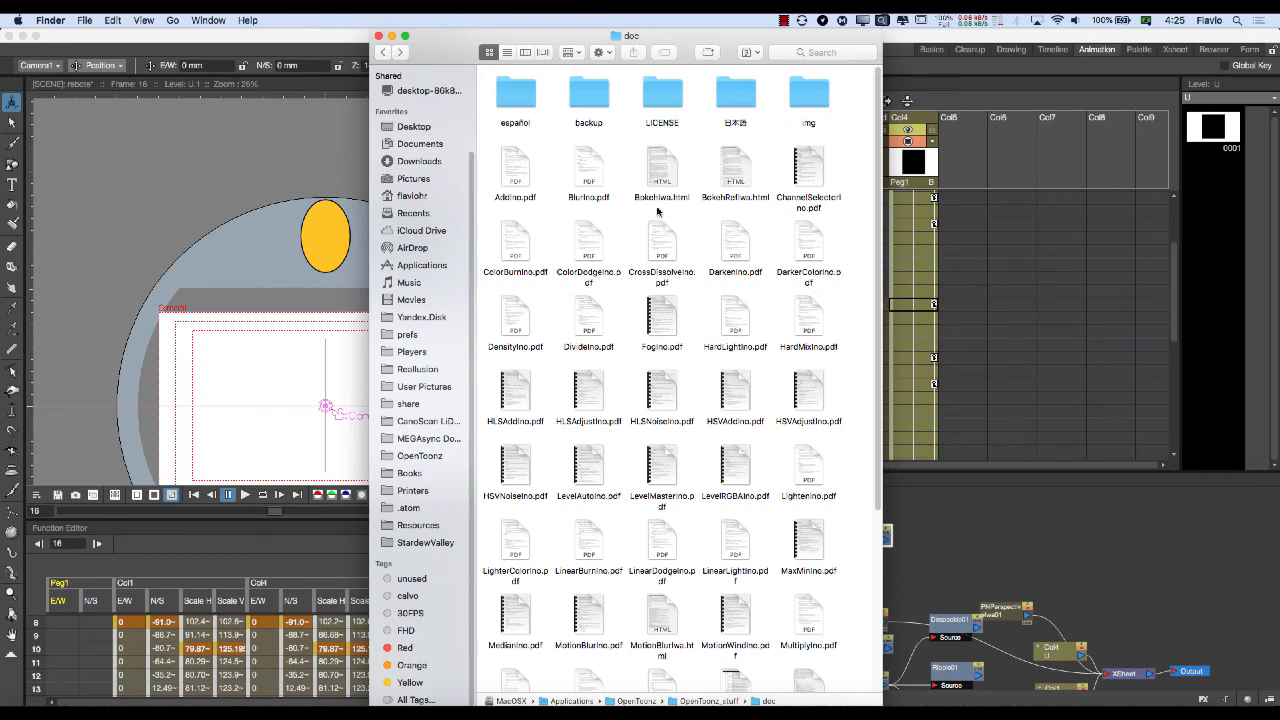
# Switch to OpenToonz and open the help document for the WarpHVIno01 effect.
pyautogui.click(946, 540)
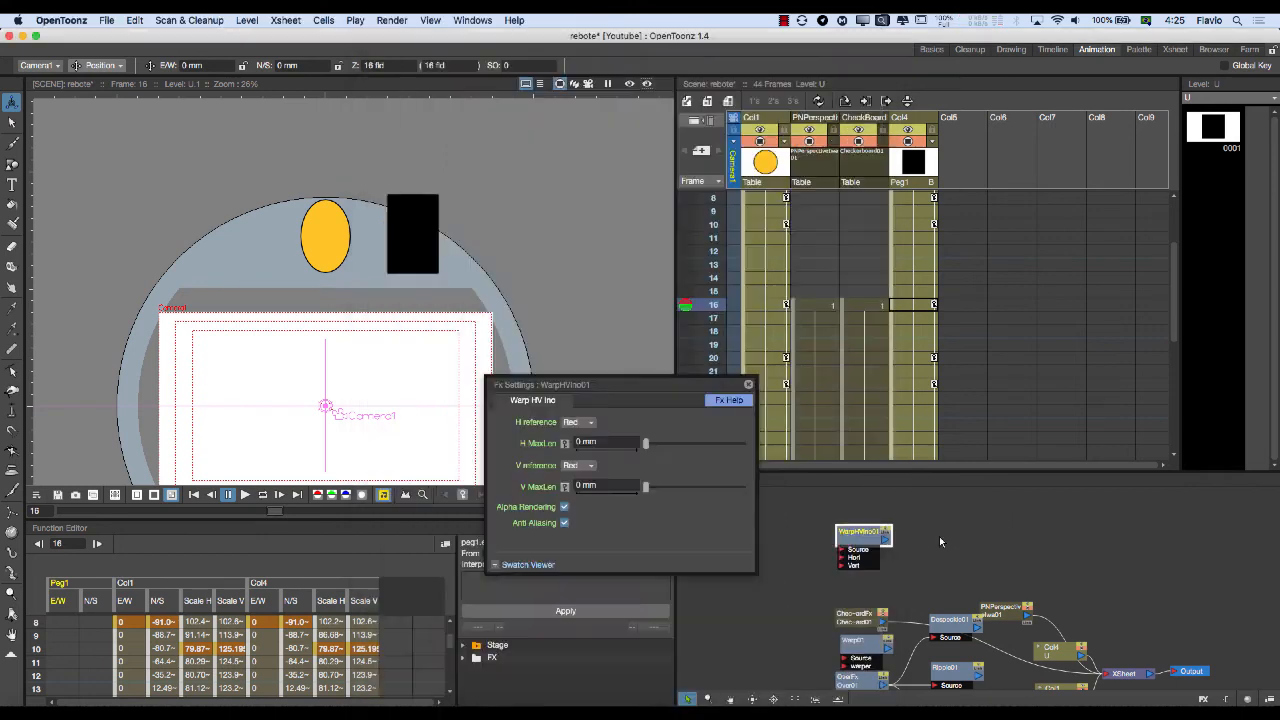
pyautogui.click(724, 400)
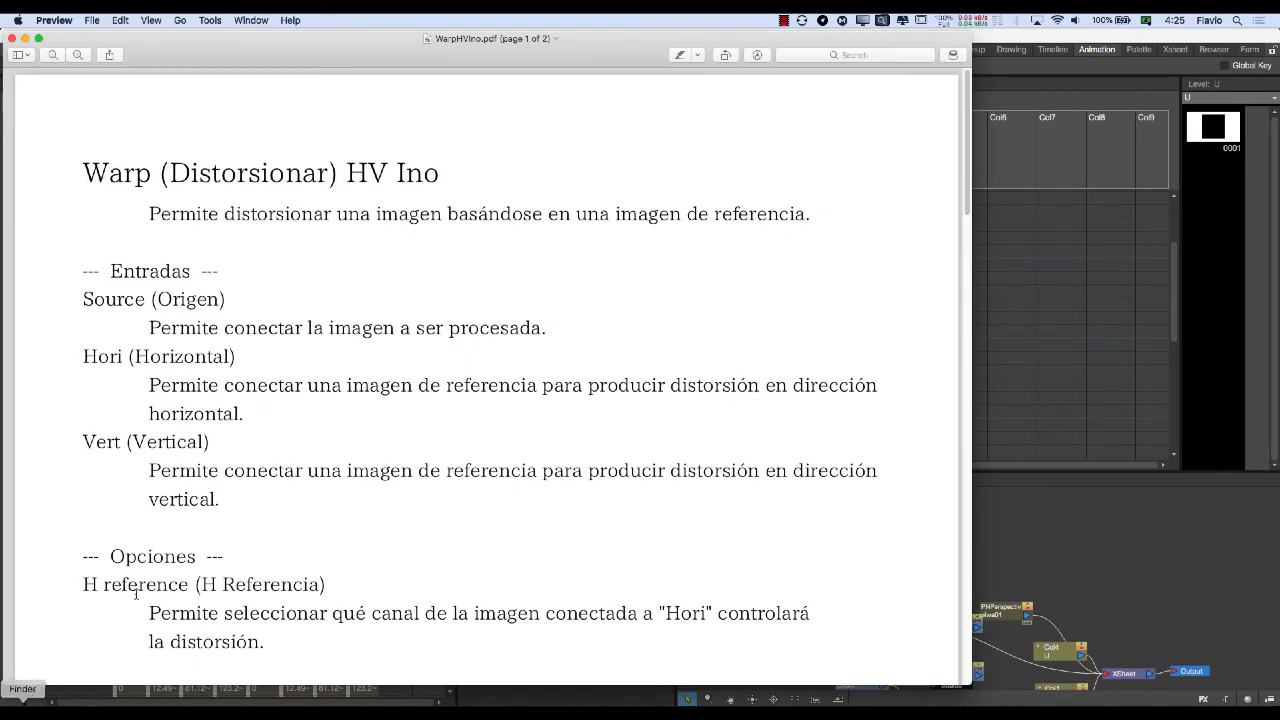
# Switch to Finder and highlight the img folder with all effect help files in doc, clearing the selection after reviewing it.
pyautogui.press('super+Tab')
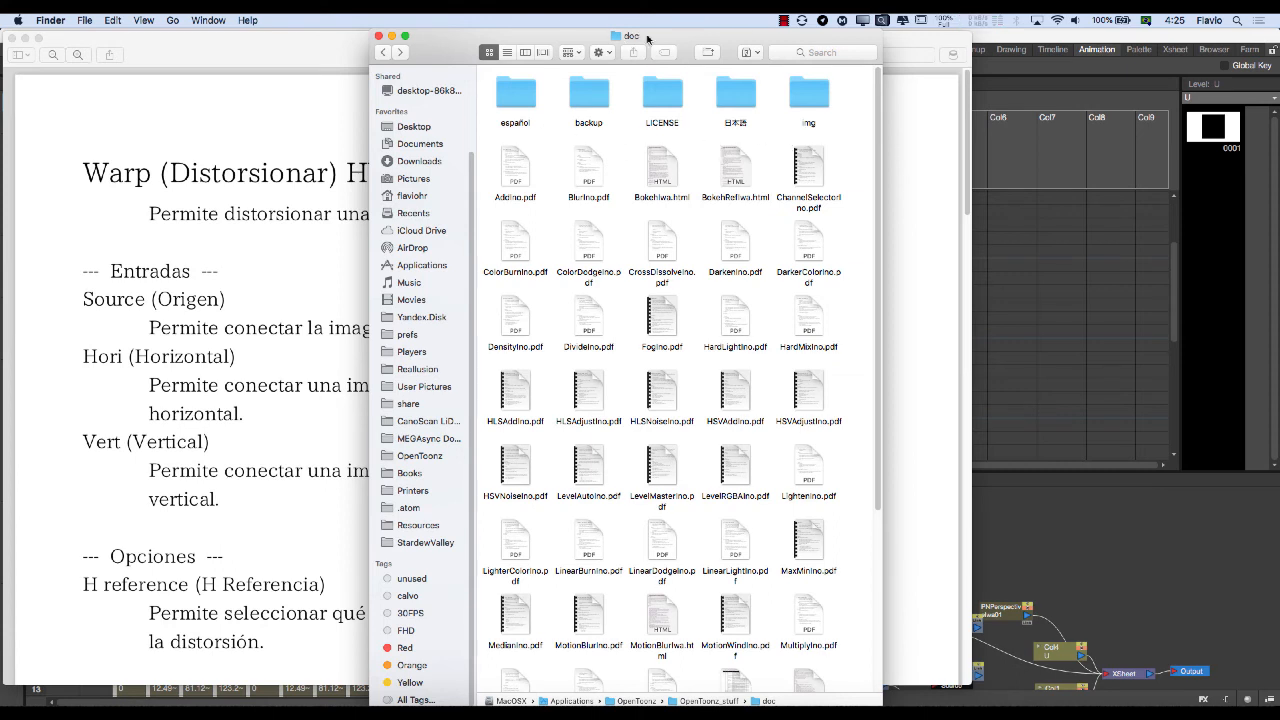
pyautogui.click(812, 100)
pyautogui.keyDown('shift'); pyautogui.moveTo(852, 152); pyautogui.dragTo(471, 662); pyautogui.keyUp('shift')
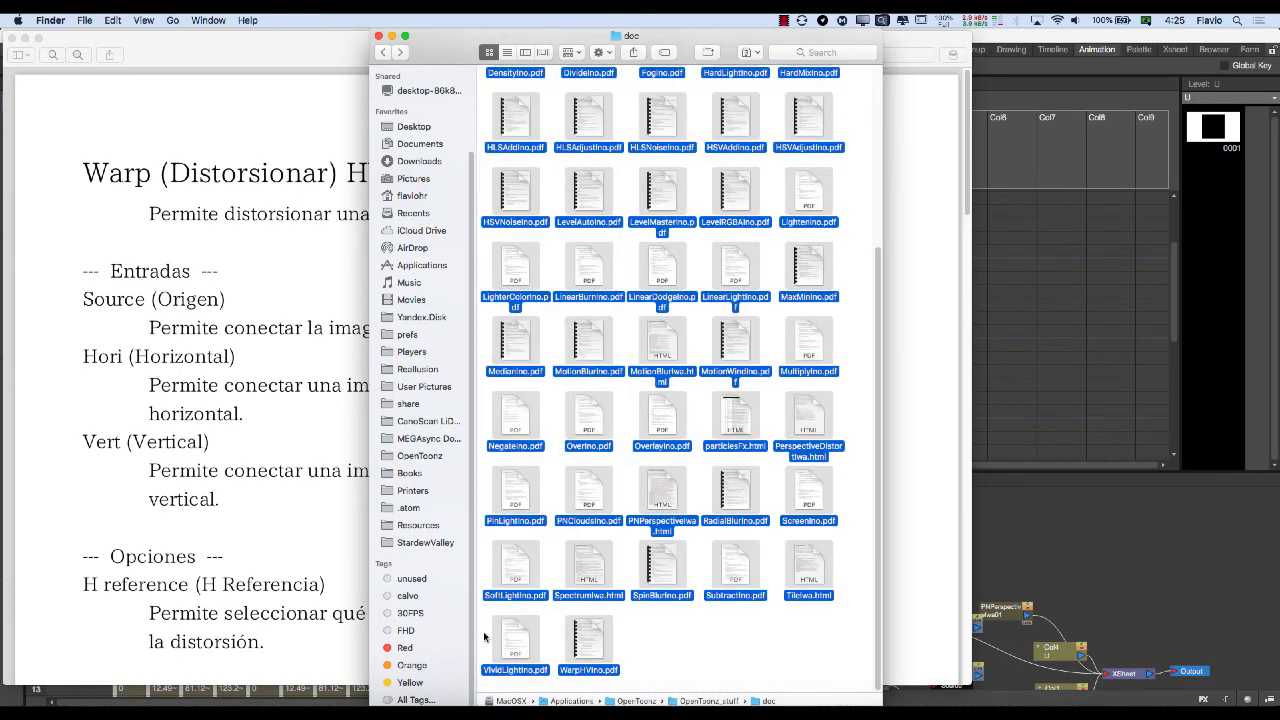
pyautogui.scroll(5, 576, 515)
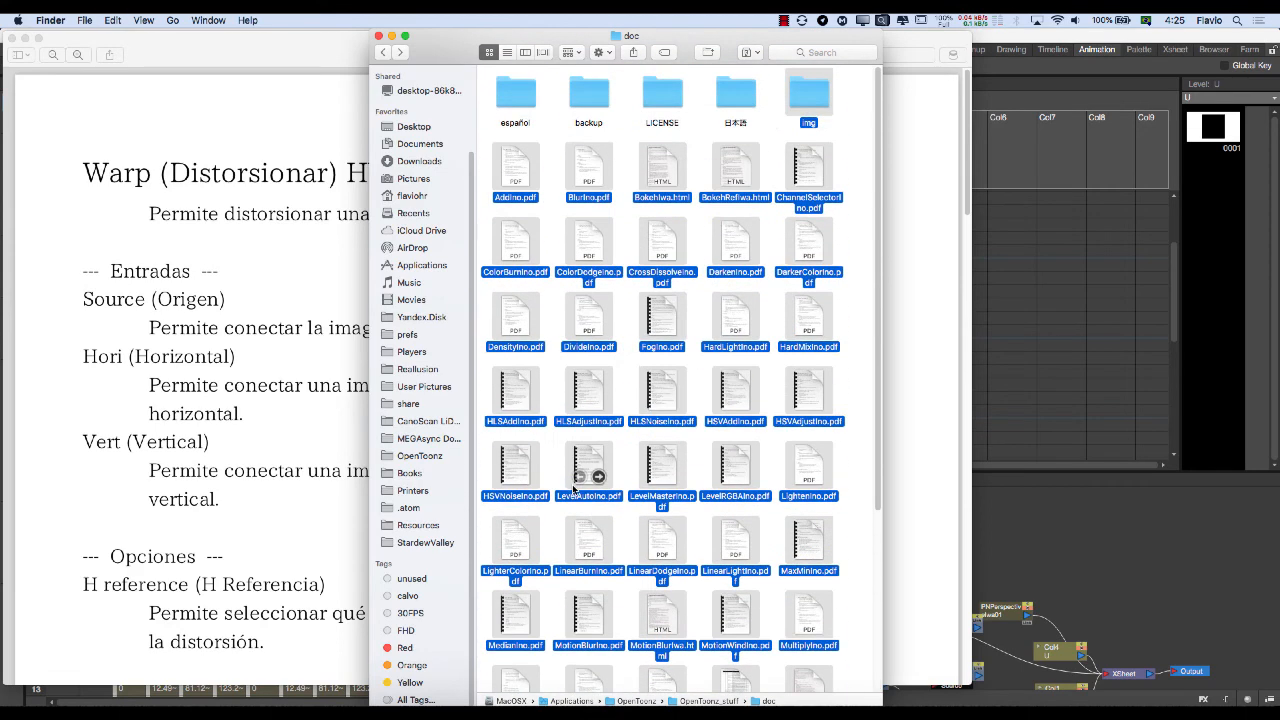
pyautogui.click(625, 127)
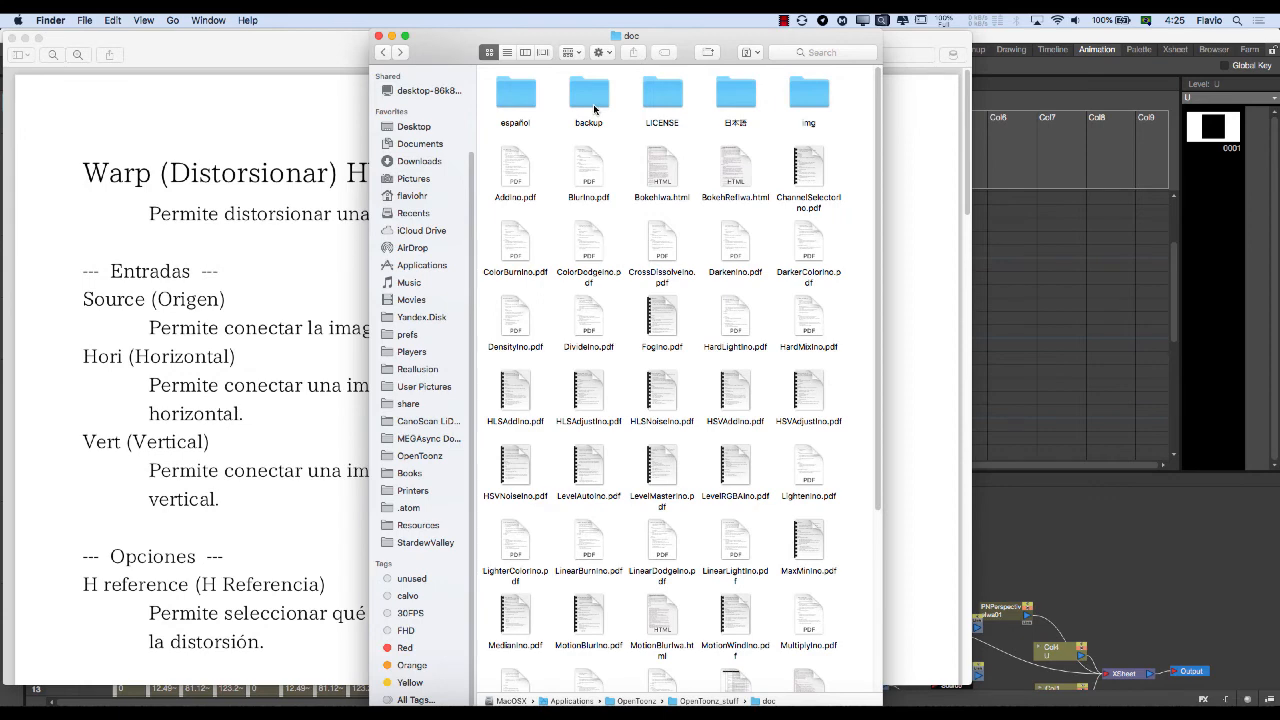
# Look inside the backup folder and highlight everything in the español folder, returning to doc.
pyautogui.doubleClick(594, 104)
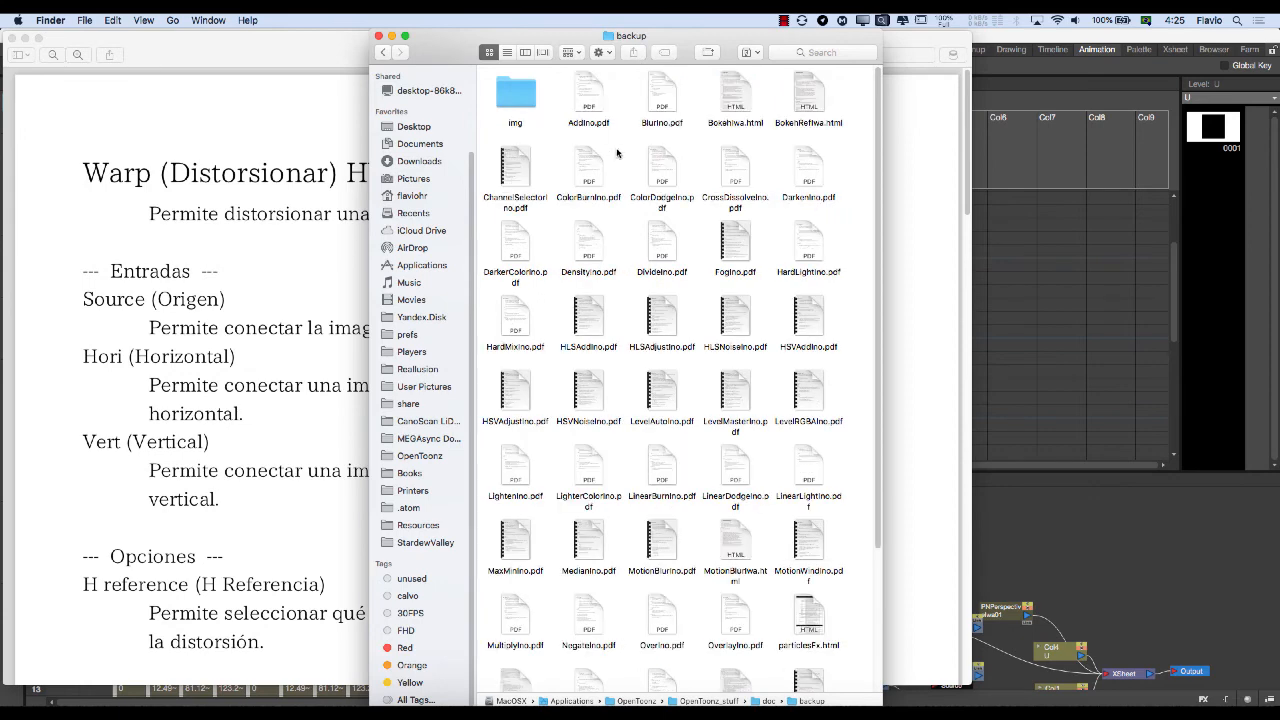
pyautogui.click(382, 52)
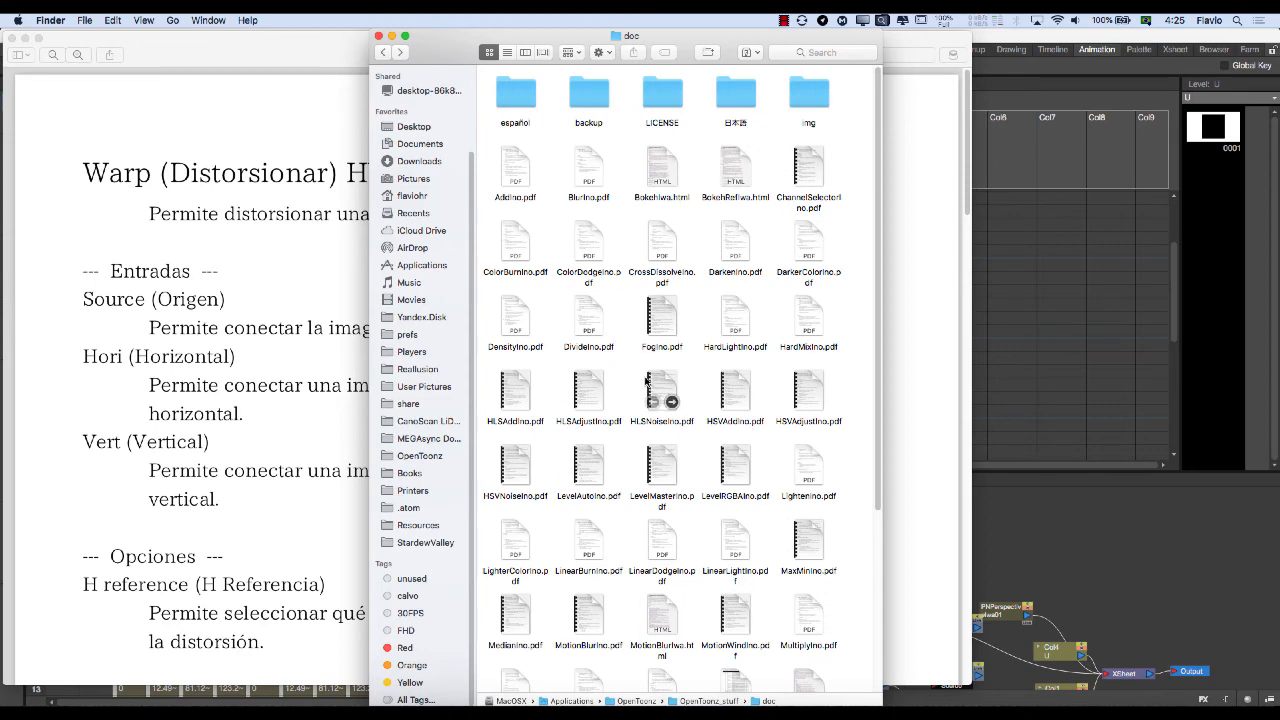
pyautogui.doubleClick(514, 97)
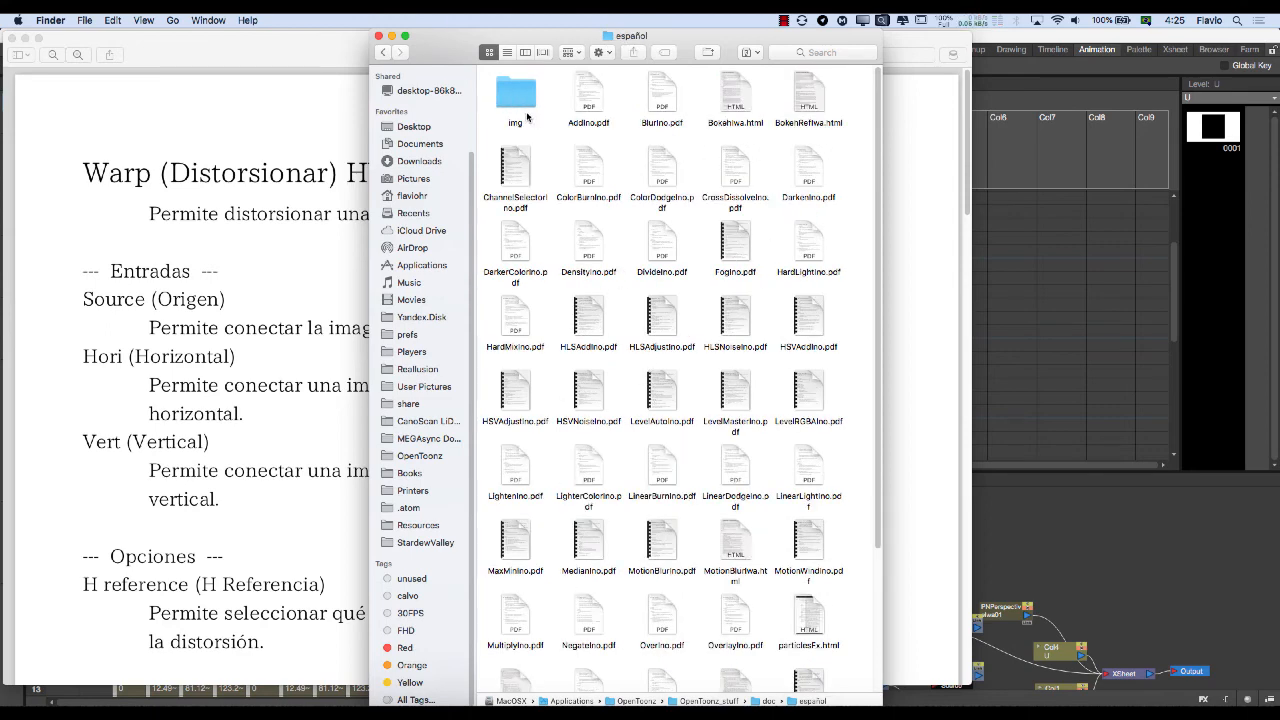
pyautogui.press('super+a')
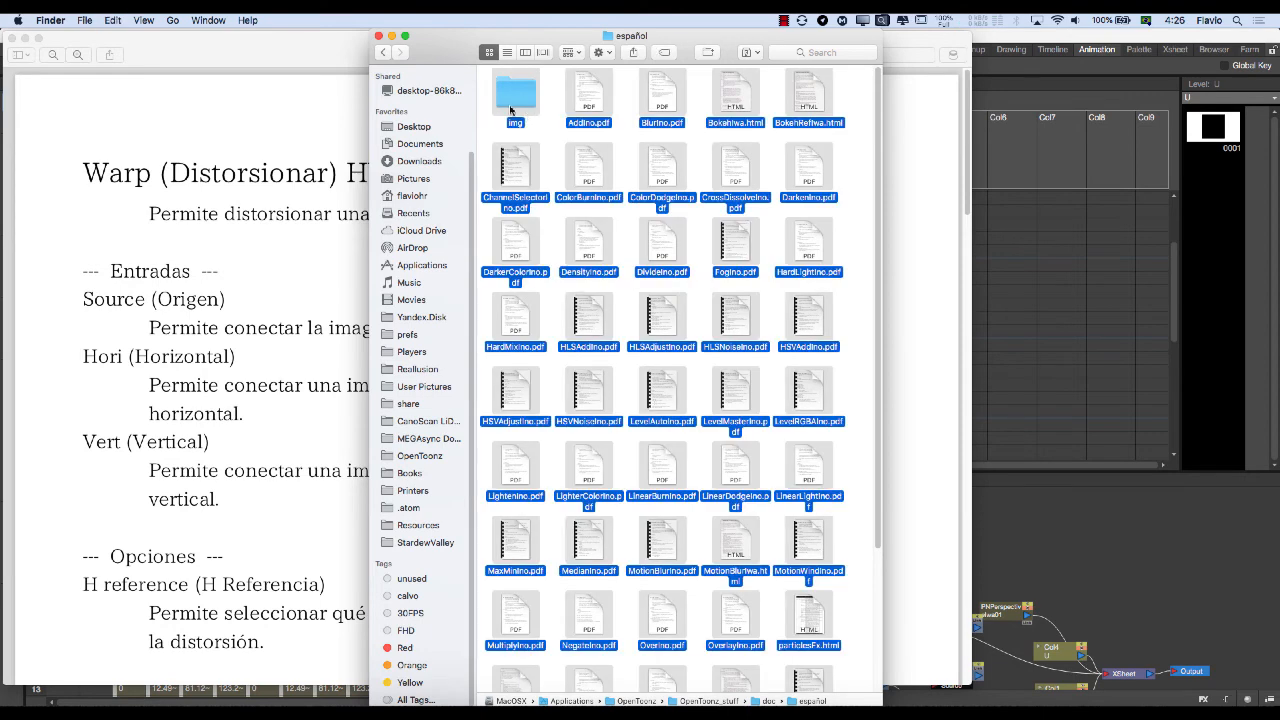
pyautogui.click(383, 52)
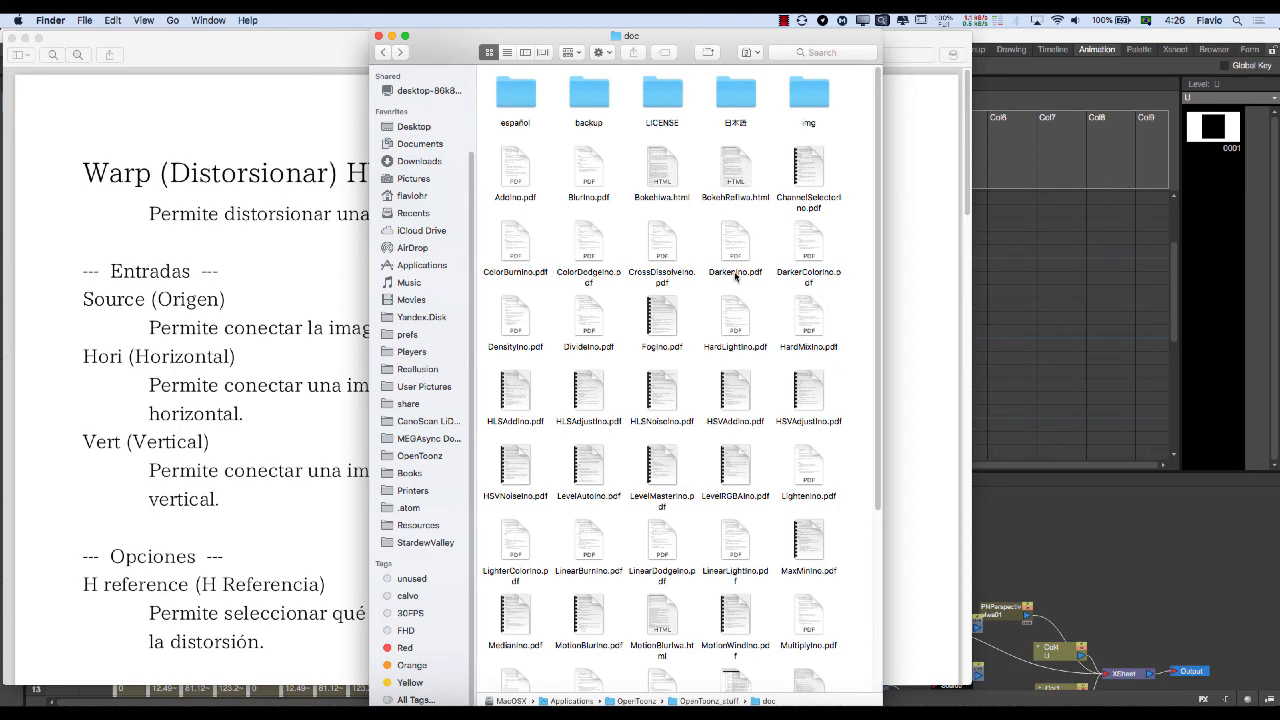
# Close the WarpHVIno.pdf document in Preview and the WarpHVIno01 effect settings in OpenToonz.
pyautogui.click(145, 172)
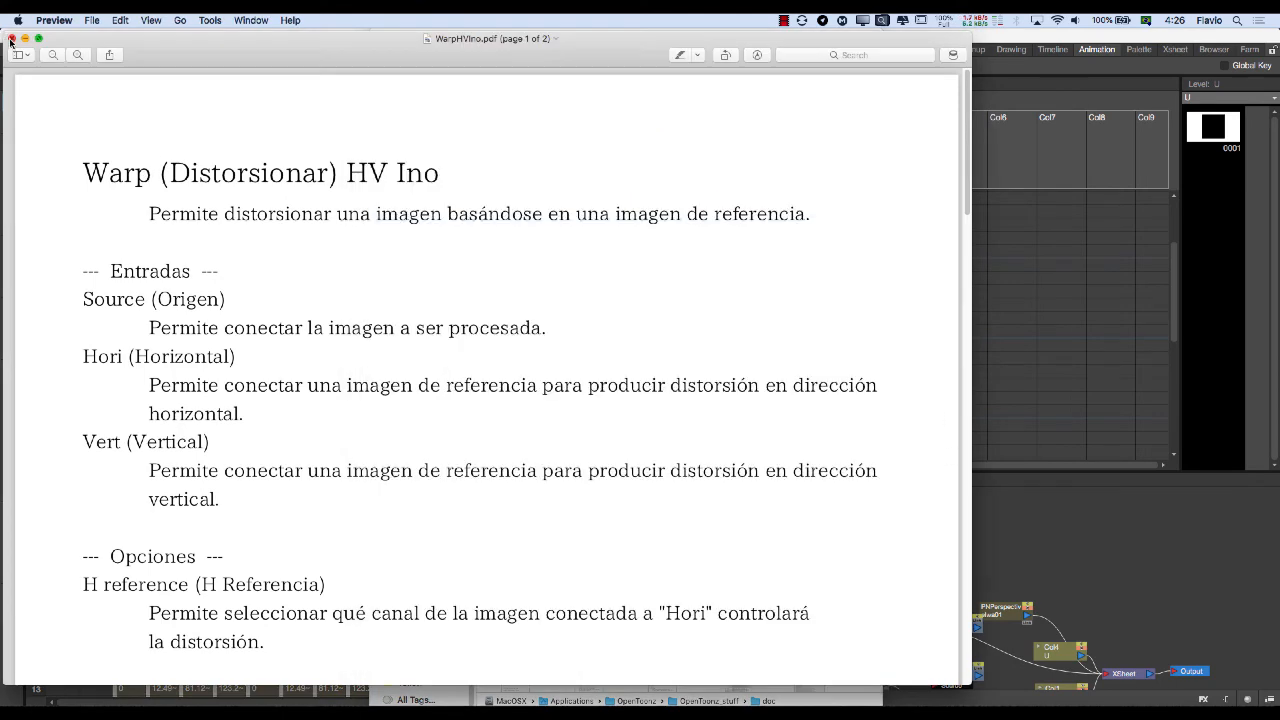
pyautogui.click(10, 37)
pyautogui.click(962, 507)
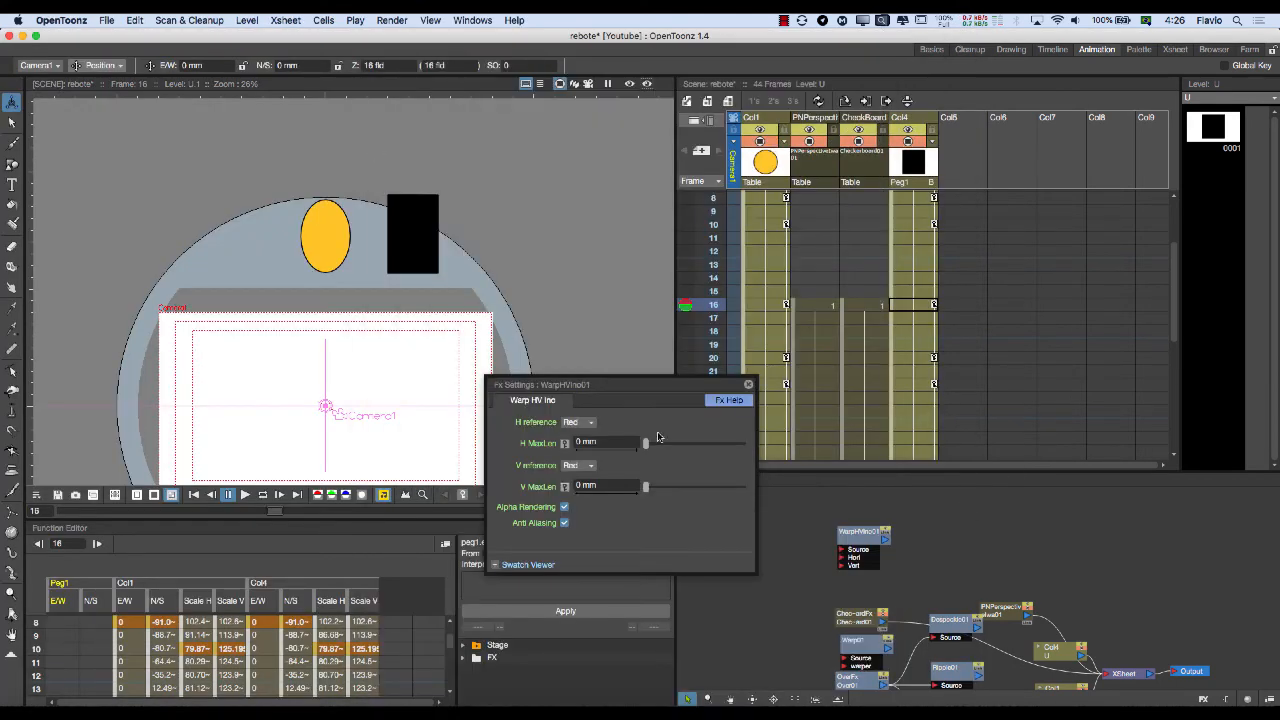
pyautogui.click(748, 386)
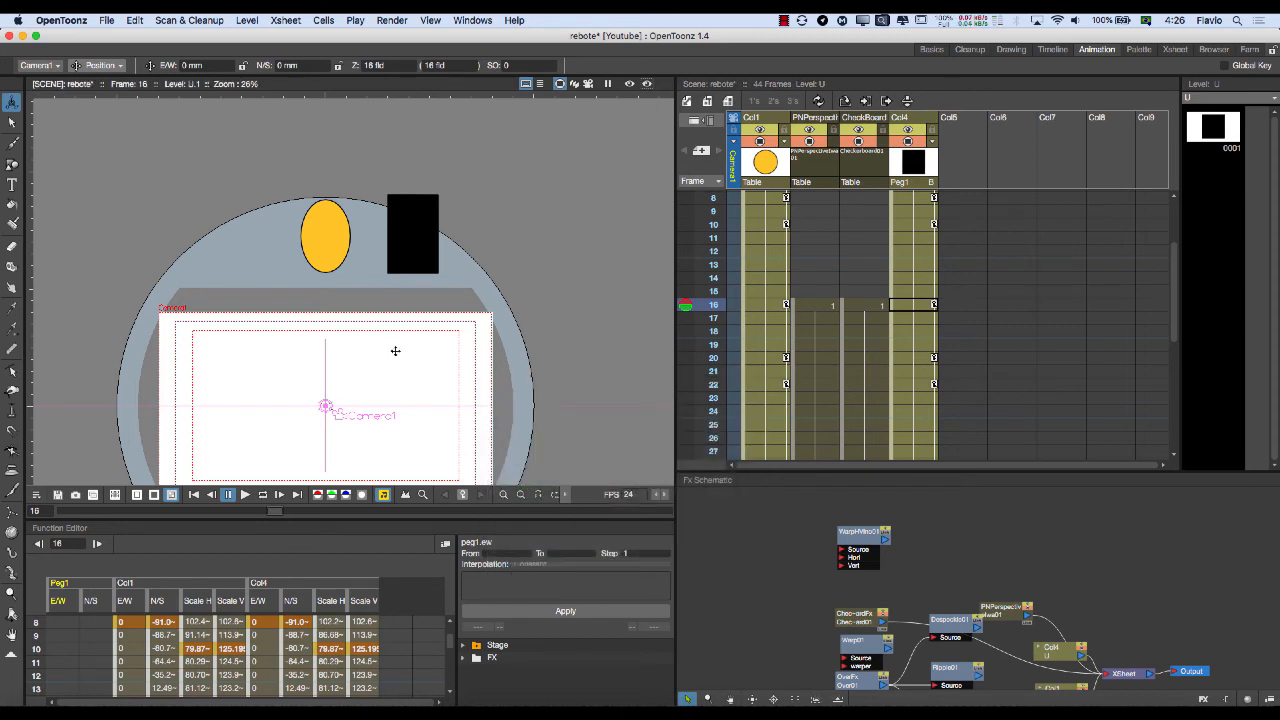
# Add a Blur Ino effect beside the WarpHVIno01 node in the FX Schematic and open its settings.
pyautogui.rightClick(769, 546)
pyautogui.moveTo(815, 548)
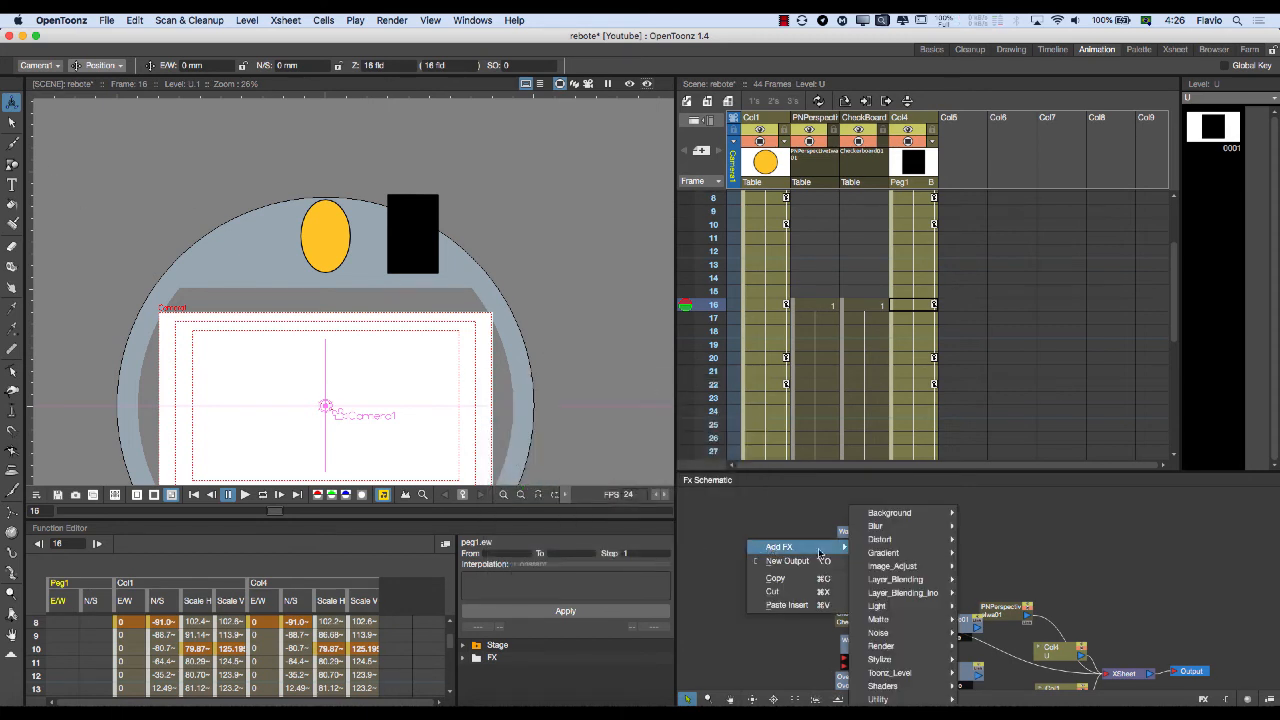
pyautogui.moveTo(906, 528)
pyautogui.click(971, 529)
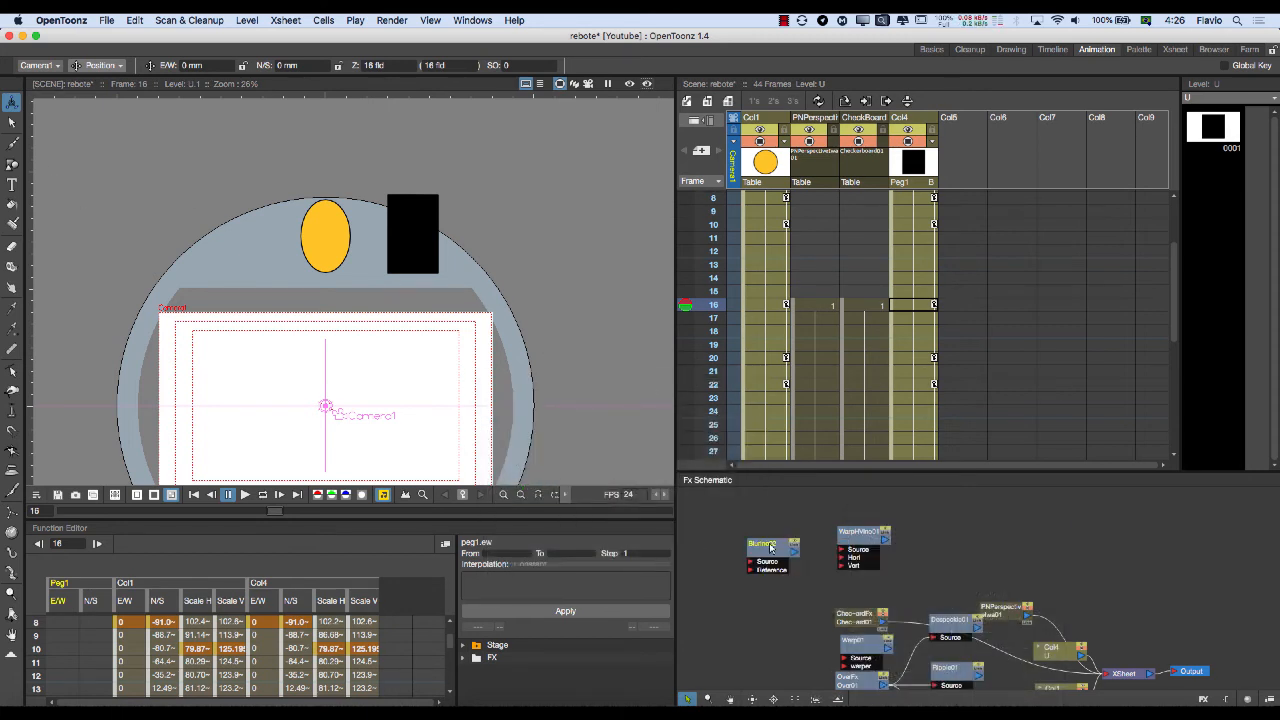
pyautogui.moveTo(774, 548); pyautogui.dragTo(748, 541)
pyautogui.doubleClick(748, 541)
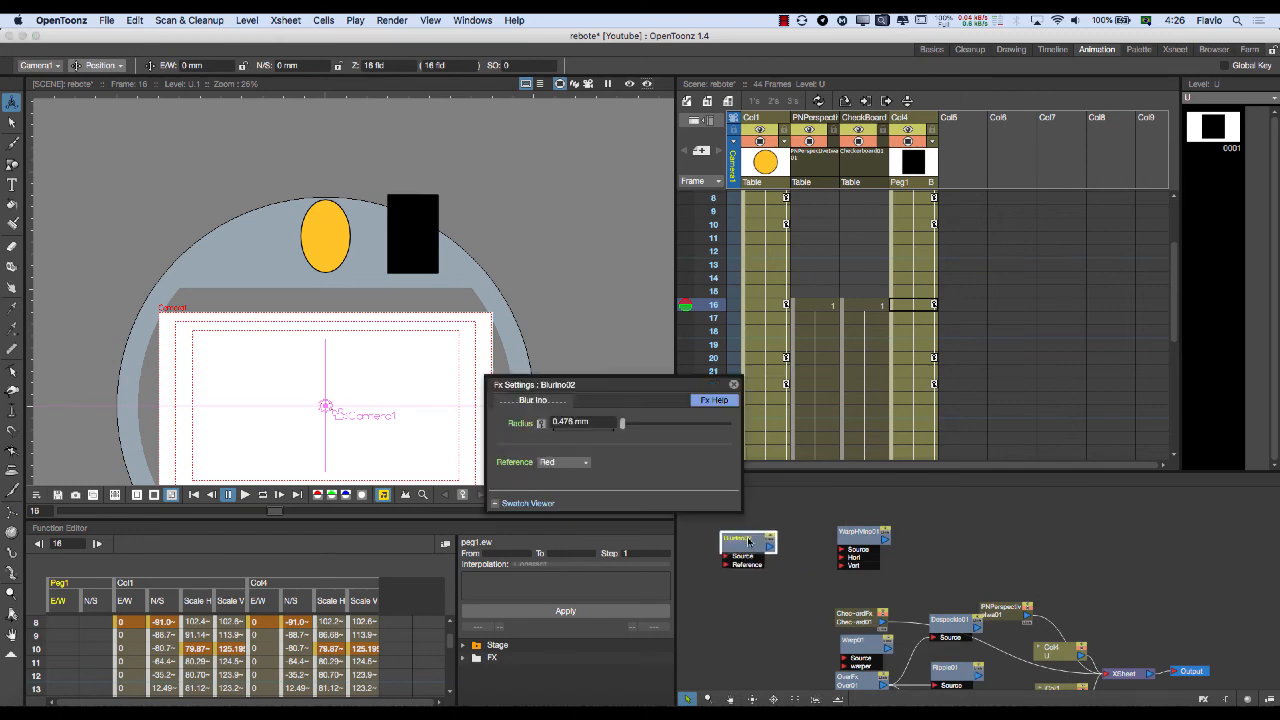
# Open the Blur Ino effect's help document and read its description, inputs and Reference option, highlighting the passages.
pyautogui.click(714, 400)
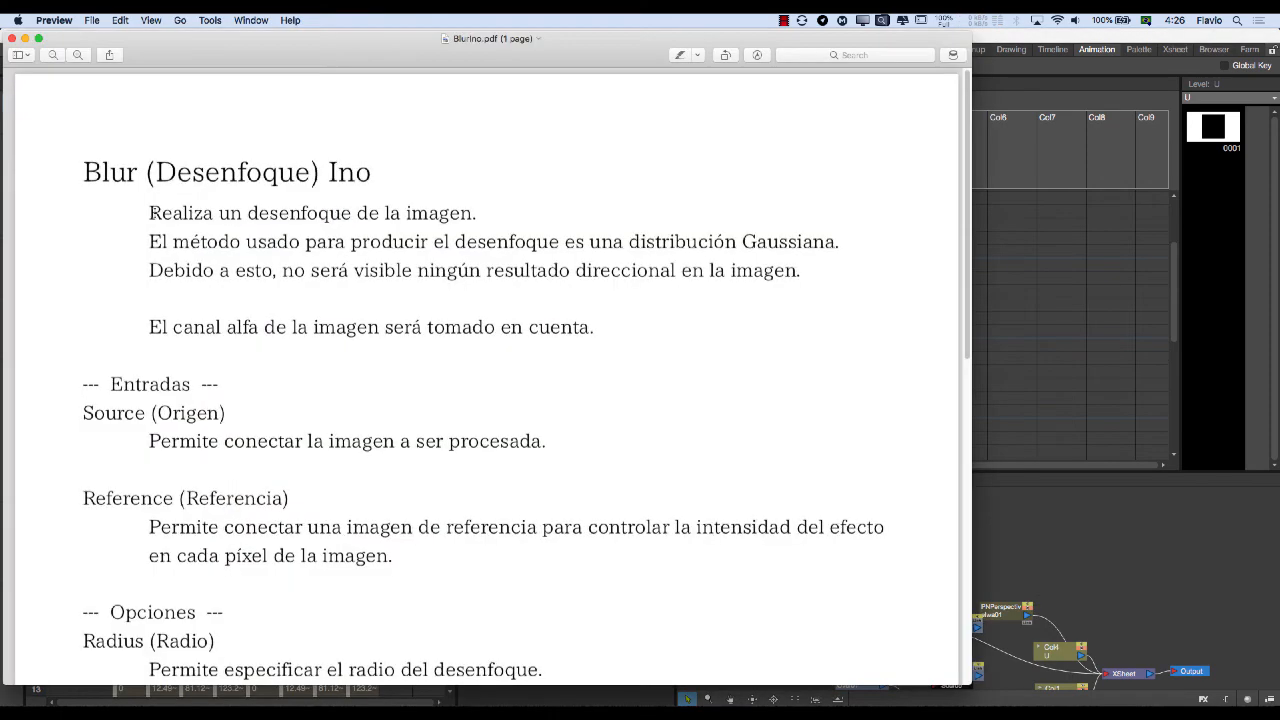
pyautogui.moveTo(148, 213); pyautogui.dragTo(420, 524)
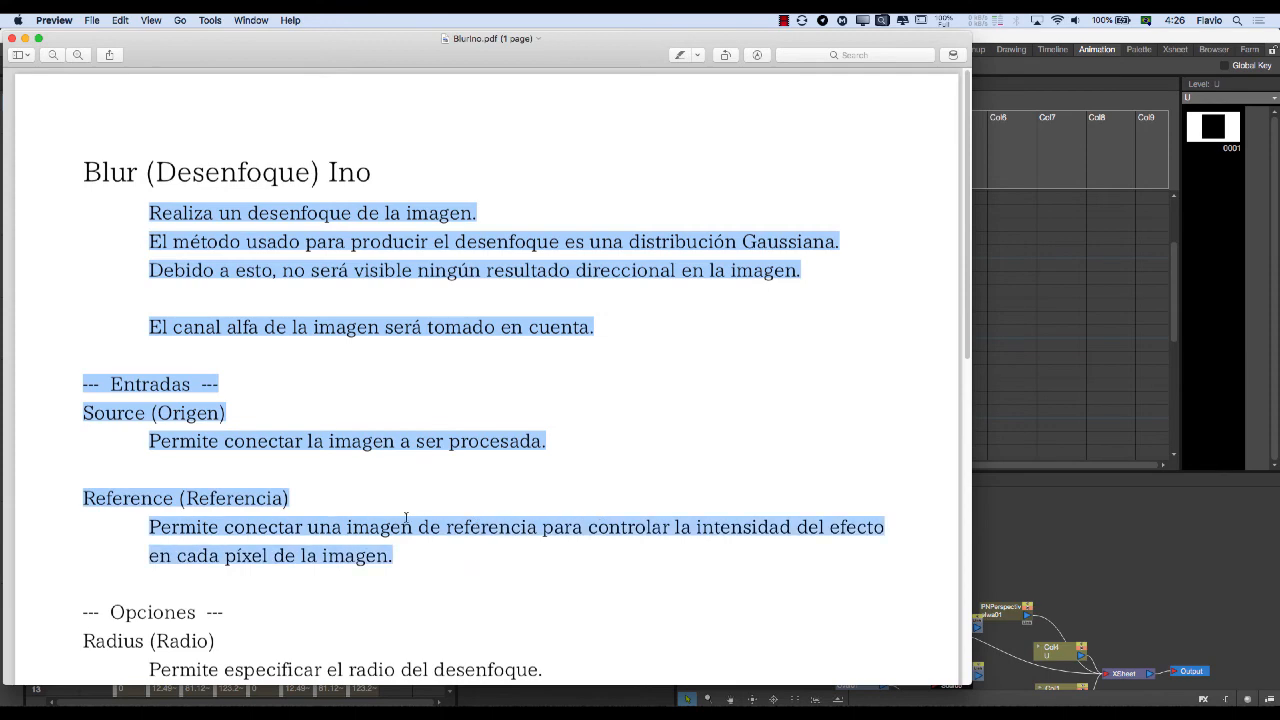
pyautogui.click(407, 518)
pyautogui.scroll(-6, 388, 483)
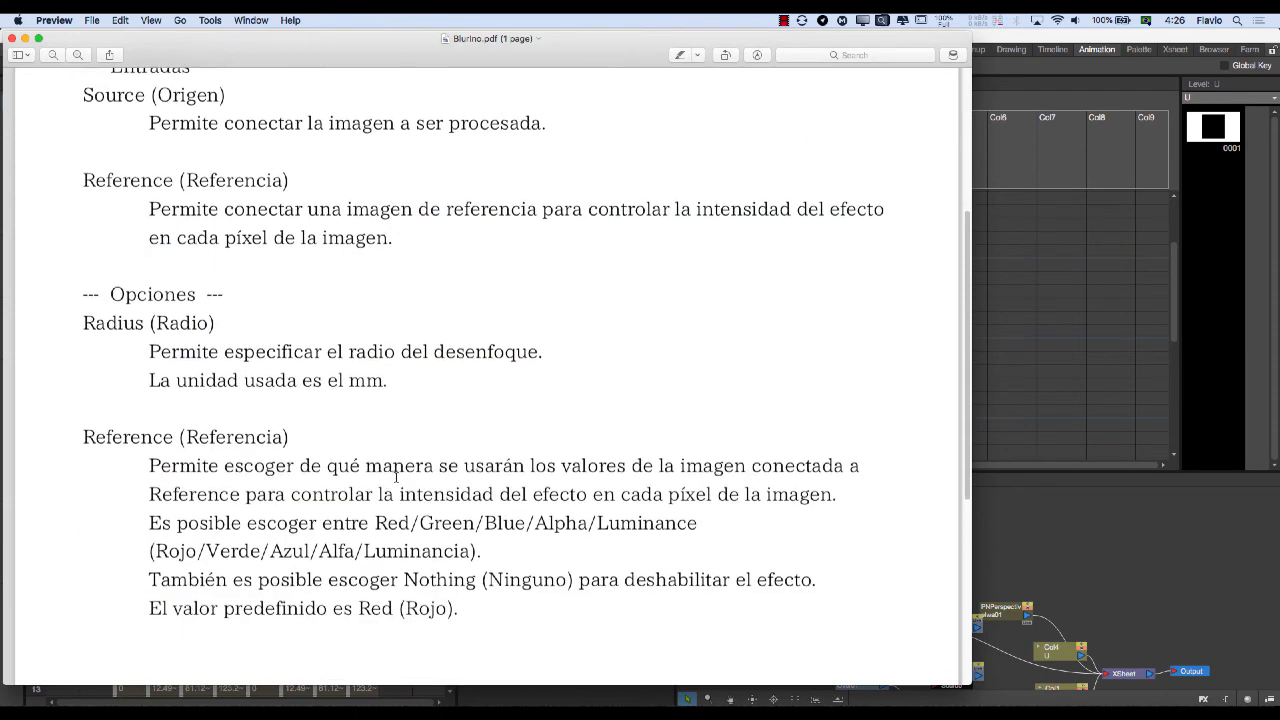
pyautogui.scroll(-3, 415, 485)
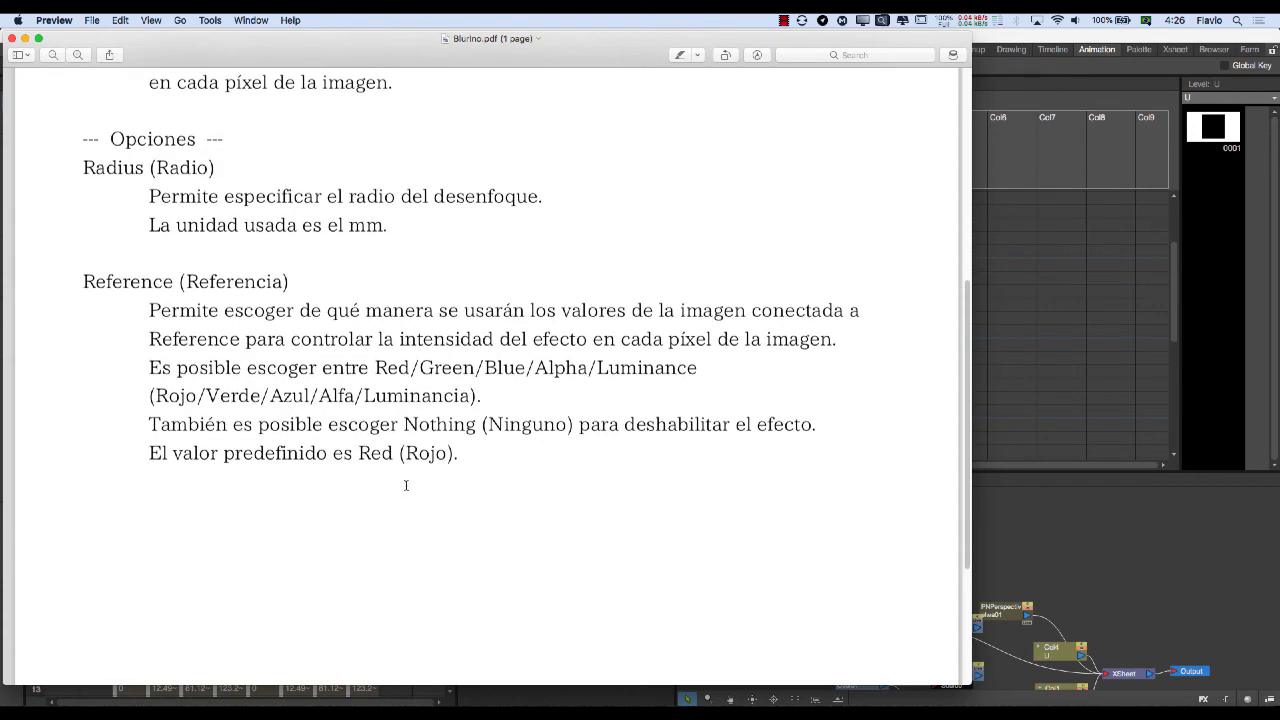
pyautogui.moveTo(458, 455); pyautogui.dragTo(148, 320)
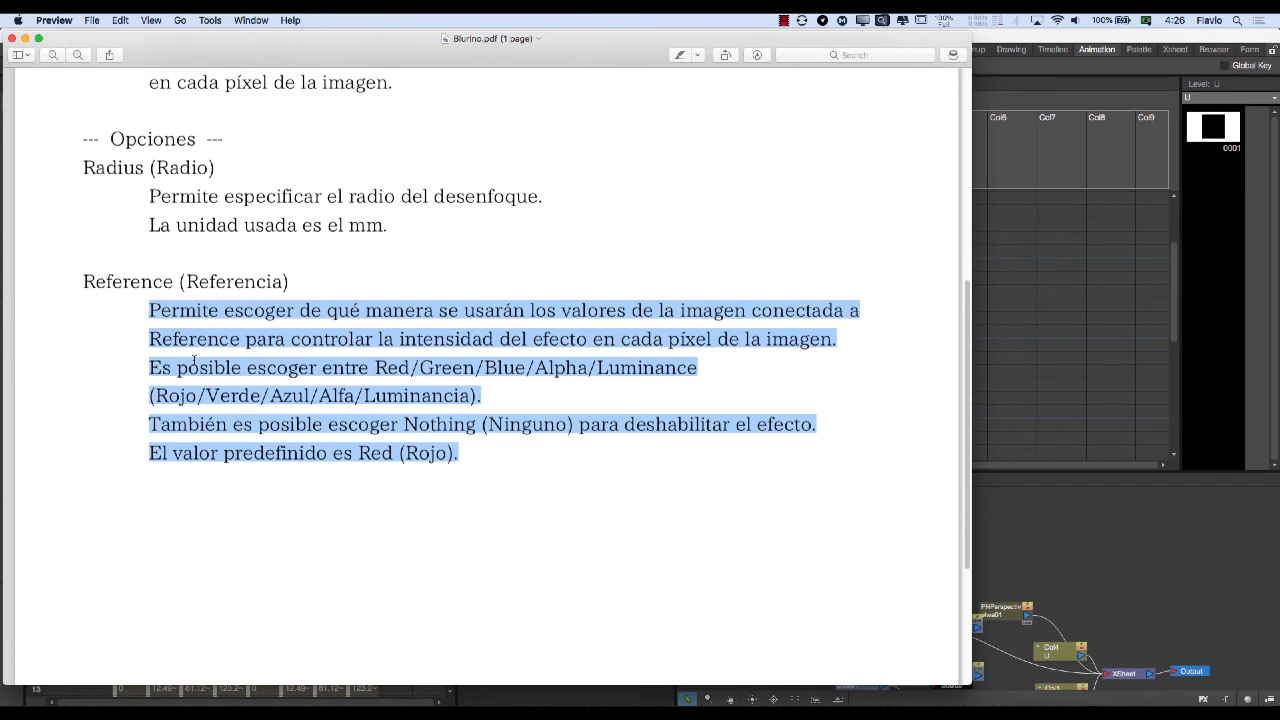
# Highlight the Radius description in BlurIno.pdf, return to the beginning of the page and close the document.
pyautogui.scroll(5, 194, 360)
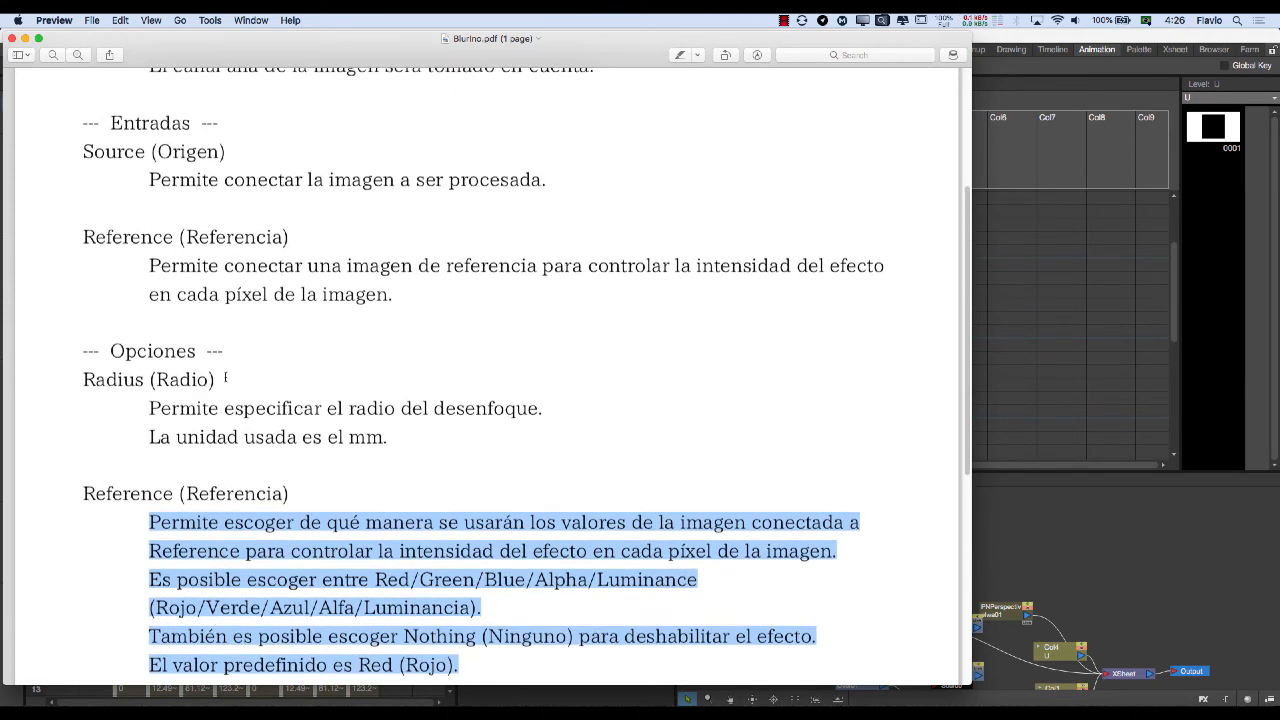
pyautogui.moveTo(409, 438); pyautogui.dragTo(146, 406)
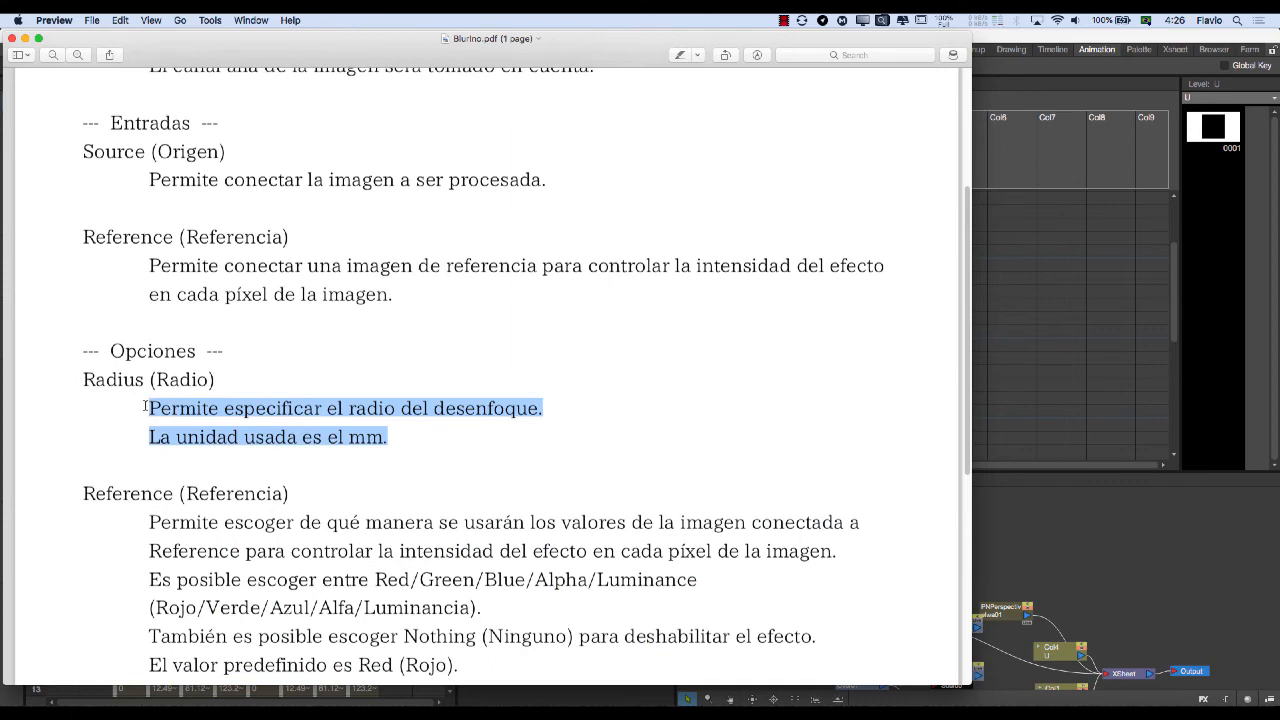
pyautogui.scroll(4, 214, 391)
pyautogui.scroll(2, 228, 352)
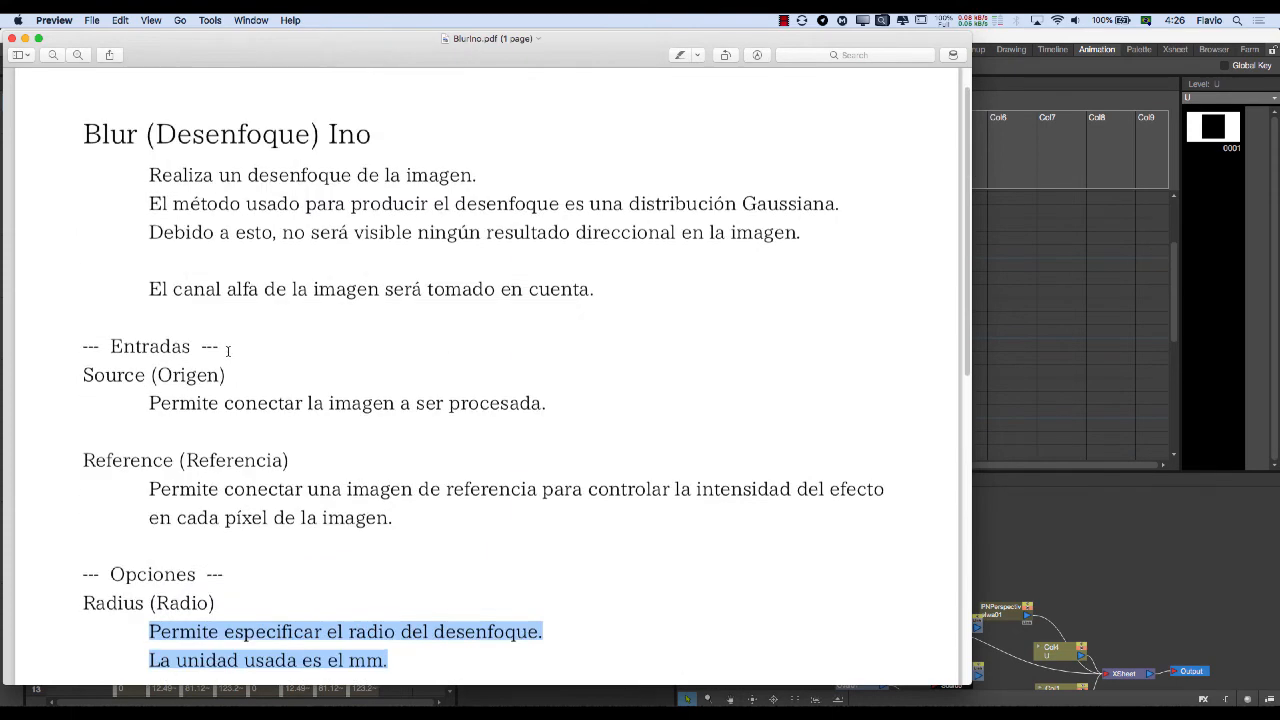
pyautogui.scroll(1, 173, 127)
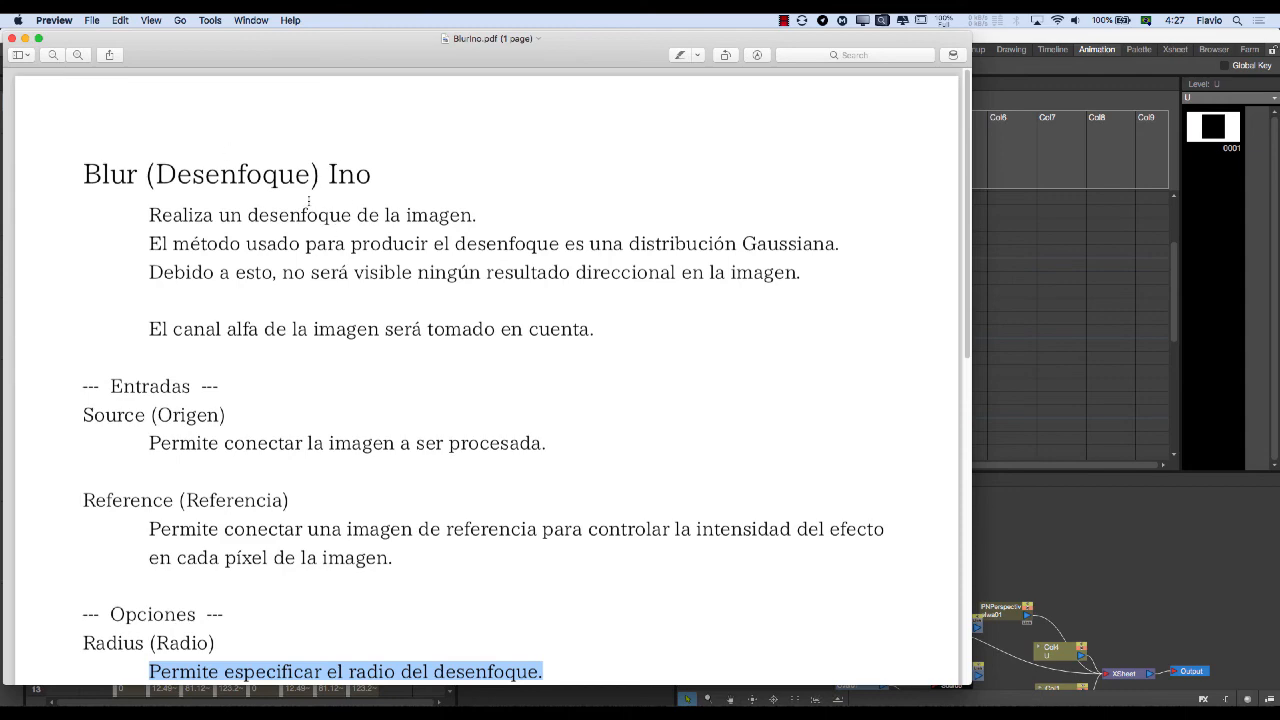
pyautogui.click(371, 214)
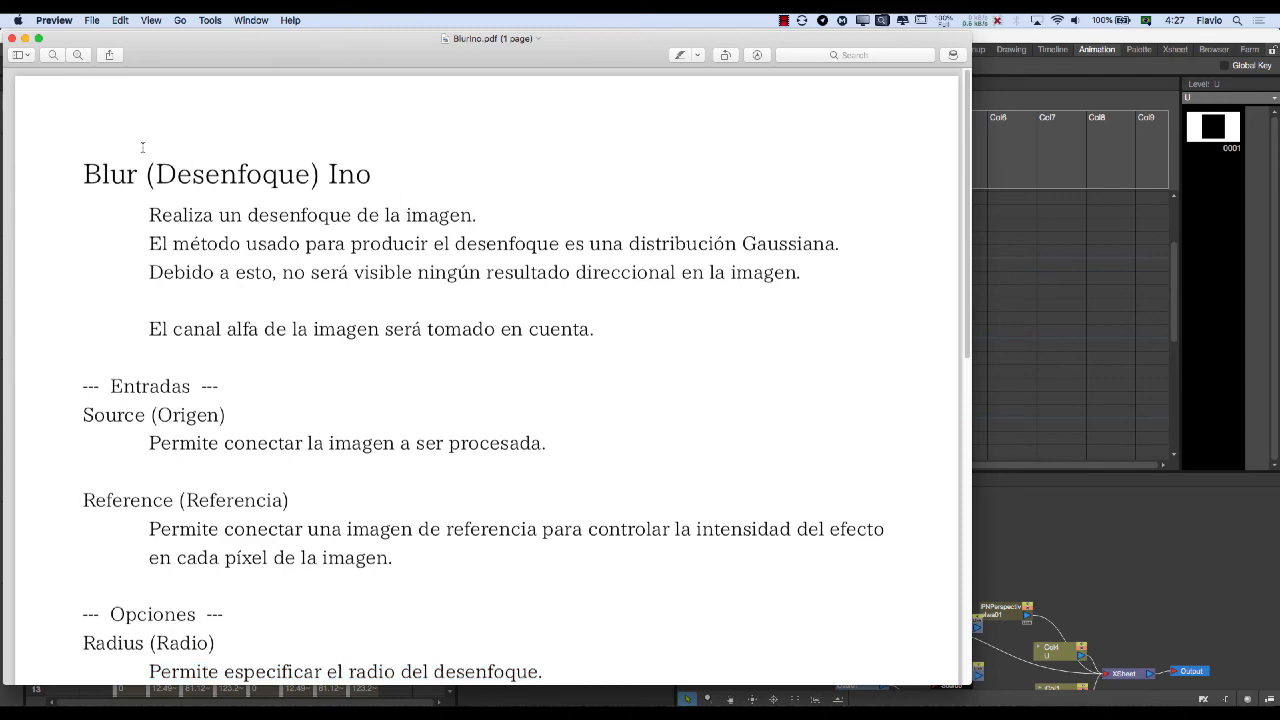
pyautogui.click(12, 38)
# Switch to Finder, restore the doc window's size, and open BokehIwa.html in Firefox to read its description and options.
pyautogui.click(20, 712)
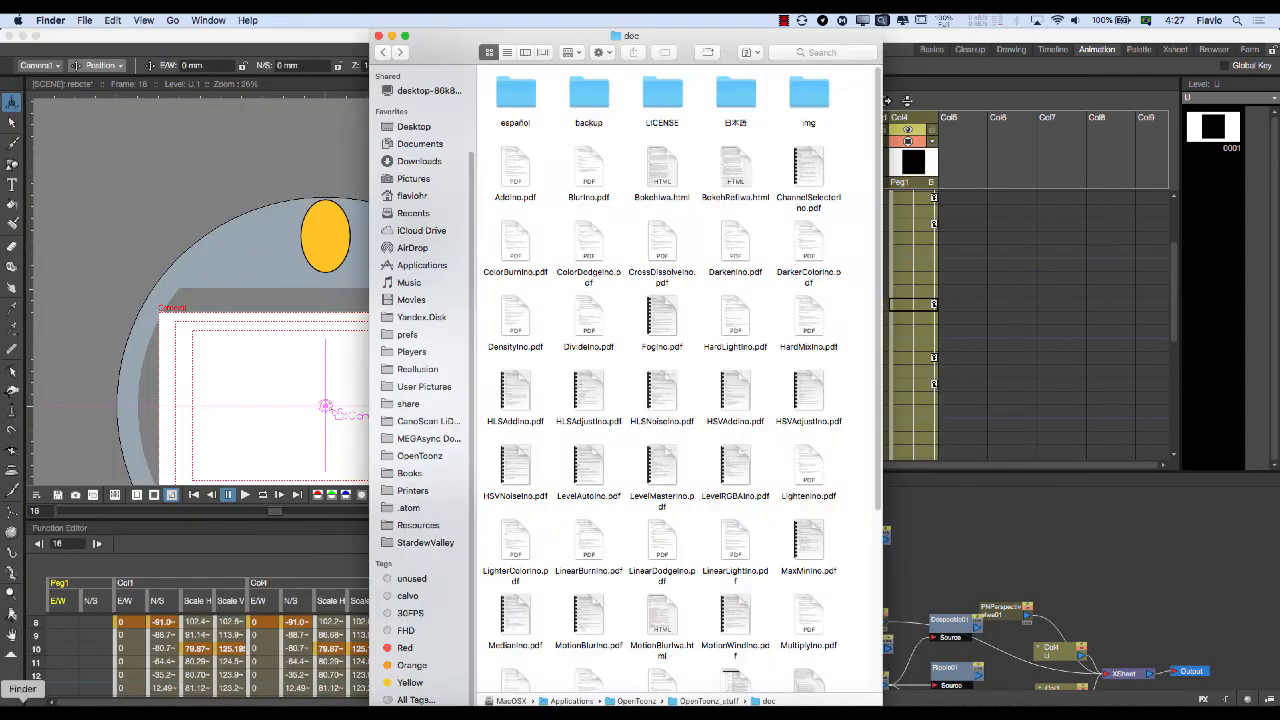
pyautogui.doubleClick(660, 39)
pyautogui.doubleClick(658, 345)
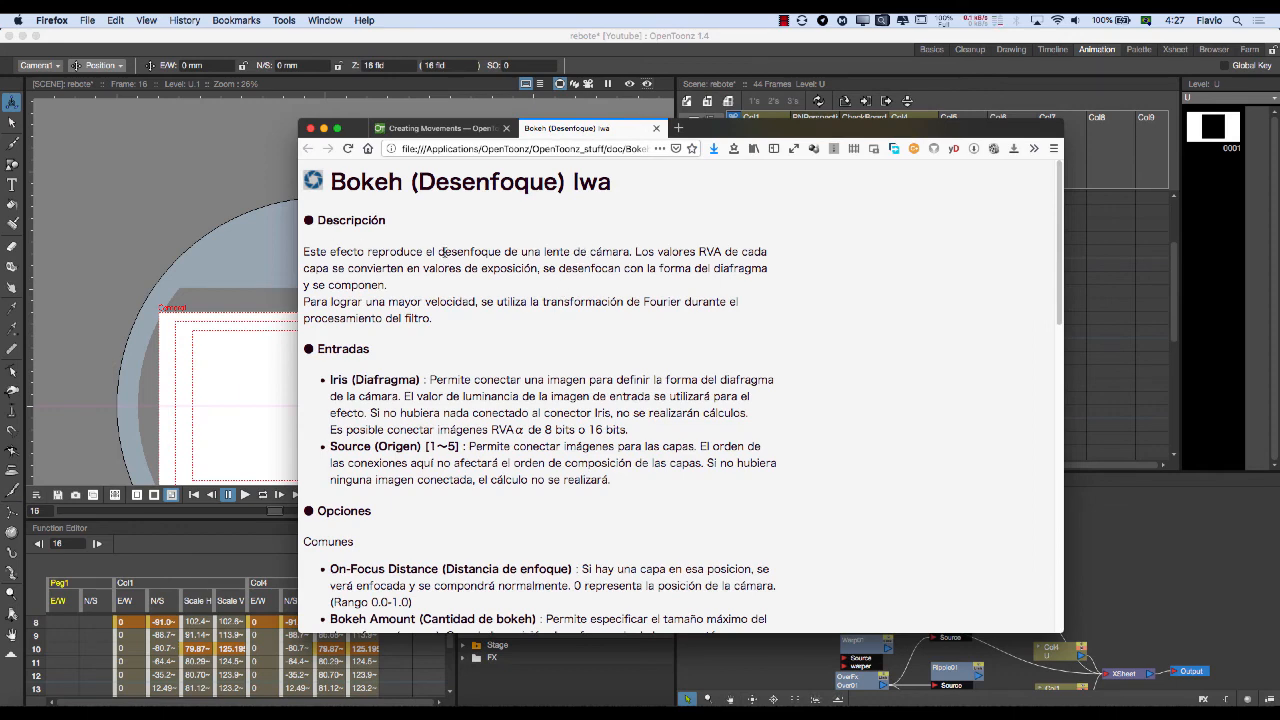
pyautogui.moveTo(440, 252); pyautogui.dragTo(505, 334)
pyautogui.scroll(-5, 505, 334)
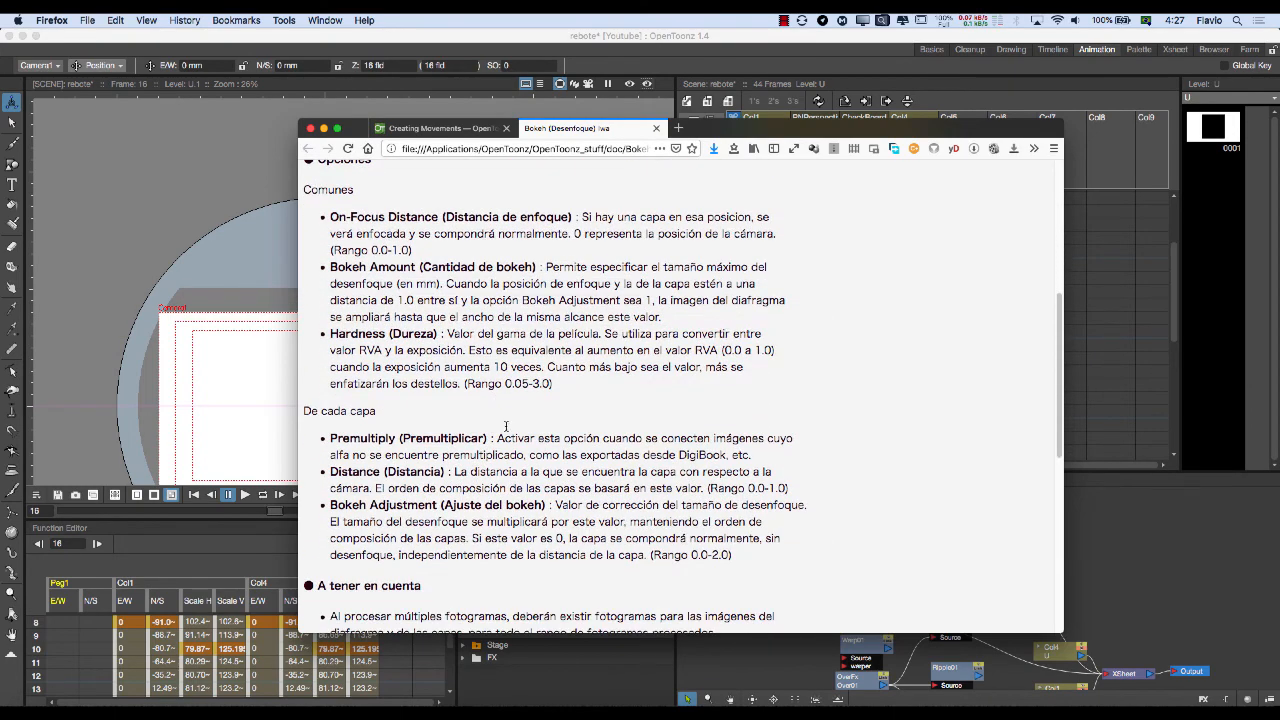
# Highlight the Hardness, Bokeh Amount and Premultiply option names in the Bokeh Iwa help page and close the page.
pyautogui.moveTo(497, 438); pyautogui.dragTo(538, 436)
pyautogui.moveTo(330, 333)
pyautogui.mouseDown()
pyautogui.moveTo(436, 334)
pyautogui.moveTo(330, 334)
pyautogui.mouseUp()
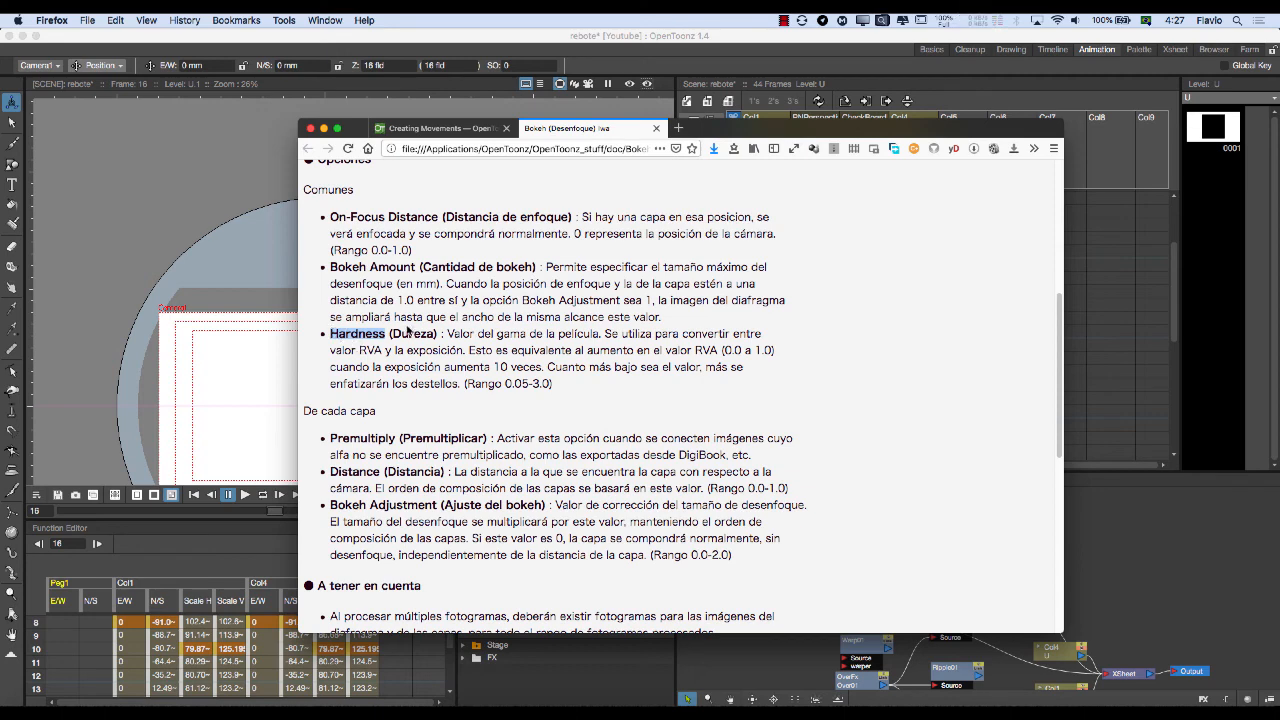
pyautogui.moveTo(332, 266); pyautogui.dragTo(540, 267)
pyautogui.click(329, 438)
pyautogui.moveTo(330, 438); pyautogui.dragTo(489, 438)
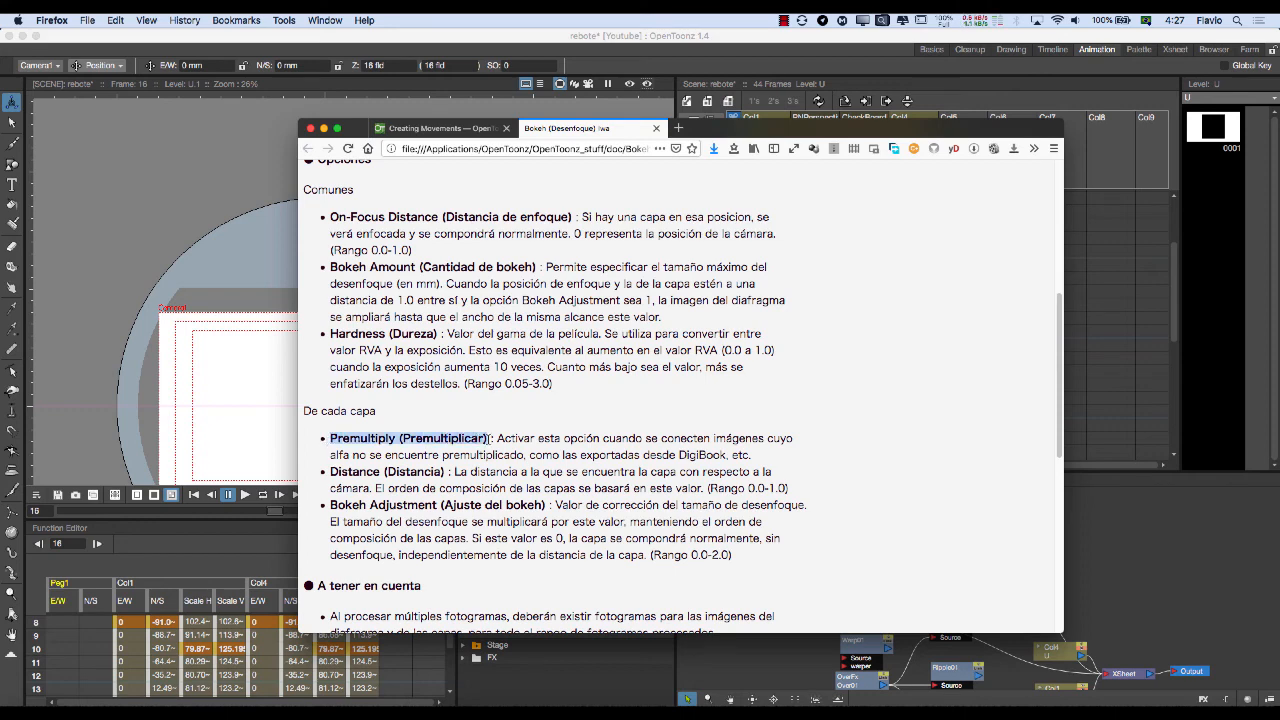
pyautogui.click(488, 438)
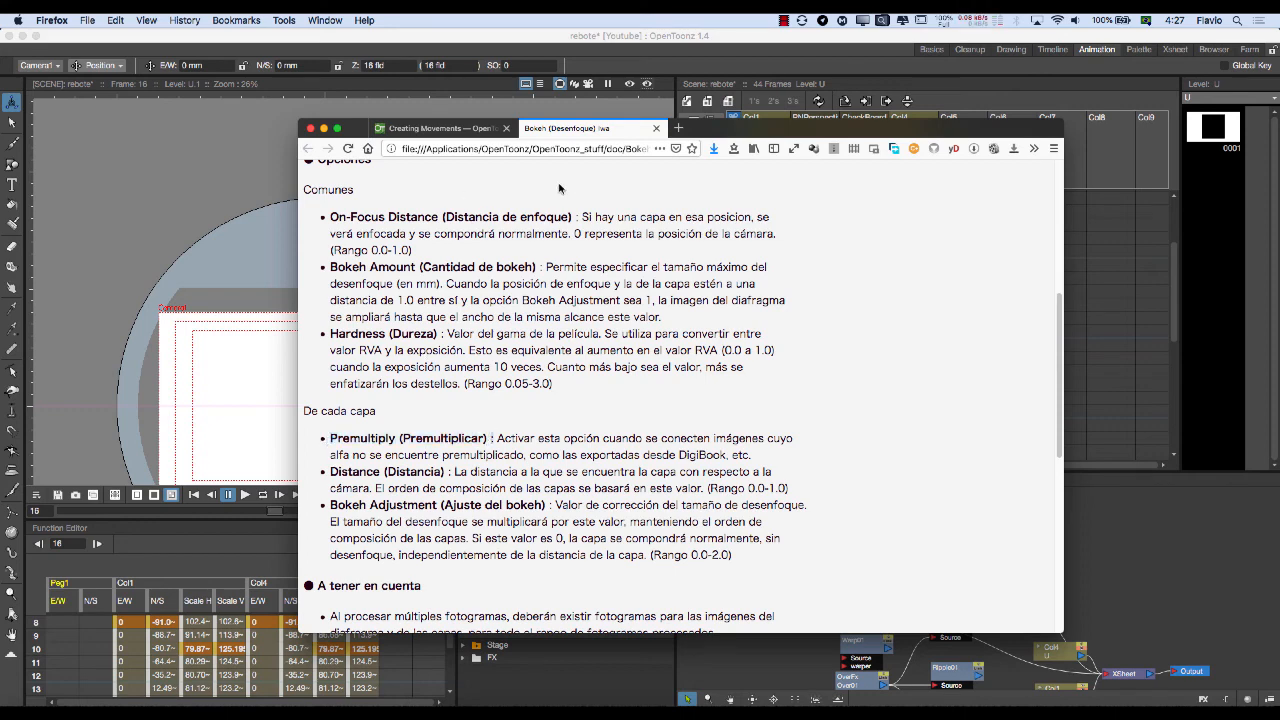
pyautogui.click(656, 128)
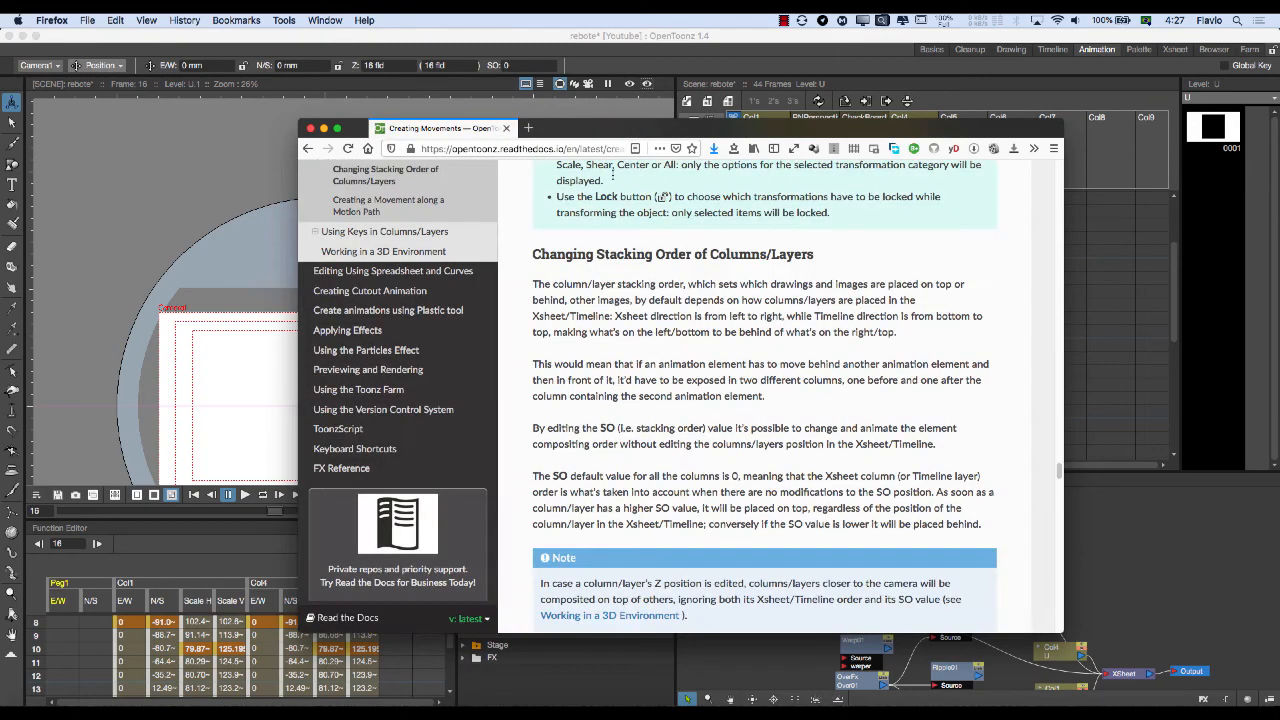
# Skim the Creating Movements manual page, switch back to OpenToonz and view its available help resources.
pyautogui.scroll(1, 553, 390)
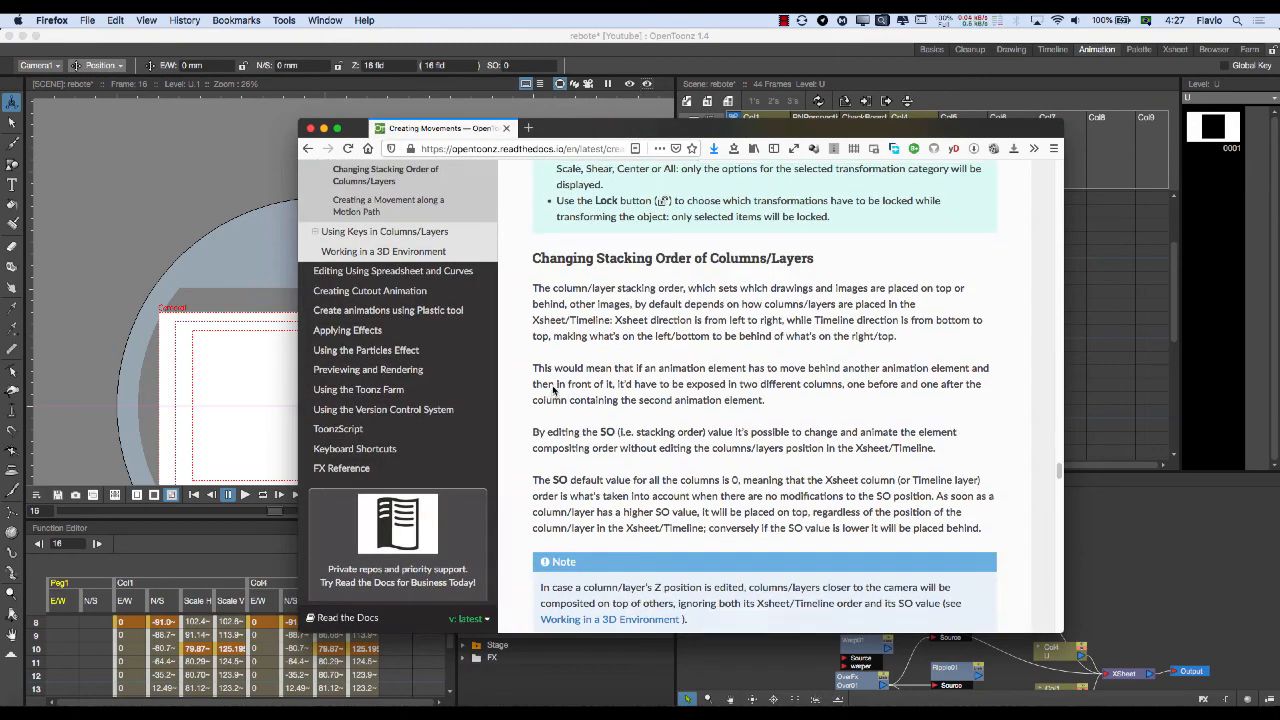
pyautogui.scroll(15, 553, 390)
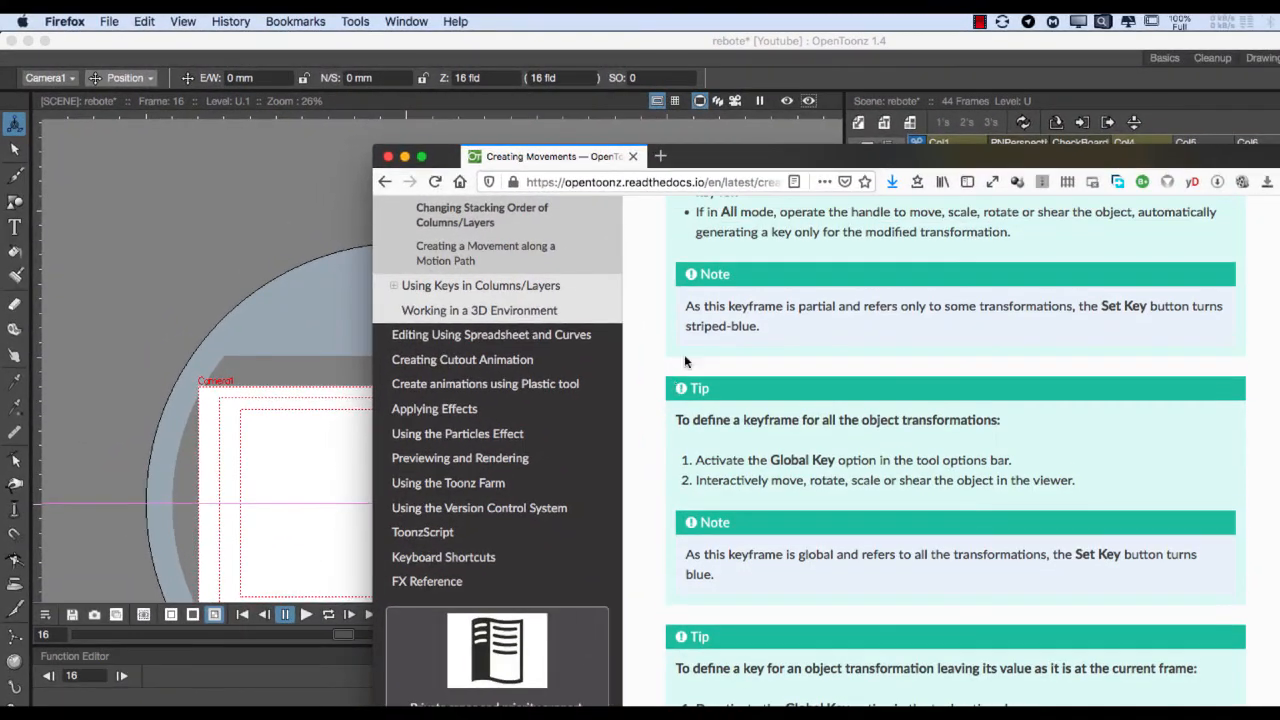
pyautogui.click(704, 53)
pyautogui.click(648, 21)
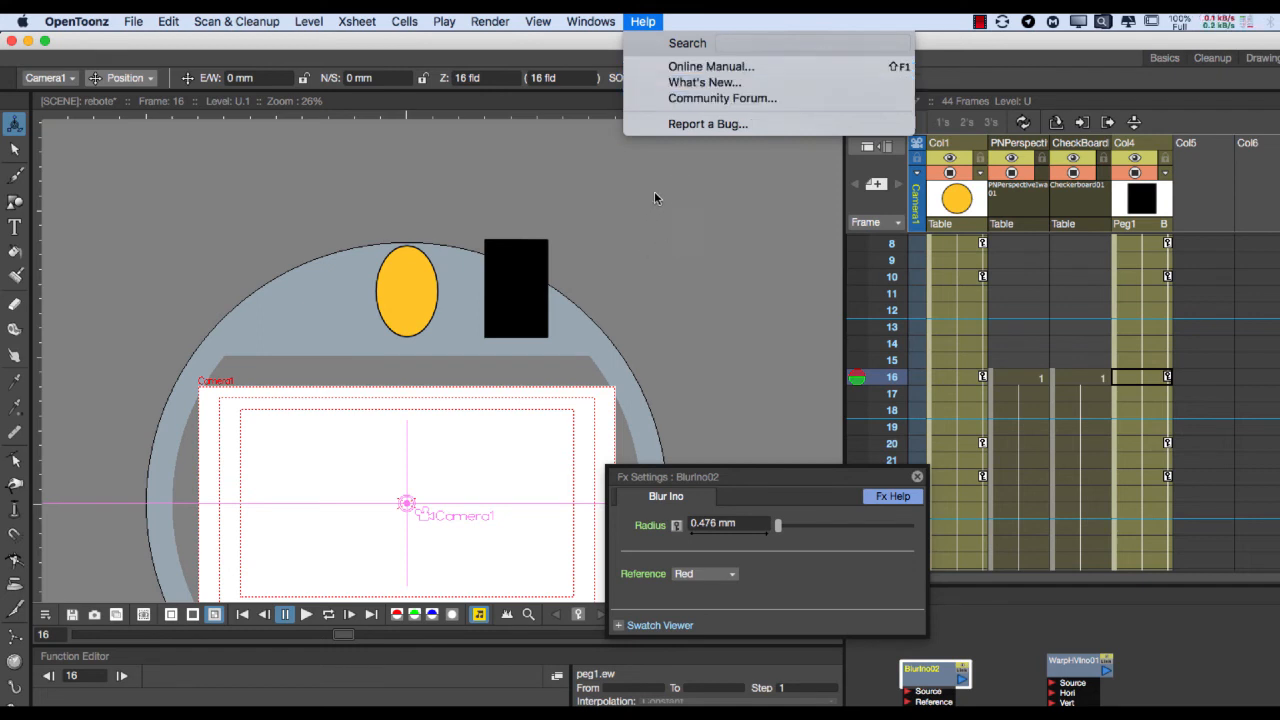
pyautogui.click(627, 255)
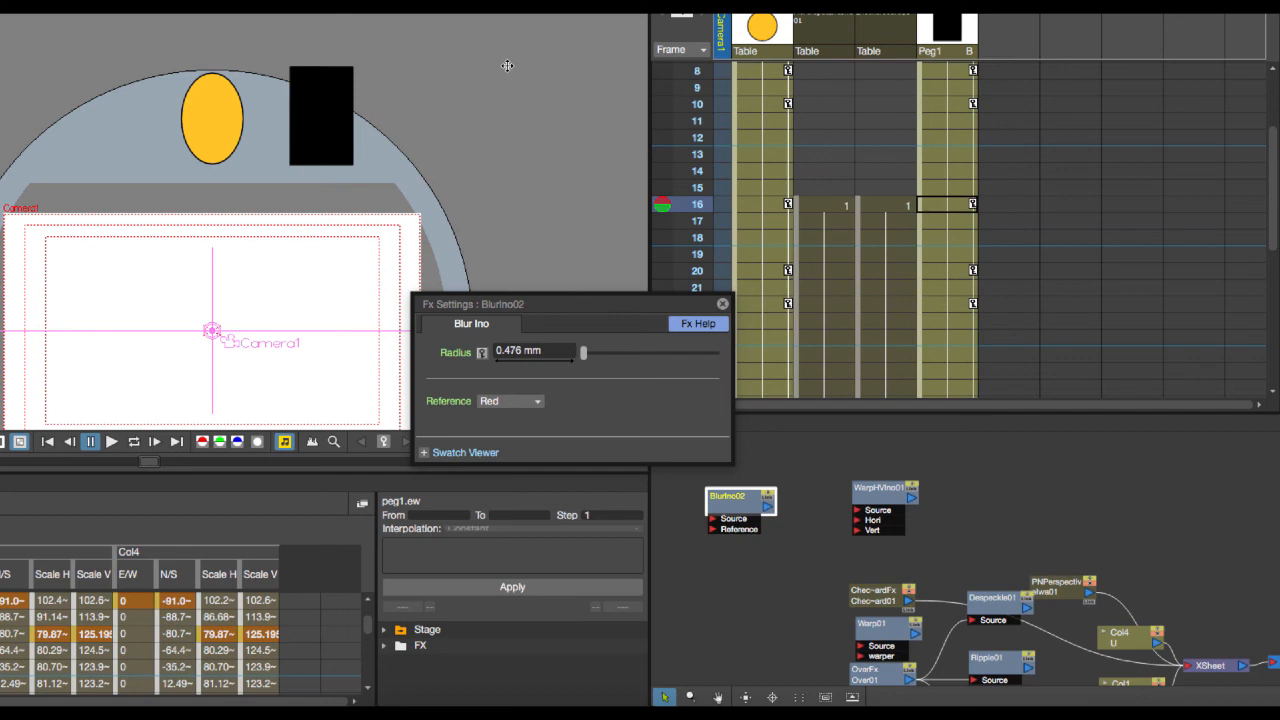
# Delete the WarpHVIno01 node from the FX Schematic and close its Fx Settings window.
pyautogui.click(879, 497)
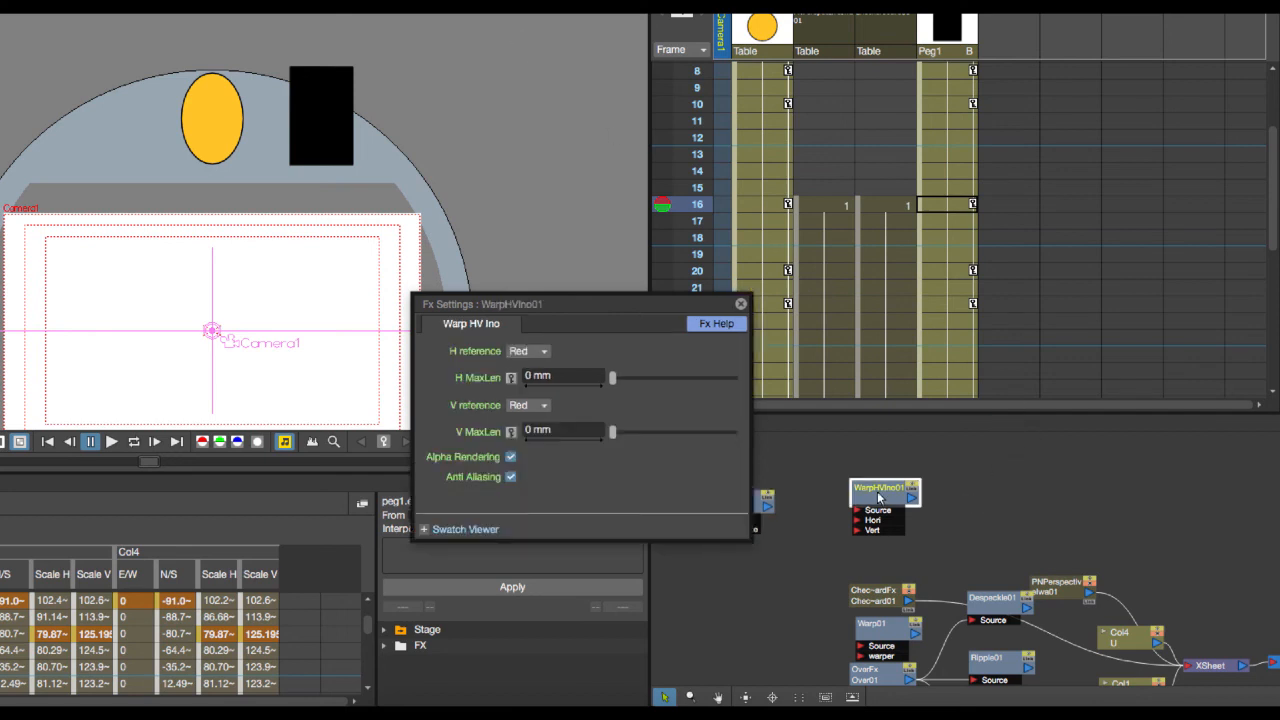
pyautogui.press('Delete')
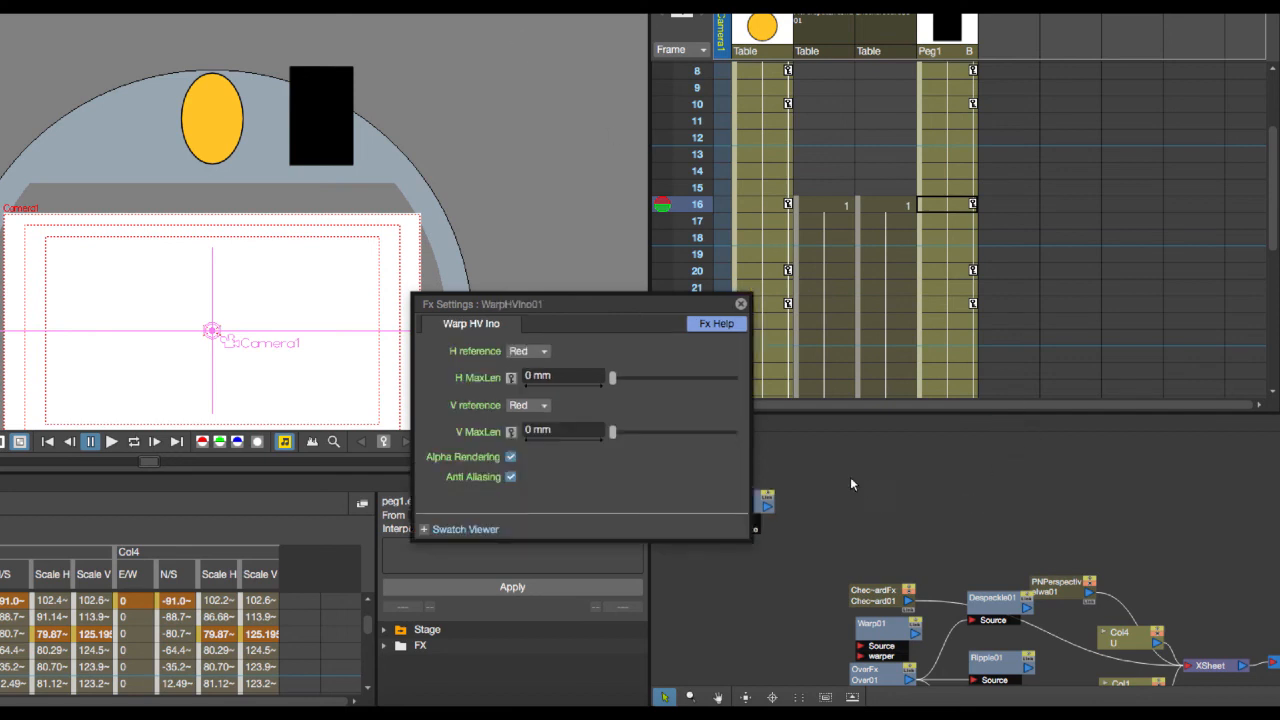
pyautogui.click(741, 304)
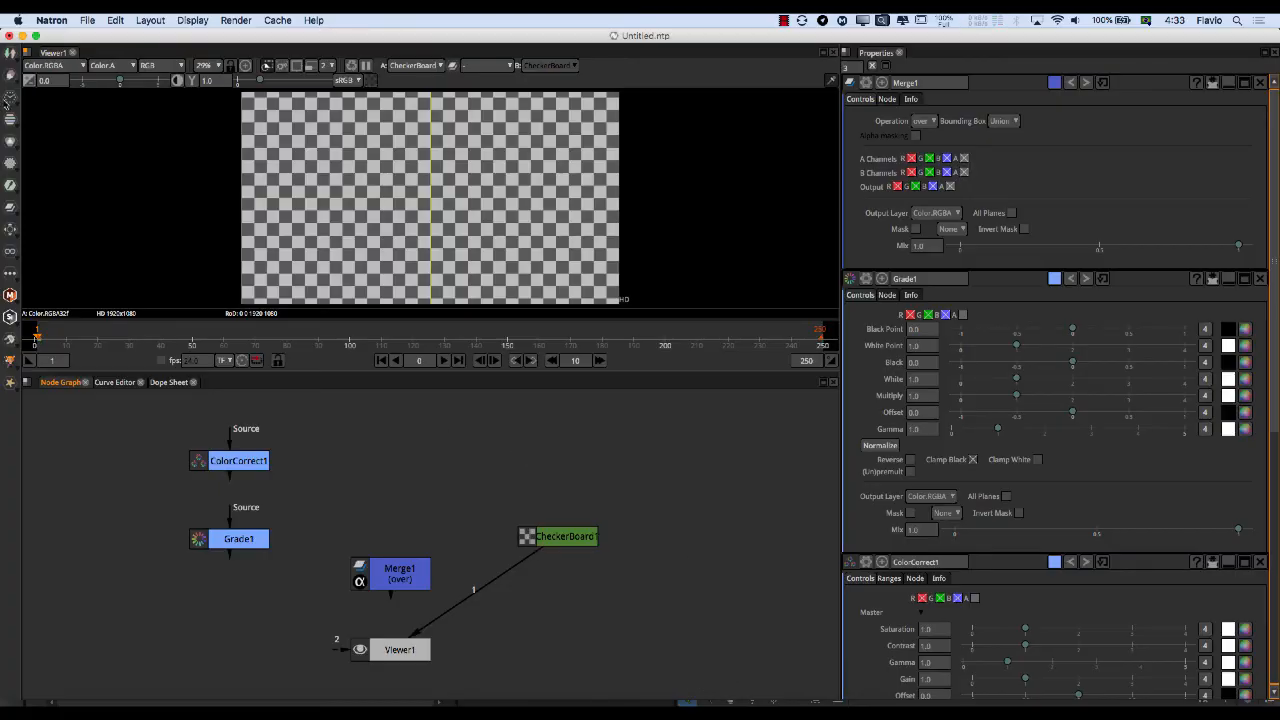
# In Natron, look through the list of available filter nodes without adding any.
pyautogui.click(8, 78)
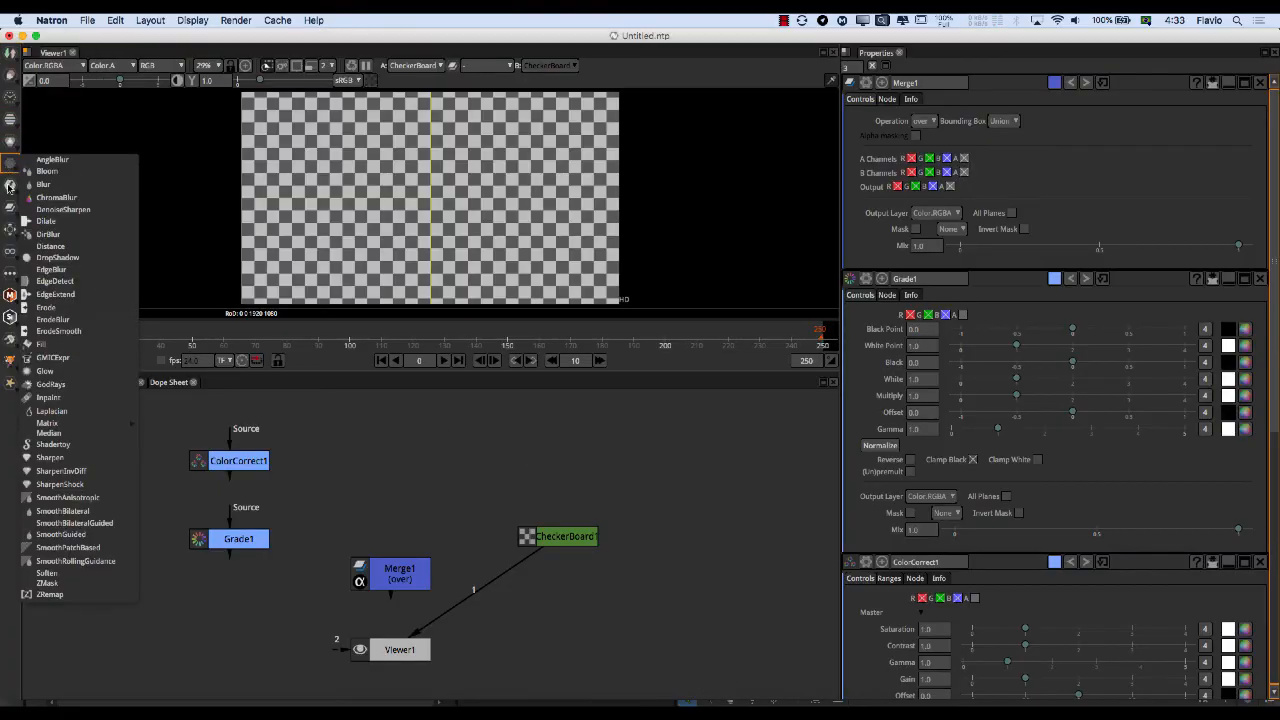
pyautogui.moveTo(8, 180)
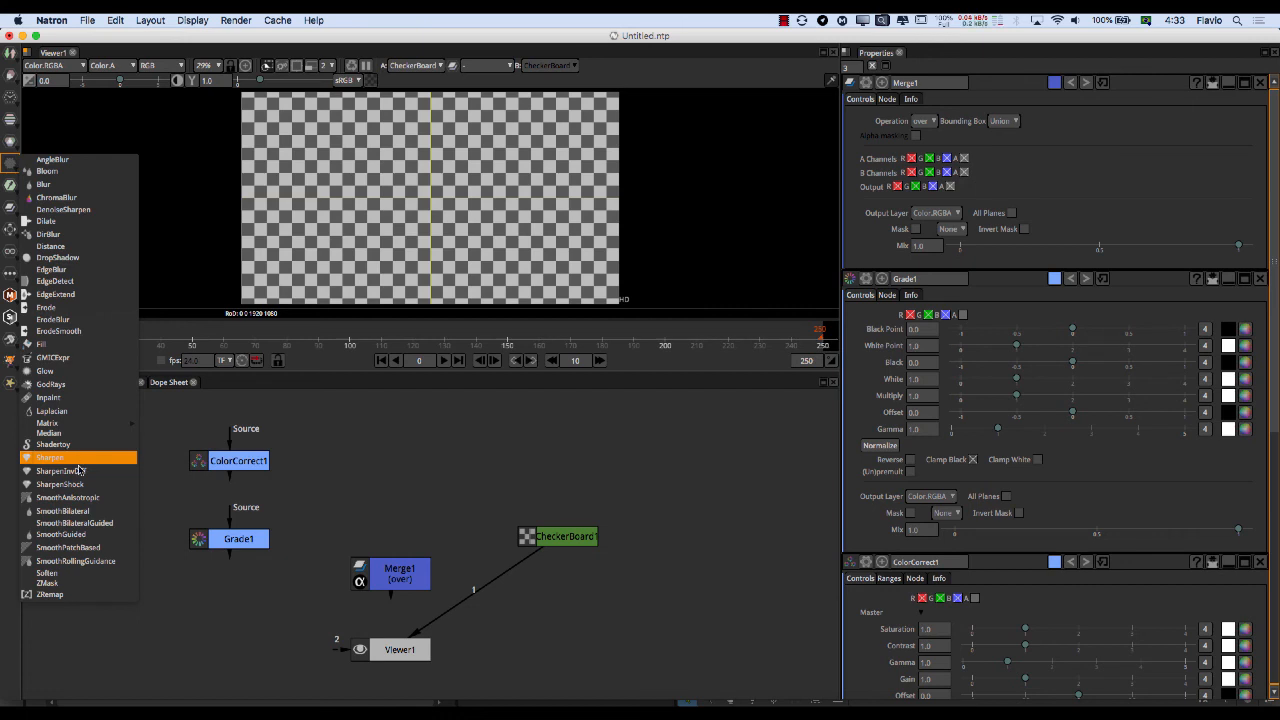
pyautogui.click(388, 487)
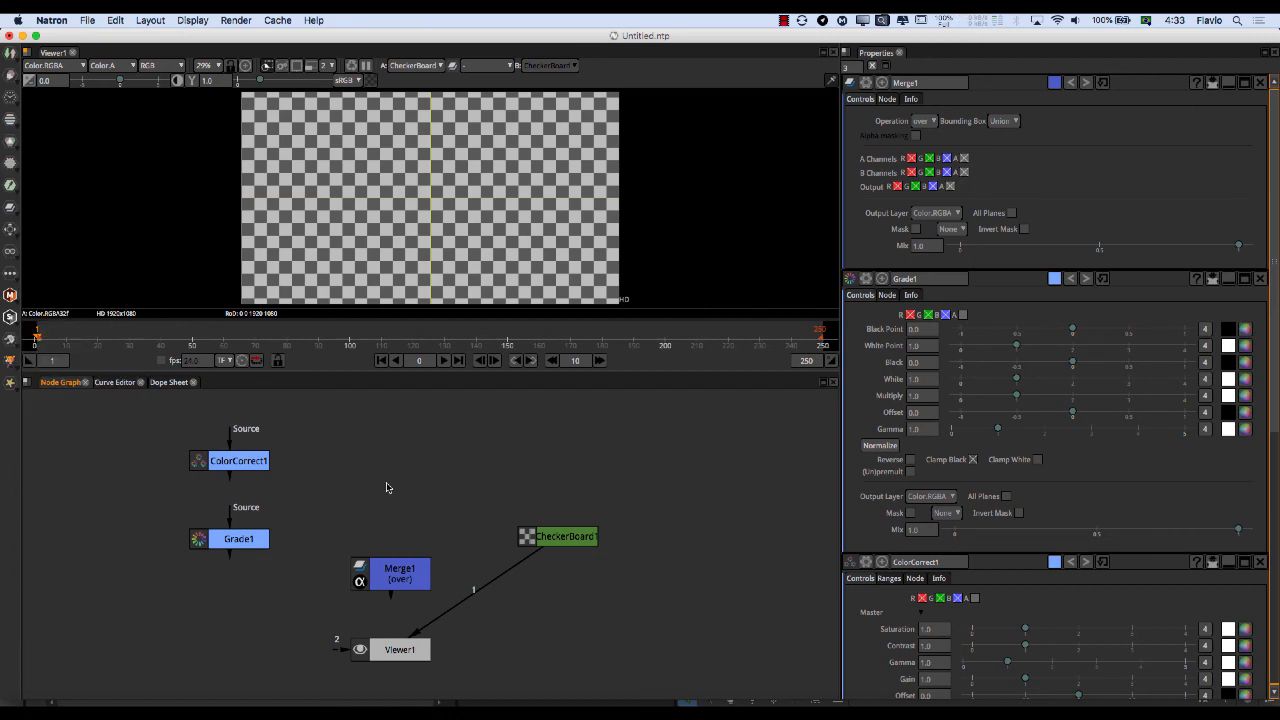
# Search the node list for Noise, add the Noise [Draw] node and connect it to Viewer1.
pyautogui.press('Tab')
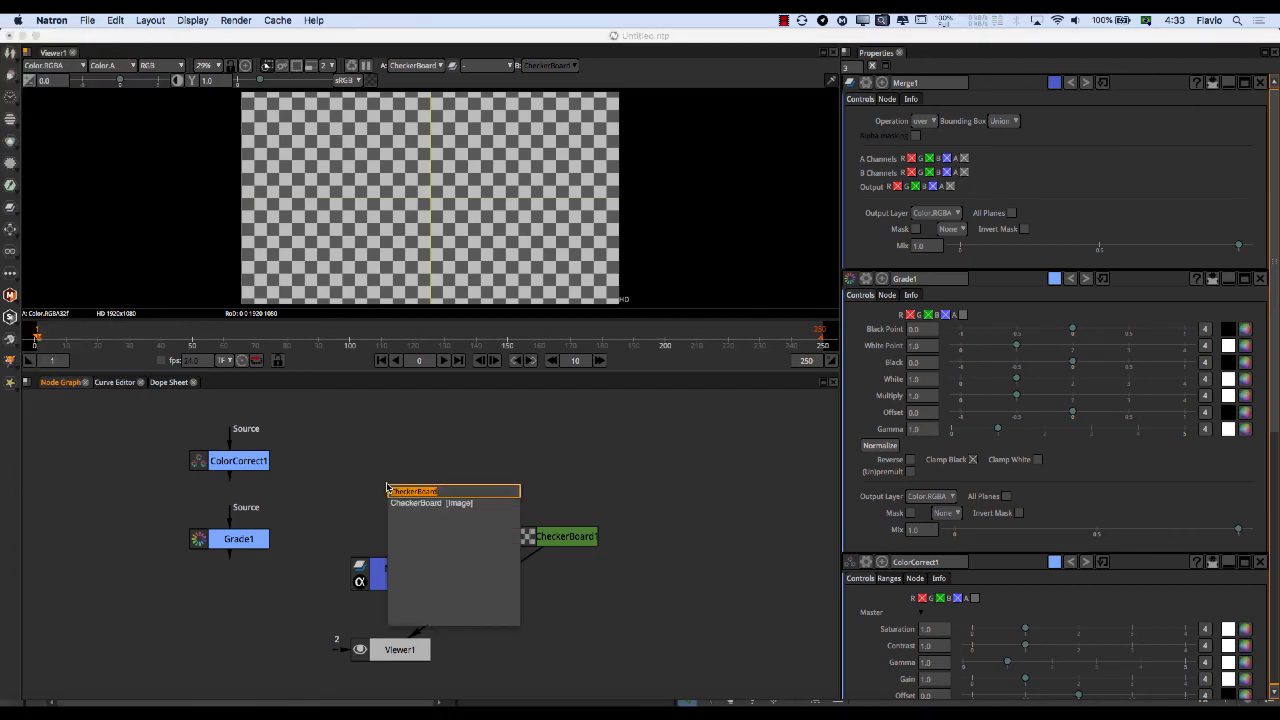
pyautogui.write('Noise')
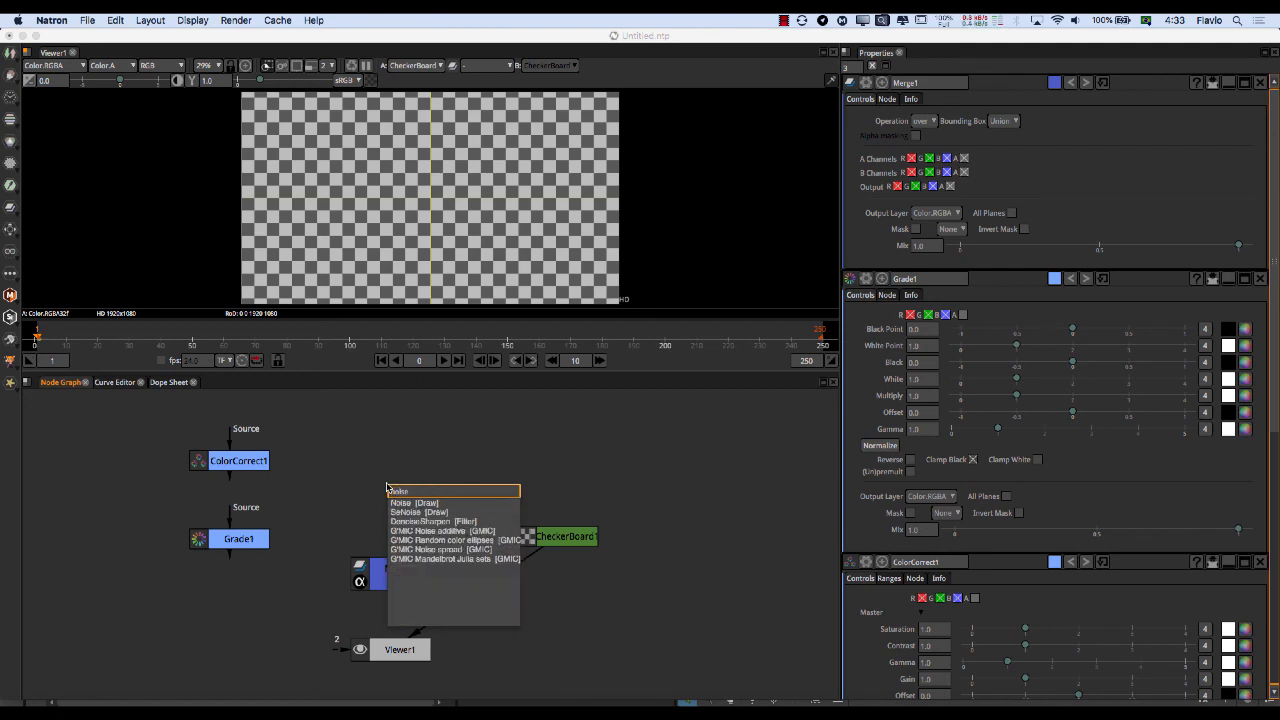
pyautogui.press('Down')
pyautogui.press('Down')
pyautogui.press('Down')
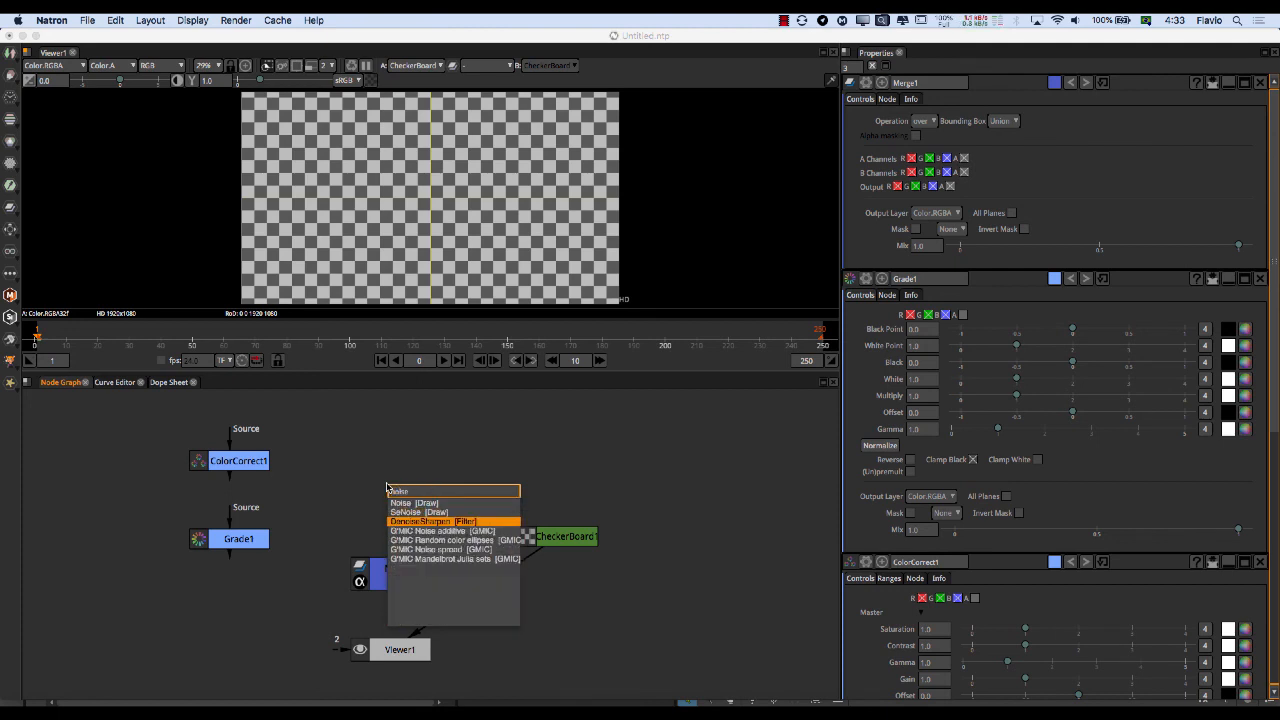
pyautogui.press('Up')
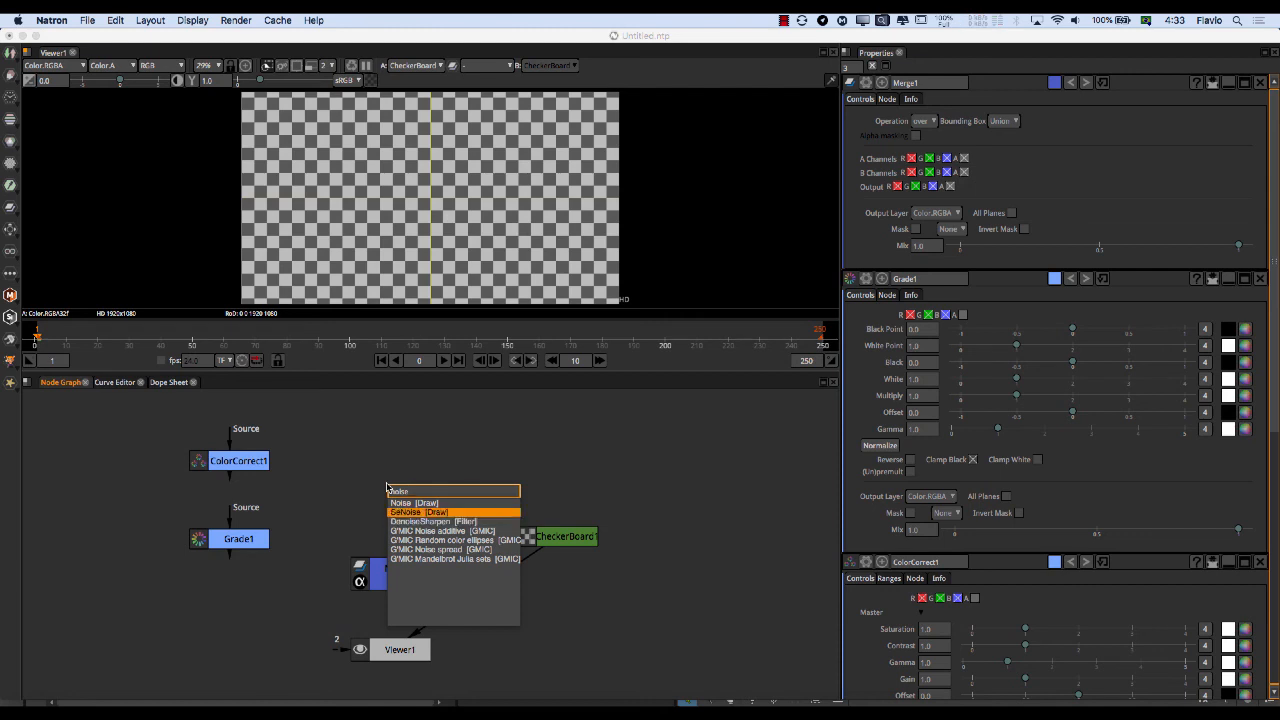
pyautogui.press('Up')
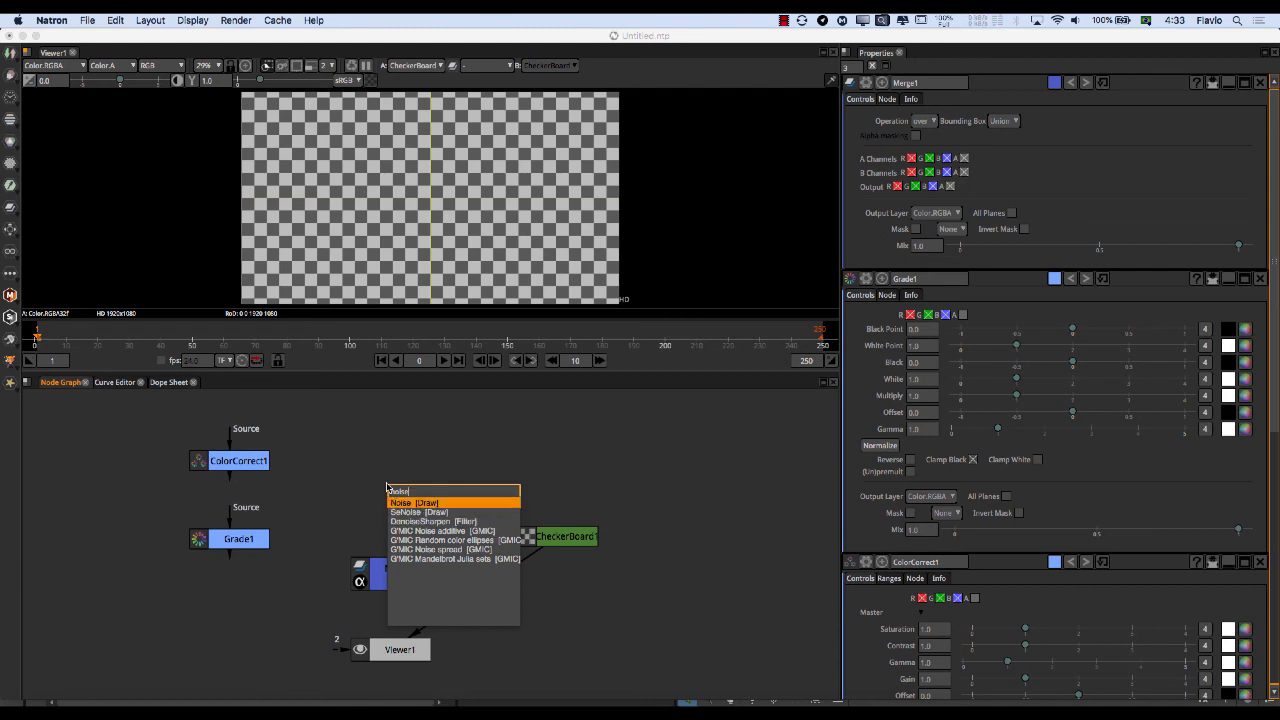
pyautogui.press('Return')
pyautogui.press('1')
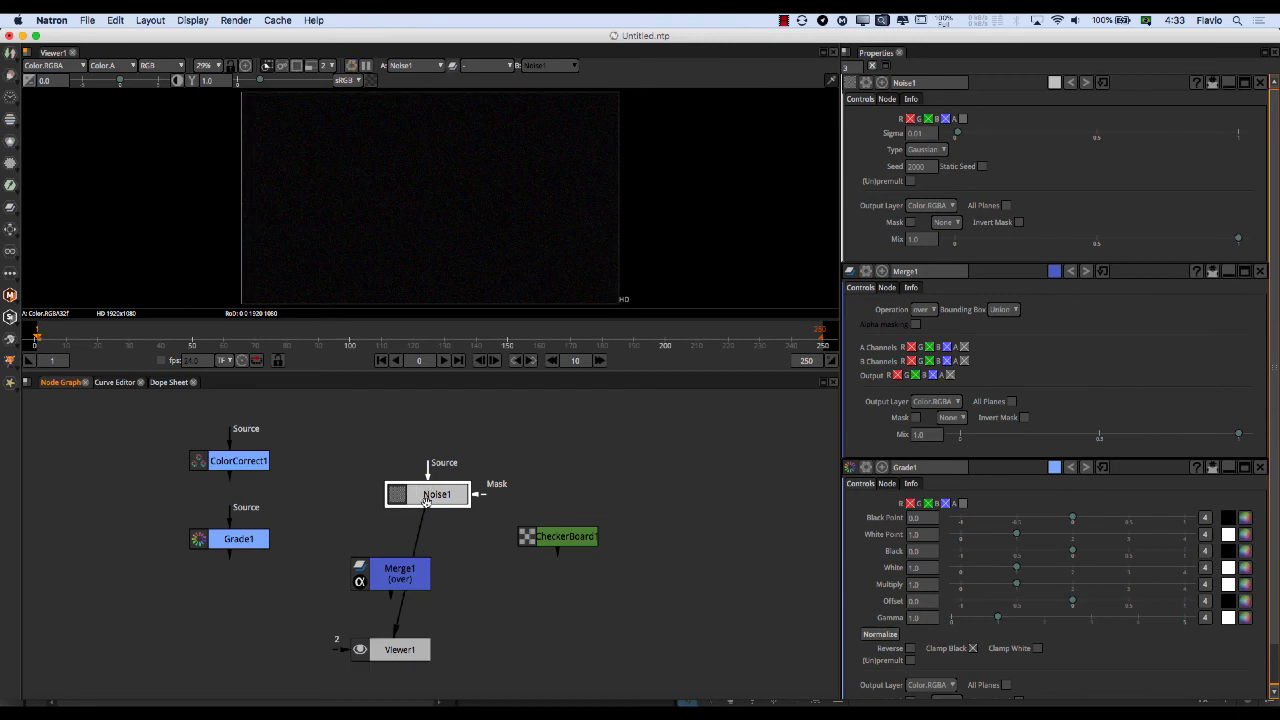
# Move Merge1 below Grade1 and align the Noise1 node directly above Viewer1.
pyautogui.moveTo(374, 560); pyautogui.dragTo(244, 572)
pyautogui.moveTo(440, 497); pyautogui.dragTo(400, 447)
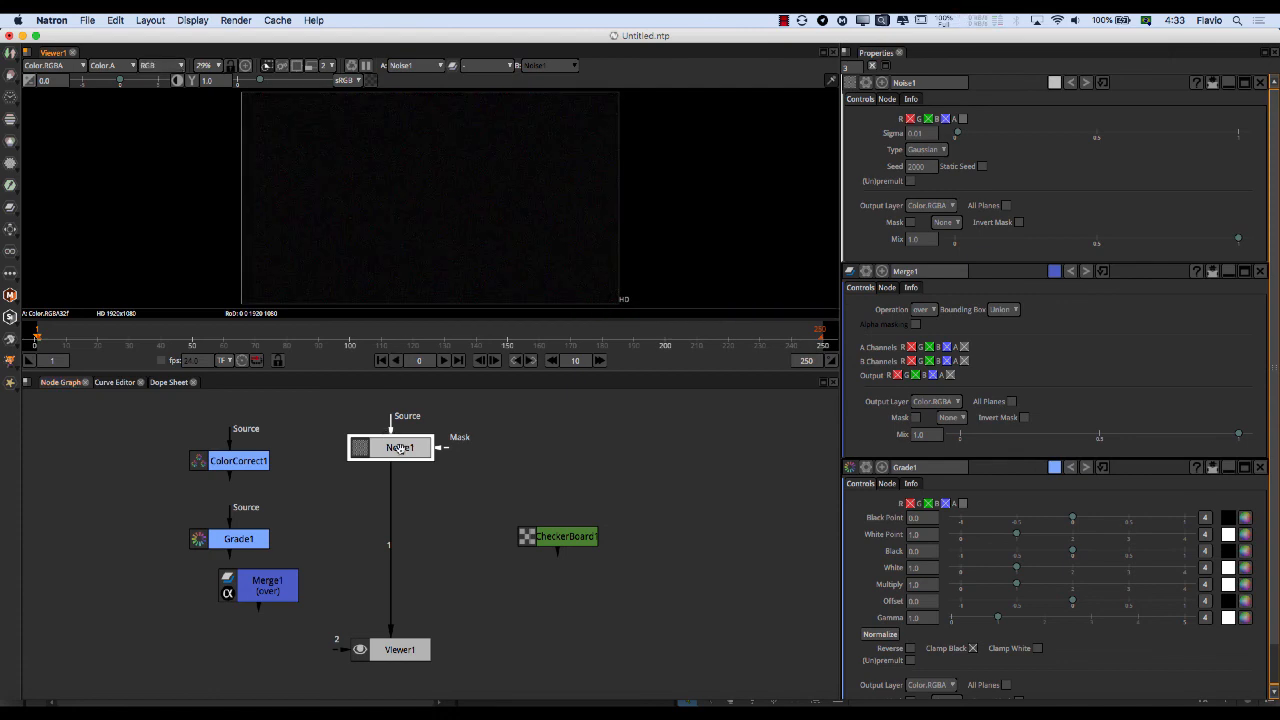
pyautogui.moveTo(400, 447); pyautogui.dragTo(401, 459)
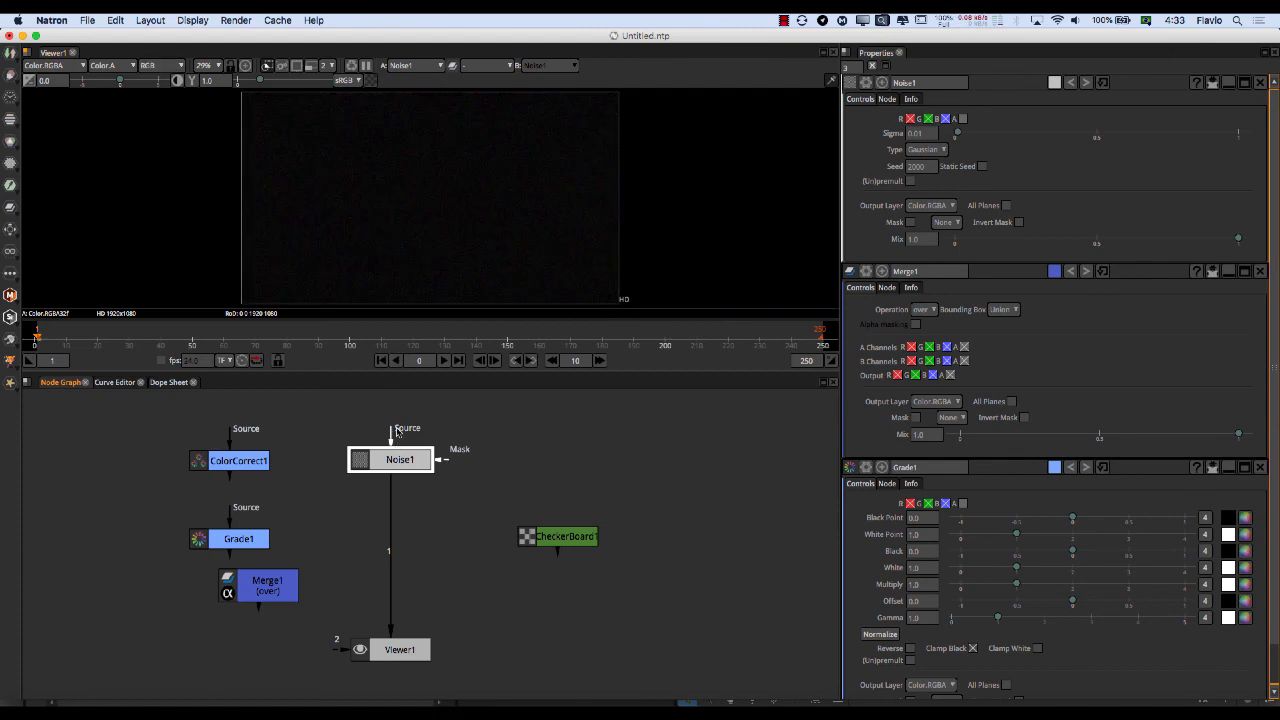
pyautogui.moveTo(395, 470); pyautogui.dragTo(396, 516)
pyautogui.click(437, 423)
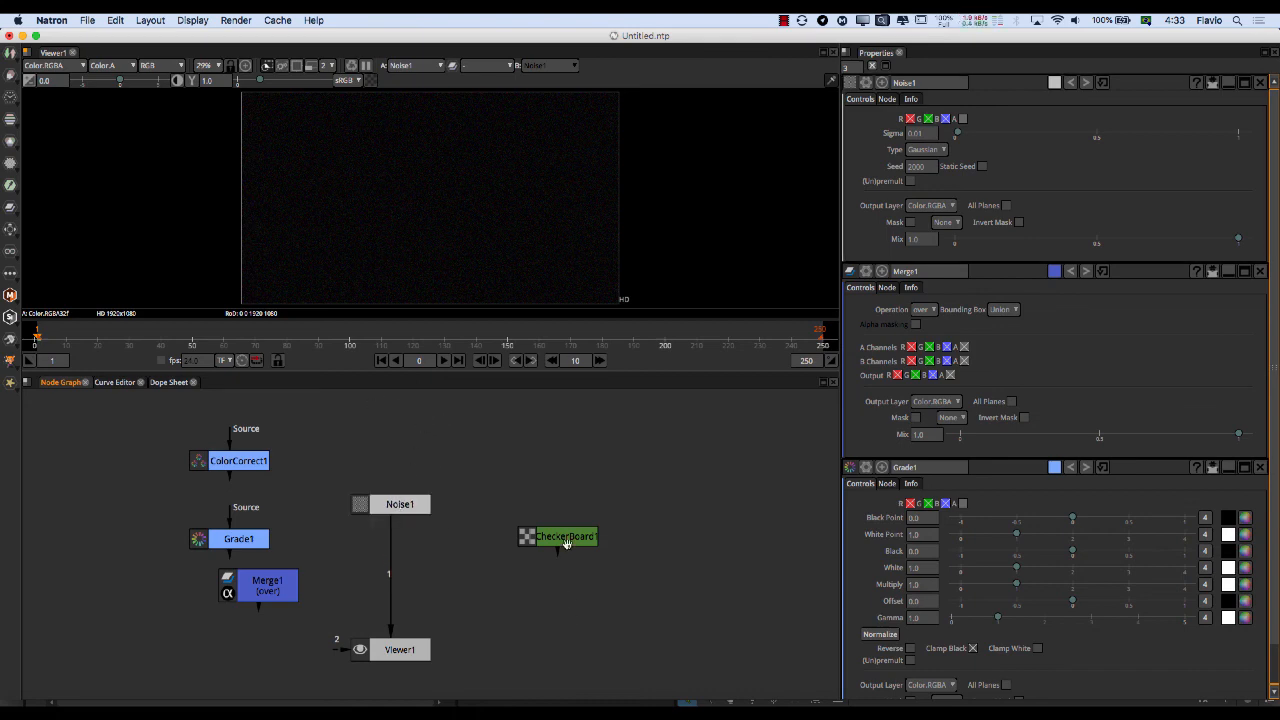
# Connect CheckerBoard1 to the Source input of Noise1 and place it directly above that node.
pyautogui.moveTo(566, 542); pyautogui.dragTo(462, 440)
pyautogui.click(390, 497)
pyautogui.moveTo(437, 443); pyautogui.dragTo(381, 426)
# Examine the pixel grain that Noise1 adds to the checkerboard image up close.
pyautogui.scroll(8, 428, 220)
pyautogui.scroll(8, 432, 217)
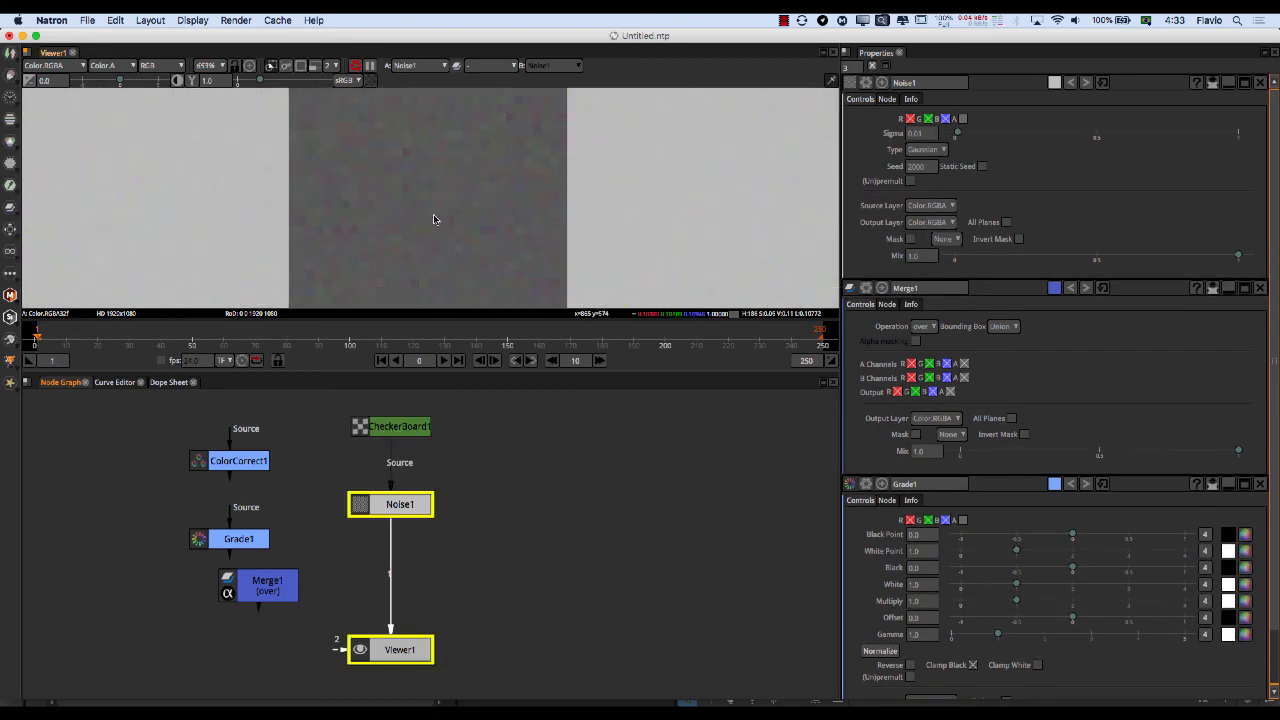
pyautogui.click(417, 504)
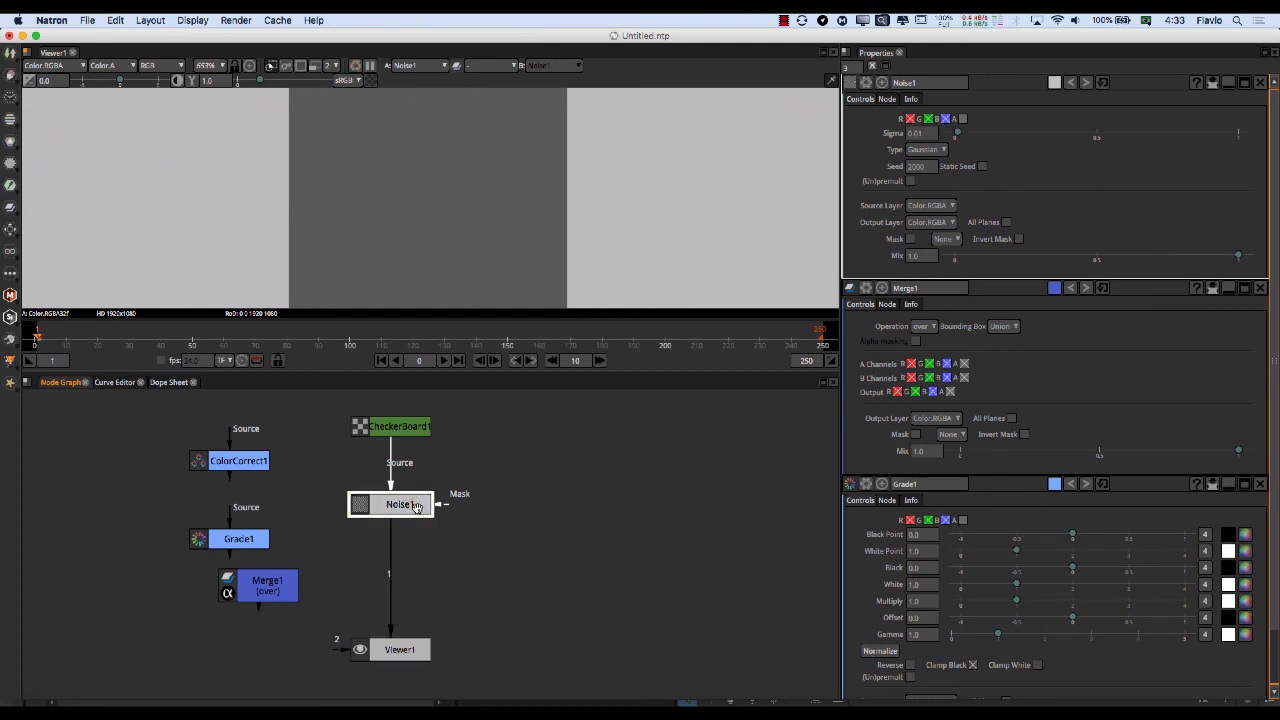
pyautogui.scroll(12, 440, 240)
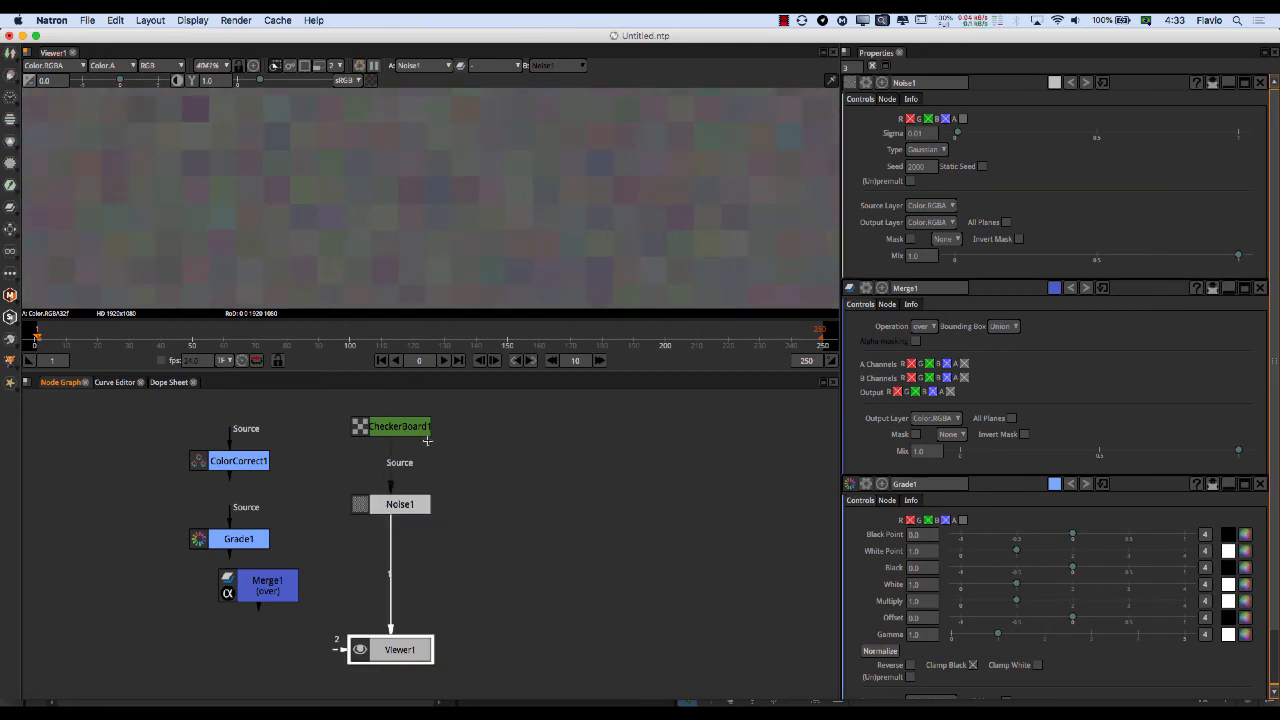
pyautogui.click(405, 505)
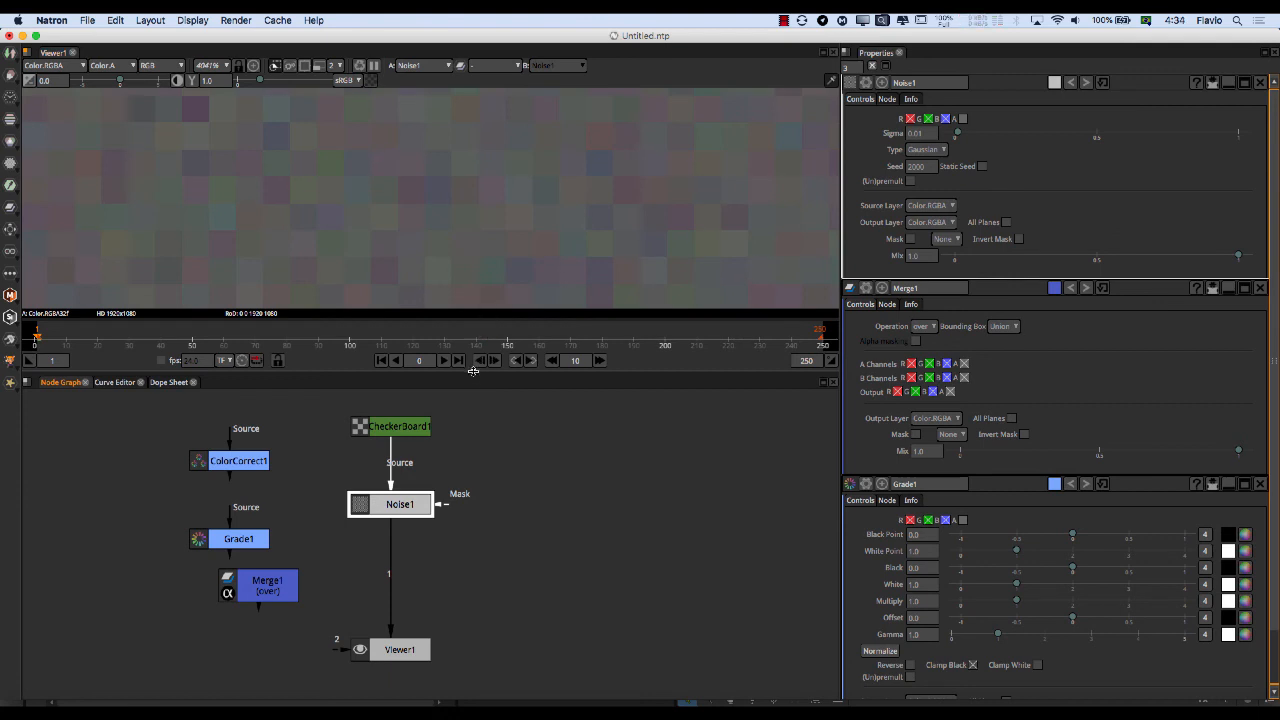
# Enlarge the viewer area by shrinking the Node Graph, and bring the node chain and the checkerboard image back into view.
pyautogui.moveTo(474, 374); pyautogui.dragTo(462, 520)
pyautogui.scroll(-4, 453, 587)
pyautogui.scroll(6, 406, 598)
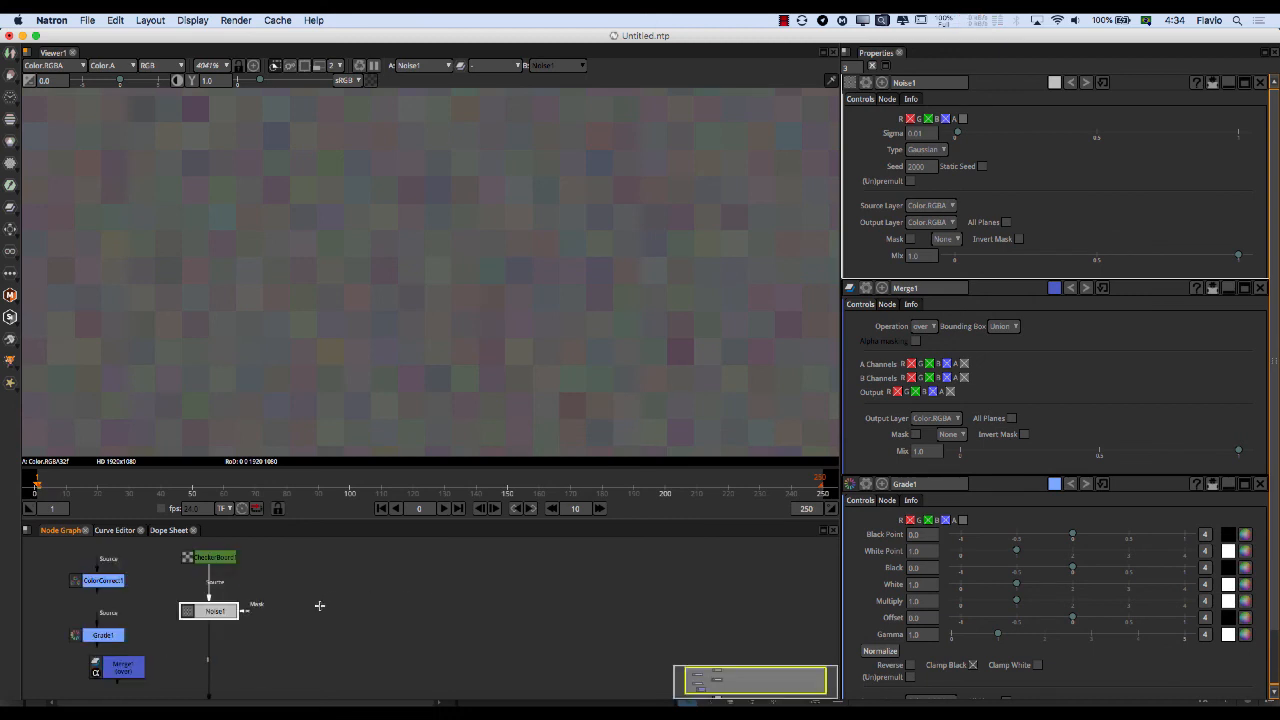
pyautogui.moveTo(333, 585); pyautogui.dragTo(334, 583)
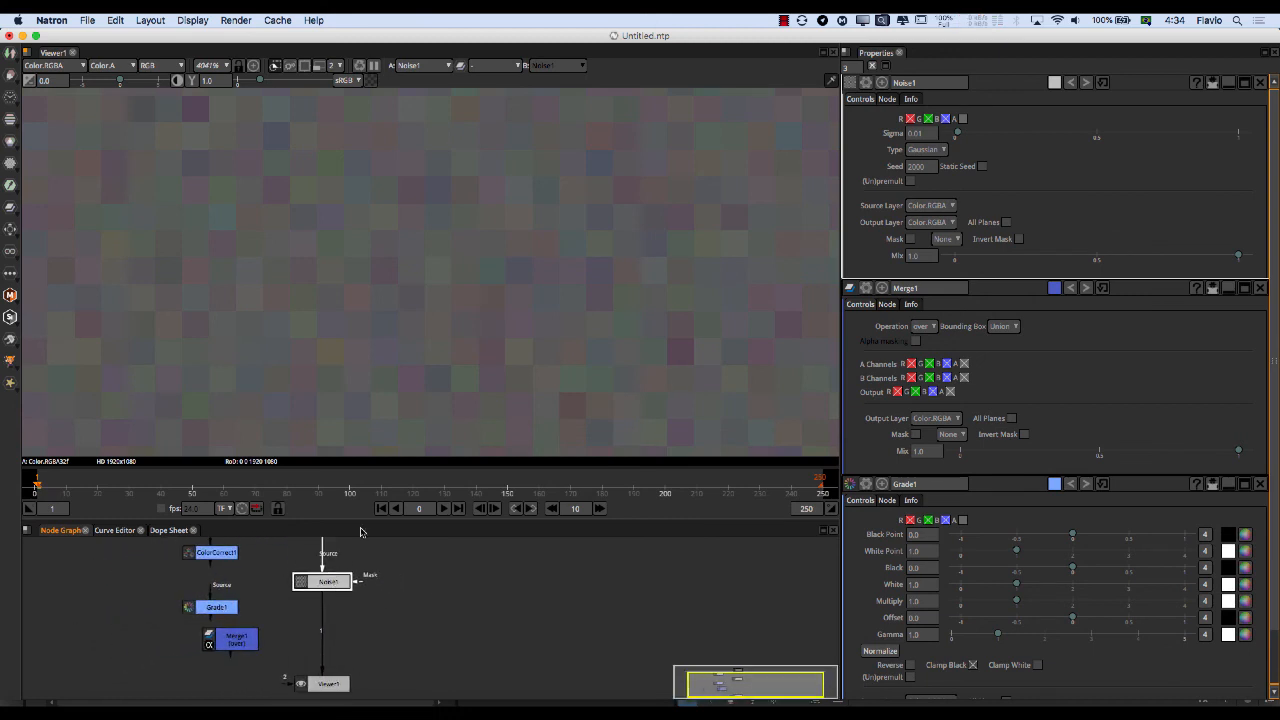
pyautogui.scroll(-10, 426, 375)
pyautogui.scroll(-12, 425, 377)
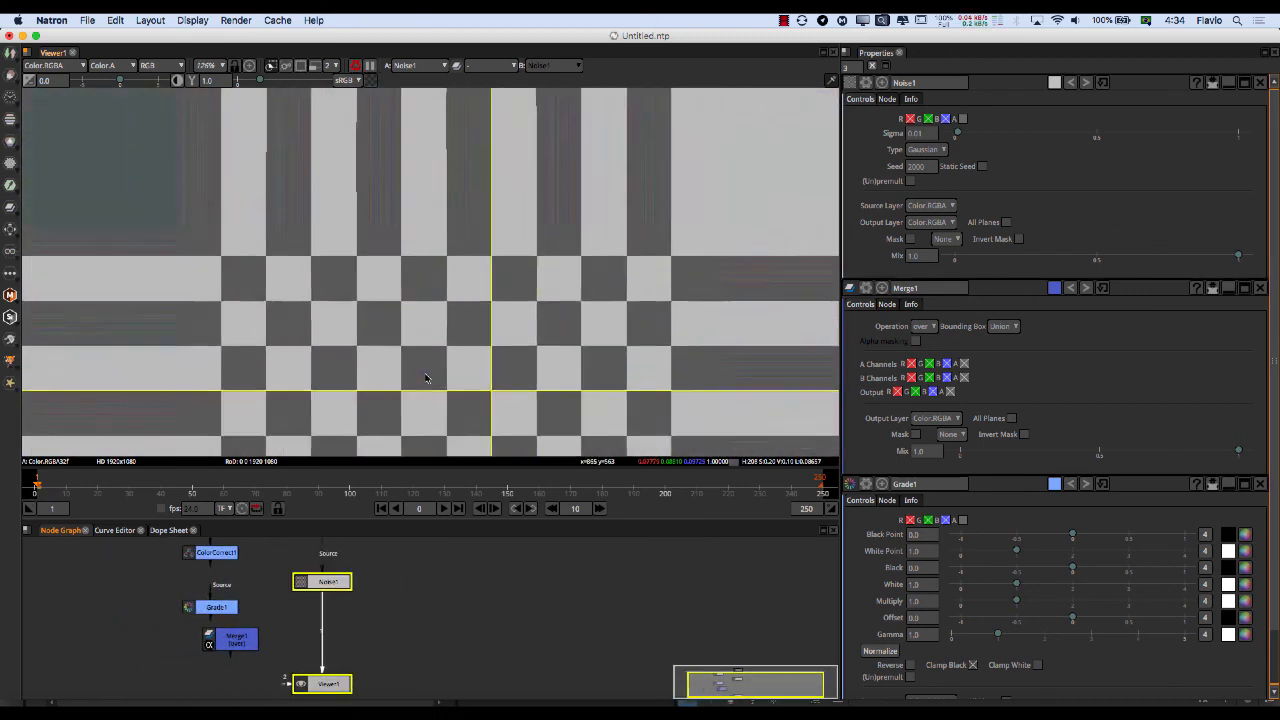
pyautogui.scroll(-3, 424, 380)
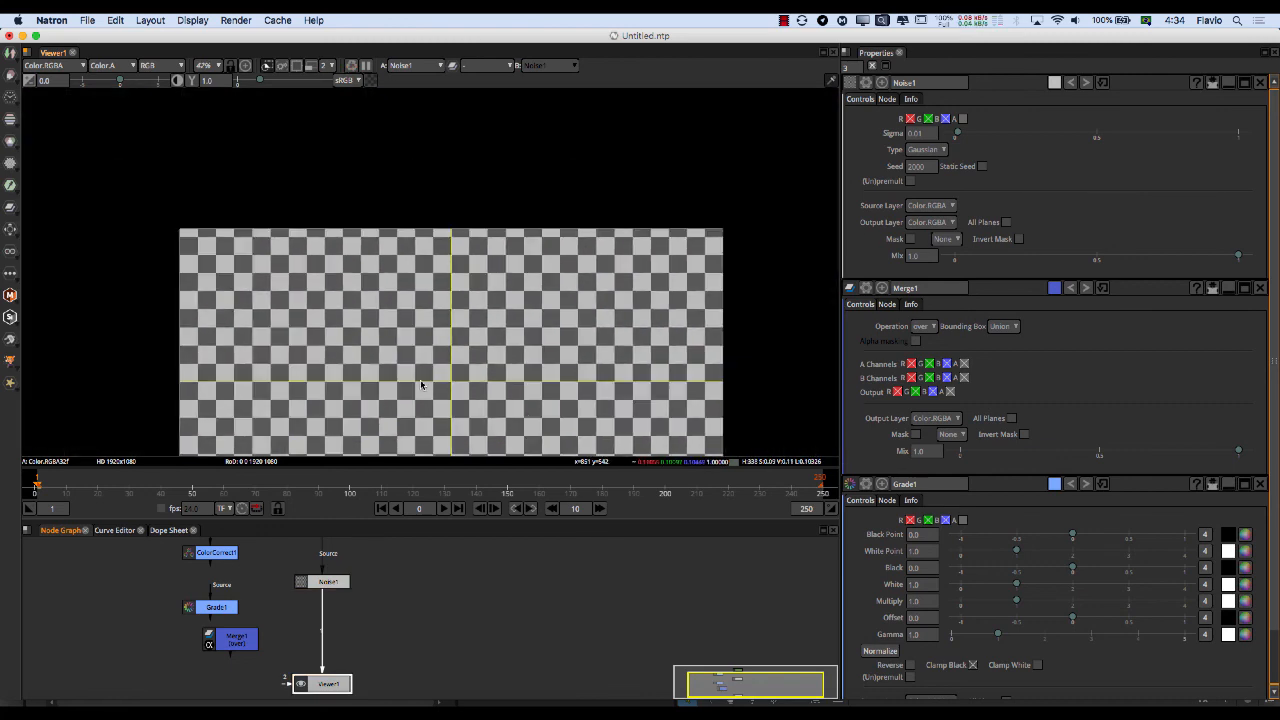
# Insert a Transform node between Noise1 and Viewer1 and set its Skew X to about 0.291.
pyautogui.click(333, 584)
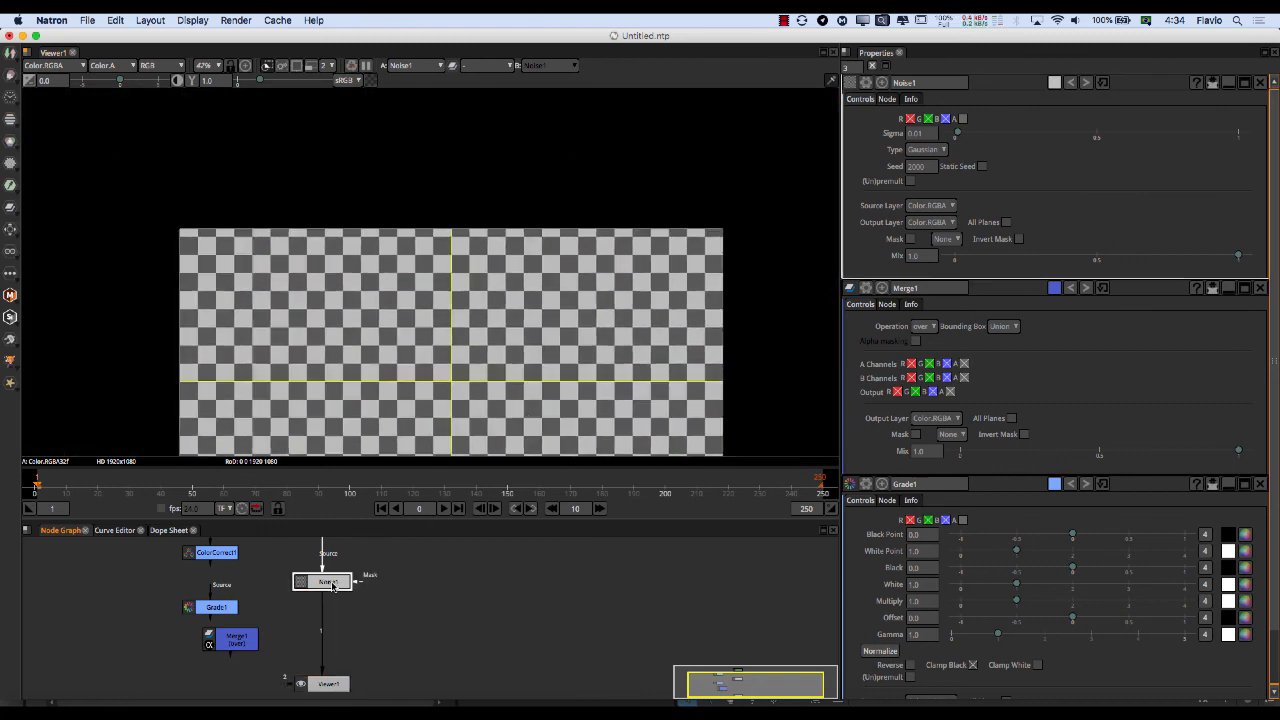
pyautogui.press('t')
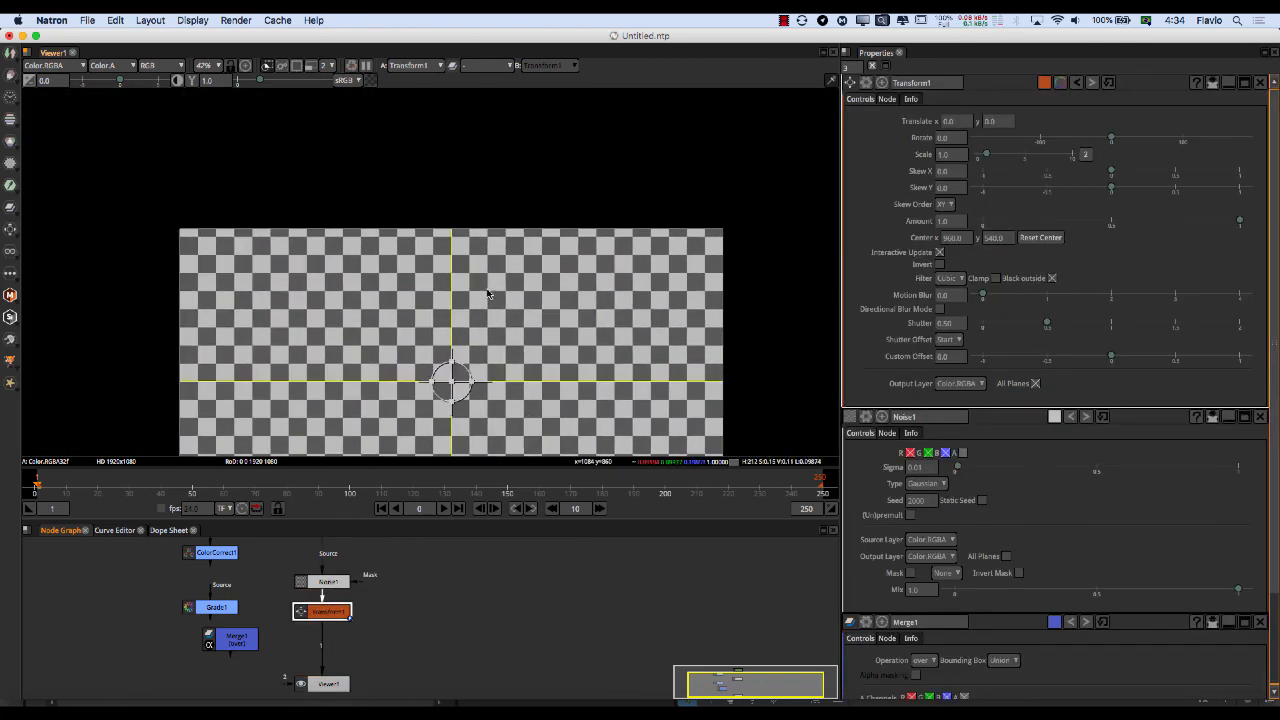
pyautogui.scroll(6, 428, 376)
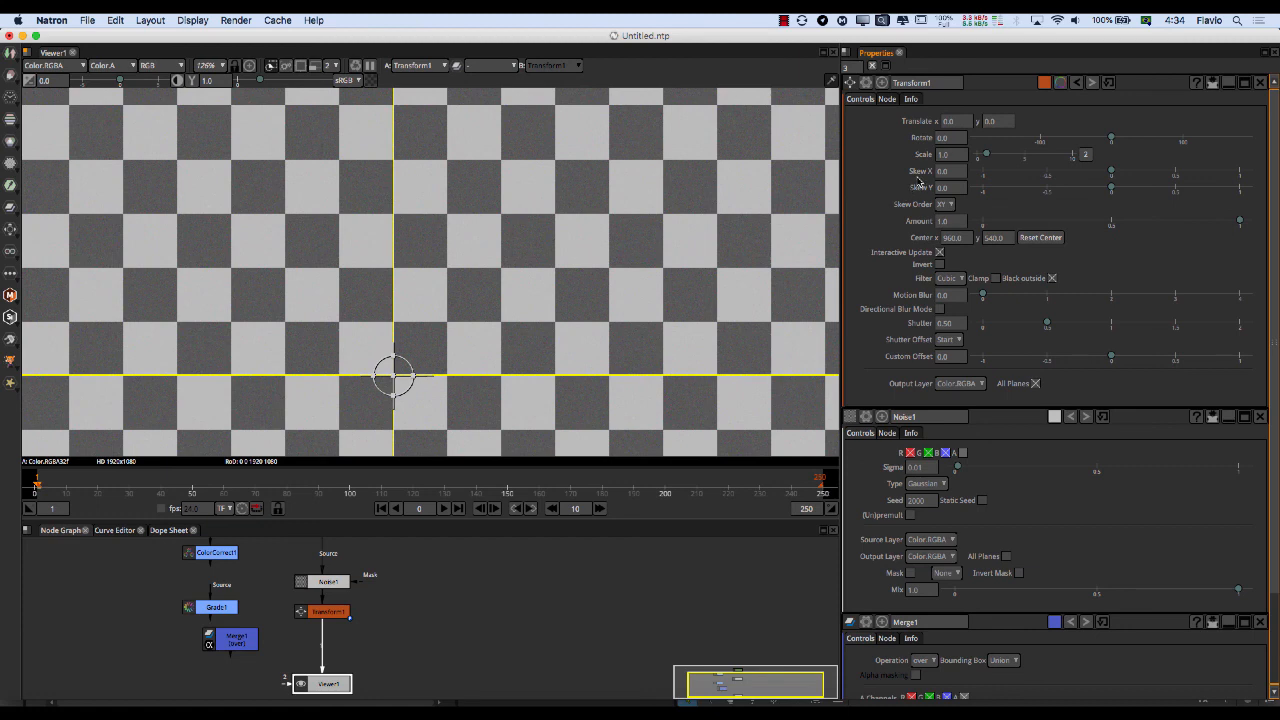
pyautogui.click(1113, 172)
pyautogui.moveTo(1113, 172); pyautogui.dragTo(1146, 172)
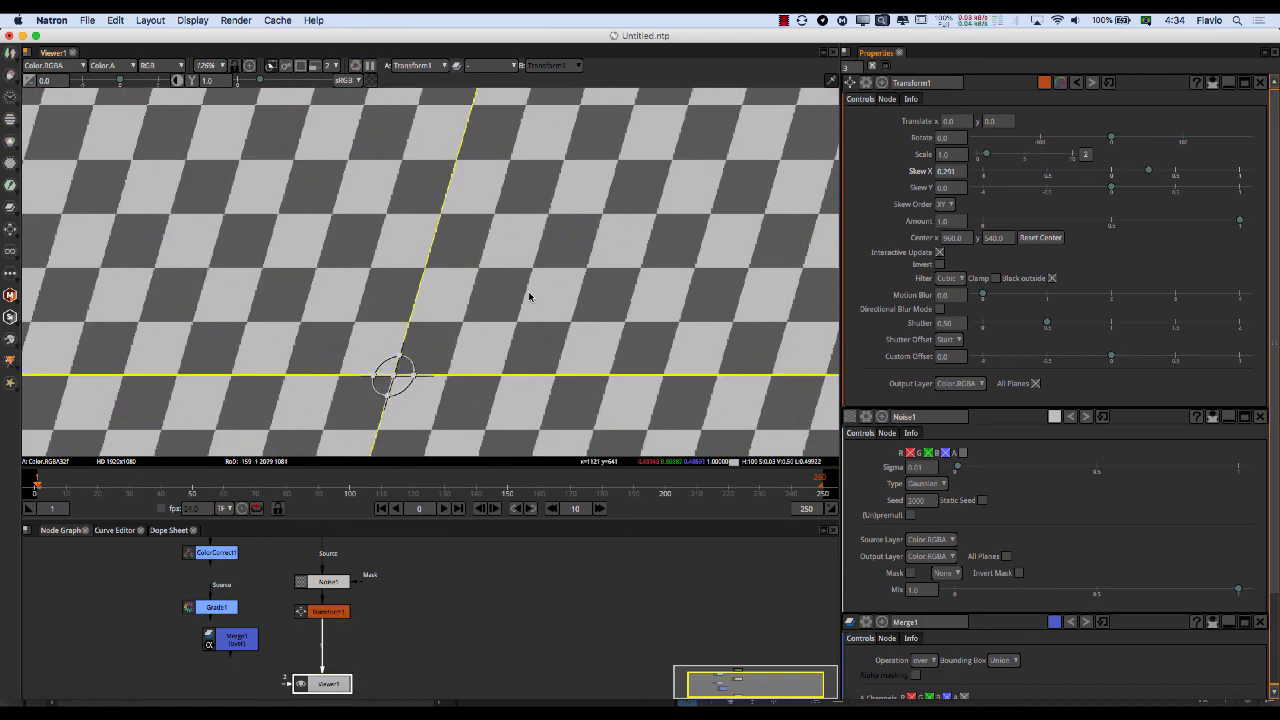
# Insert an Invert node between Transform1 and Viewer1.
pyautogui.scroll(5, 385, 398)
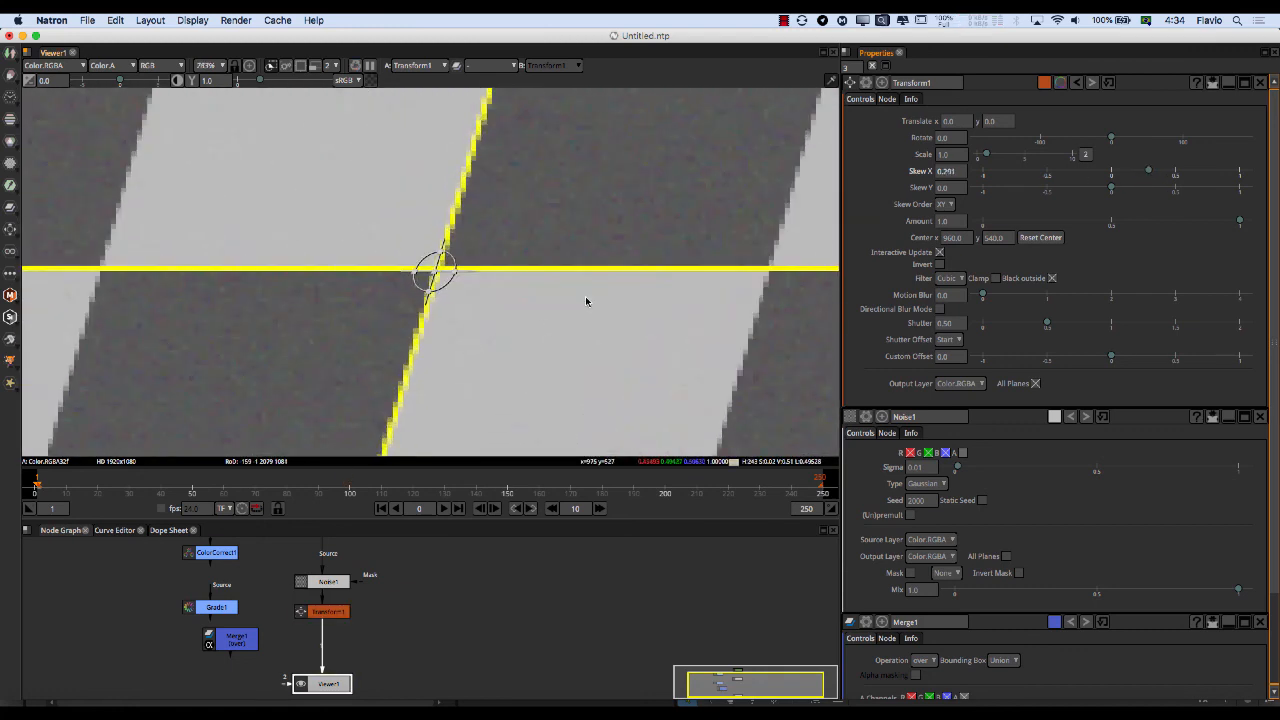
pyautogui.scroll(-2, 352, 622)
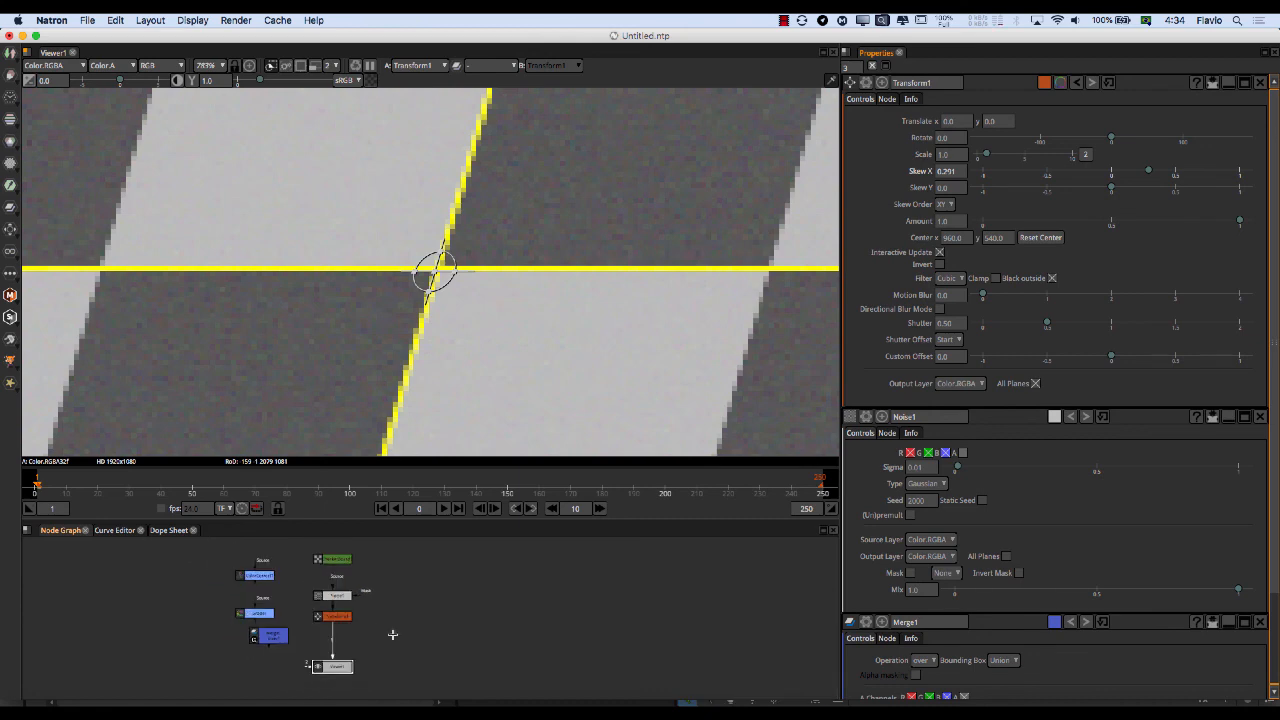
pyautogui.scroll(2, 360, 595)
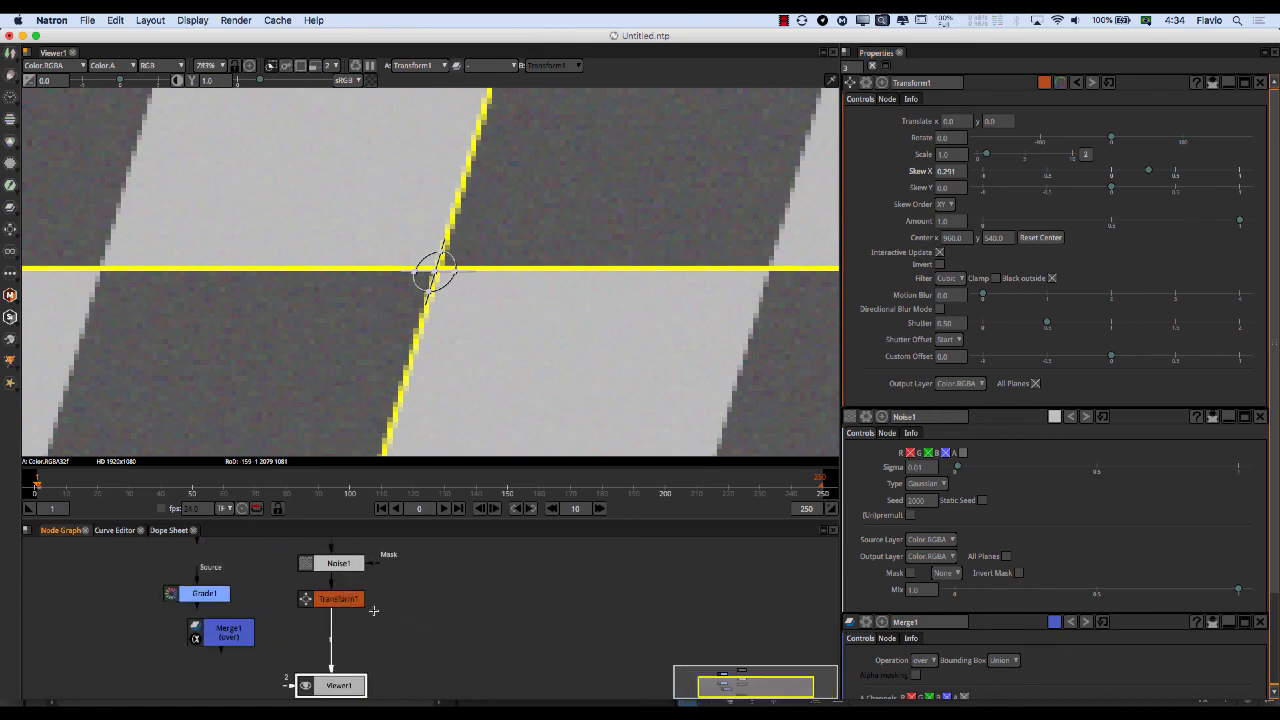
pyautogui.click(353, 597)
pyautogui.press('Tab')
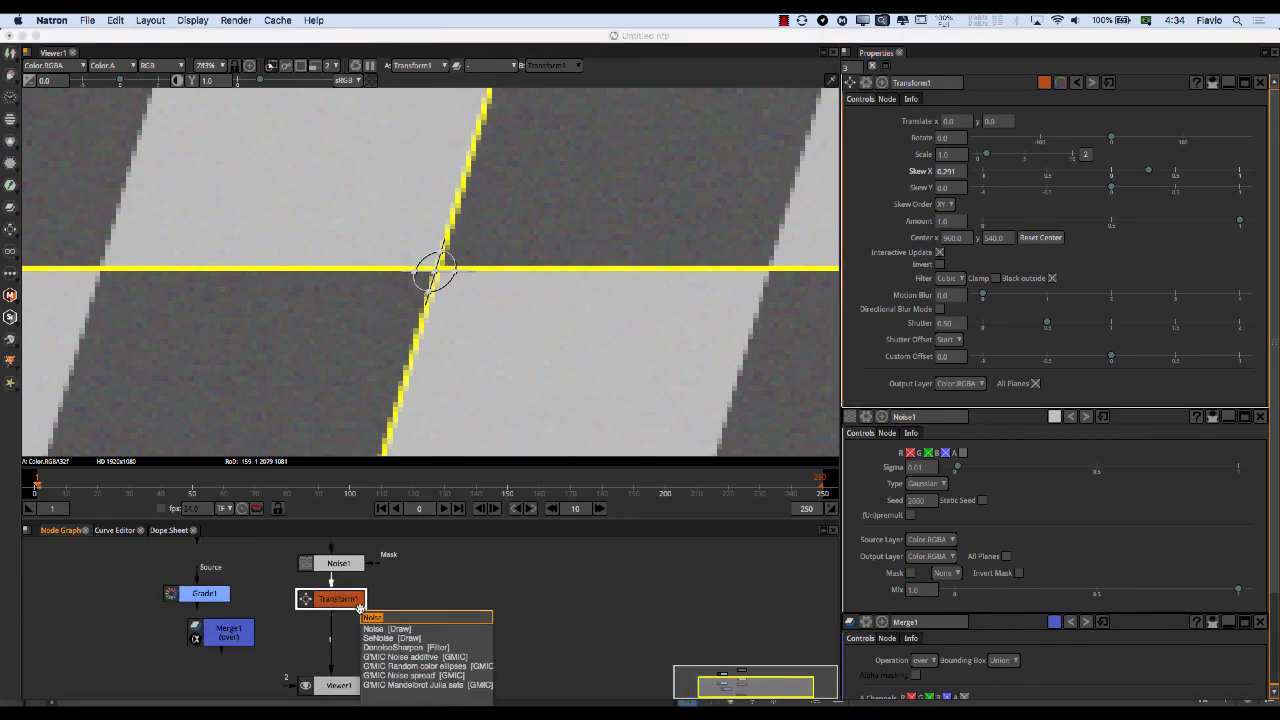
pyautogui.press('BackSpace')
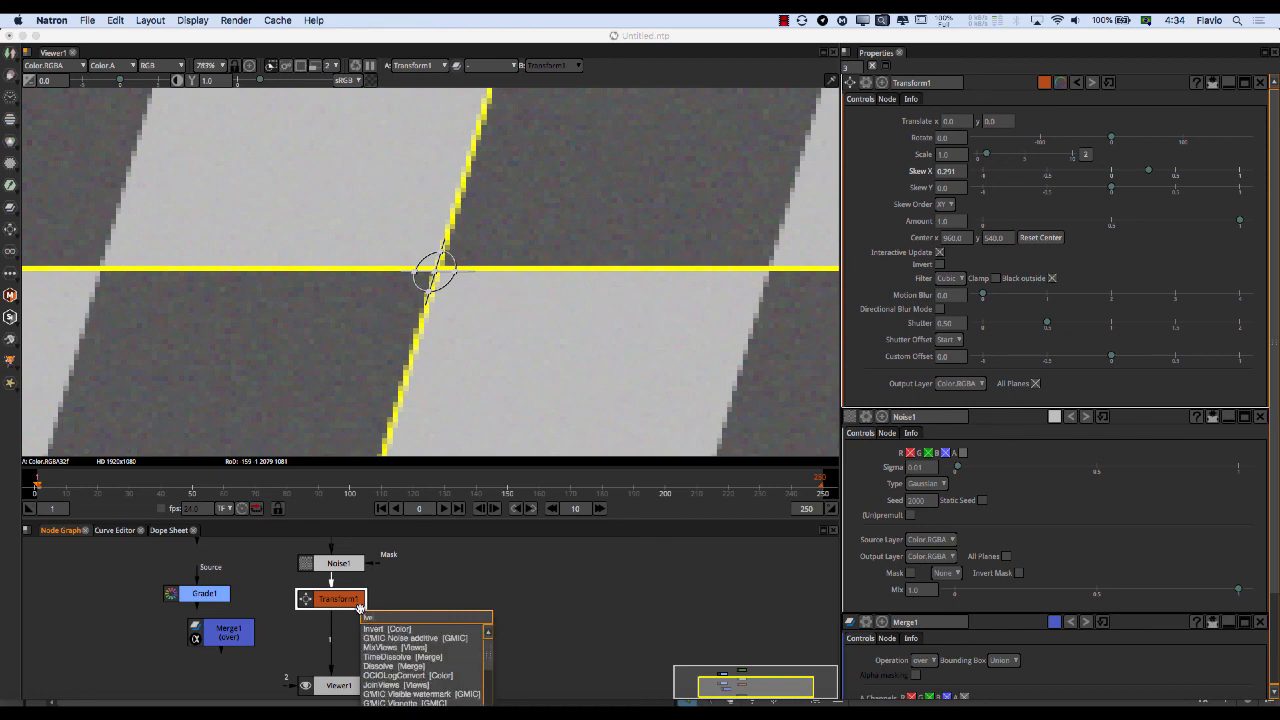
pyautogui.write('invert')
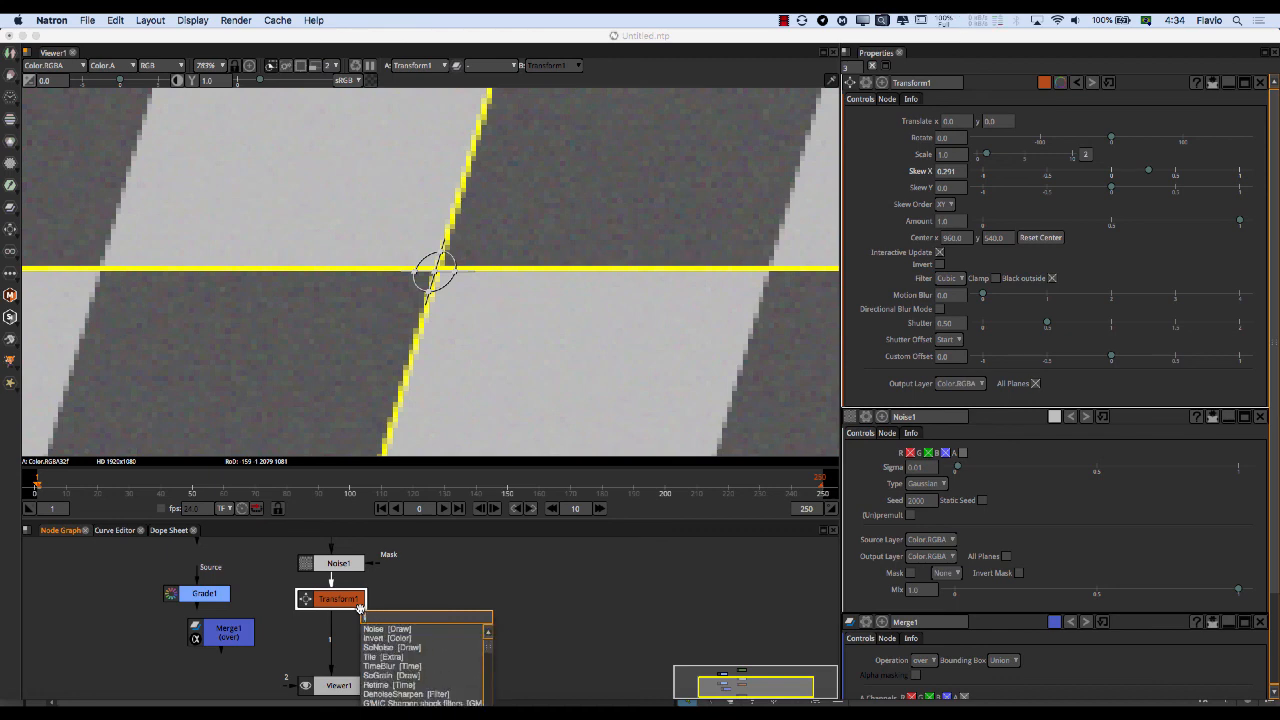
pyautogui.press('Return')
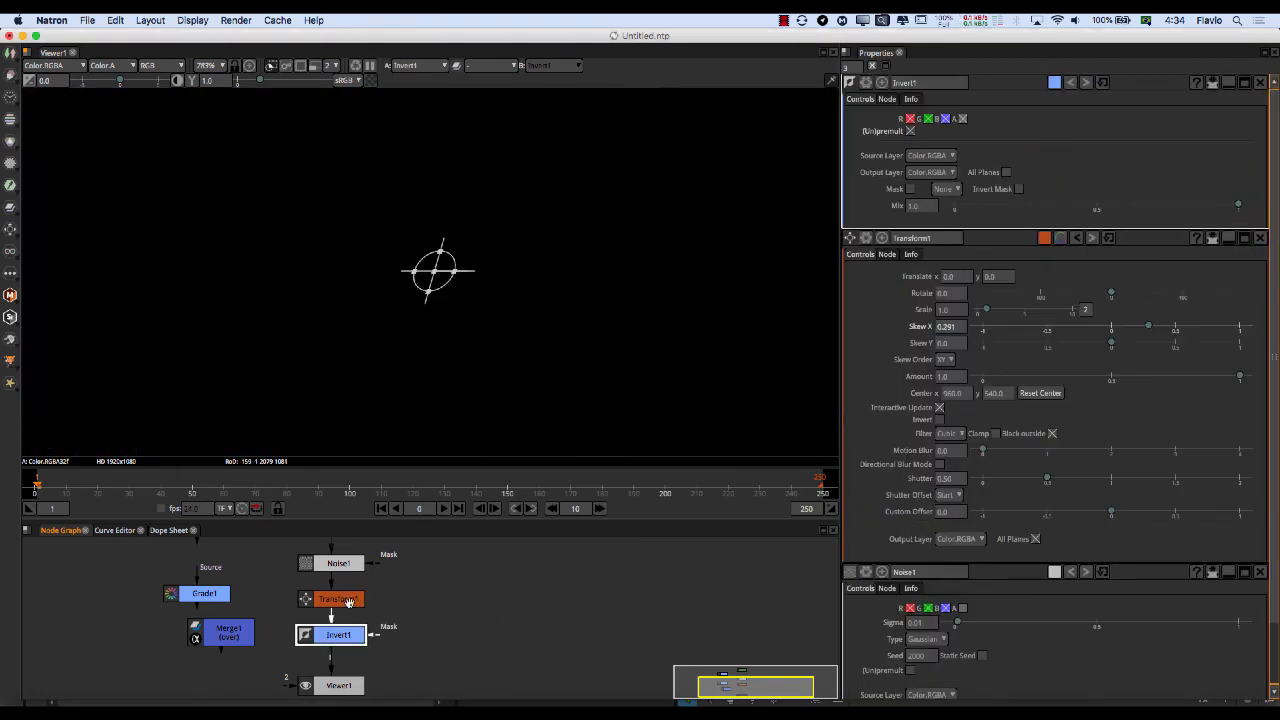
# Inspect the full frame of the inverted image, and delete the Invert1 node from the chain.
pyautogui.click(330, 685)
pyautogui.scroll(-10, 408, 300)
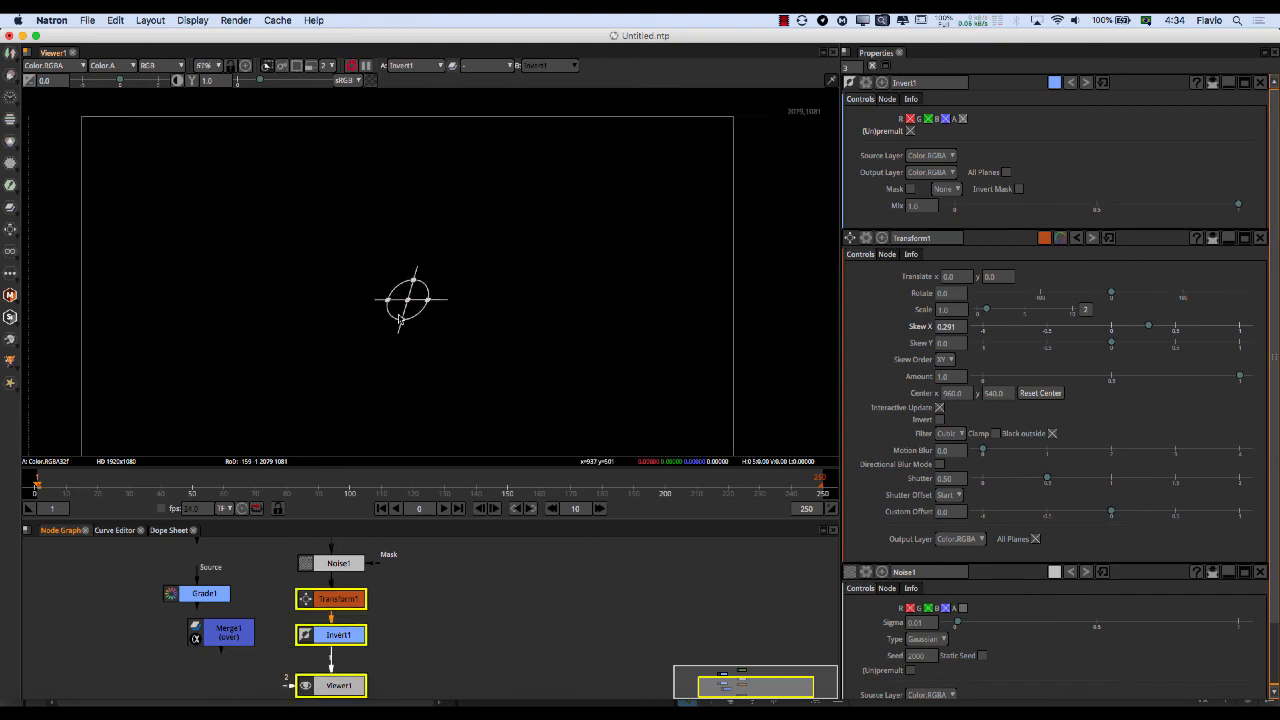
pyautogui.scroll(2, 402, 318)
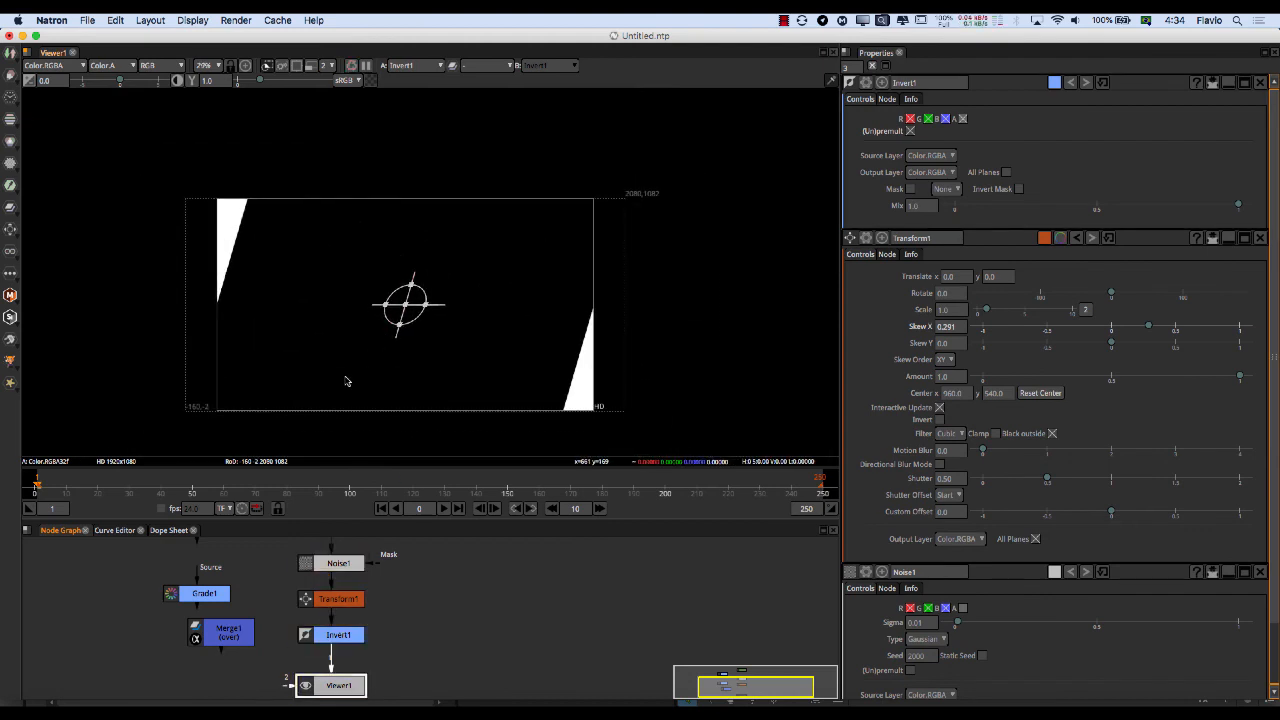
pyautogui.scroll(1, 346, 380)
pyautogui.scroll(2, 358, 638)
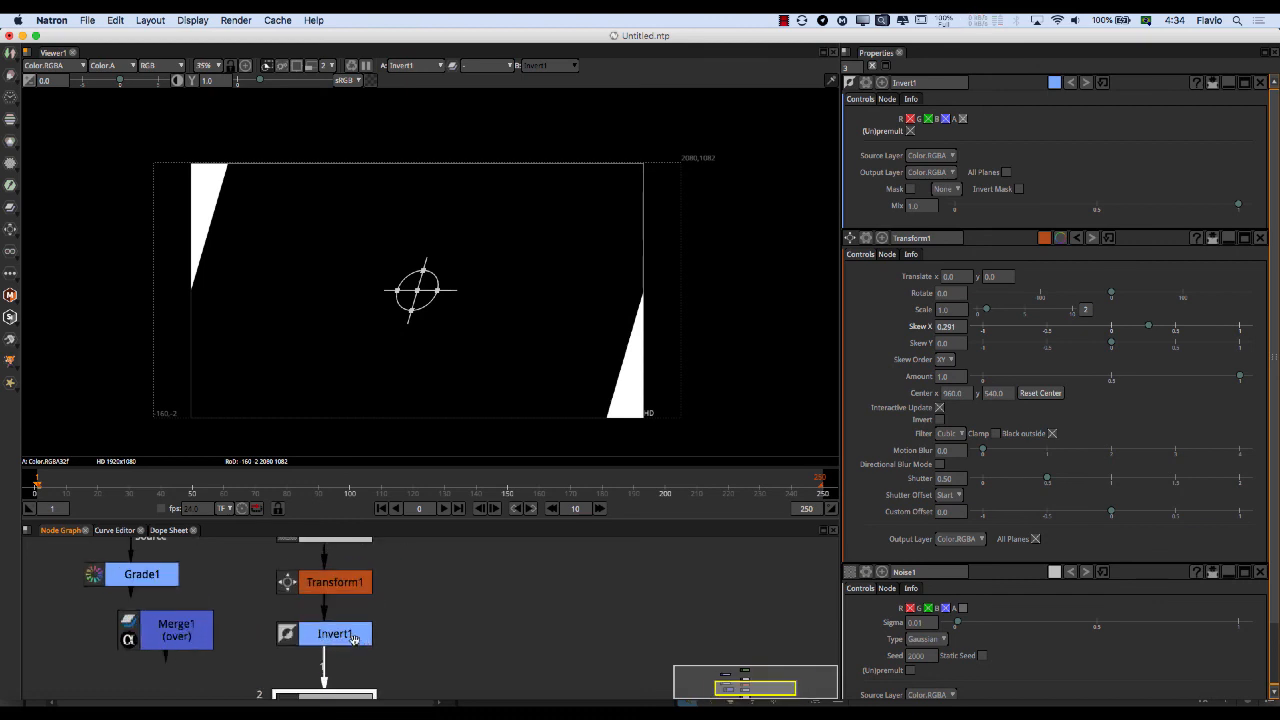
pyautogui.click(352, 638)
pyautogui.press('BackSpace')
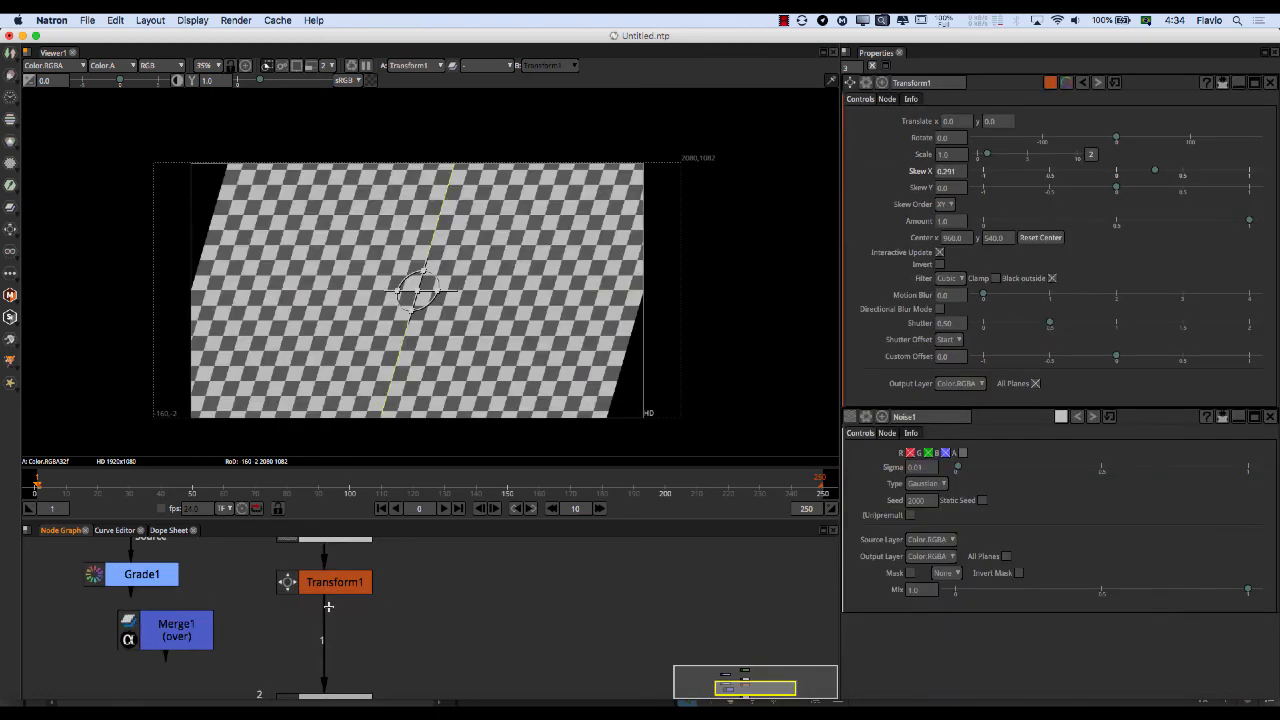
# Insert a Blur node between Transform1 and Viewer1.
pyautogui.click(336, 578)
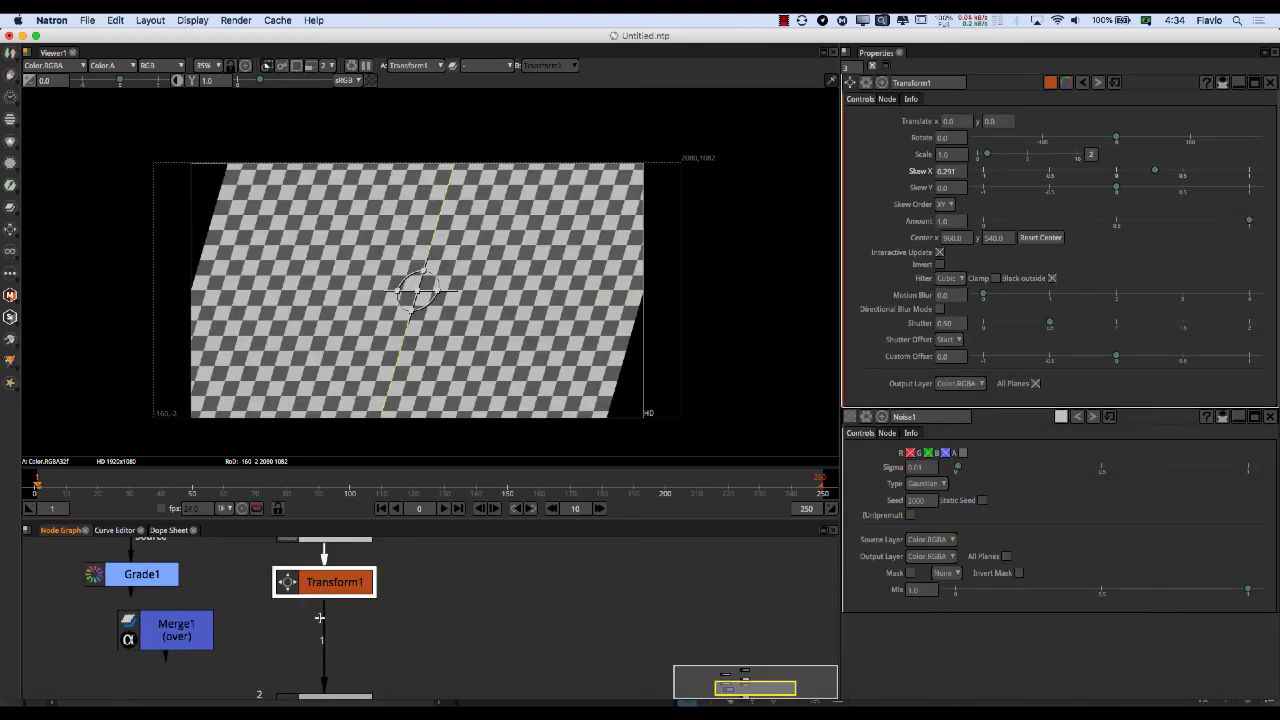
pyautogui.press('Tab')
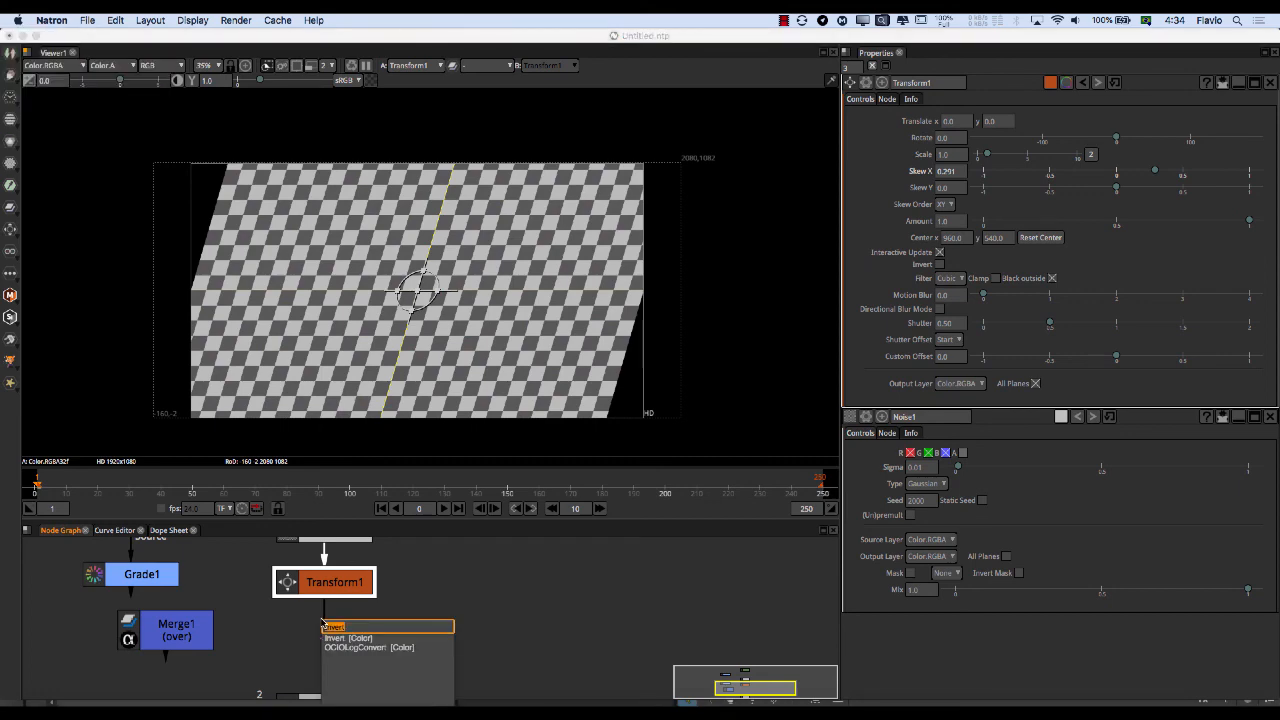
pyautogui.write('Blur')
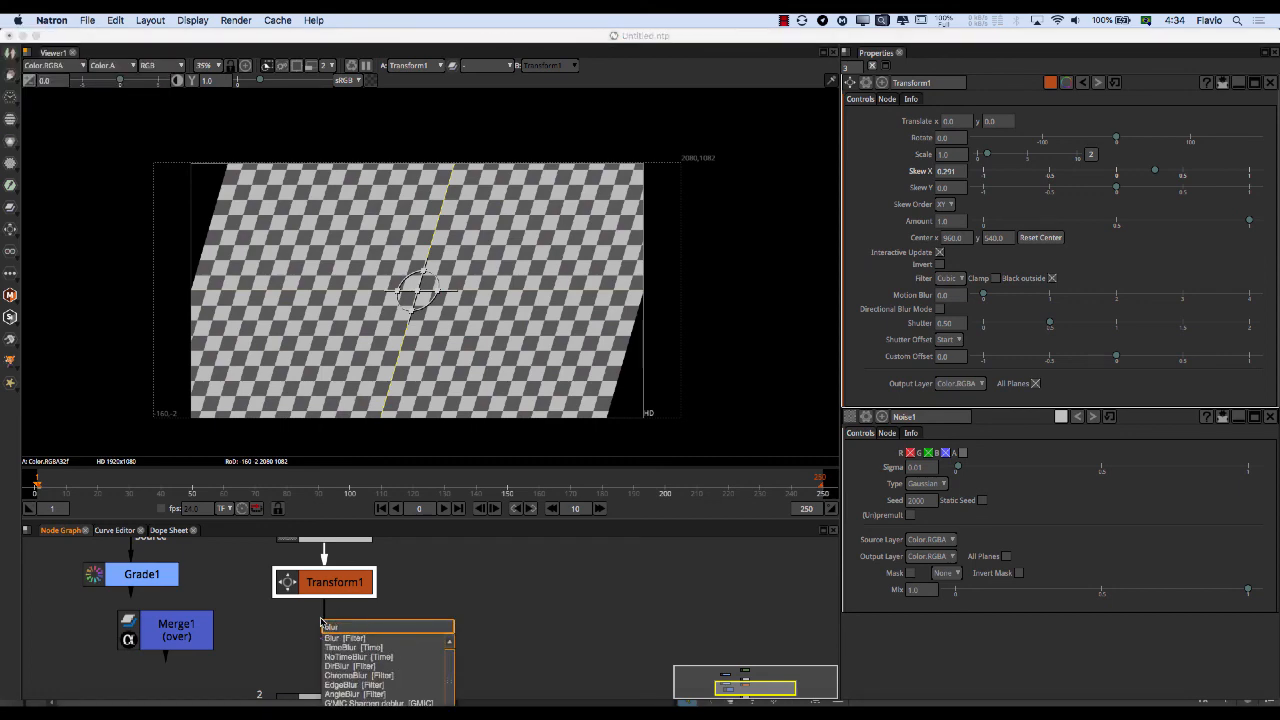
pyautogui.press('Return')
pyautogui.scroll(2, 401, 358)
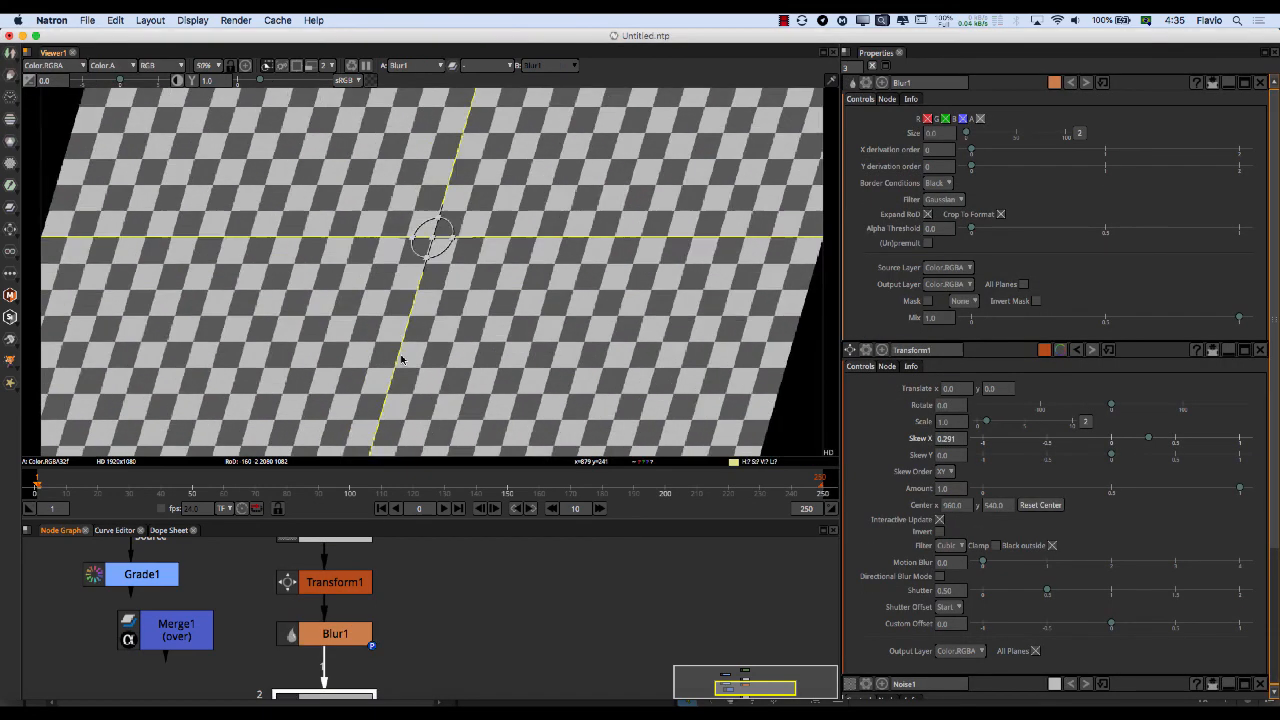
pyautogui.scroll(9, 401, 358)
# Search the available nodes for "blur" and add a TimeBlur node beside Blur1.
pyautogui.press('Tab')
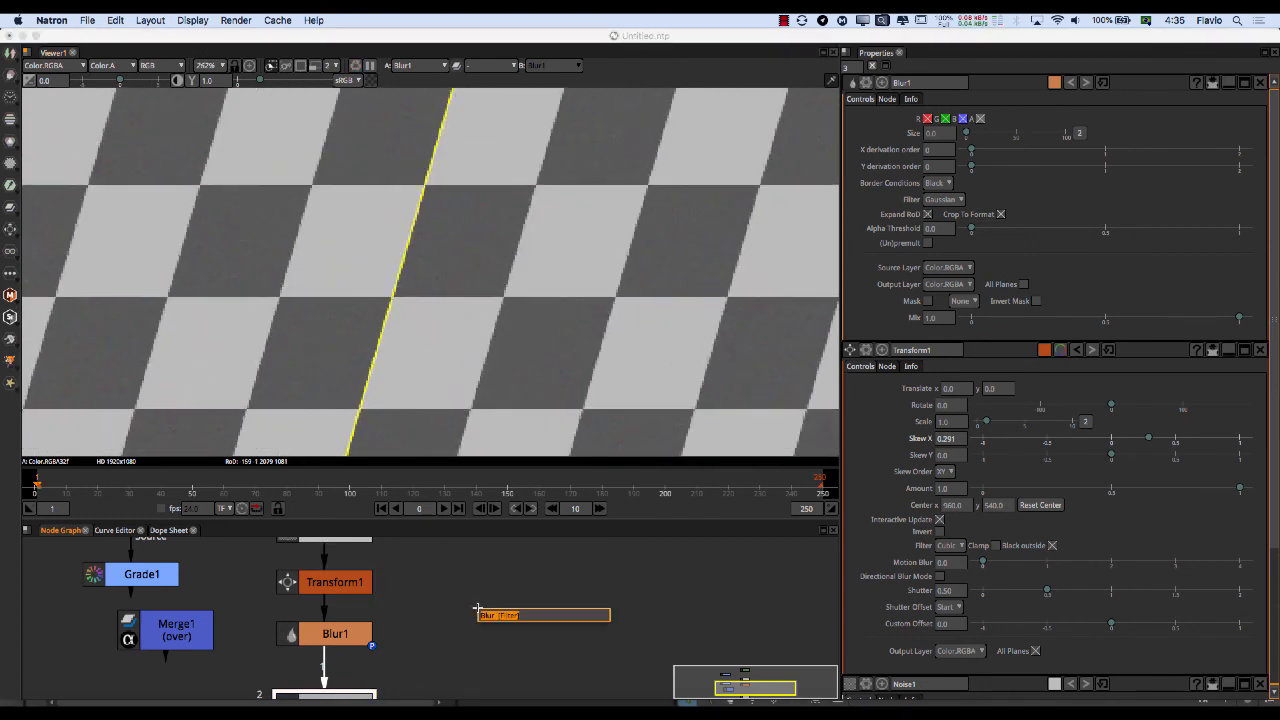
pyautogui.write('blur')
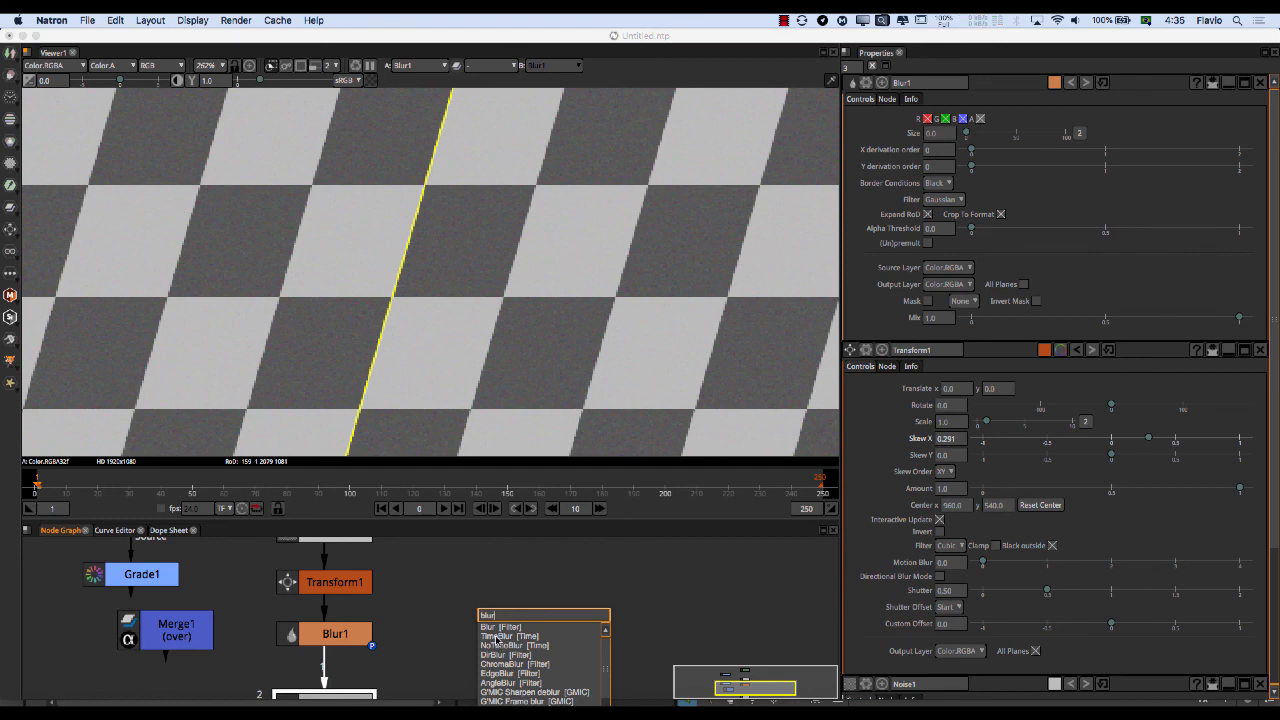
pyautogui.click(497, 636)
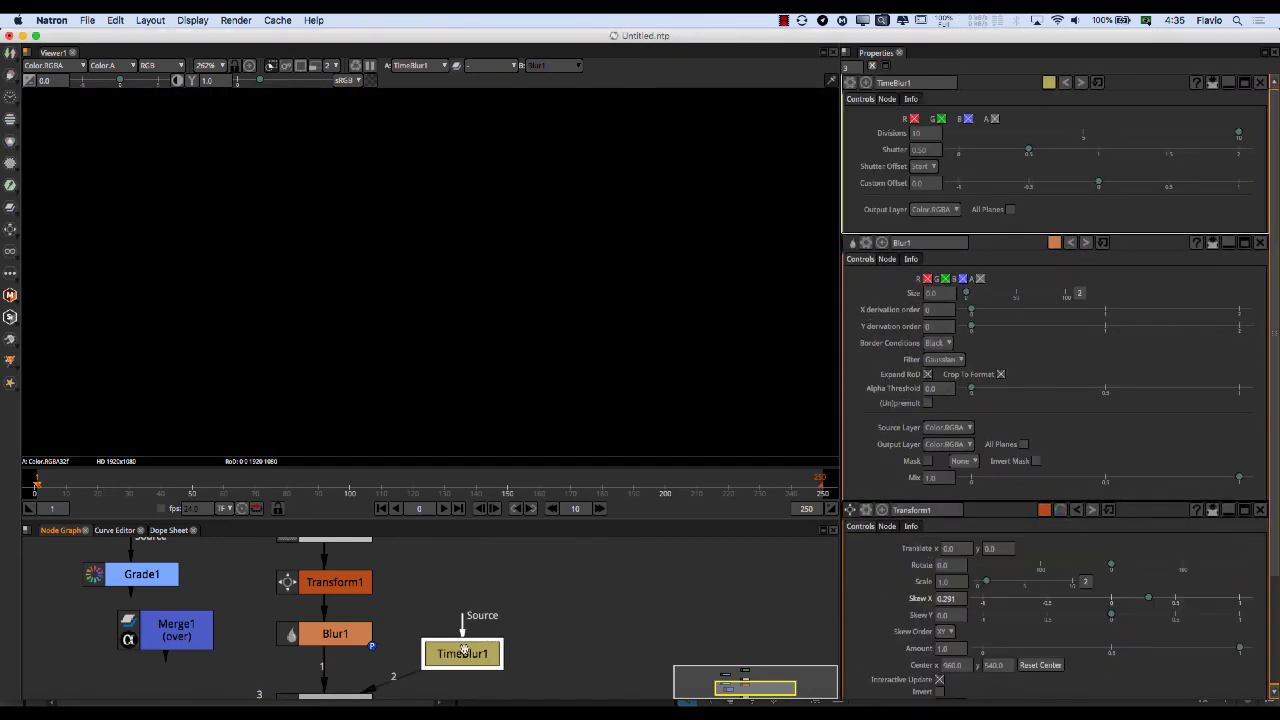
pyautogui.scroll(-5, 472, 638)
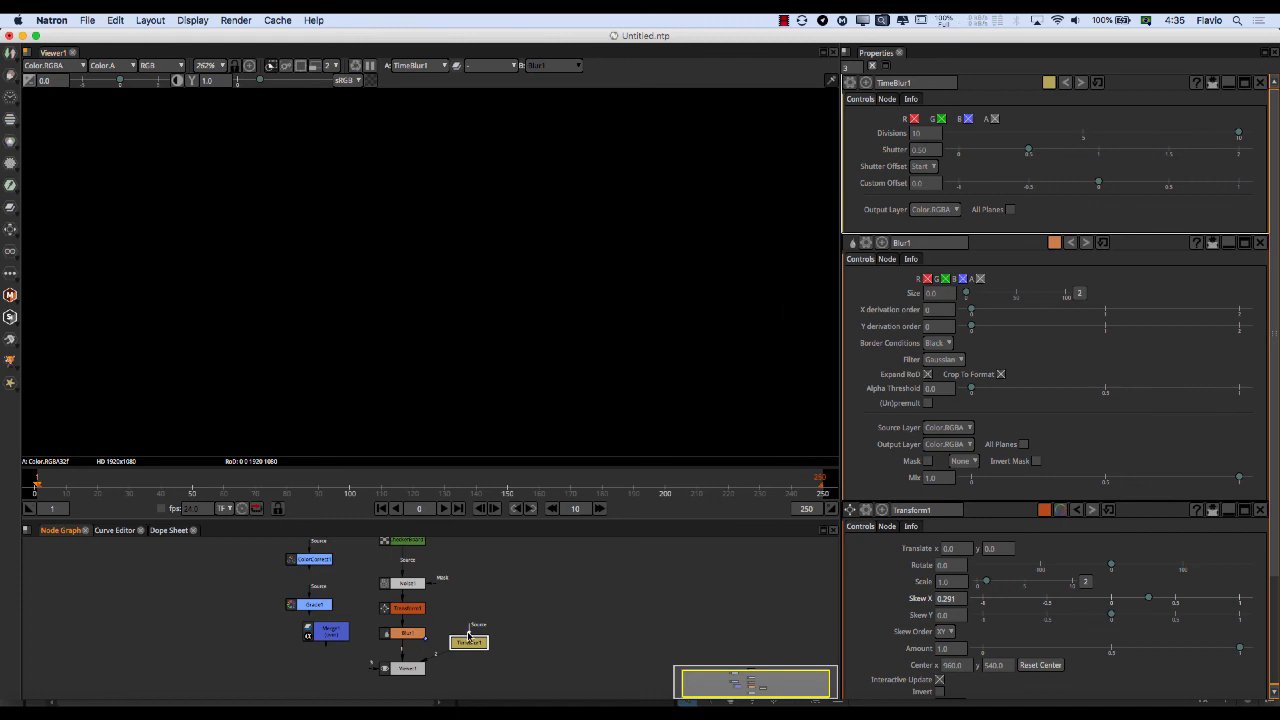
# Connect the Source input of TimeBlur1 to CheckerBoard1 and move TimeBlur1 slightly away from the node chain.
pyautogui.moveTo(470, 630); pyautogui.dragTo(410, 548)
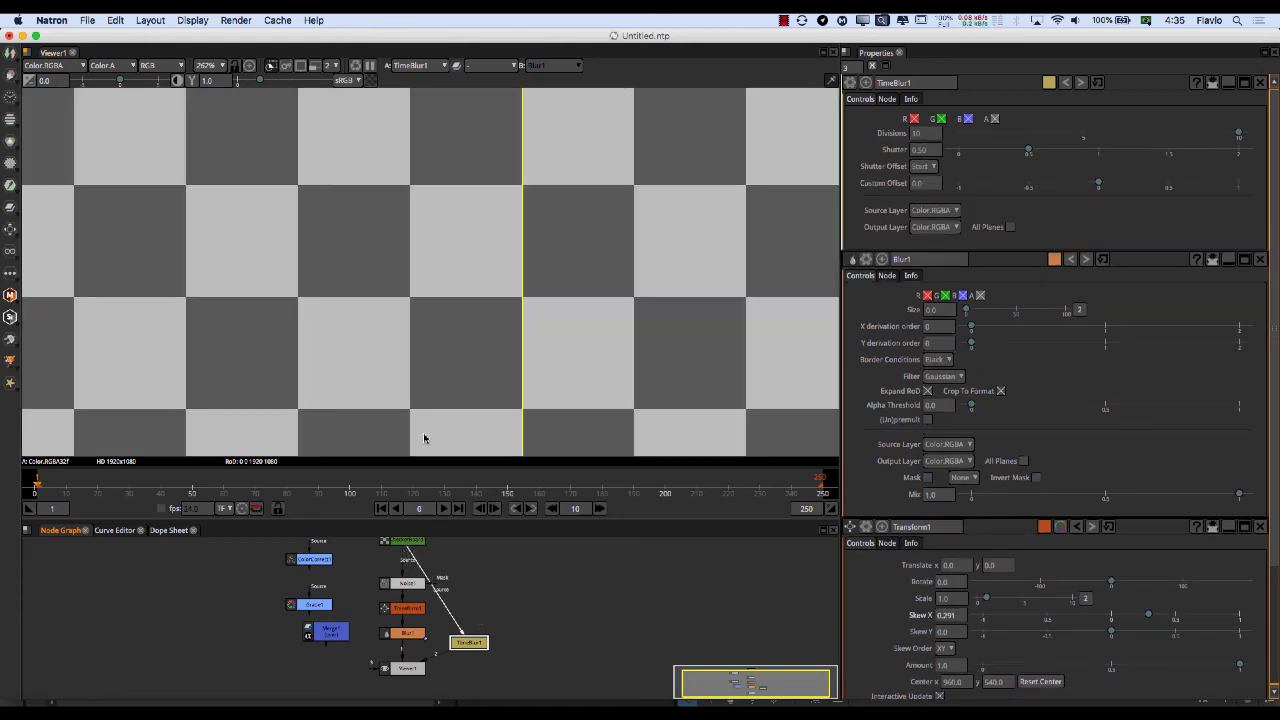
pyautogui.scroll(-10, 410, 390)
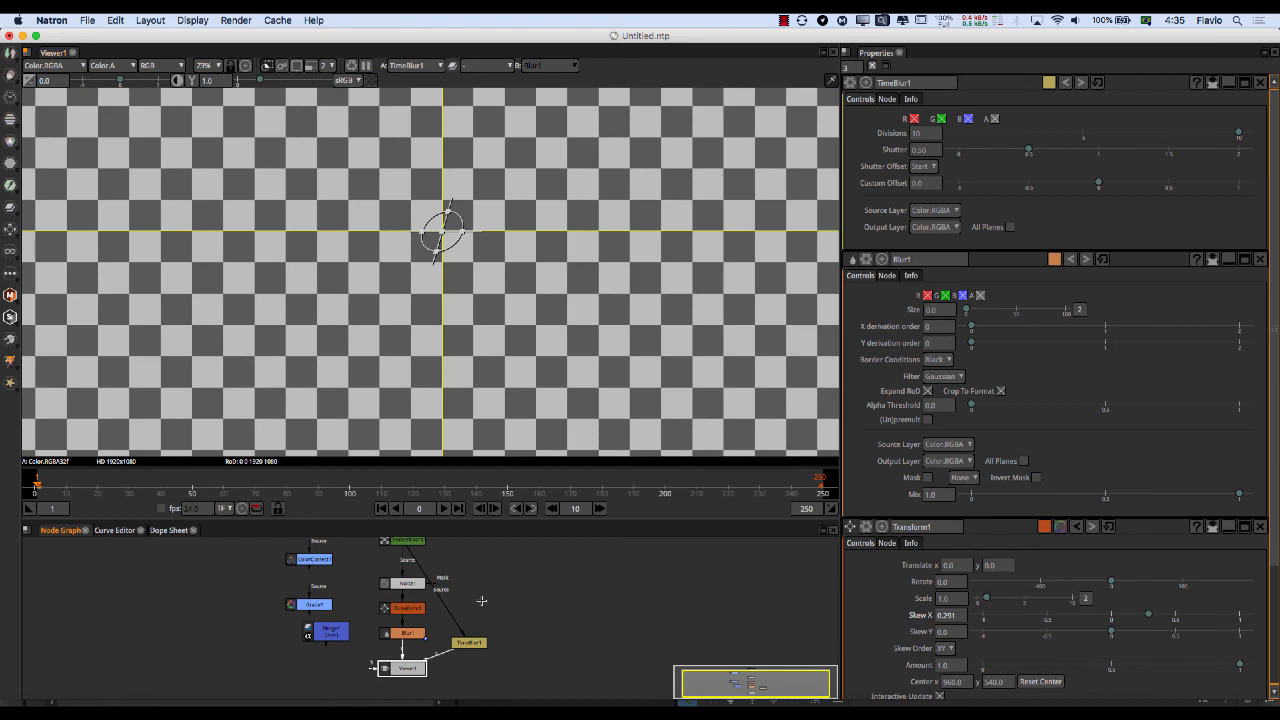
pyautogui.moveTo(466, 641); pyautogui.dragTo(490, 617)
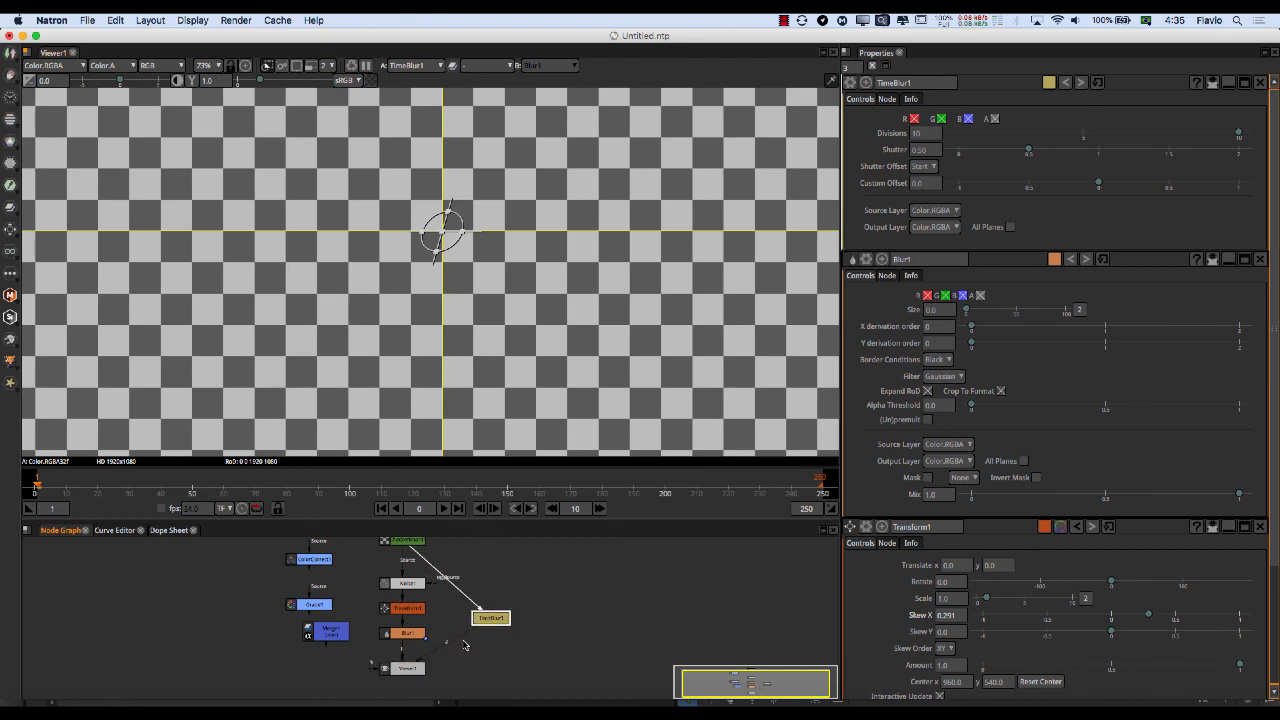
# Examine the Shutter setting of TimeBlur1 and its whole output image.
pyautogui.doubleClick(920, 149)
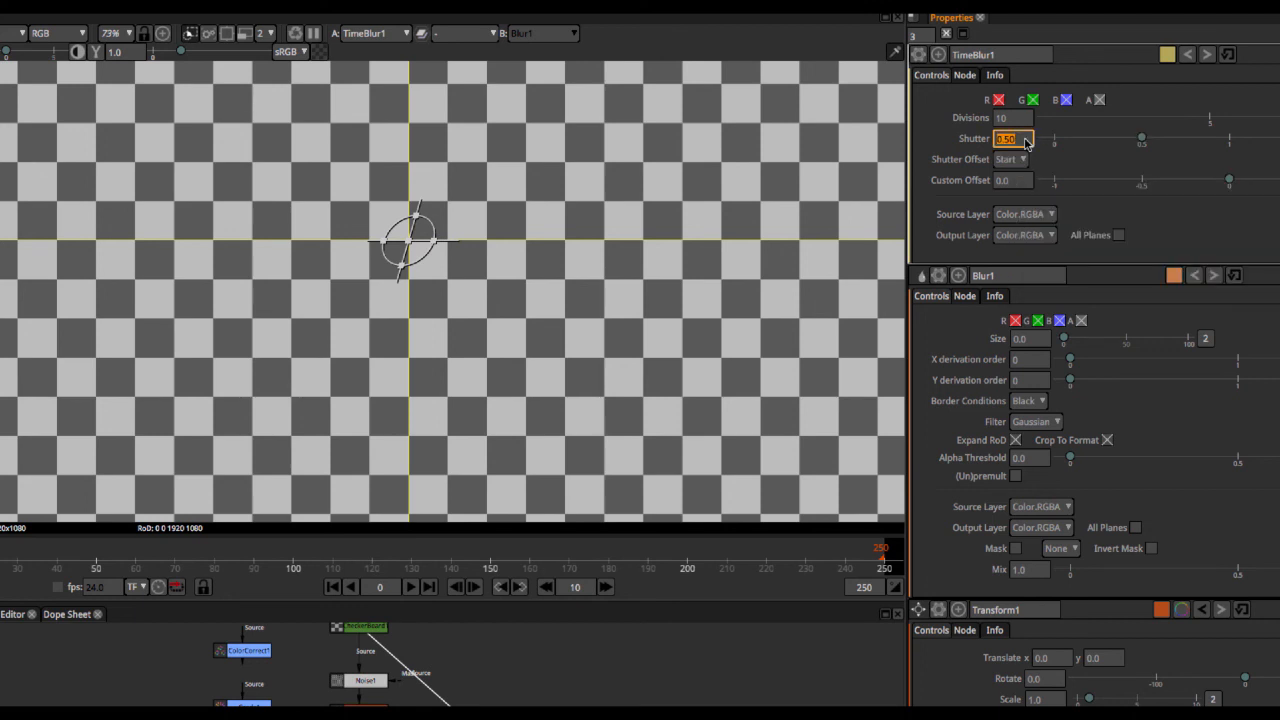
pyautogui.moveTo(985, 142)
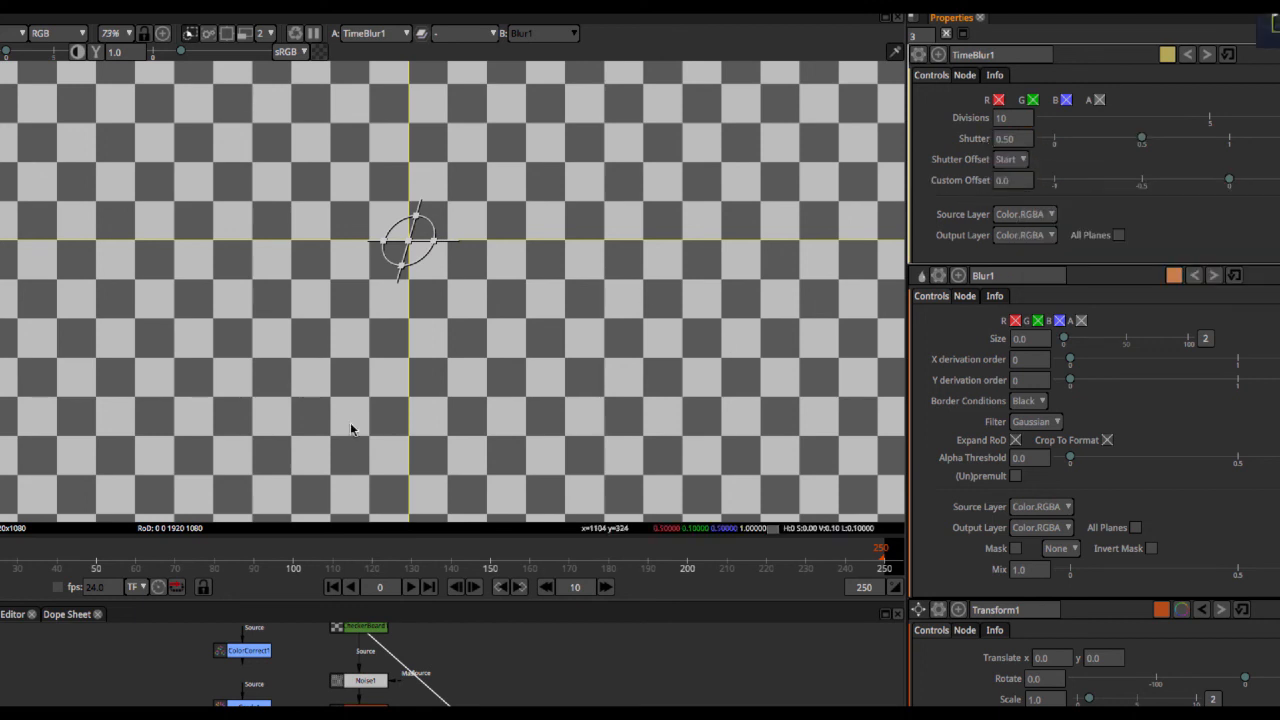
pyautogui.scroll(-3, 338, 397)
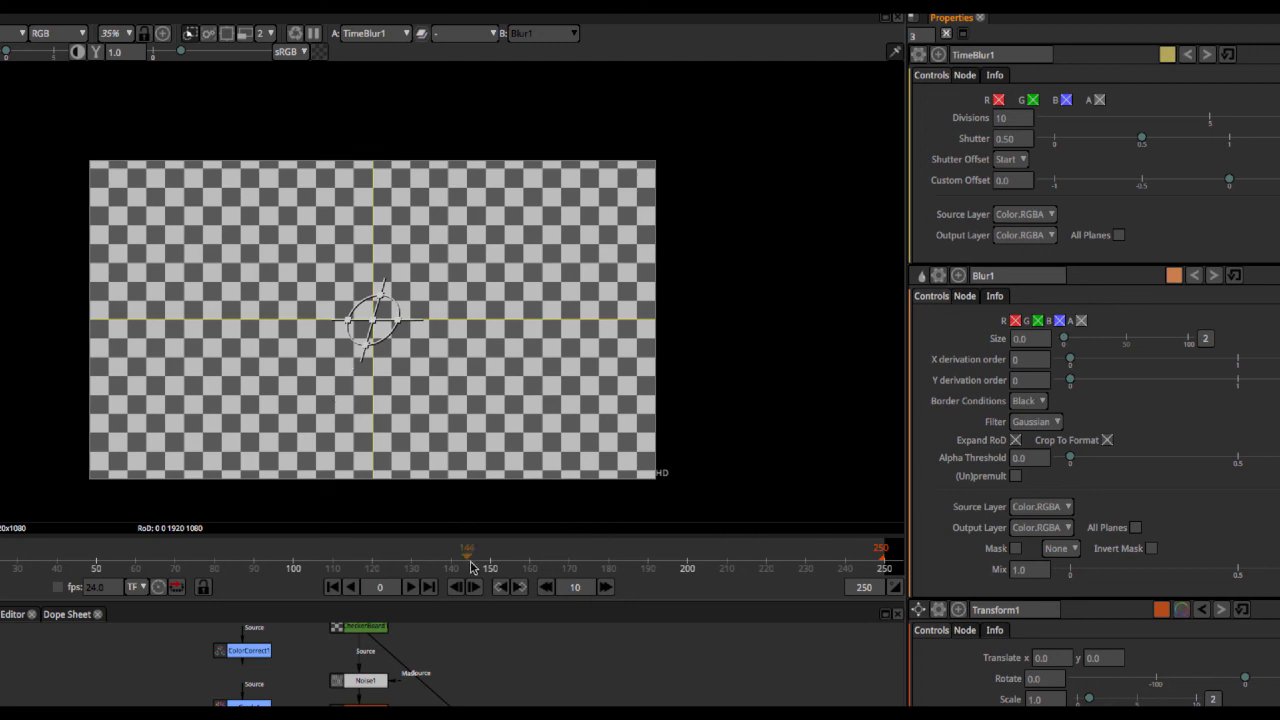
# Enlarge the Node Graph and examine the Mask input of Noise1 and its neighbouring connections up close.
pyautogui.moveTo(449, 600); pyautogui.dragTo(449, 463)
pyautogui.moveTo(395, 589)
pyautogui.mouseDown(button='middle')
pyautogui.moveTo(370, 661)
pyautogui.moveTo(394, 602)
pyautogui.mouseUp(button='middle')
pyautogui.scroll(4, 341, 559)
pyautogui.scroll(1, 388, 630)
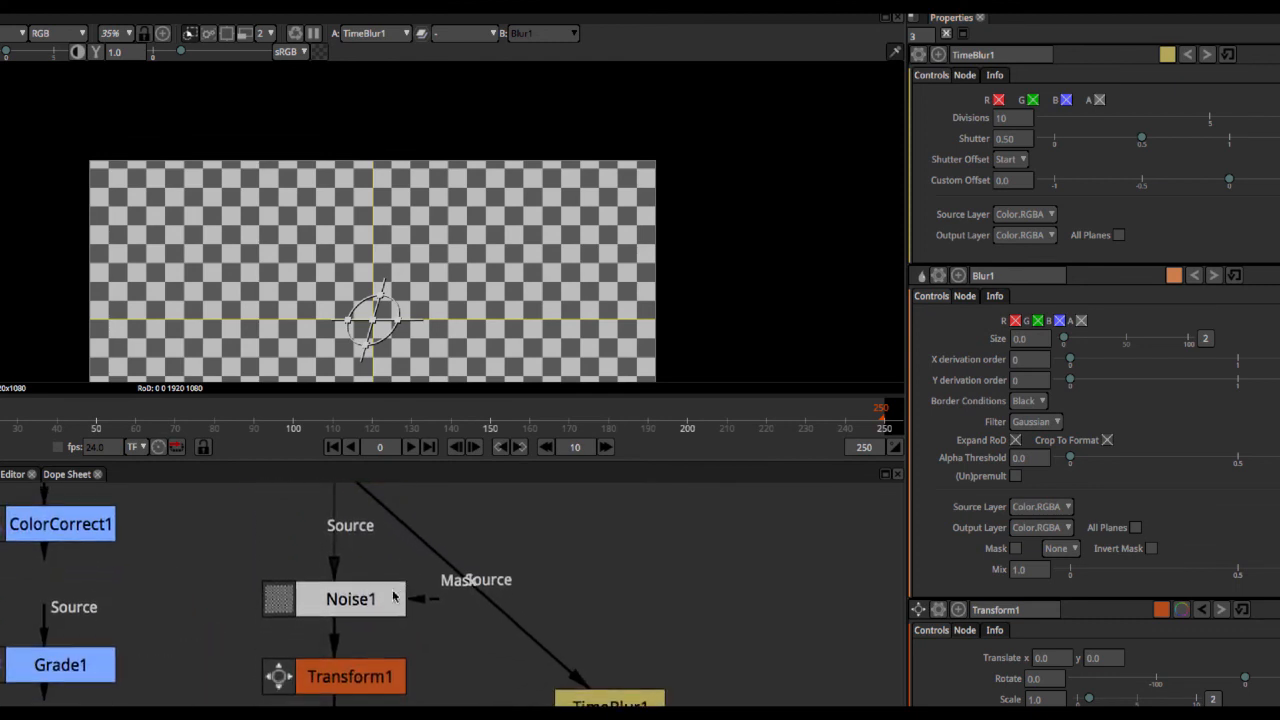
pyautogui.scroll(1, 393, 613)
pyautogui.moveTo(391, 649); pyautogui.dragTo(406, 631, button='middle')
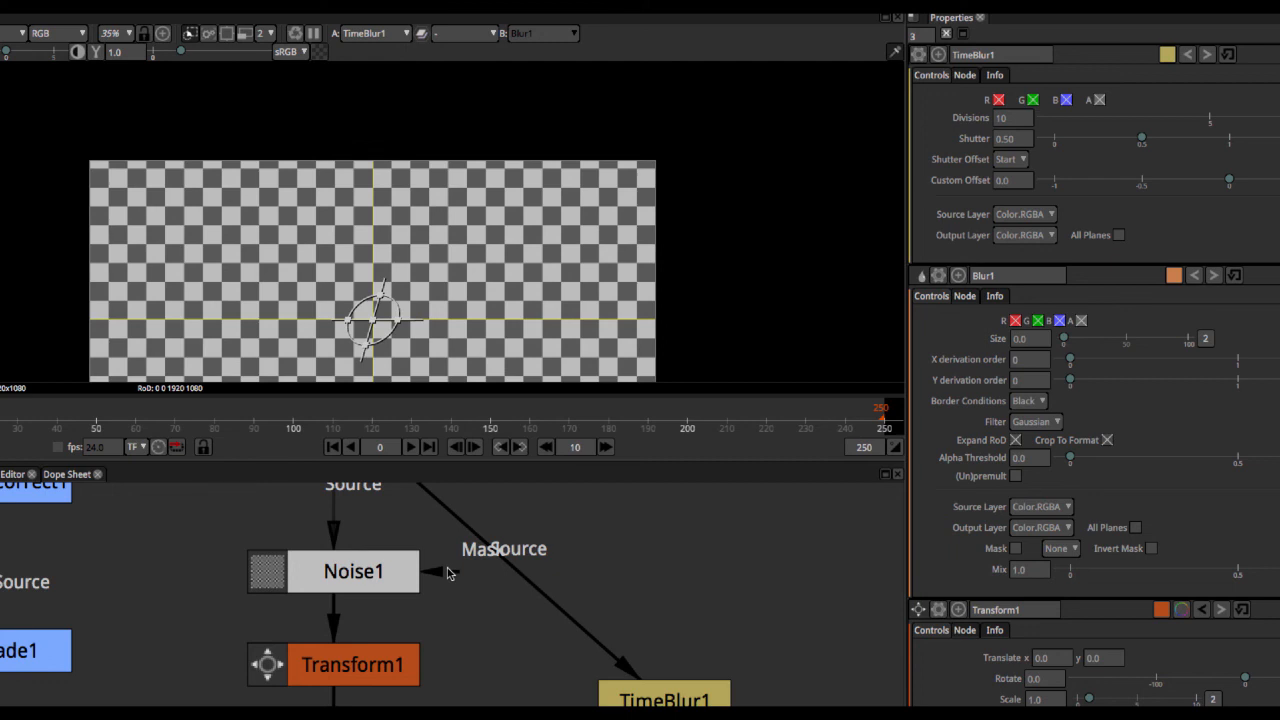
pyautogui.scroll(-3, 448, 573)
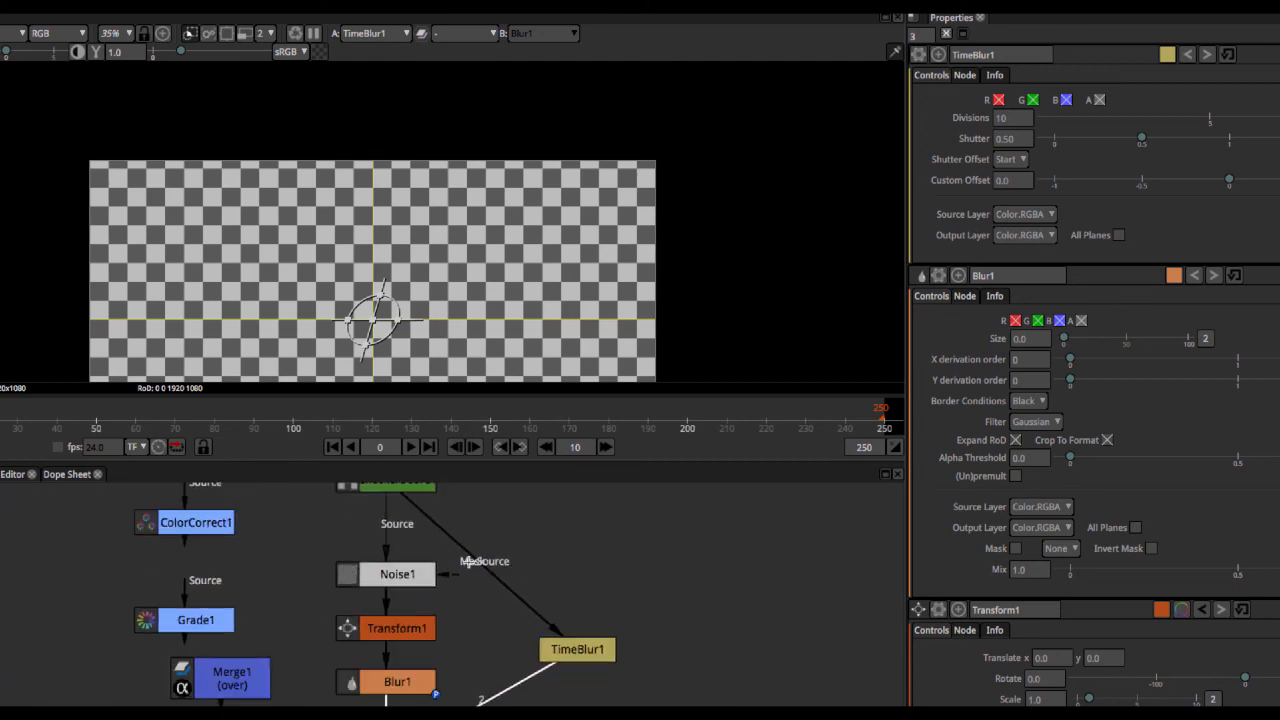